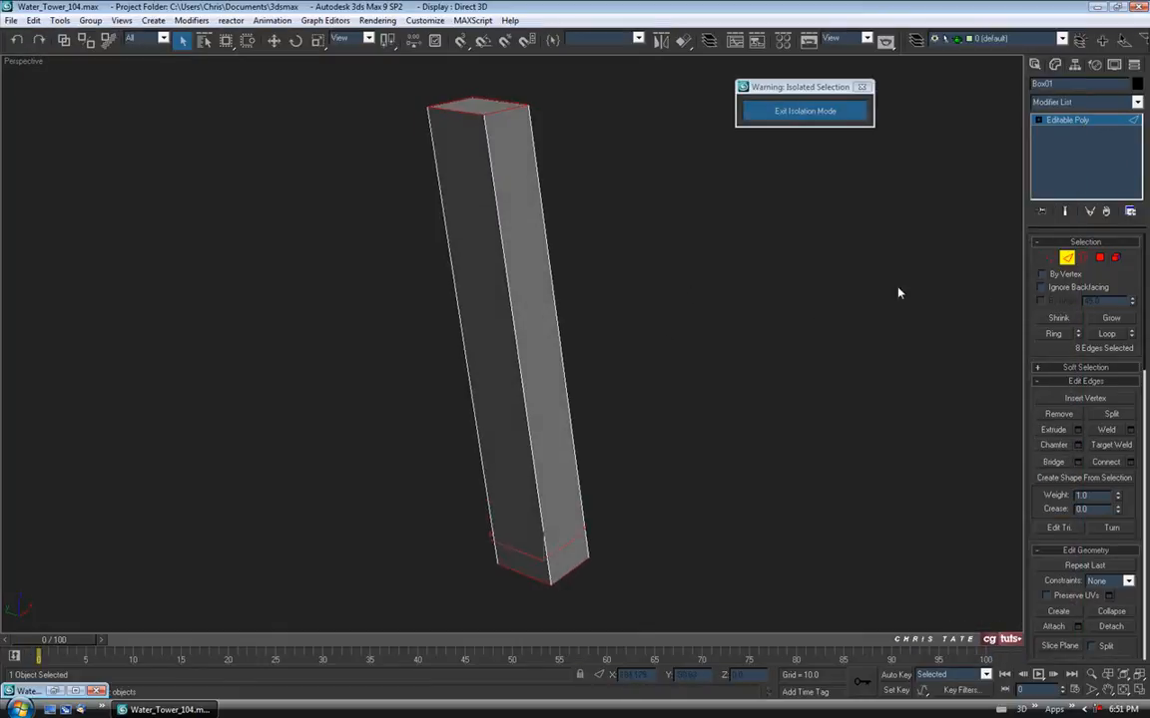
Chamfer the four long vertical edges of the isolated leg by 0.73
{"action": "left_click_drag", "start_coordinate": [379, 269], "coordinate": [831, 337]}
{"action": "middle_click_drag", "start_coordinate": [649, 334], "coordinate": [646, 366], "text": "alt"}
{"action": "left_click", "coordinate": [1078, 446]}
{"action": "middle_click_drag", "start_coordinate": [544, 262], "coordinate": [588, 265], "text": "alt"}
{"action": "left_click_drag", "start_coordinate": [776, 182], "coordinate": [773, 202]}
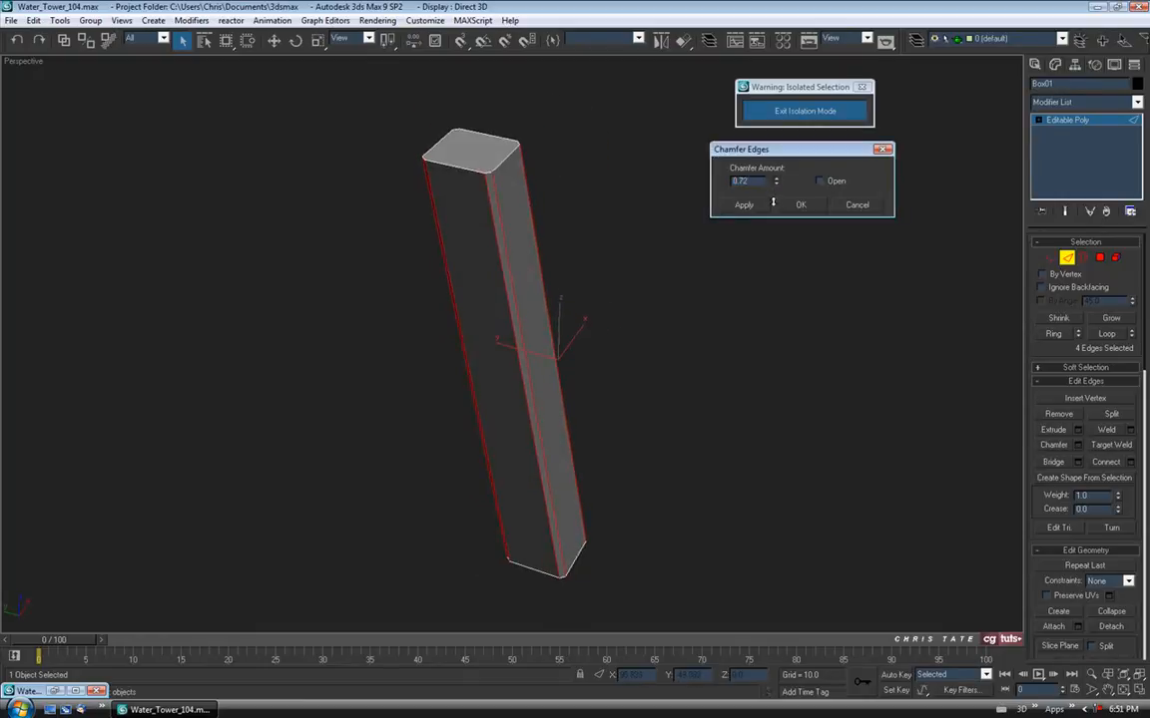
{"action": "middle_click_drag", "start_coordinate": [772, 203], "coordinate": [514, 212], "text": "alt"}
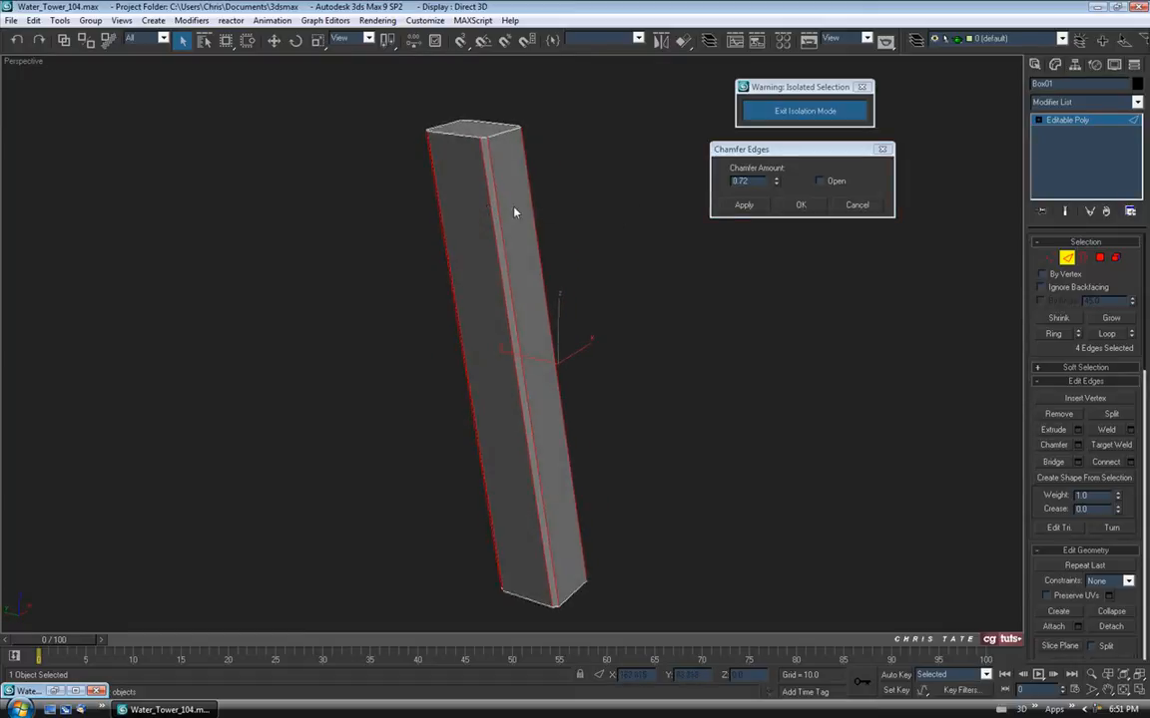
{"action": "left_click", "coordinate": [774, 181]}
{"action": "left_click", "coordinate": [798, 206]}
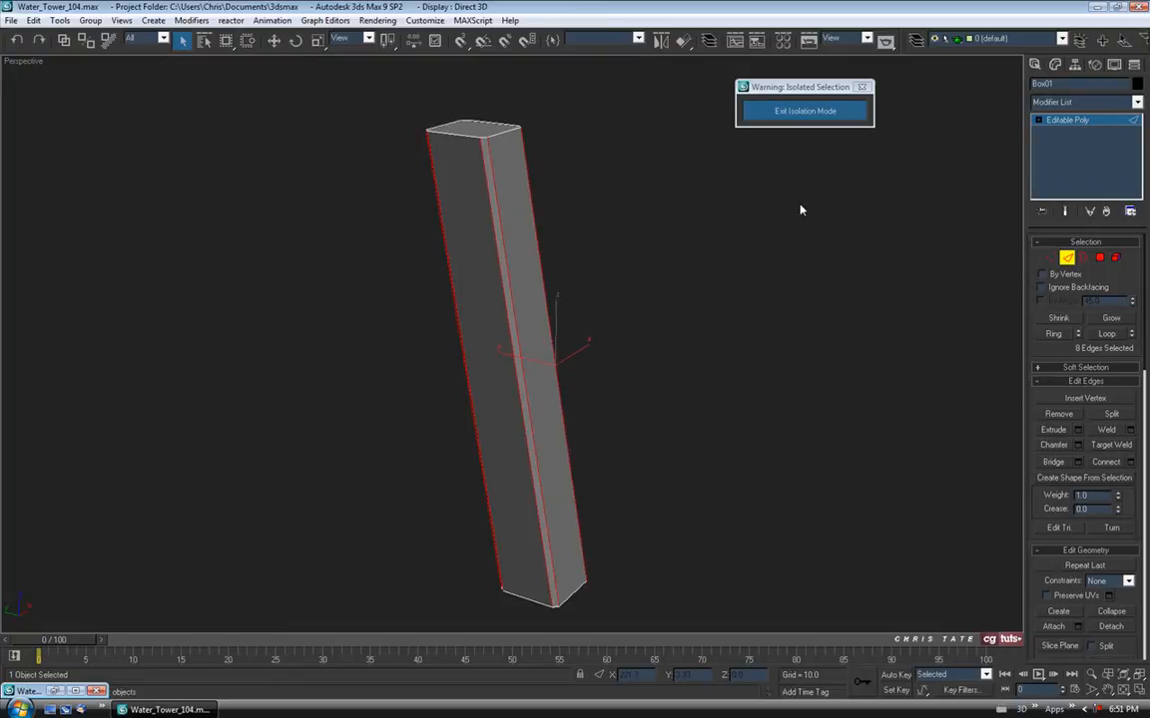
Invert the edge selection to the leg's end edges, chamfer them by 0.33, and leave edge editing
{"action": "key", "text": "ctrl+i"}
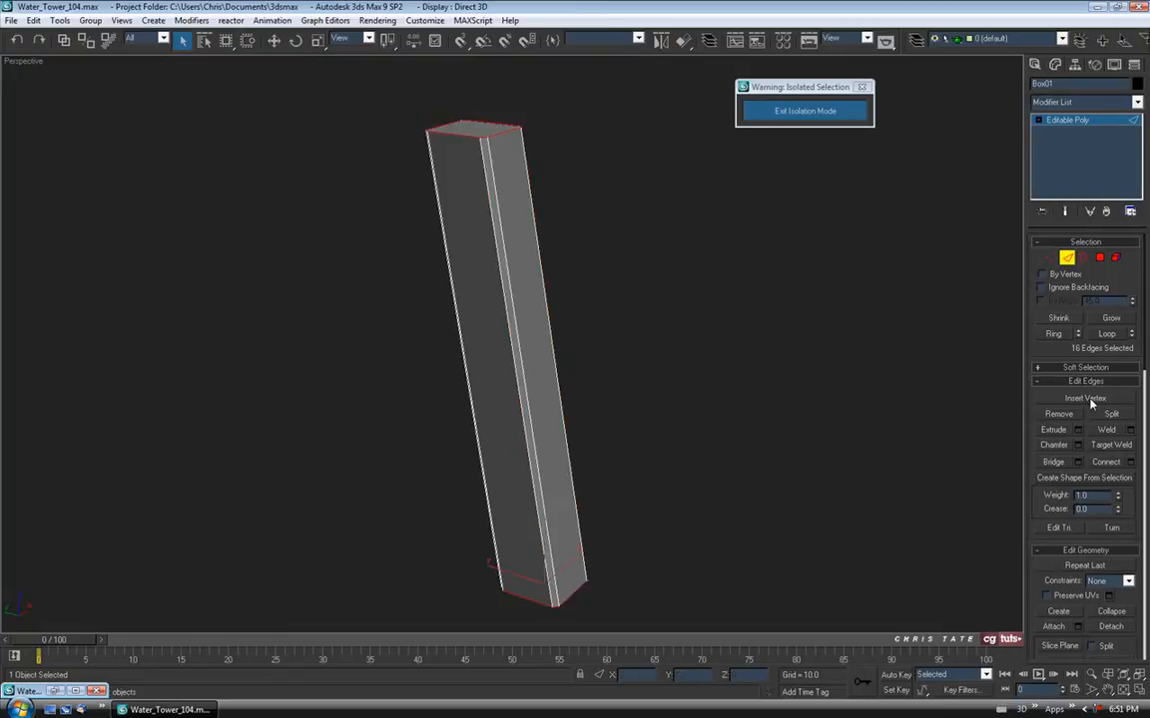
{"action": "left_click", "coordinate": [1078, 446]}
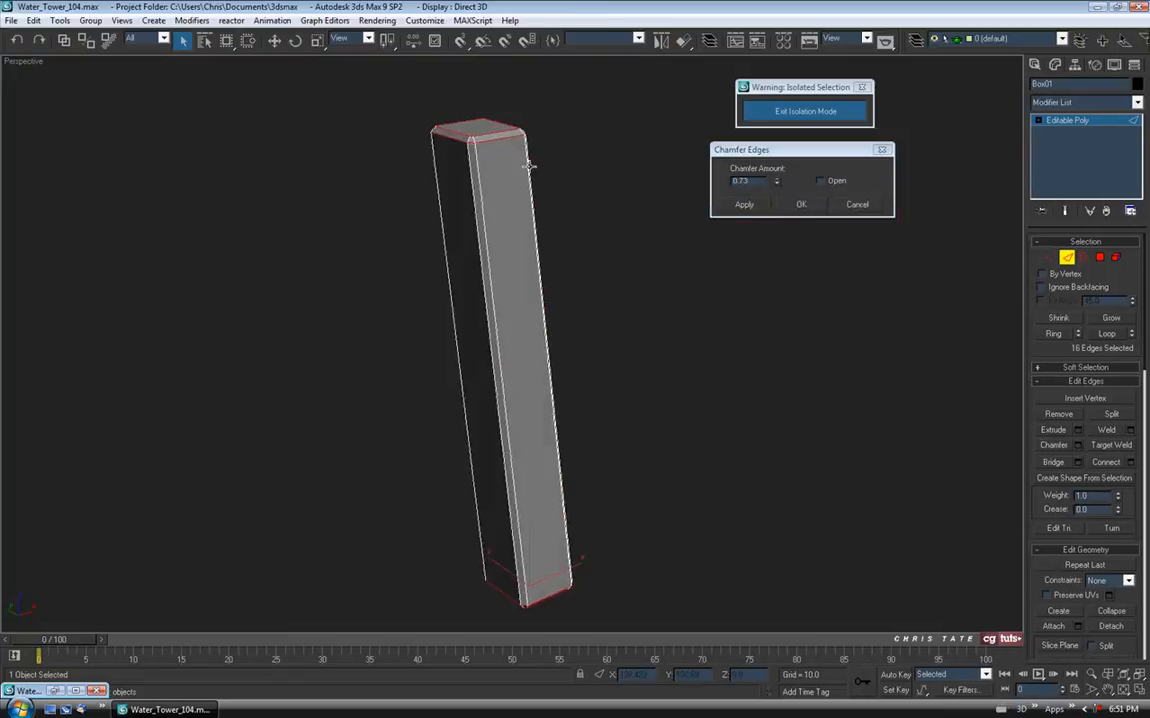
{"action": "left_click_drag", "start_coordinate": [782, 187], "coordinate": [778, 205]}
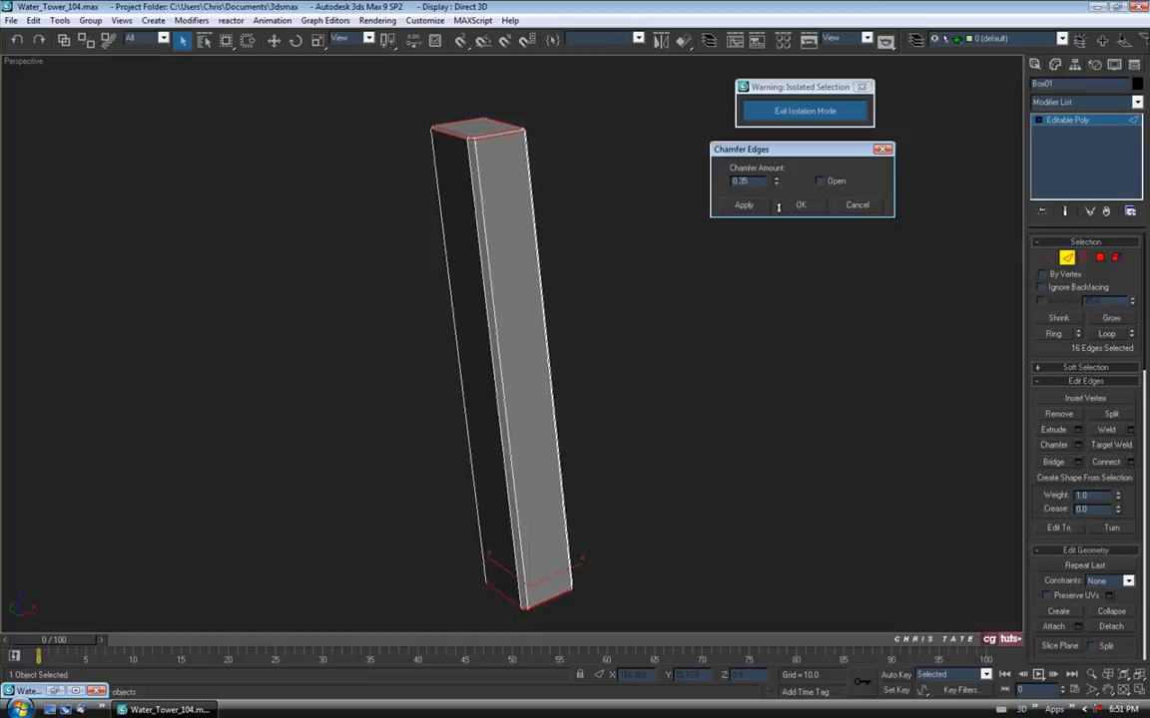
{"action": "middle_click_drag", "start_coordinate": [519, 215], "coordinate": [418, 215], "text": "alt"}
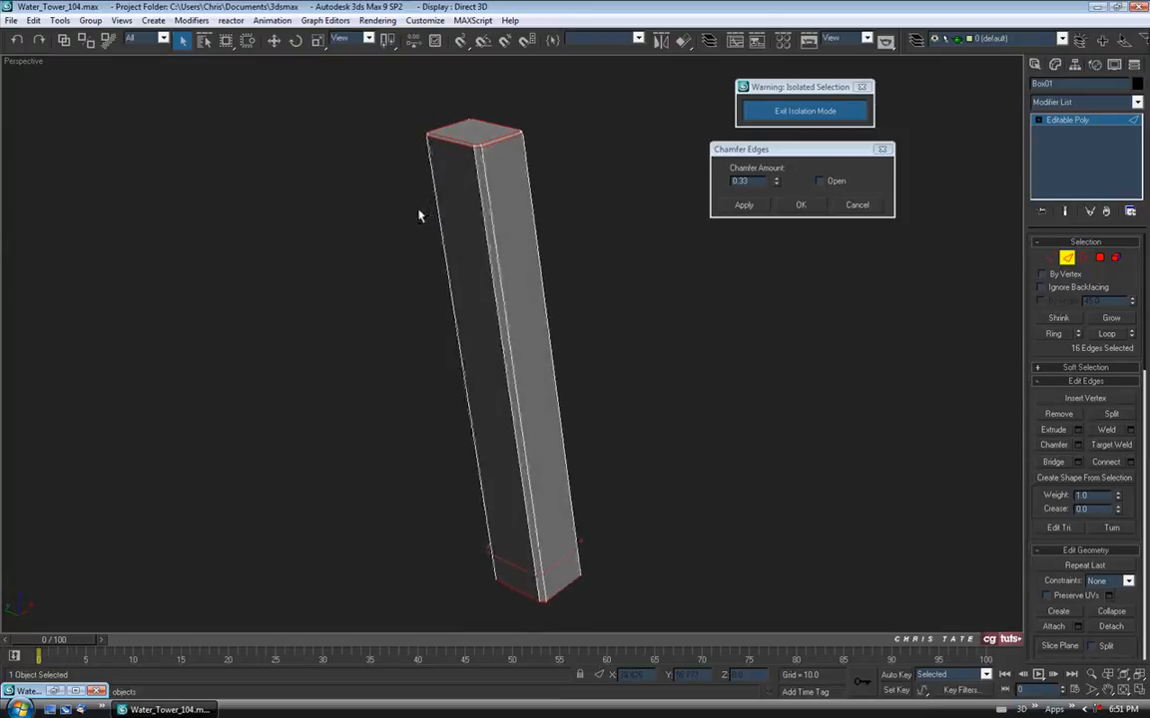
{"action": "left_click", "coordinate": [800, 206]}
{"action": "middle_click_drag", "start_coordinate": [511, 259], "coordinate": [507, 223], "text": "alt"}
{"action": "left_click", "coordinate": [1066, 260]}
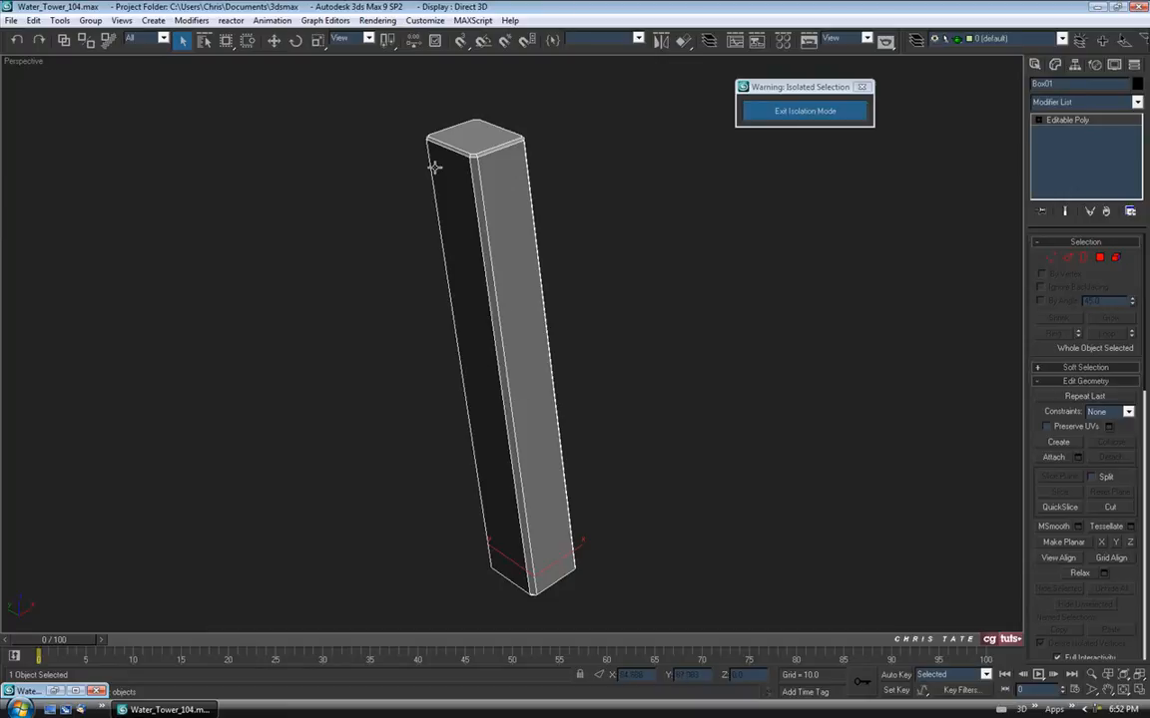
Connect the leg's eight long edges with 10 segments to divide it along its length
{"action": "middle_click_drag", "start_coordinate": [423, 308], "coordinate": [495, 252], "text": "alt"}
{"action": "middle_click_drag", "start_coordinate": [502, 349], "coordinate": [503, 312]}
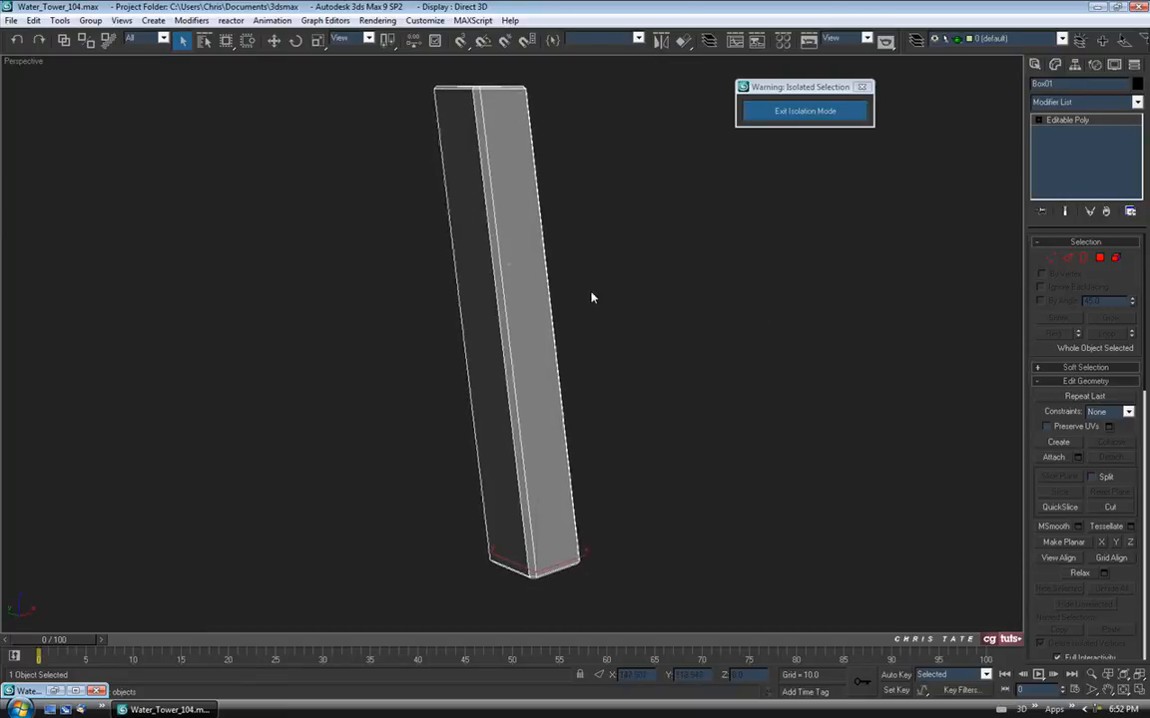
{"action": "left_click", "coordinate": [1066, 257]}
{"action": "left_click_drag", "start_coordinate": [321, 249], "coordinate": [891, 344]}
{"action": "middle_click_drag", "start_coordinate": [890, 487], "coordinate": [617, 304], "text": "alt"}
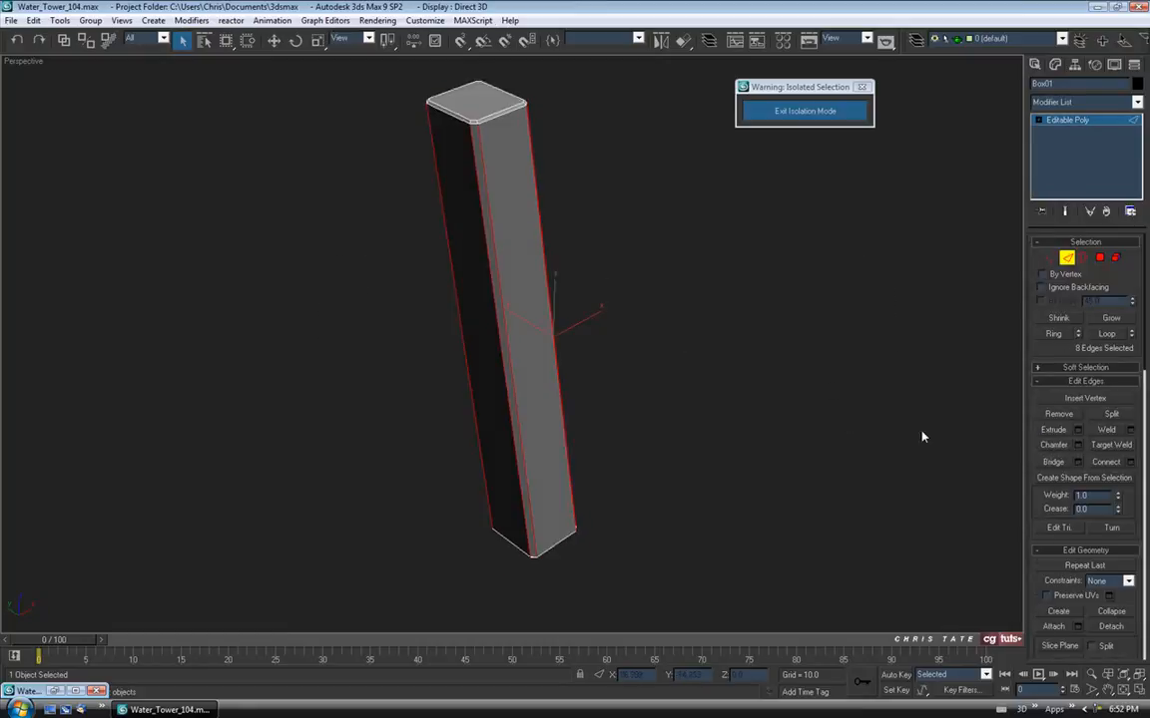
{"action": "left_click", "coordinate": [1130, 462]}
{"action": "middle_click_drag", "start_coordinate": [513, 287], "coordinate": [526, 281], "text": "alt"}
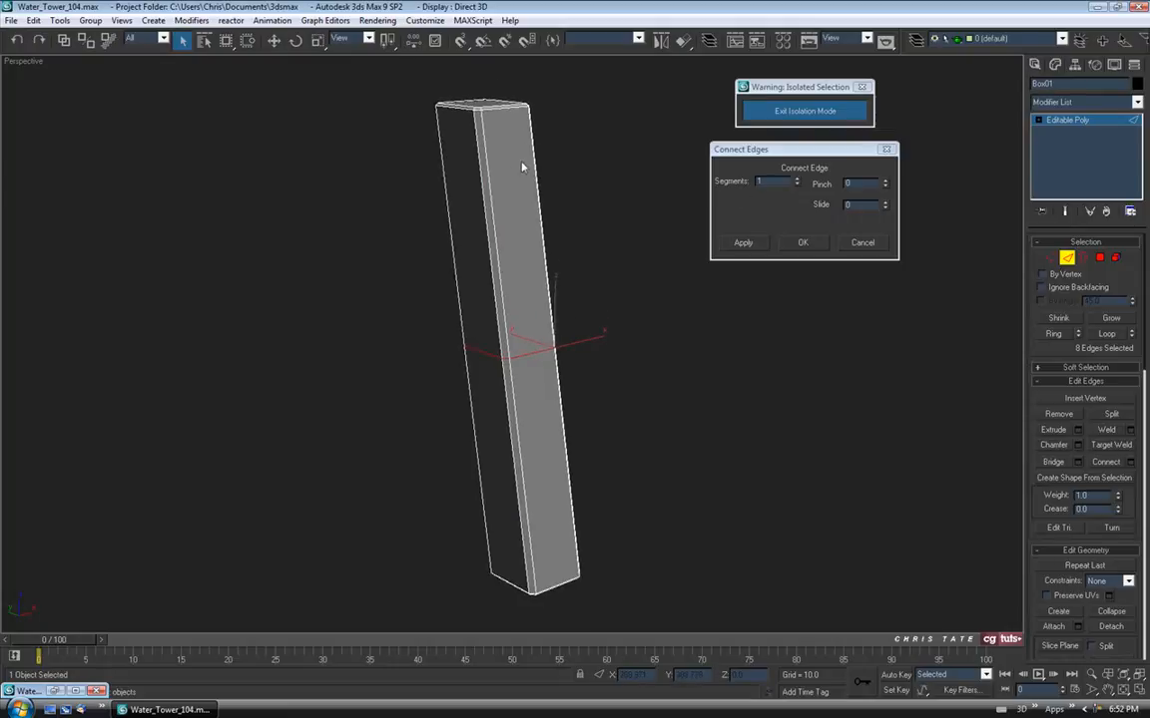
{"action": "middle_click_drag", "start_coordinate": [542, 359], "coordinate": [483, 379], "text": "alt"}
{"action": "middle_click_drag", "start_coordinate": [528, 307], "coordinate": [584, 320], "text": "alt"}
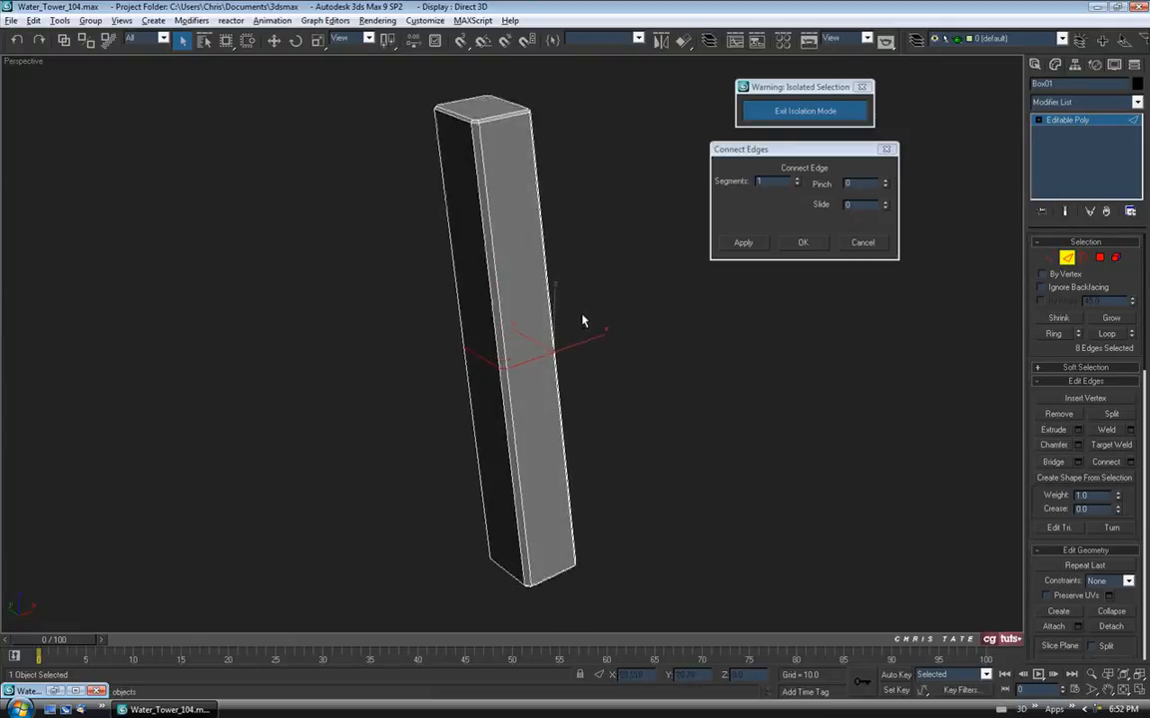
{"action": "left_click", "coordinate": [797, 182]}
{"action": "left_click", "coordinate": [797, 182]}
{"action": "left_click", "coordinate": [796, 182]}
{"action": "left_click", "coordinate": [796, 181]}
{"action": "left_click", "coordinate": [796, 182]}
{"action": "left_click", "coordinate": [797, 182]}
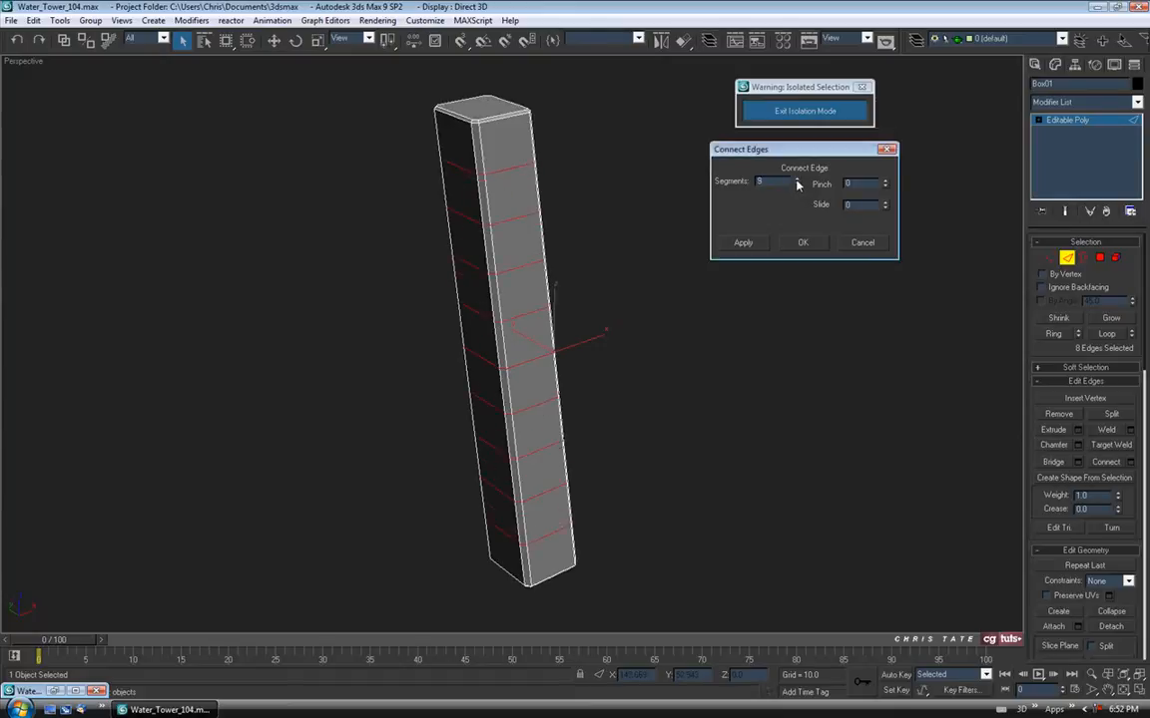
{"action": "middle_click_drag", "start_coordinate": [588, 192], "coordinate": [535, 205], "text": "alt"}
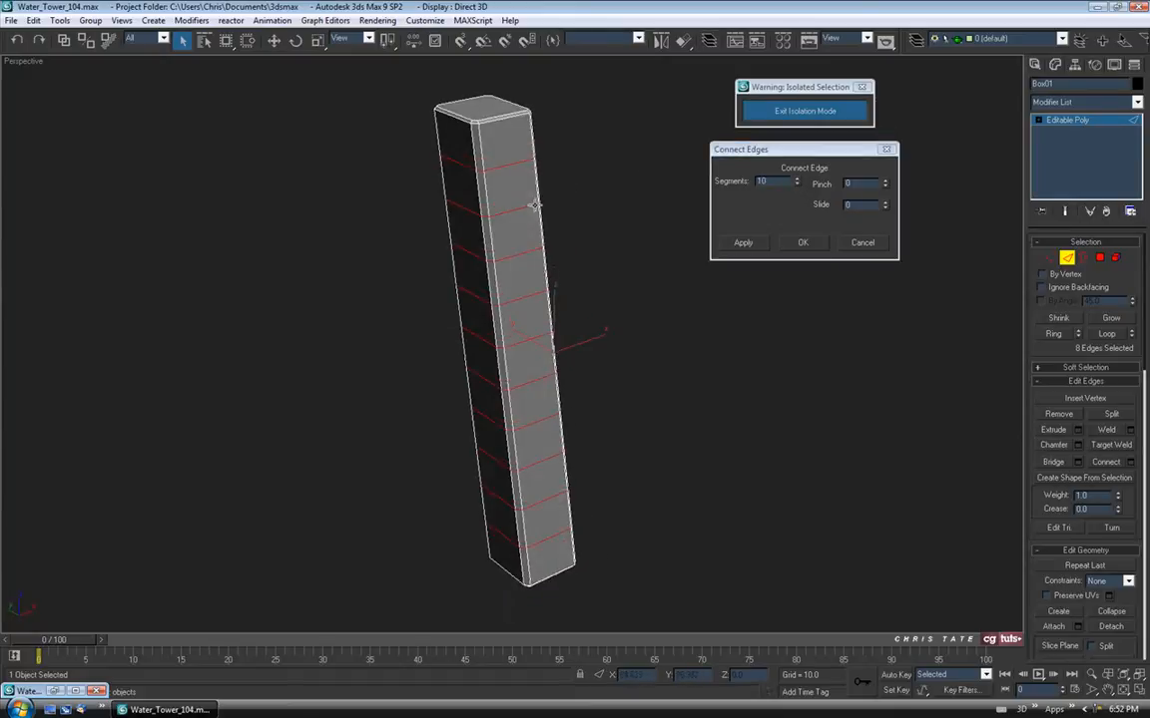
{"action": "left_click", "coordinate": [803, 243]}
Select the crosswise edges down two opposite faces of the leg and connect them with 3 segments
{"action": "middle_click_drag", "start_coordinate": [795, 269], "coordinate": [623, 336], "text": "alt"}
{"action": "left_click_drag", "start_coordinate": [498, 77], "coordinate": [505, 633]}
{"action": "middle_click_drag", "start_coordinate": [505, 633], "coordinate": [557, 298], "text": "alt"}
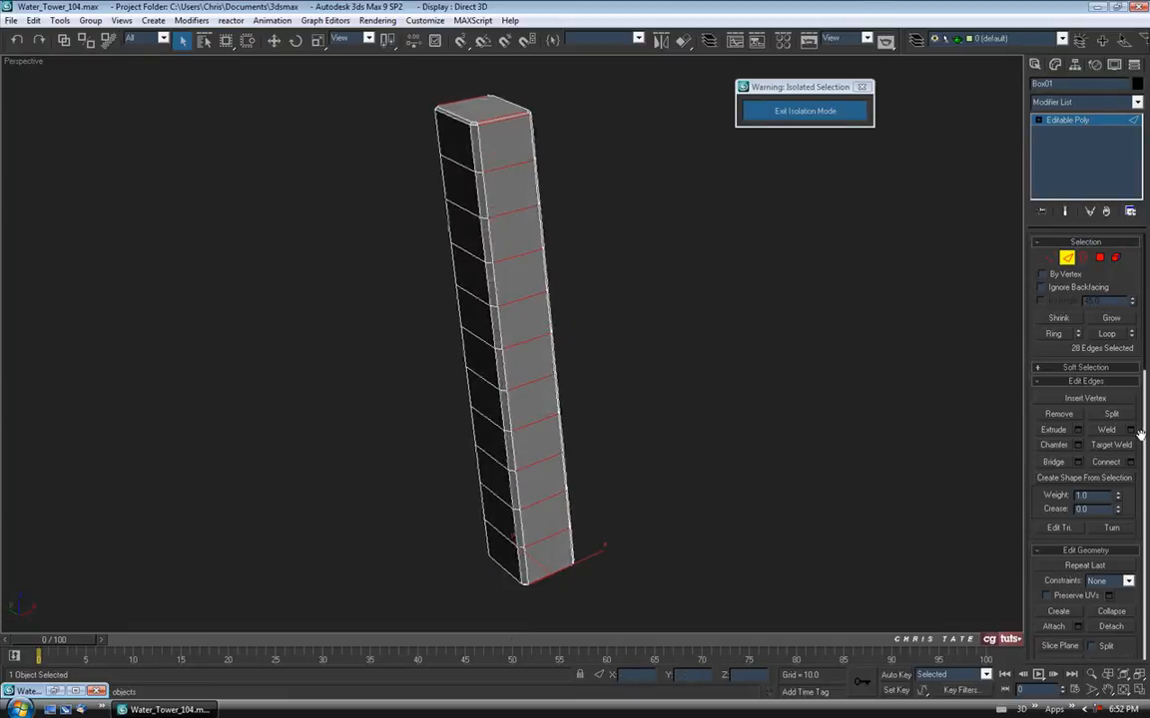
{"action": "left_click", "coordinate": [1131, 463]}
{"action": "type", "text": "3"}
{"action": "middle_click_drag", "start_coordinate": [539, 239], "coordinate": [564, 180], "text": "alt"}
{"action": "left_click", "coordinate": [804, 244]}
Ring-select the crosswise edges on the leg's other two faces and connect them with 3 segments
{"action": "middle_click_drag", "start_coordinate": [547, 356], "coordinate": [549, 293]}
{"action": "scroll", "coordinate": [544, 329], "scroll_direction": "up", "scroll_amount": 4}
{"action": "middle_click_drag", "start_coordinate": [548, 384], "coordinate": [515, 199]}
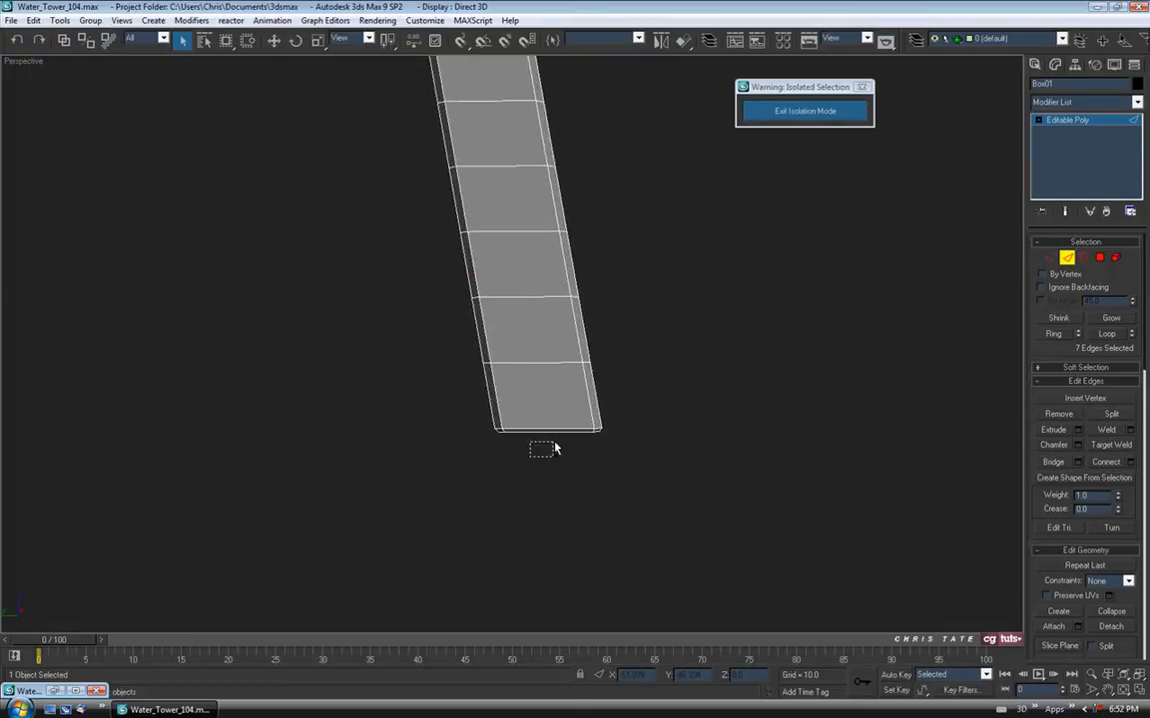
{"action": "left_click", "coordinate": [554, 427], "text": "ctrl"}
{"action": "middle_click_drag", "start_coordinate": [555, 427], "coordinate": [719, 399], "text": "alt"}
{"action": "left_click", "coordinate": [1049, 334]}
{"action": "left_click", "coordinate": [1106, 461]}
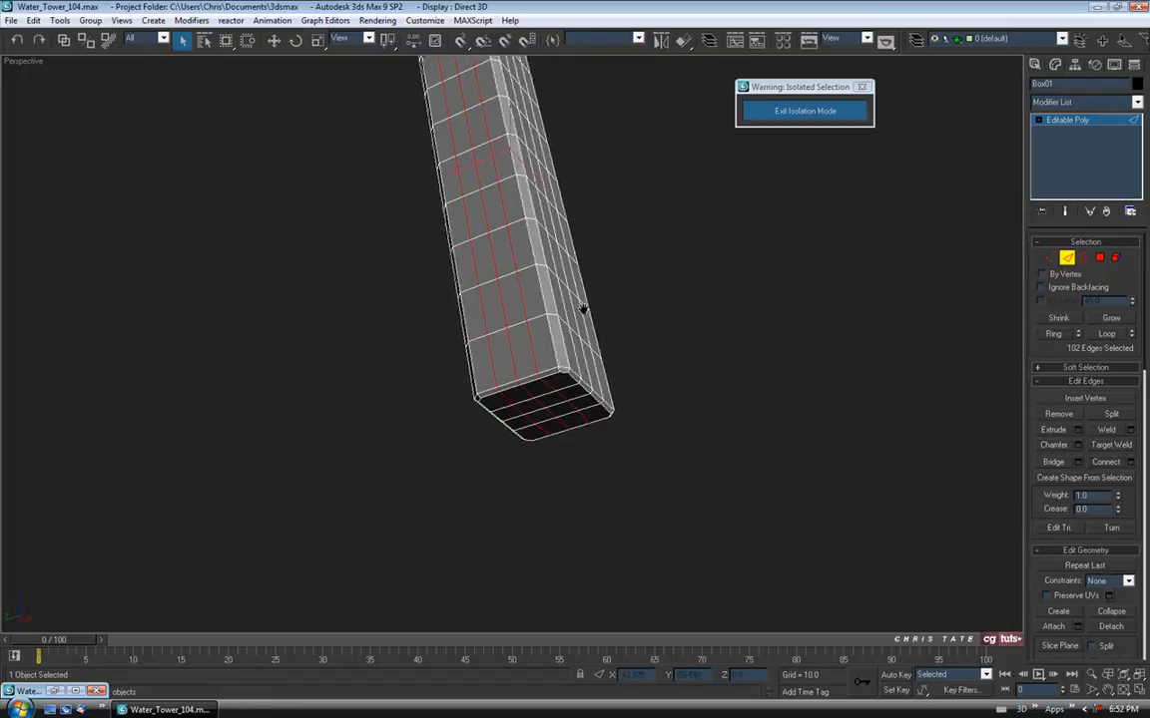
Leave edge editing on the leg and exit isolation mode to bring back the full tower
{"action": "scroll", "coordinate": [563, 264], "scroll_direction": "down", "scroll_amount": 5}
{"action": "middle_click_drag", "start_coordinate": [562, 263], "coordinate": [525, 364], "text": "alt"}
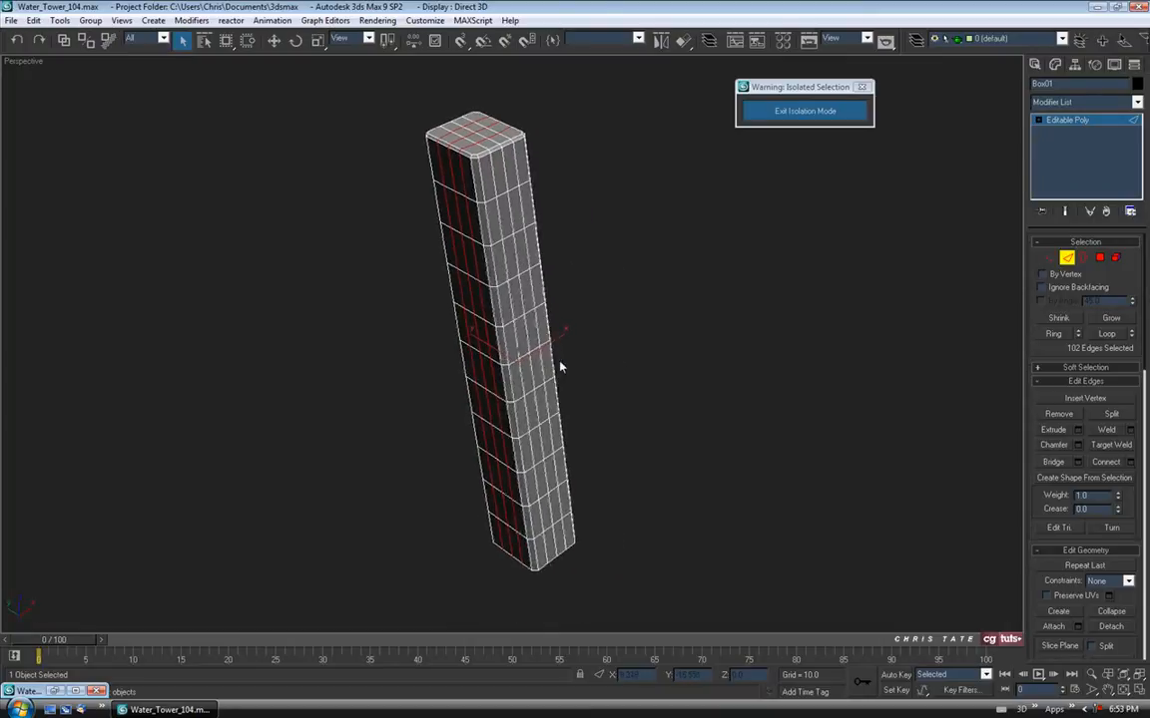
{"action": "left_click", "coordinate": [1067, 259]}
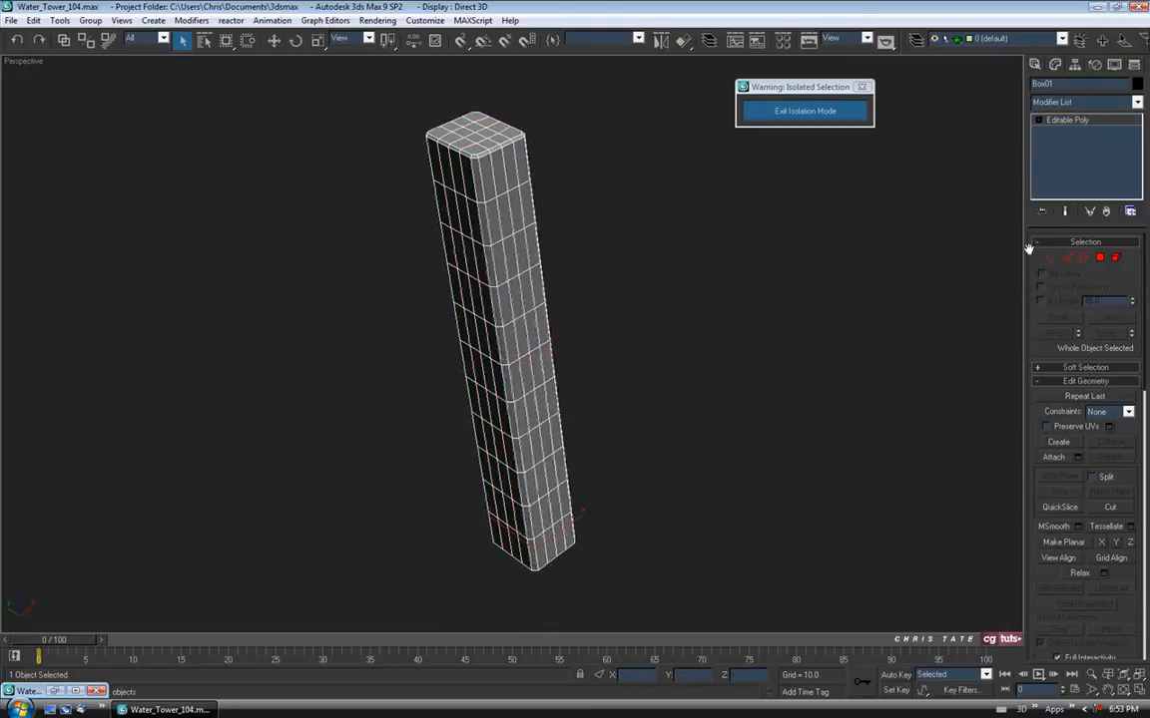
{"action": "left_click", "coordinate": [771, 113]}
{"action": "middle_click_drag", "start_coordinate": [627, 309], "coordinate": [611, 287]}
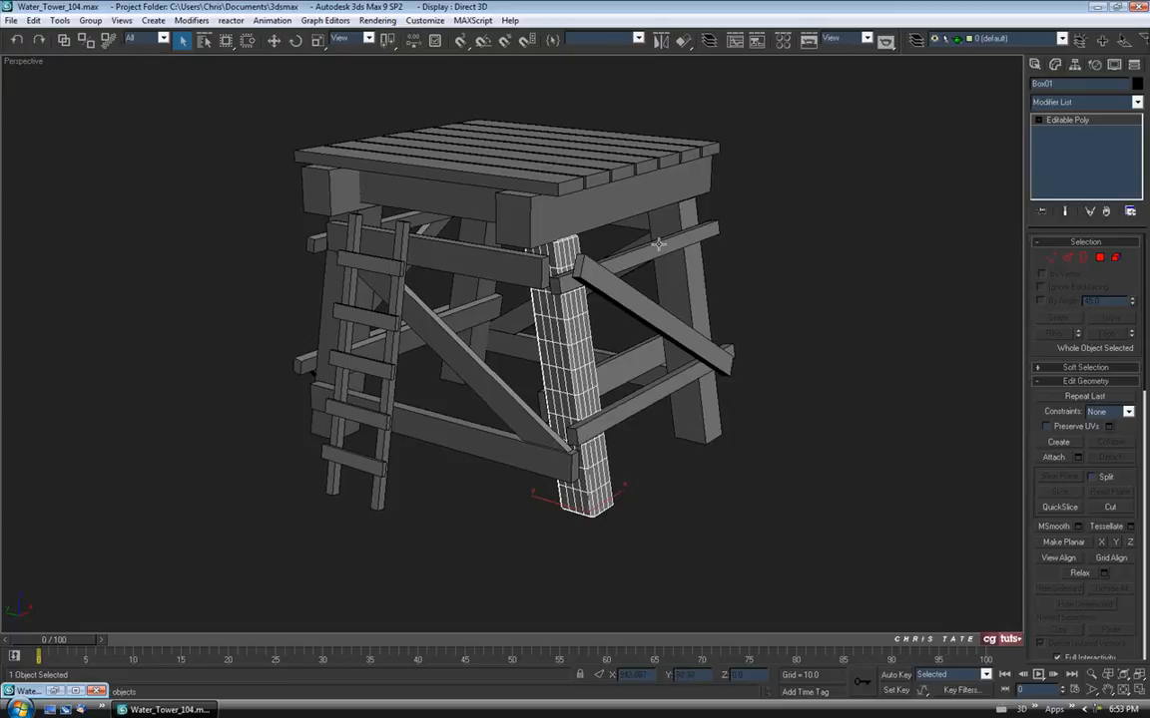
{"action": "scroll", "coordinate": [484, 267], "scroll_direction": "up", "scroll_amount": 4}
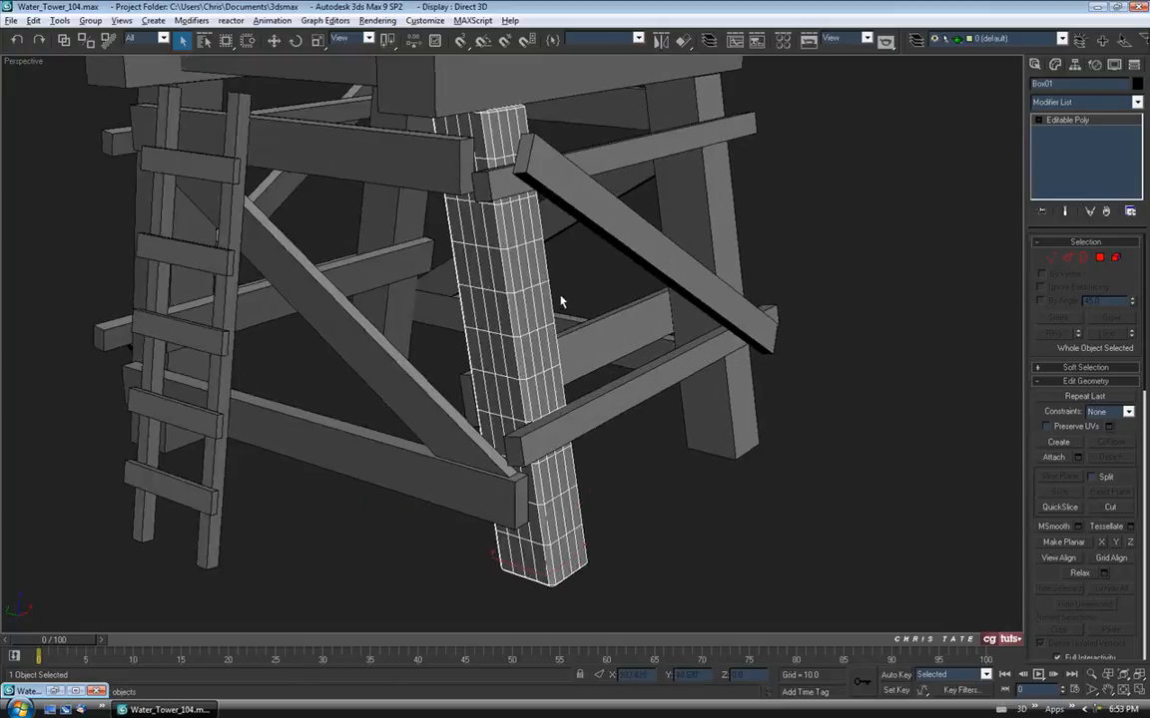
{"action": "scroll", "coordinate": [494, 272], "scroll_direction": "down", "scroll_amount": 2}
{"action": "middle_click_drag", "start_coordinate": [539, 278], "coordinate": [565, 329], "text": "alt"}
{"action": "middle_click_drag", "start_coordinate": [649, 352], "coordinate": [585, 305], "text": "alt"}
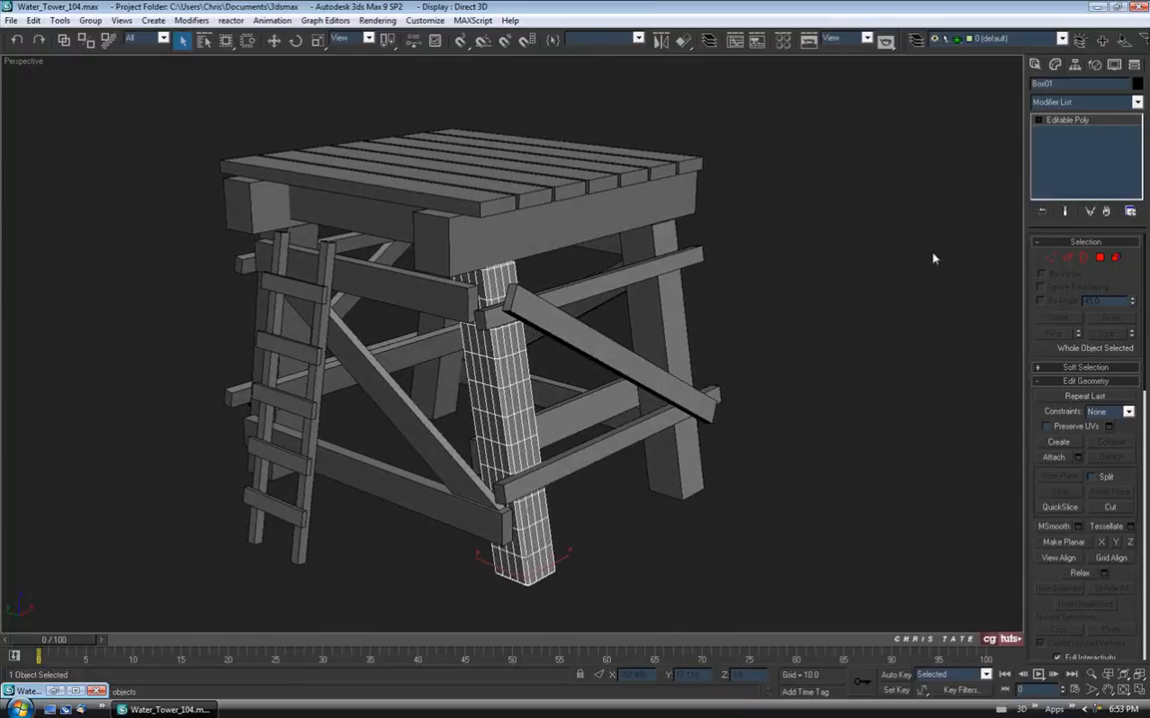
Center the pivot of the subdivided leg to the object
{"action": "left_click", "coordinate": [1075, 65]}
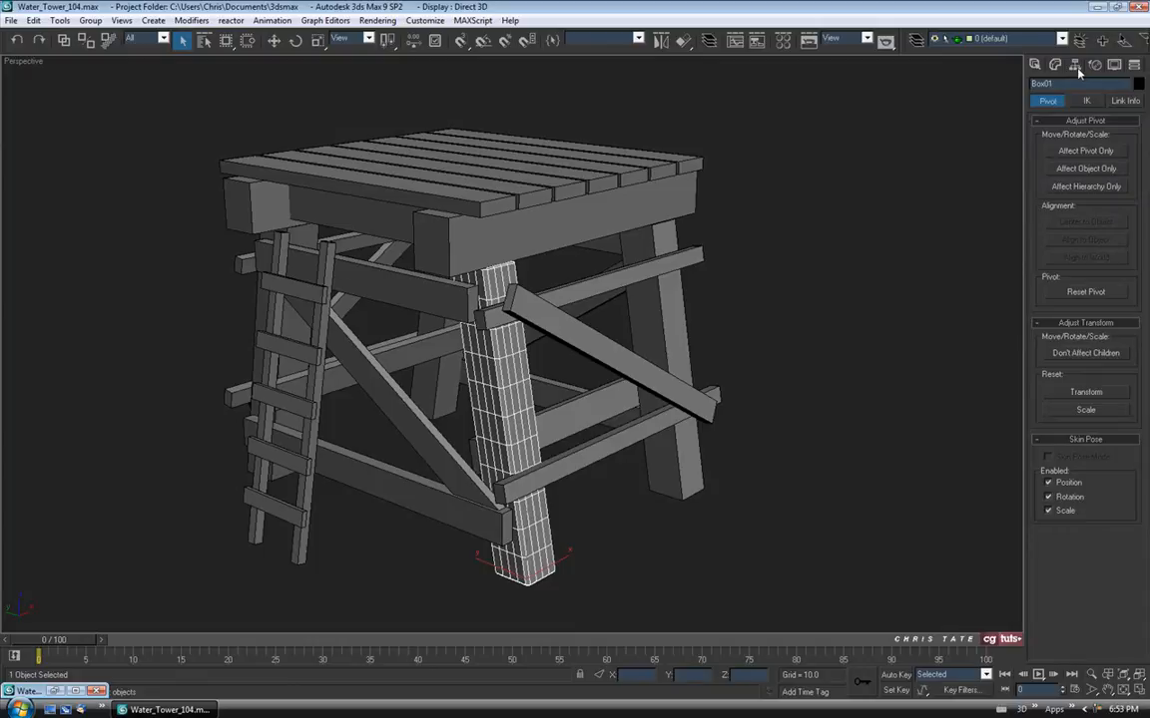
{"action": "left_click", "coordinate": [1086, 152]}
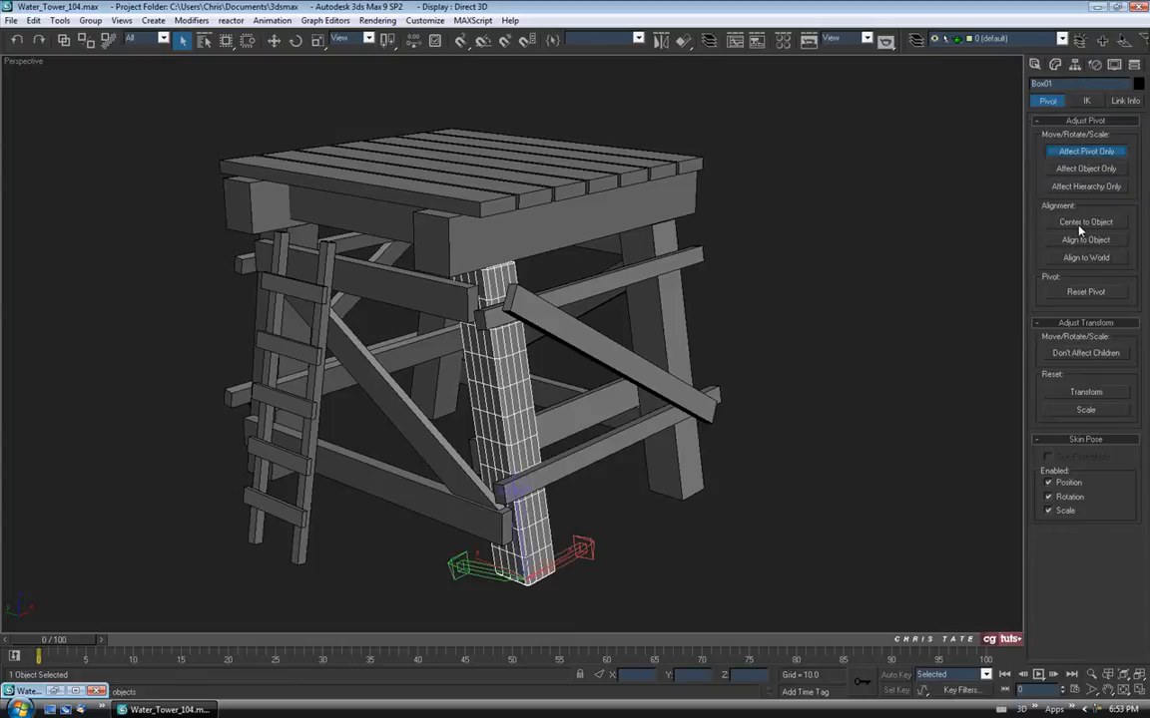
{"action": "left_click", "coordinate": [1080, 223]}
{"action": "left_click", "coordinate": [1086, 150]}
Center the pivot of the neighbouring plain leg Box02 to the object
{"action": "middle_click_drag", "start_coordinate": [751, 300], "coordinate": [671, 269], "text": "alt"}
{"action": "left_click", "coordinate": [676, 282]}
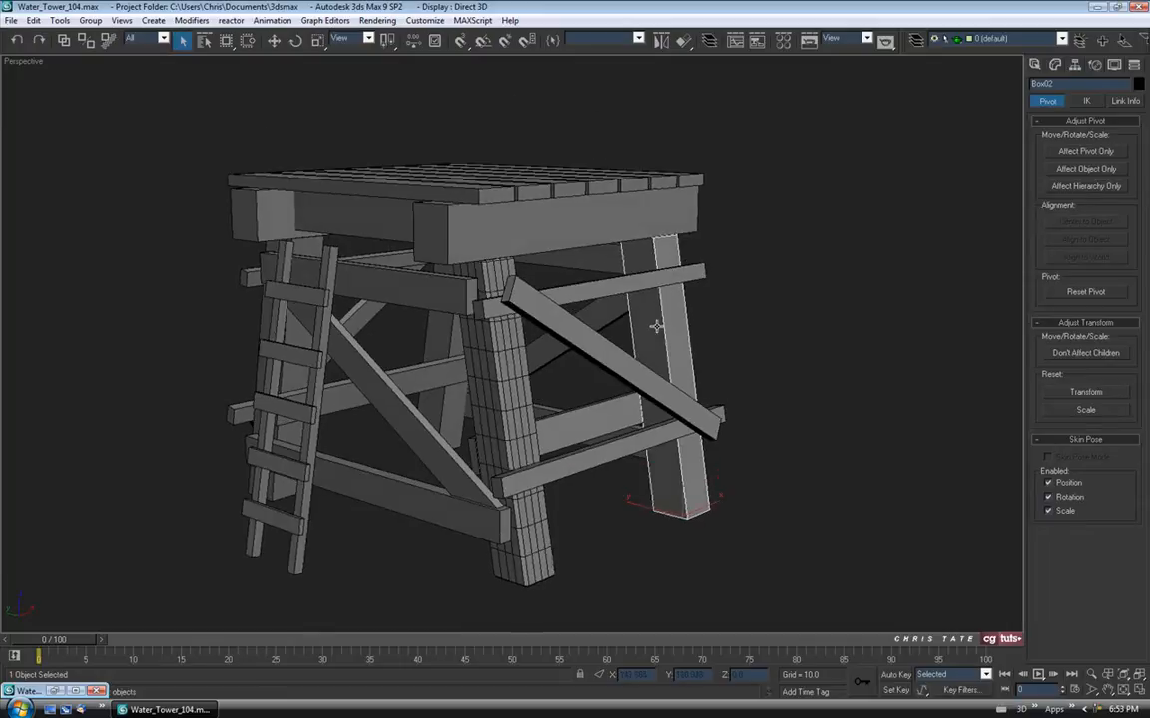
{"action": "left_click", "coordinate": [1086, 151]}
{"action": "left_click", "coordinate": [1086, 223]}
{"action": "left_click", "coordinate": [1086, 151]}
Center the pivots of the remaining plain legs Box04 and Box03 to their objects
{"action": "left_click", "coordinate": [441, 337]}
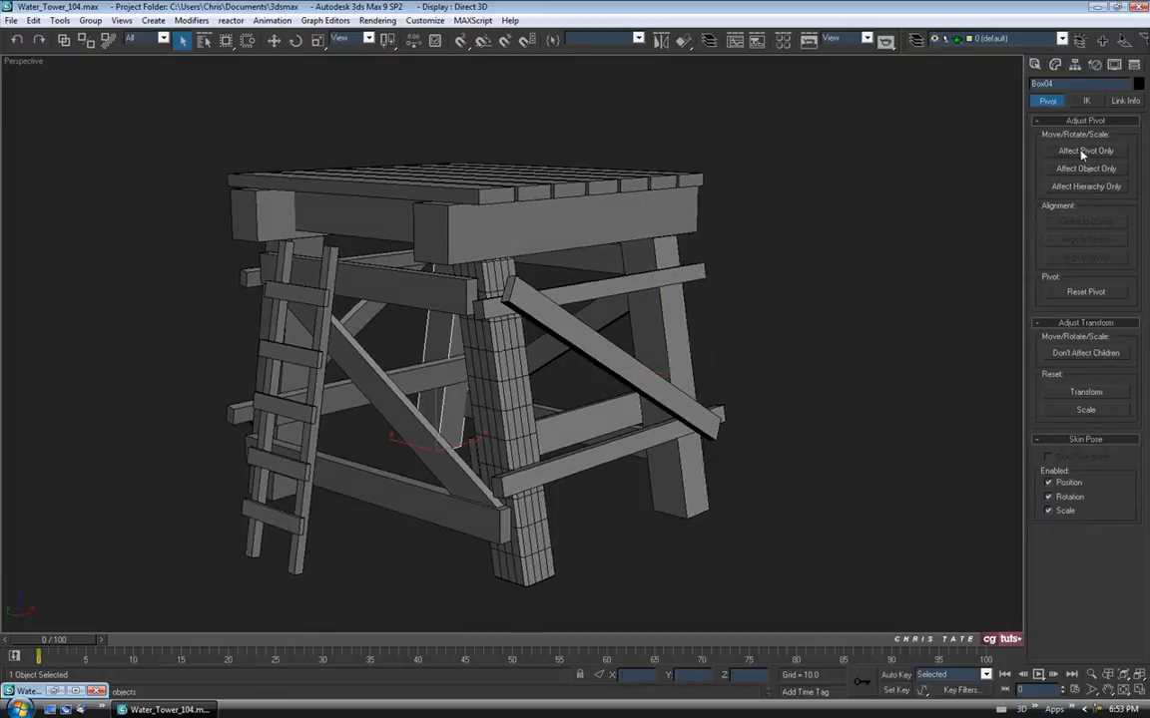
{"action": "left_click", "coordinate": [1084, 151]}
{"action": "left_click", "coordinate": [1084, 150]}
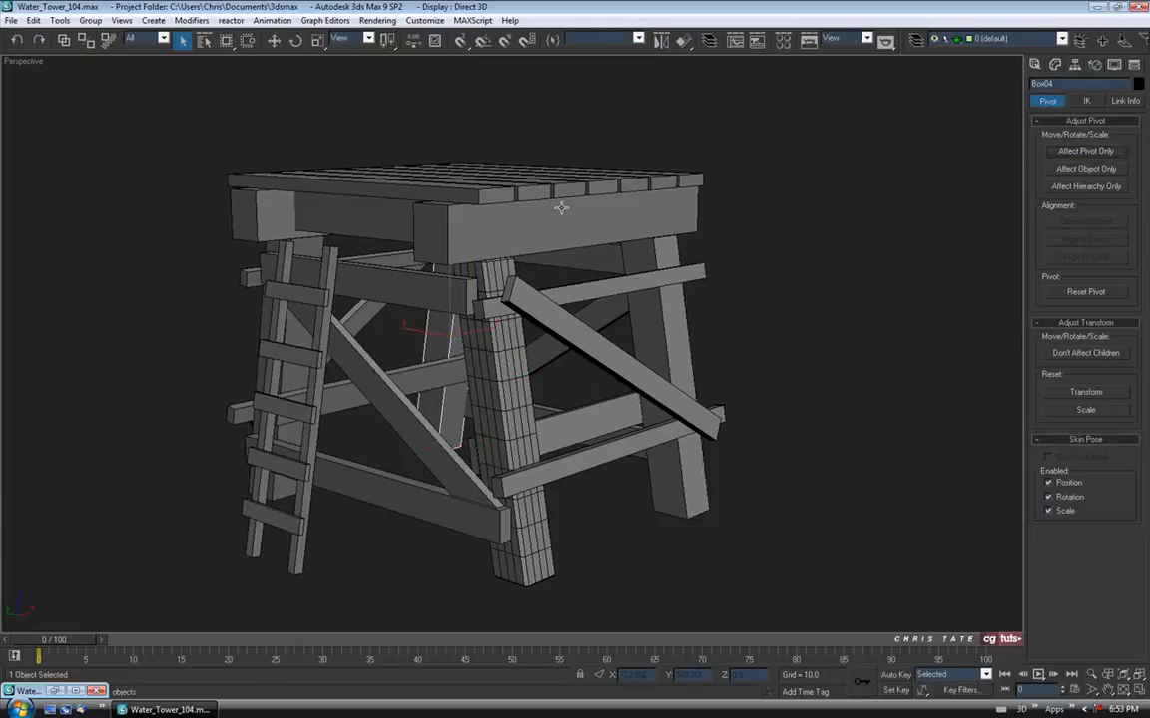
{"action": "left_click", "coordinate": [264, 306]}
{"action": "left_click", "coordinate": [1073, 152]}
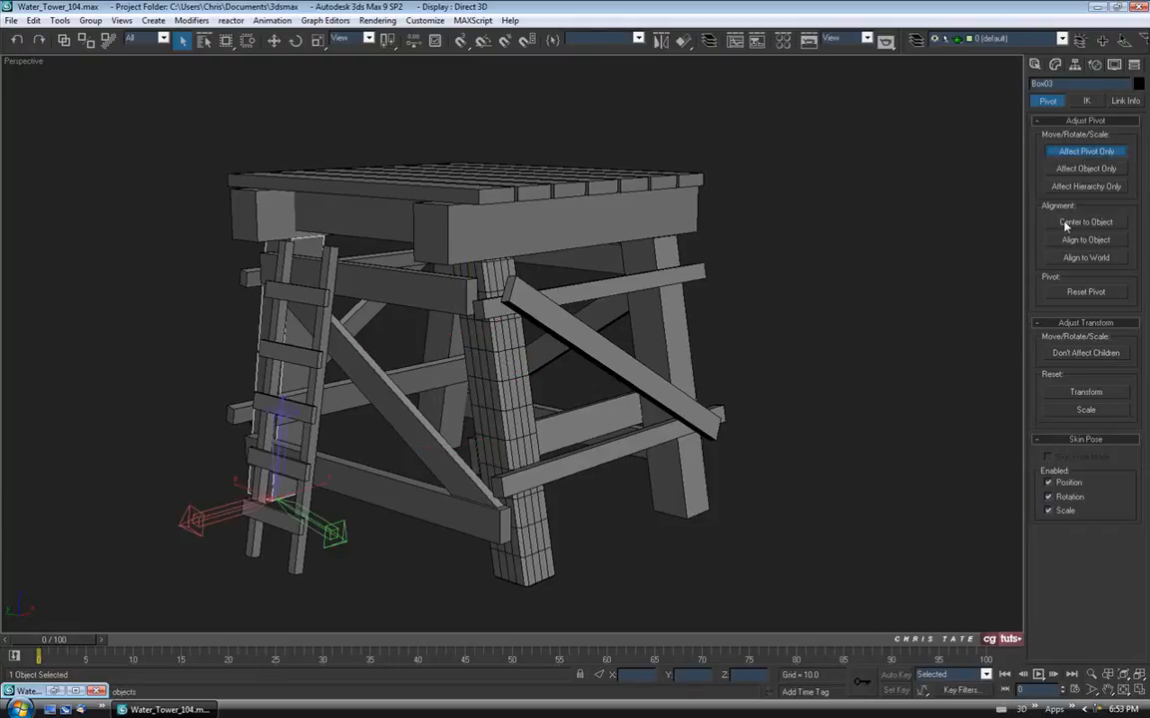
{"action": "left_click", "coordinate": [1065, 225]}
{"action": "left_click", "coordinate": [1065, 154]}
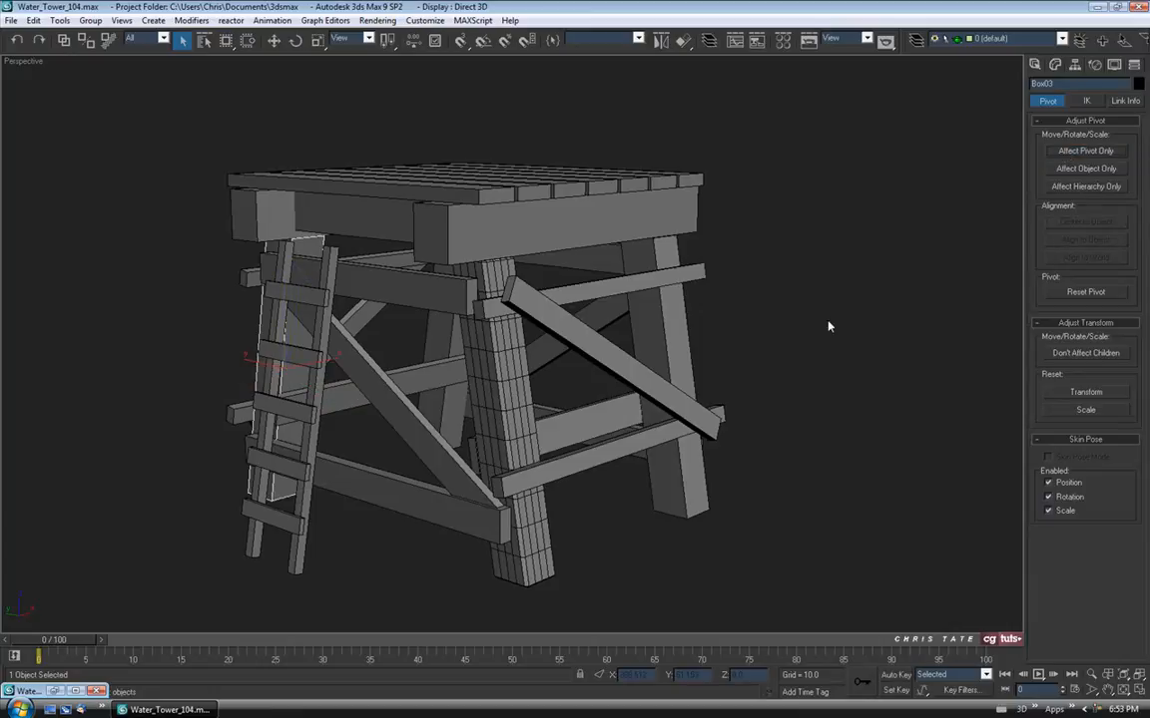
Clone the subdivided leg once along the X axis, placing the duplicate beside the tower
{"action": "middle_click_drag", "start_coordinate": [592, 308], "coordinate": [512, 412], "text": "alt"}
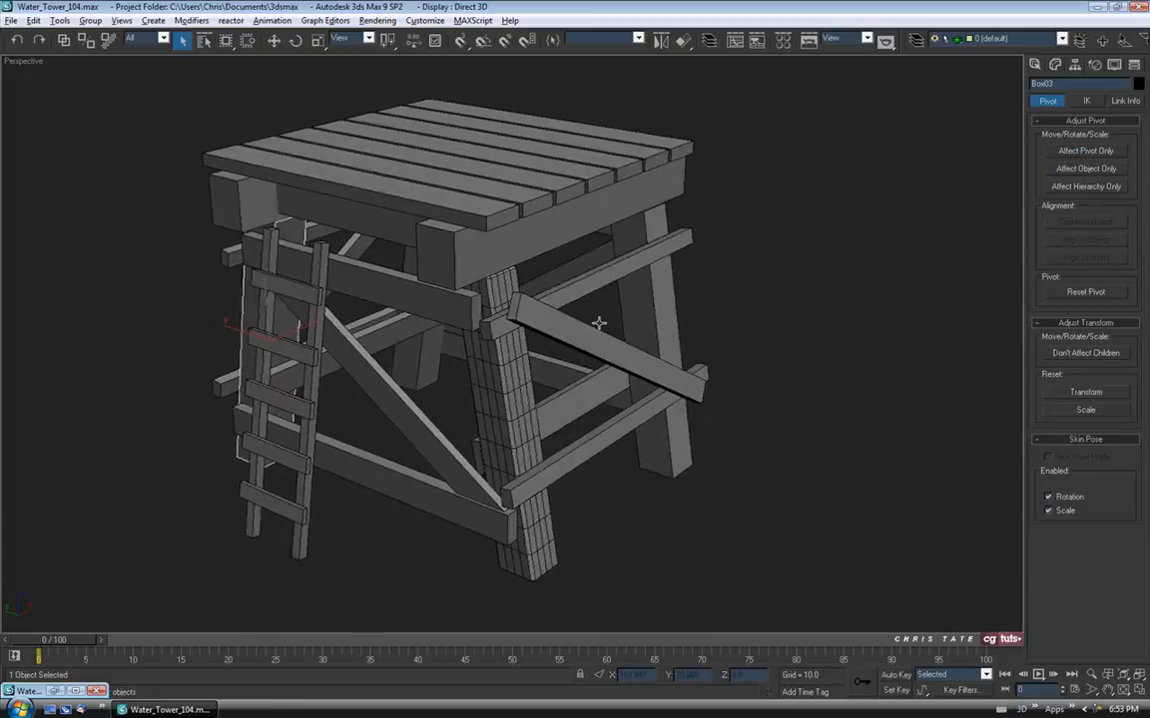
{"action": "left_click", "coordinate": [504, 390]}
{"action": "middle_click_drag", "start_coordinate": [587, 400], "coordinate": [574, 413]}
{"action": "left_click", "coordinate": [271, 43]}
{"action": "middle_click_drag", "start_coordinate": [569, 342], "coordinate": [504, 299], "text": "alt"}
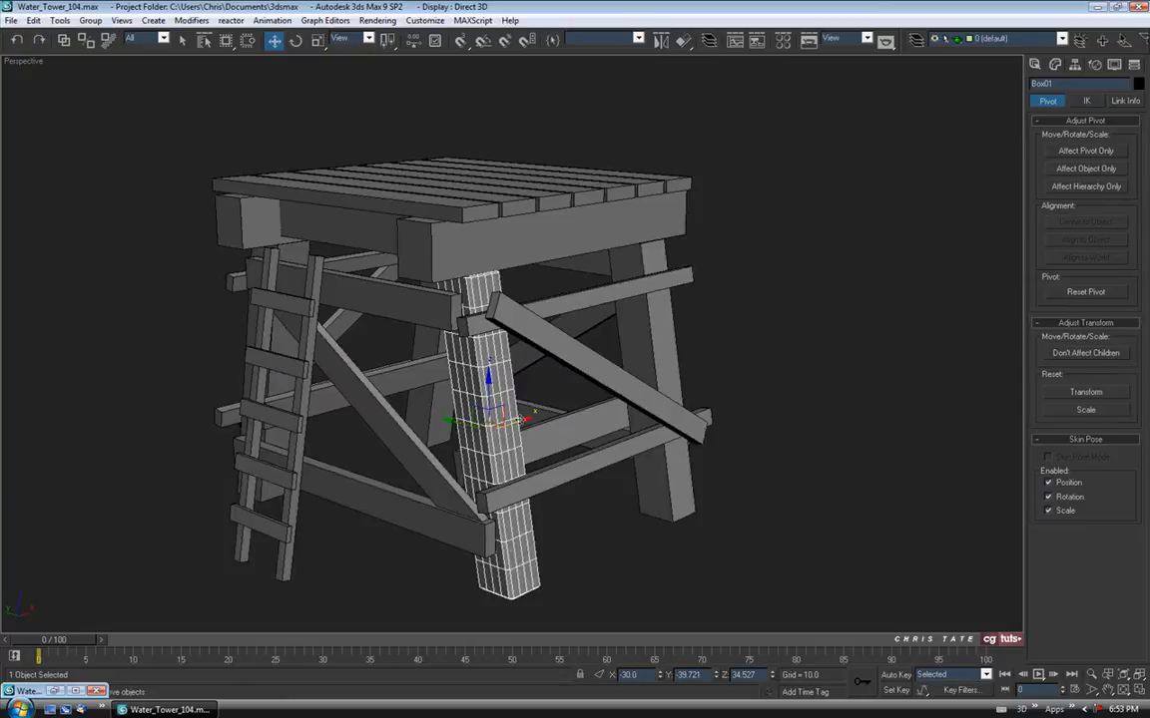
{"action": "left_click", "coordinate": [647, 399]}
{"action": "left_click_drag", "start_coordinate": [648, 399], "coordinate": [736, 384], "text": "shift"}
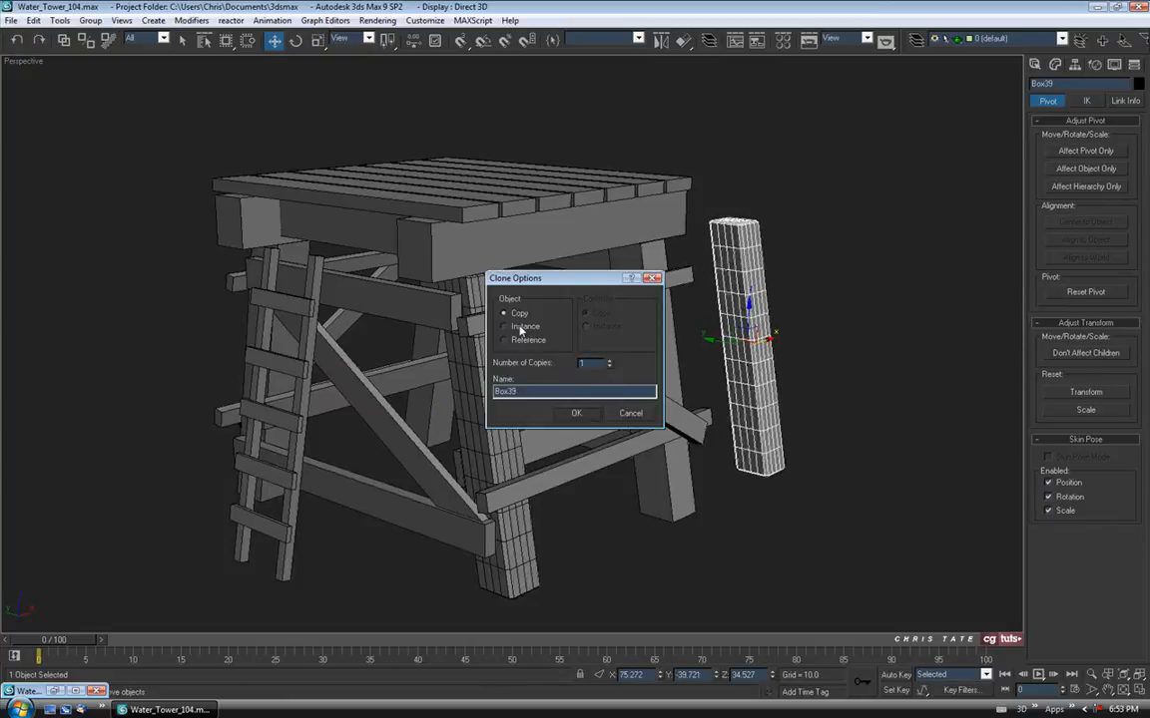
{"action": "left_click", "coordinate": [576, 413]}
Align the cloned leg to Box02 in X, Y and Z position, pivot point to pivot point
{"action": "mouse_move", "coordinate": [632, 488]}
{"action": "middle_mouse_down", "text": "alt"}
{"action": "mouse_move", "coordinate": [583, 449]}
{"action": "mouse_move", "coordinate": [612, 327]}
{"action": "middle_mouse_up", "text": "alt"}
{"action": "left_click", "coordinate": [683, 40]}
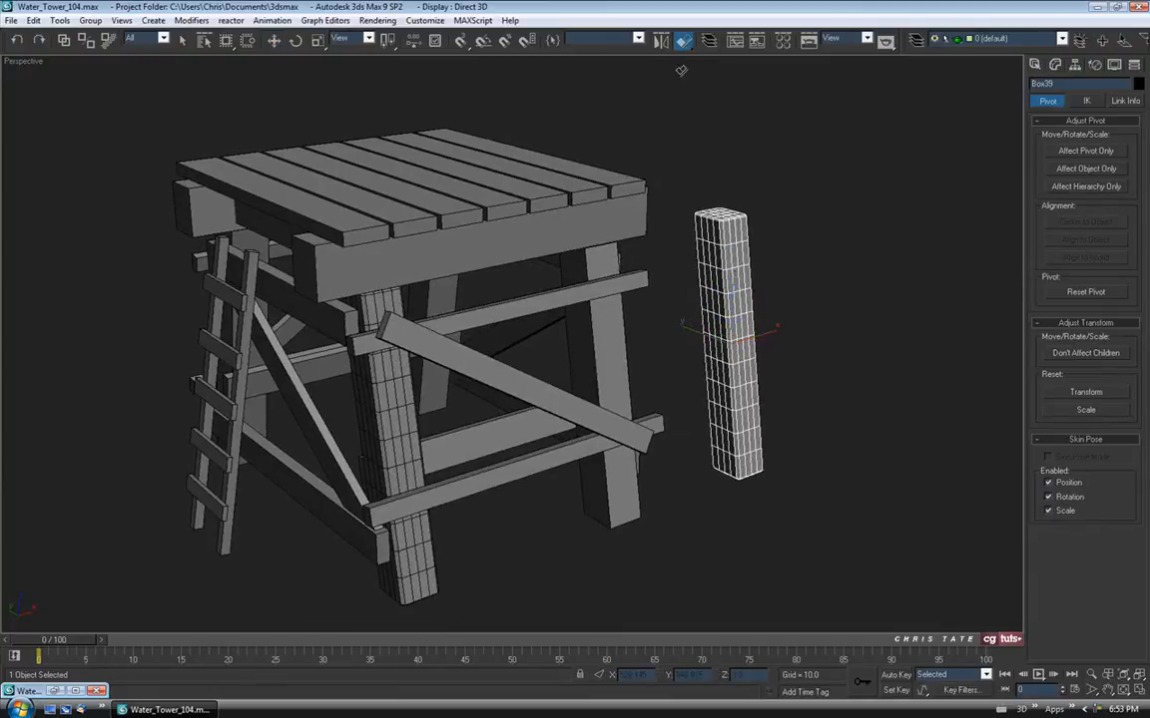
{"action": "left_click", "coordinate": [606, 347]}
{"action": "left_click", "coordinate": [811, 140]}
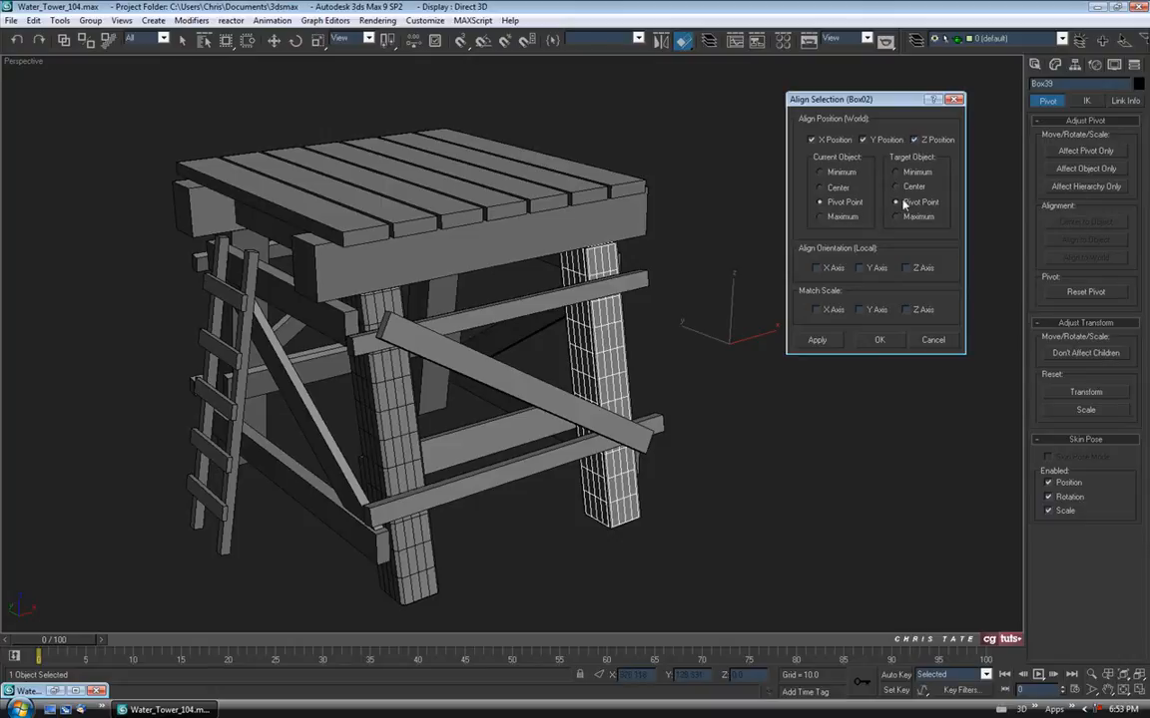
{"action": "left_click", "coordinate": [878, 340]}
{"action": "mouse_move", "coordinate": [744, 360]}
{"action": "middle_mouse_down", "text": "alt"}
{"action": "mouse_move", "coordinate": [680, 359]}
{"action": "mouse_move", "coordinate": [737, 354]}
{"action": "middle_mouse_up", "text": "alt"}
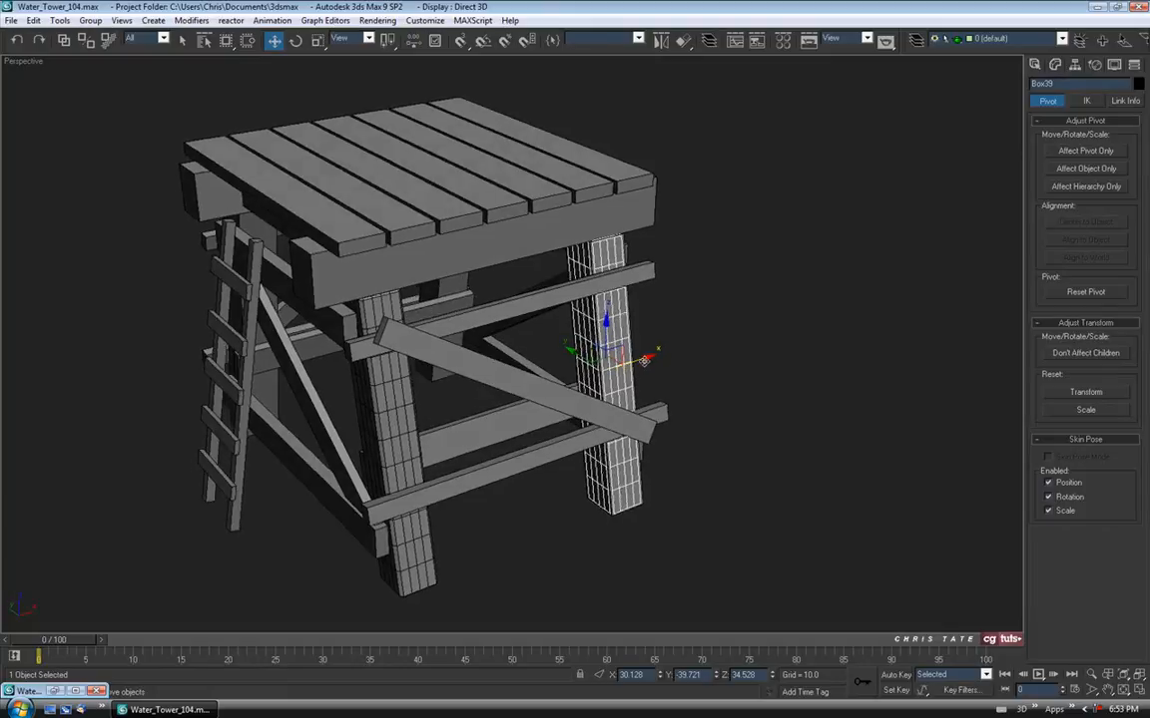
Clone the aligned subdivided leg once along the Y axis as a copy
{"action": "middle_click_drag", "start_coordinate": [552, 387], "coordinate": [606, 346], "text": "alt"}
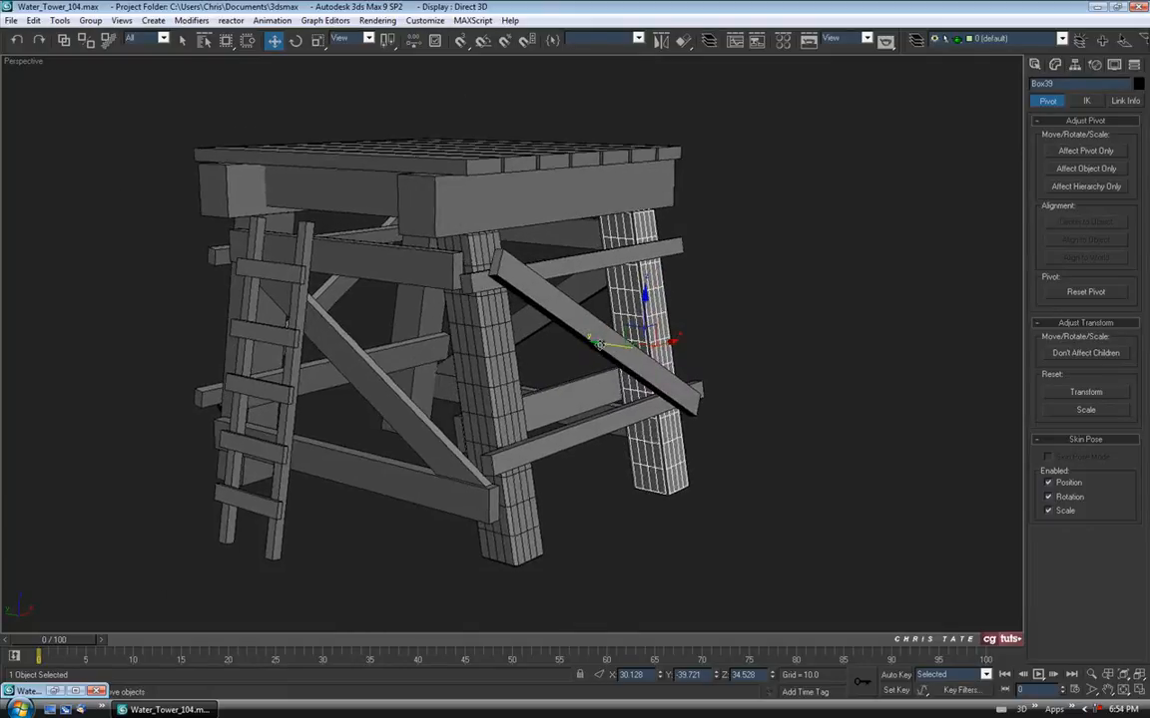
{"action": "left_click_drag", "start_coordinate": [597, 343], "coordinate": [286, 288], "text": "shift"}
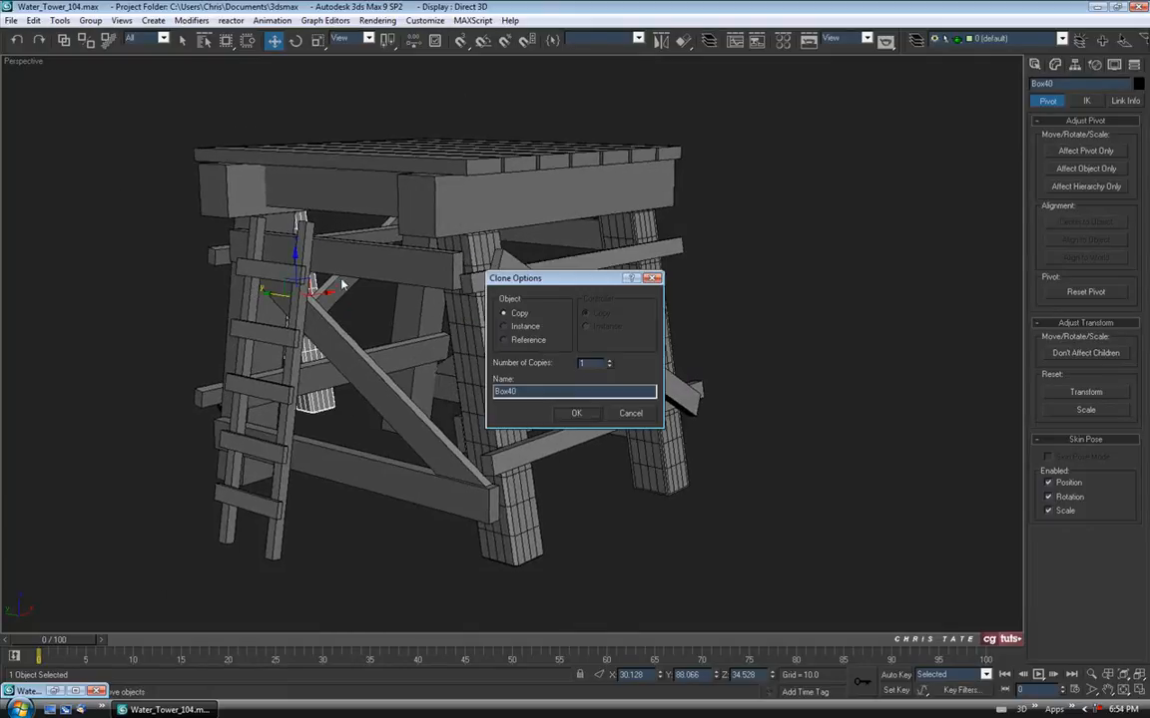
{"action": "left_click", "coordinate": [577, 413]}
Align the new leg copy to Box04 in X, Y and Z position, pivot point to pivot point, and in X, Y and Z orientation
{"action": "mouse_move", "coordinate": [390, 290]}
{"action": "middle_mouse_down", "text": "alt"}
{"action": "mouse_move", "coordinate": [533, 310]}
{"action": "mouse_move", "coordinate": [470, 272]}
{"action": "middle_mouse_up", "text": "alt"}
{"action": "key", "text": "alt+a"}
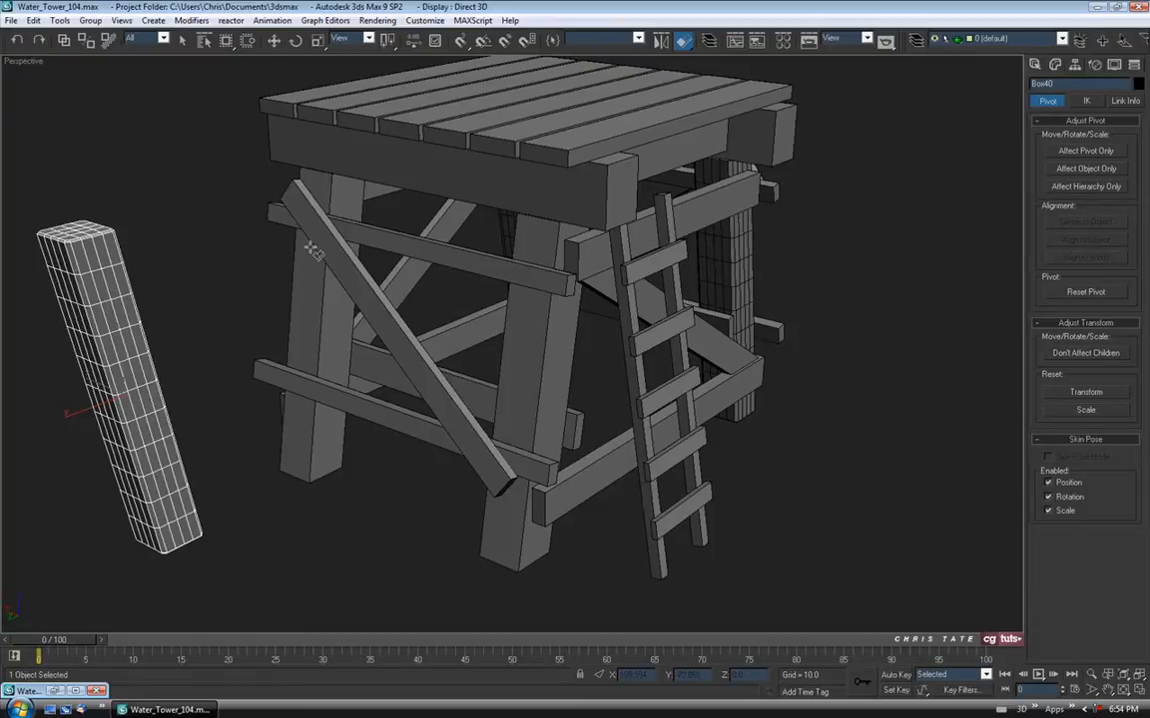
{"action": "left_click", "coordinate": [273, 264]}
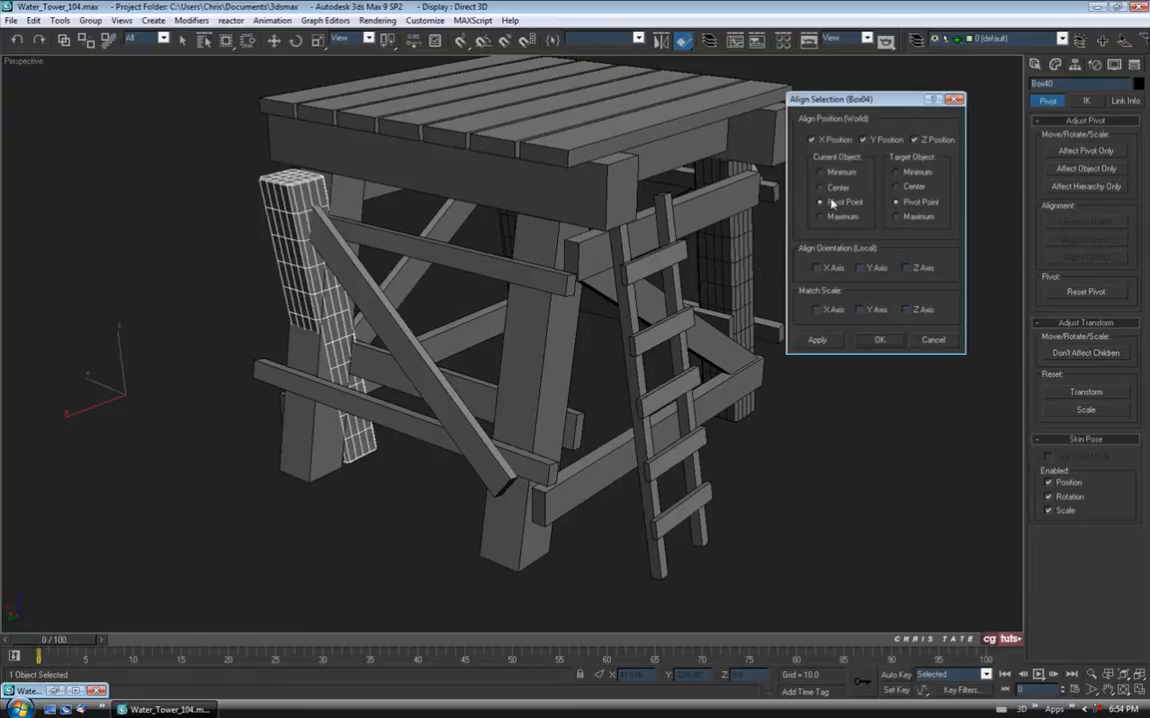
{"action": "left_click", "coordinate": [816, 268]}
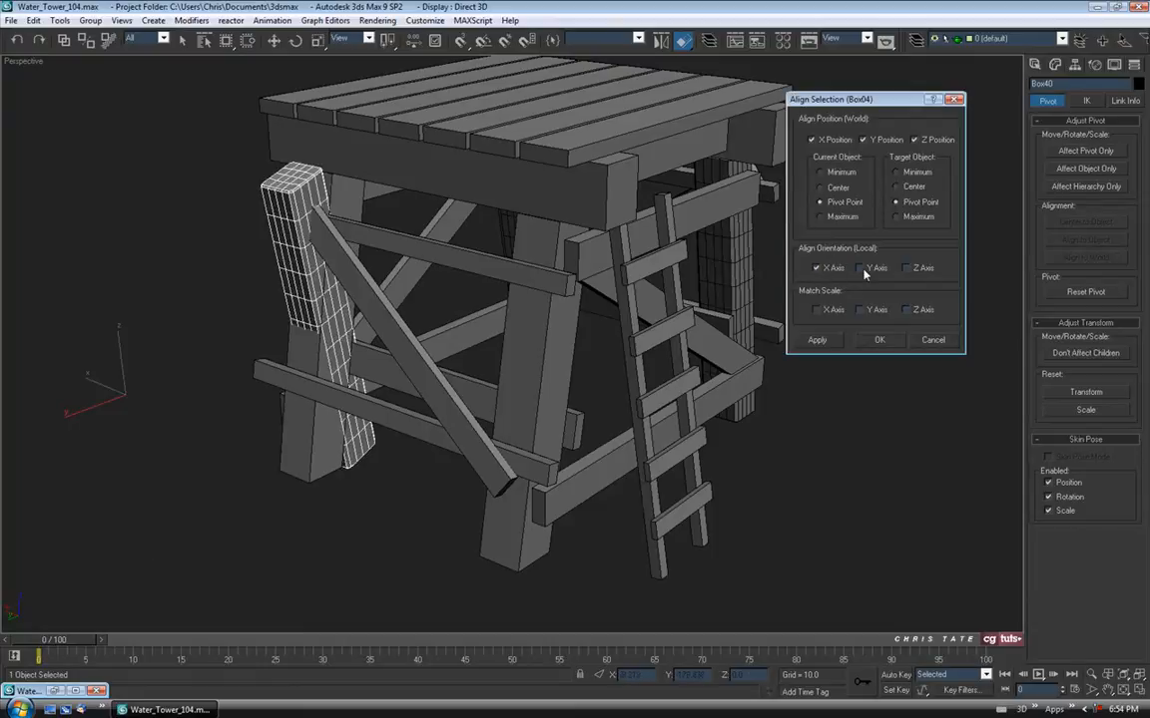
{"action": "left_click", "coordinate": [860, 267]}
{"action": "left_click", "coordinate": [906, 267]}
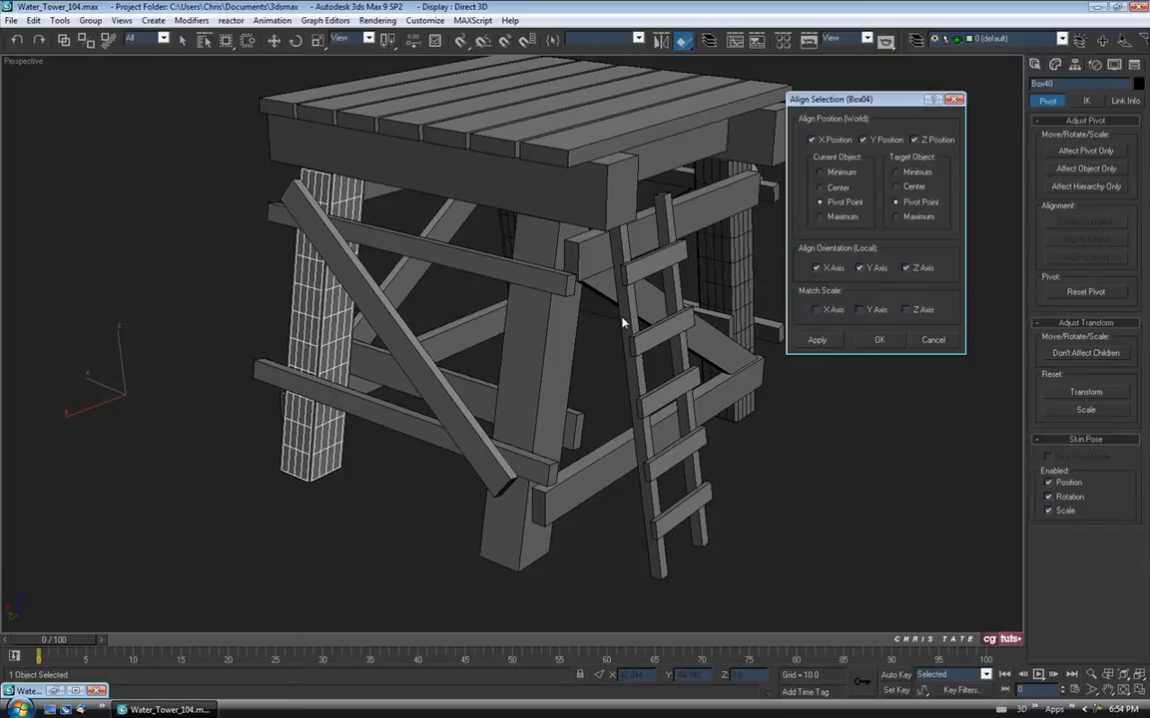
{"action": "left_click", "coordinate": [876, 341]}
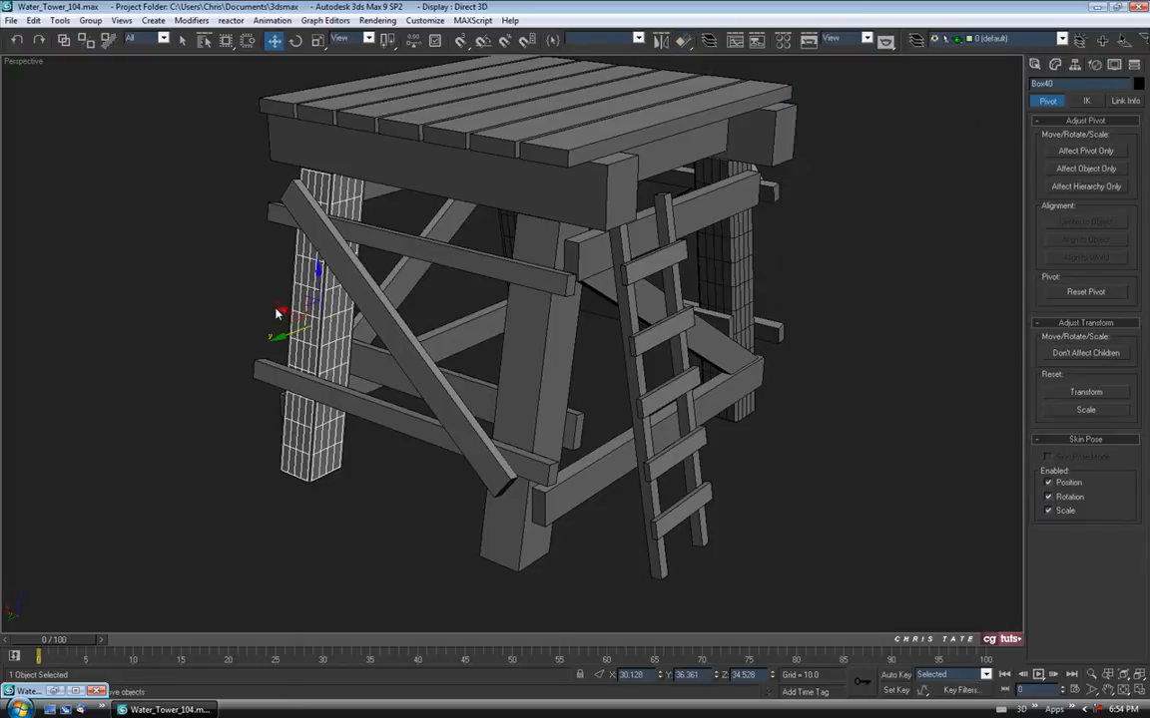
Clone the newly aligned leg along the X axis and align the copy to Box03 in X, Y and Z position and orientation
{"action": "mouse_move", "coordinate": [283, 309]}
{"action": "left_mouse_down", "text": "shift"}
{"action": "mouse_move", "coordinate": [374, 374]}
{"action": "mouse_move", "coordinate": [584, 411]}
{"action": "left_mouse_up", "text": "shift"}
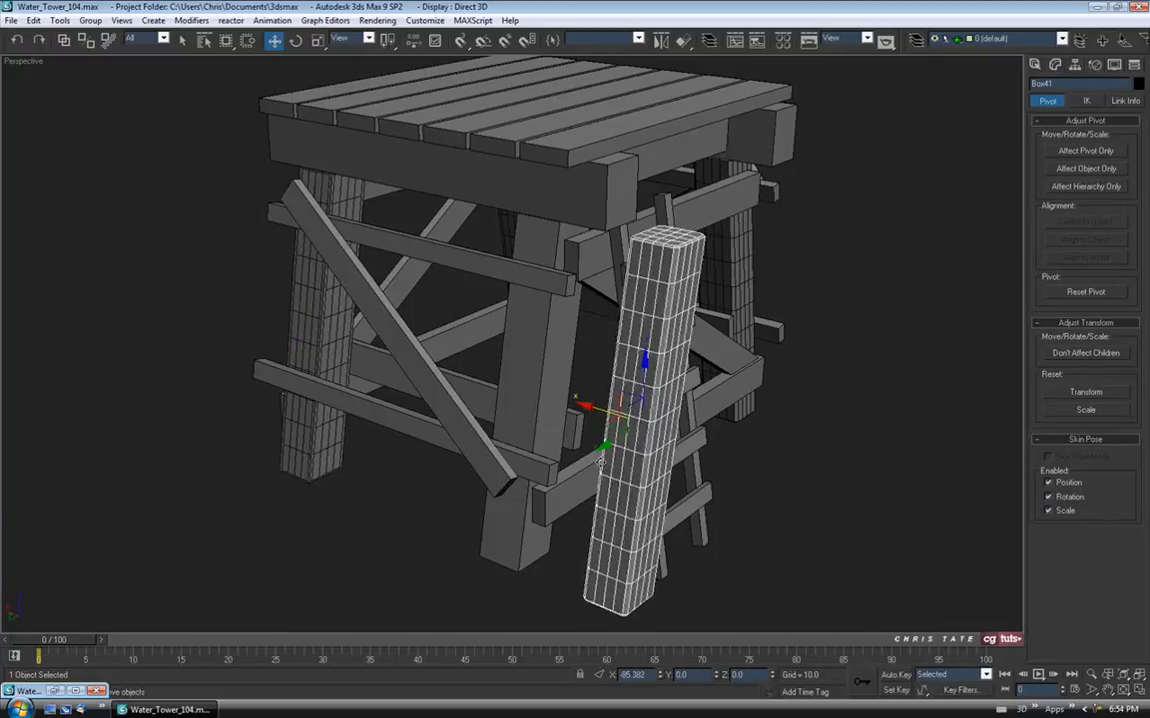
{"action": "left_click", "coordinate": [581, 413]}
{"action": "left_click", "coordinate": [683, 45]}
{"action": "left_click", "coordinate": [544, 354]}
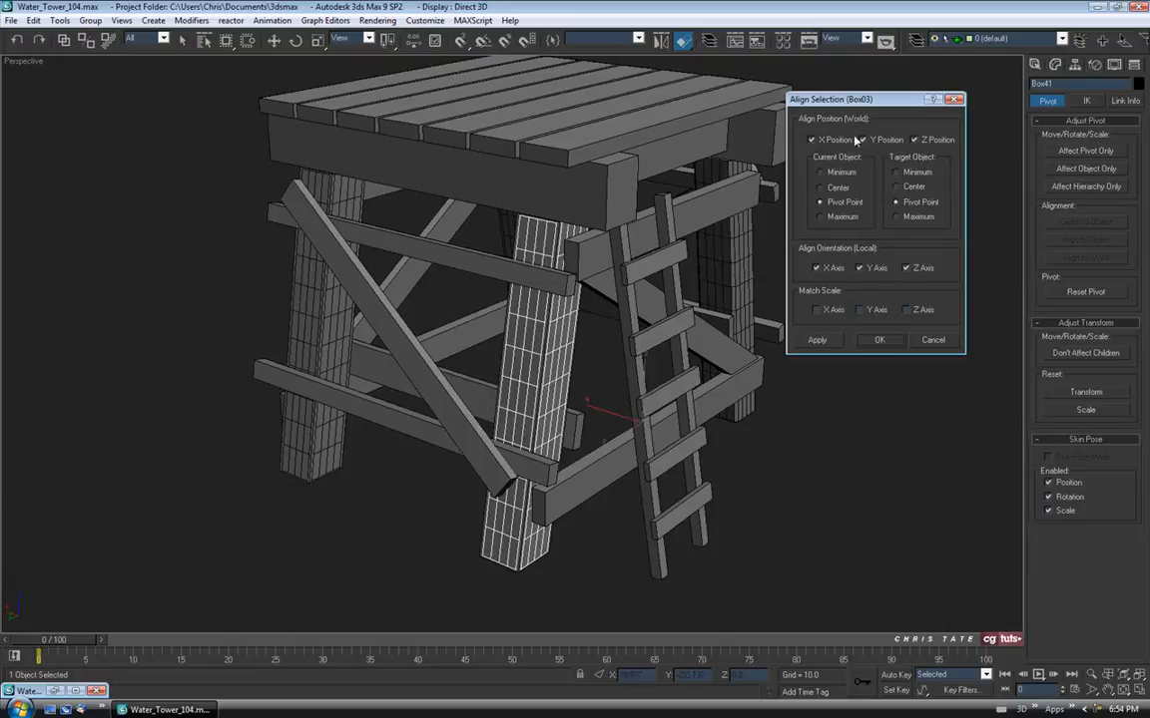
{"action": "left_click", "coordinate": [876, 341]}
Delete the original plain legs Box03 and Box04 that overlap the subdivided copies
{"action": "middle_click_drag", "start_coordinate": [876, 347], "coordinate": [709, 372], "text": "alt"}
{"action": "scroll", "coordinate": [487, 496], "scroll_direction": "up", "scroll_amount": 8}
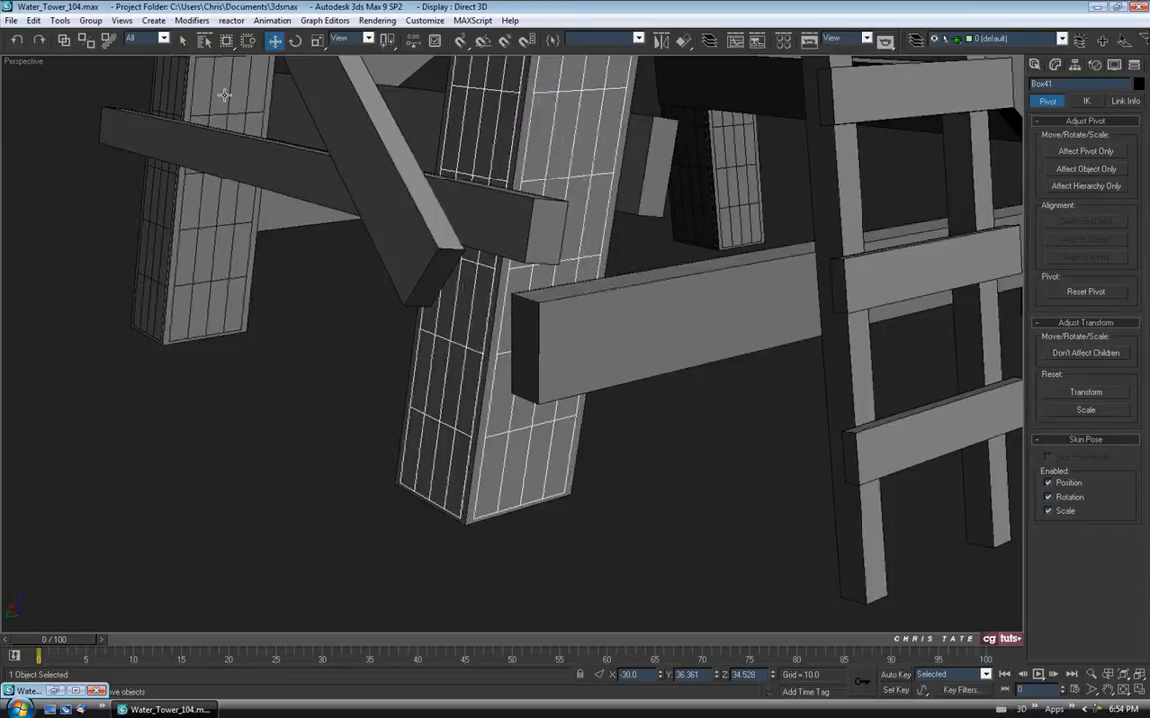
{"action": "left_click", "coordinate": [182, 40]}
{"action": "left_click", "coordinate": [464, 521]}
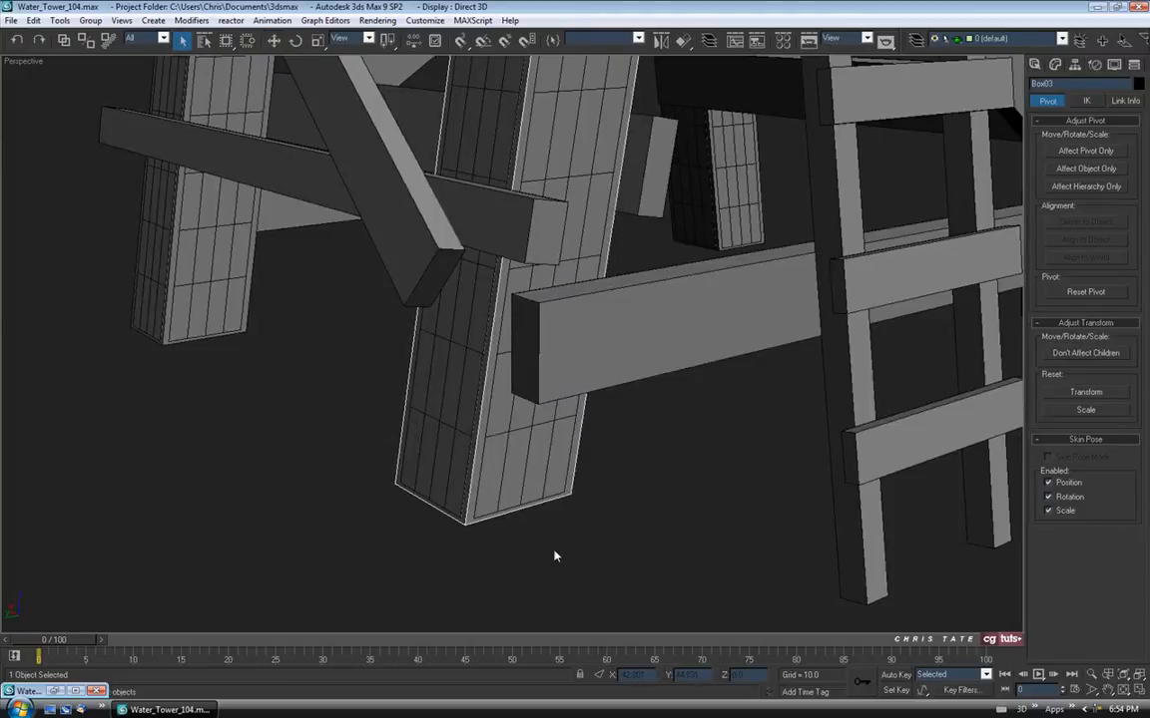
{"action": "left_click", "coordinate": [362, 436]}
{"action": "left_click", "coordinate": [152, 317]}
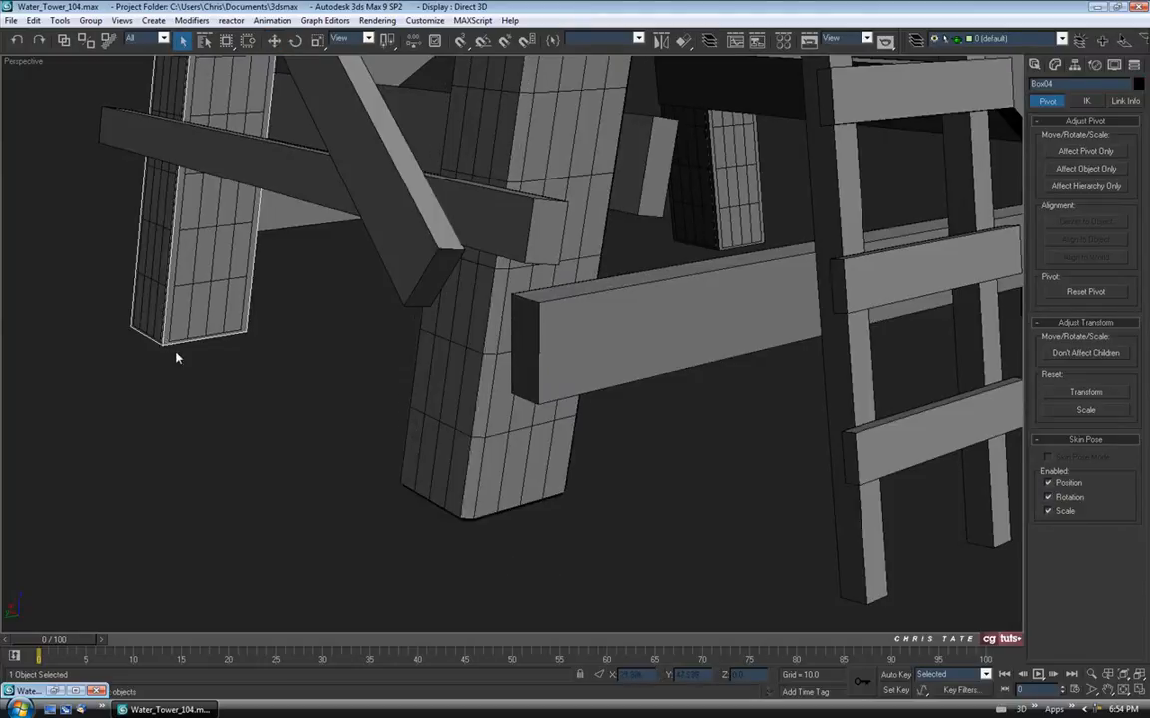
{"action": "left_click", "coordinate": [615, 431]}
Delete the last original plain leg, Box02, on the opposite side of the tower
{"action": "middle_click_drag", "start_coordinate": [734, 264], "coordinate": [665, 344]}
{"action": "middle_click_drag", "start_coordinate": [740, 349], "coordinate": [258, 197], "text": "alt"}
{"action": "scroll", "coordinate": [748, 408], "scroll_direction": "down", "scroll_amount": 4}
{"action": "left_click", "coordinate": [627, 407]}
{"action": "left_click", "coordinate": [759, 411]}
Save the scene as the next incremental version, Water_Tower_105
{"action": "middle_click_drag", "start_coordinate": [560, 358], "coordinate": [607, 480]}
{"action": "middle_click_drag", "start_coordinate": [663, 313], "coordinate": [661, 333]}
{"action": "scroll", "coordinate": [661, 341], "scroll_direction": "down", "scroll_amount": 5}
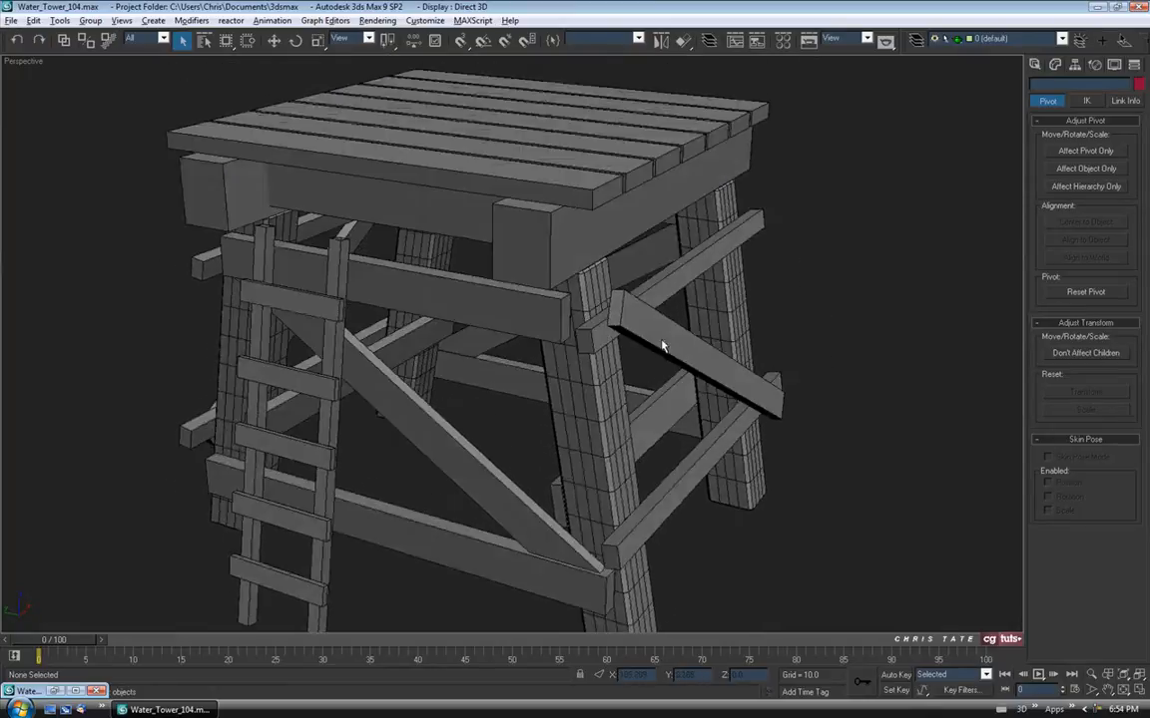
{"action": "left_click", "coordinate": [11, 20]}
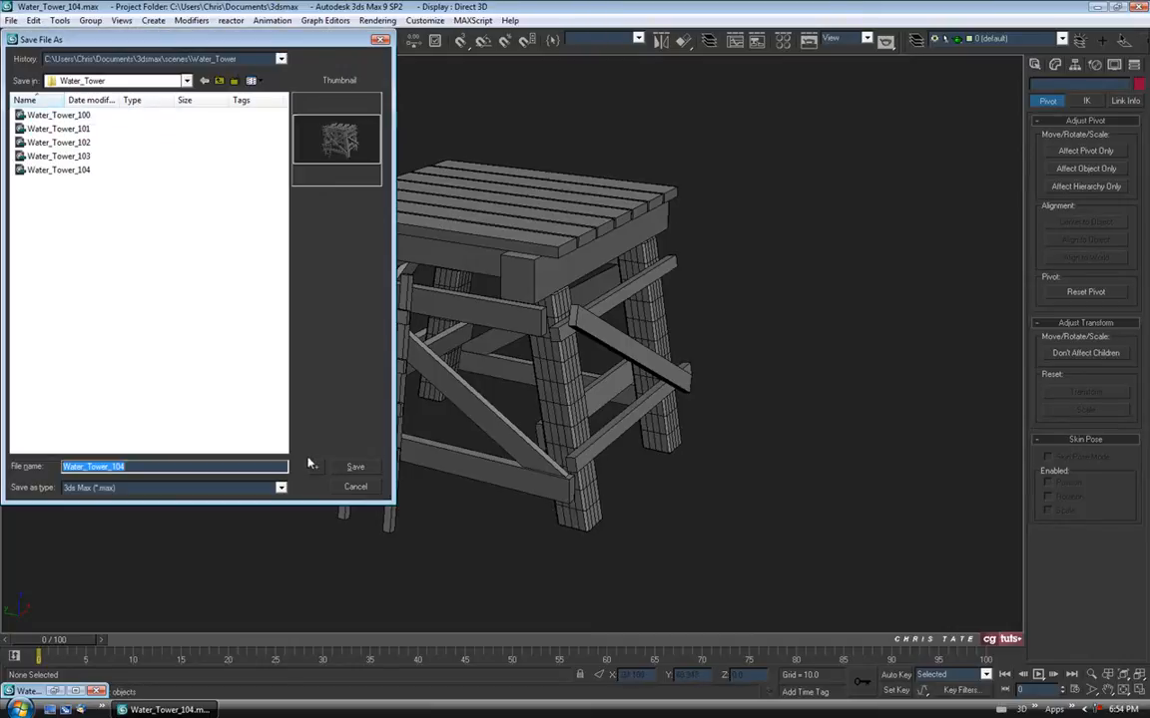
{"action": "left_click", "coordinate": [316, 468]}
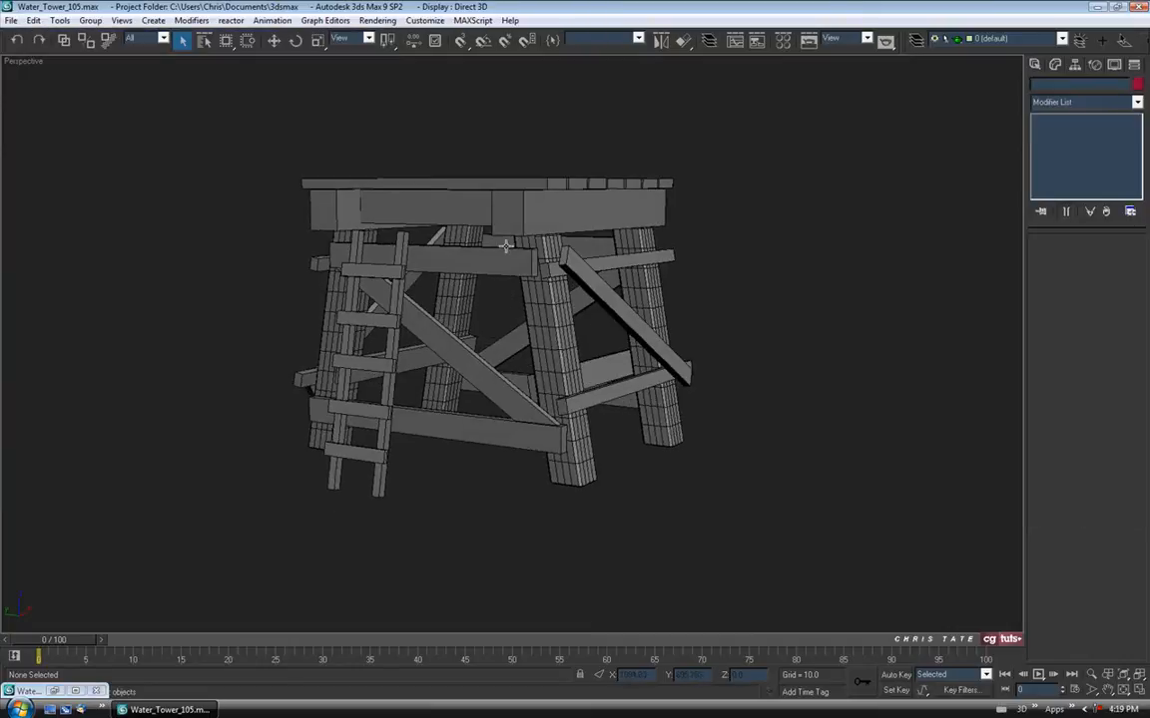
Isolate the subdivided leg Box01 beside the ladder side of the tower and frame it in the view
{"action": "left_click", "coordinate": [548, 317]}
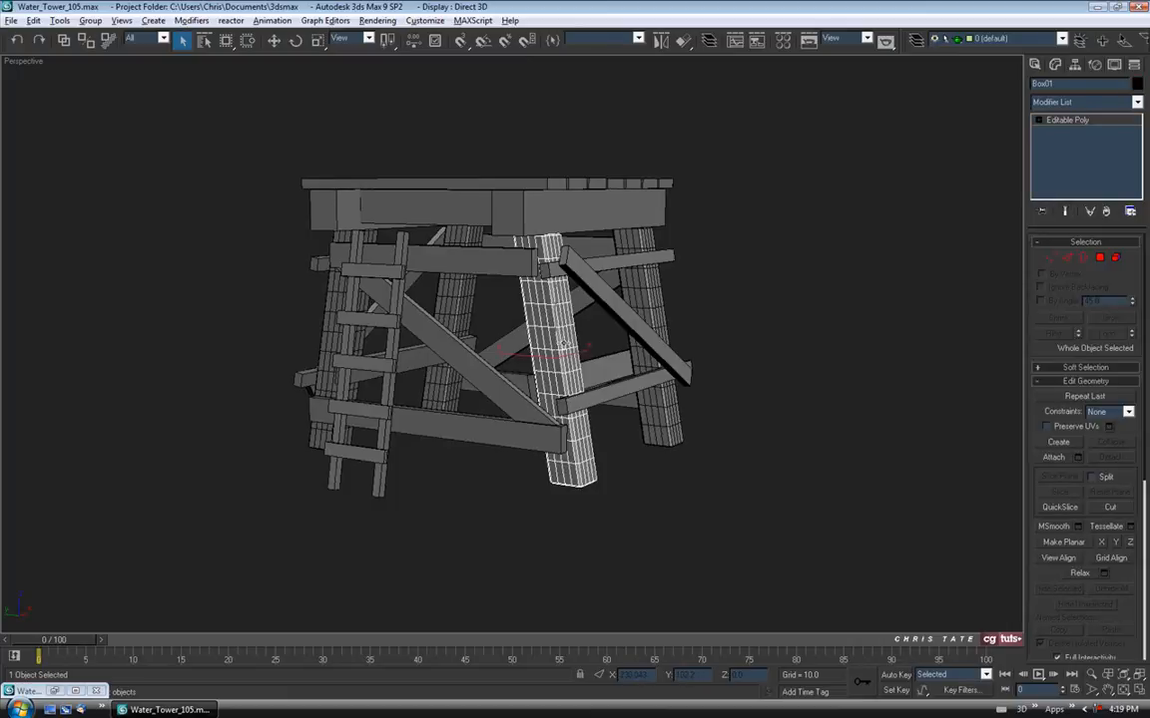
{"action": "key", "text": "alt+q"}
{"action": "middle_click_drag", "start_coordinate": [531, 314], "coordinate": [529, 333], "text": "alt"}
{"action": "middle_click_drag", "start_coordinate": [528, 333], "coordinate": [440, 348]}
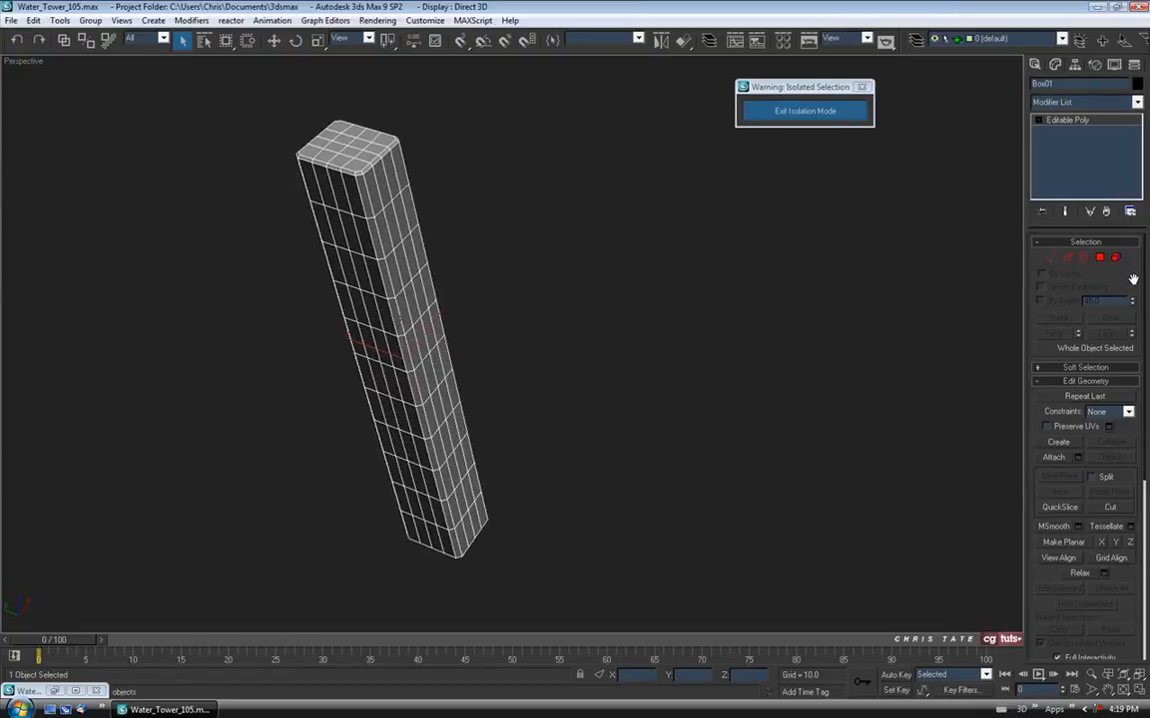
Expand the Paint Deformation settings in a two-column command panel and activate the Push/Pull brush
{"action": "scroll", "coordinate": [1133, 289], "scroll_direction": "down", "scroll_amount": 5}
{"action": "scroll", "coordinate": [1128, 339], "scroll_direction": "down", "scroll_amount": 4}
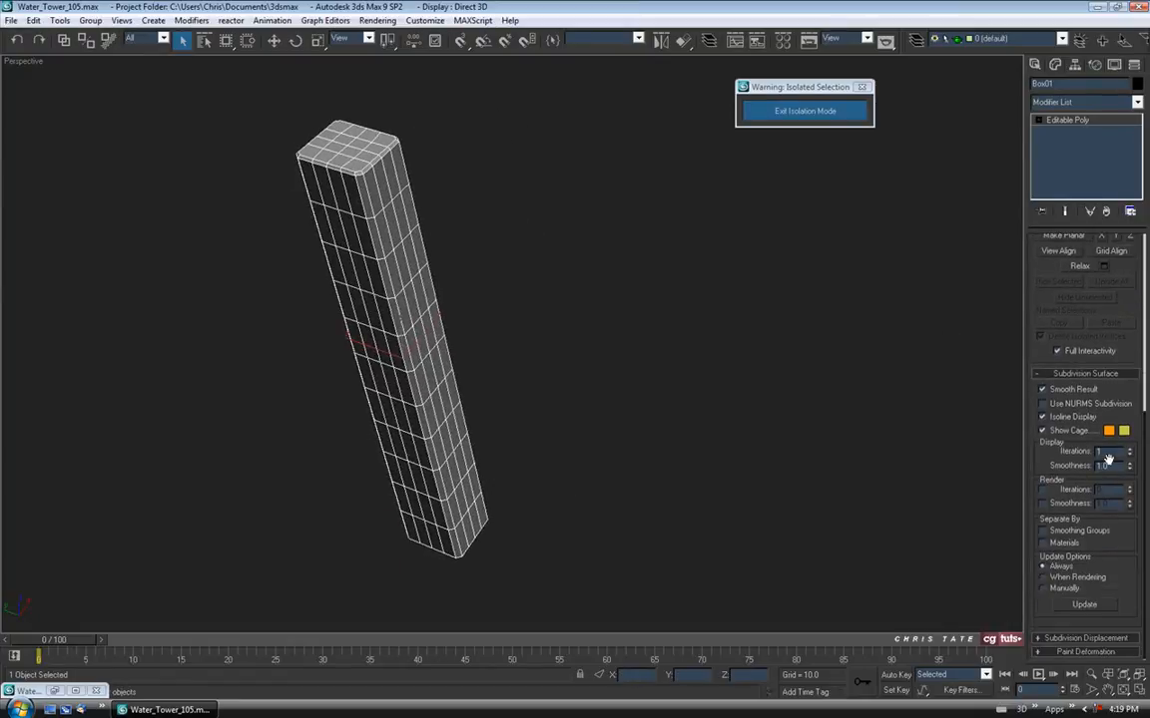
{"action": "left_click", "coordinate": [1066, 655]}
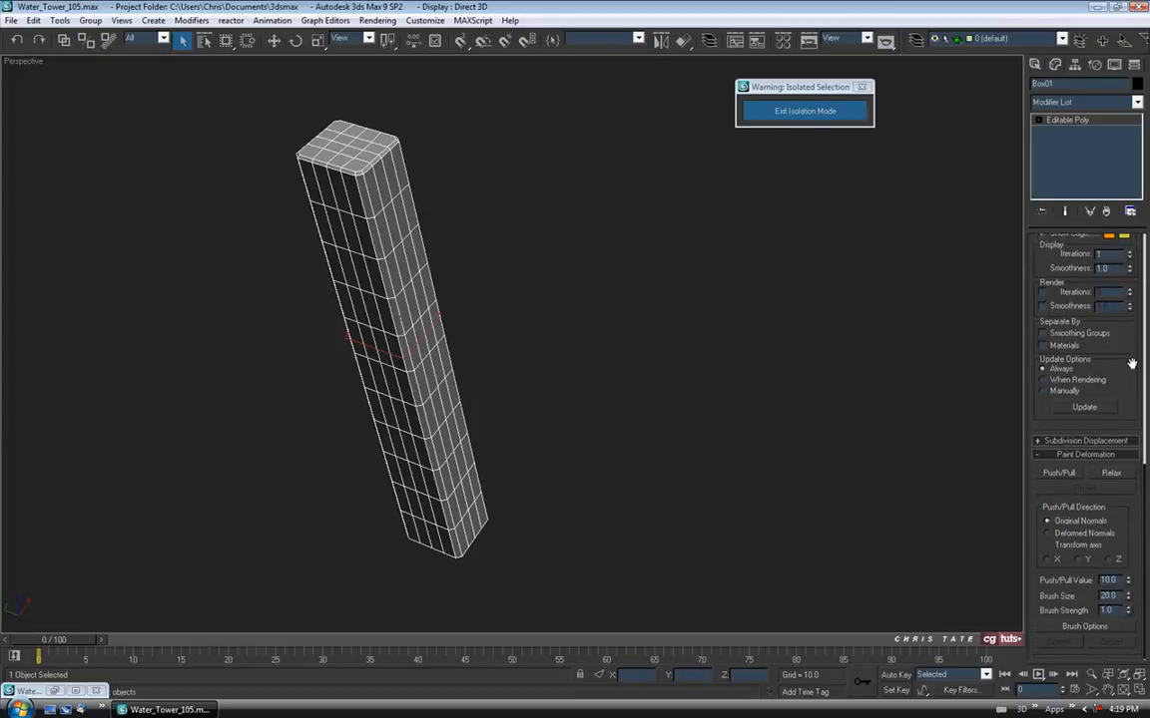
{"action": "scroll", "coordinate": [1139, 469], "scroll_direction": "up", "scroll_amount": 2}
{"action": "scroll", "coordinate": [1139, 469], "scroll_direction": "down", "scroll_amount": 3}
{"action": "left_click_drag", "start_coordinate": [1025, 270], "coordinate": [891, 244]}
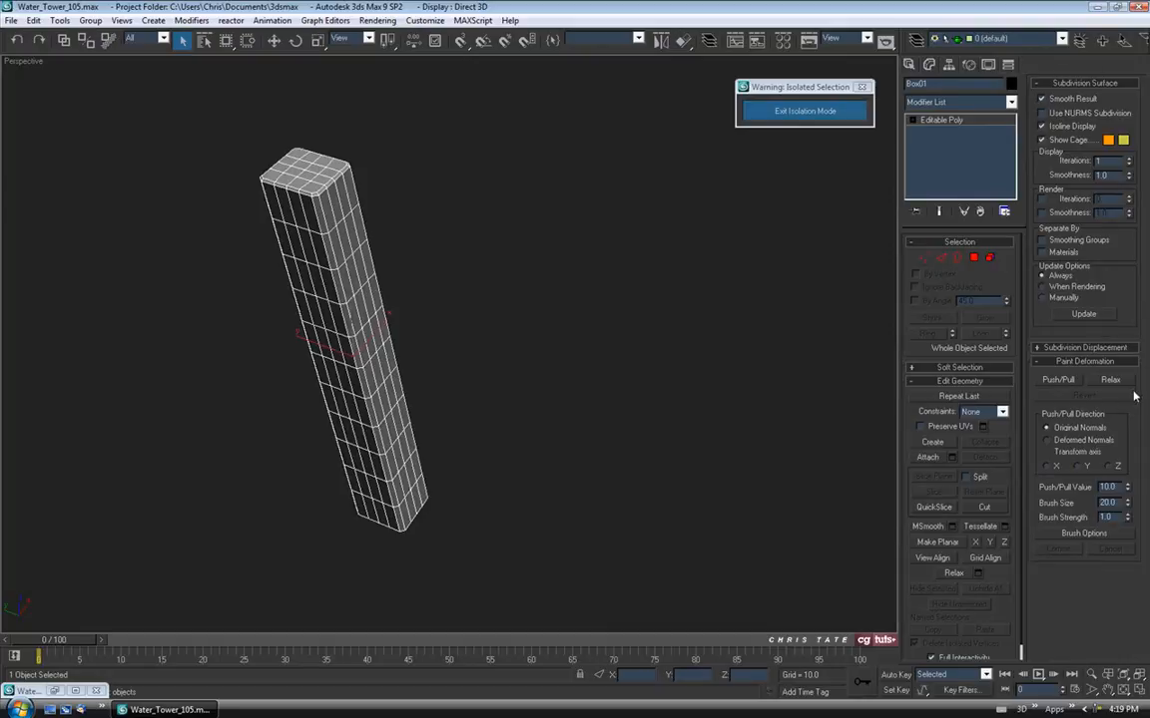
{"action": "left_click", "coordinate": [1058, 380]}
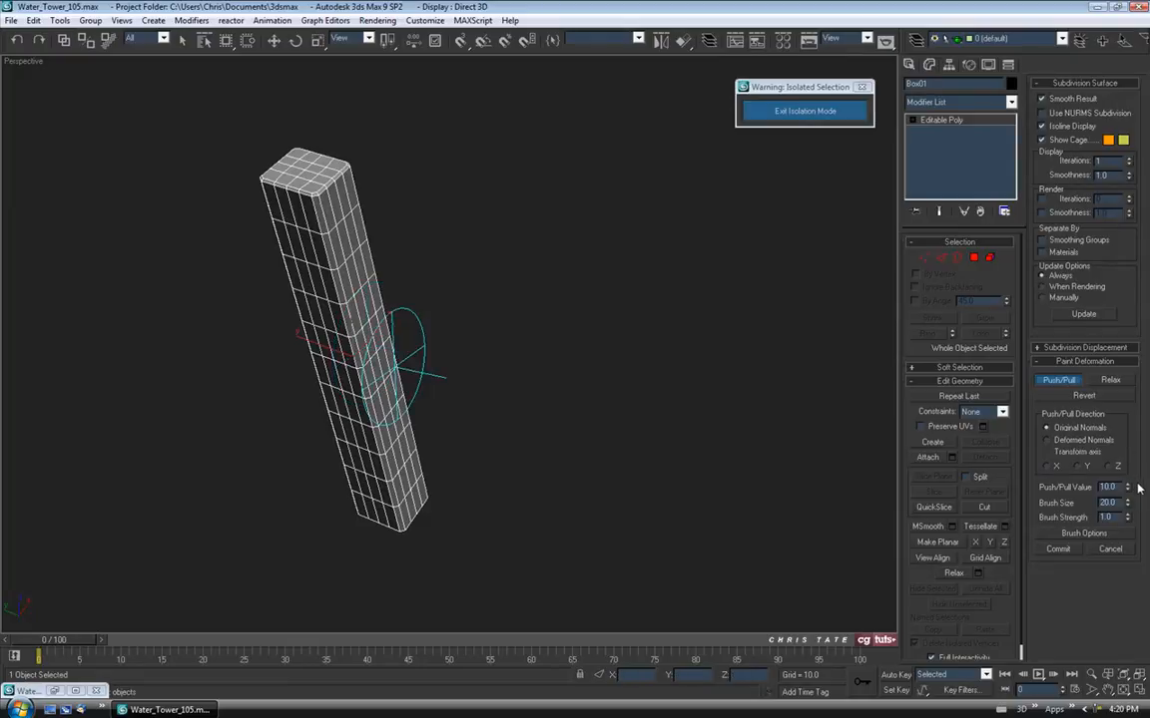
Examine the Push/Pull brush options, including the strength and size limits and the choices for what pen pressure affects
{"action": "left_click", "coordinate": [1082, 534]}
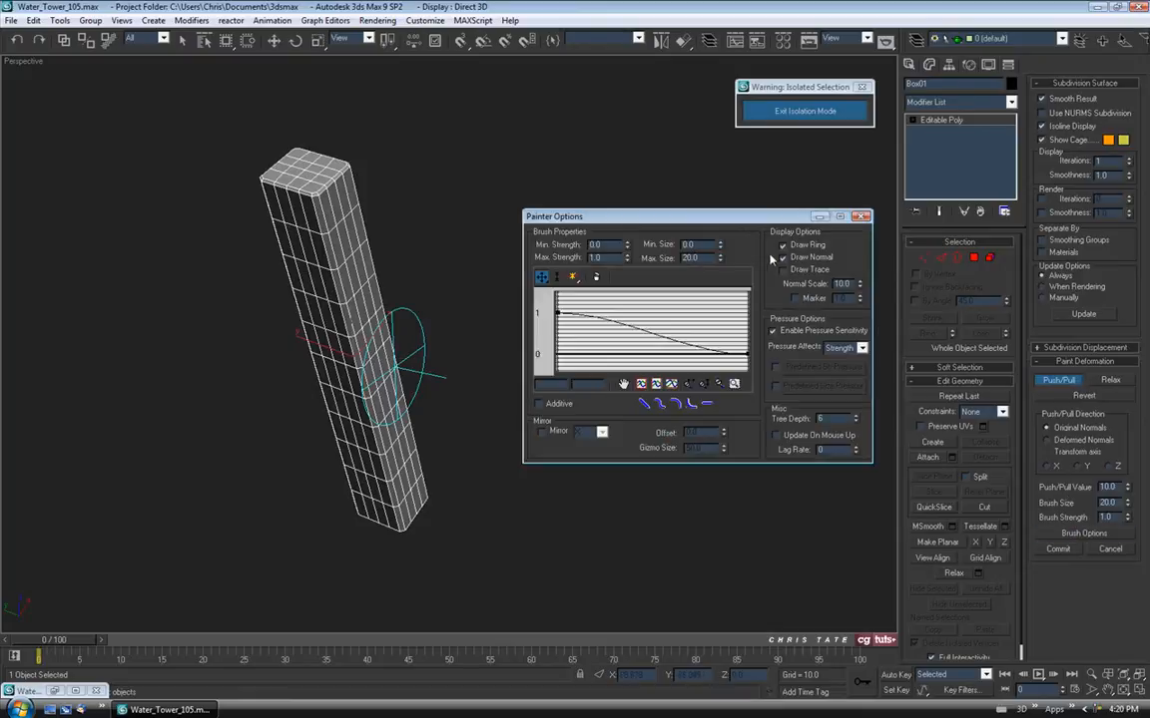
{"action": "left_click_drag", "start_coordinate": [741, 223], "coordinate": [699, 190]}
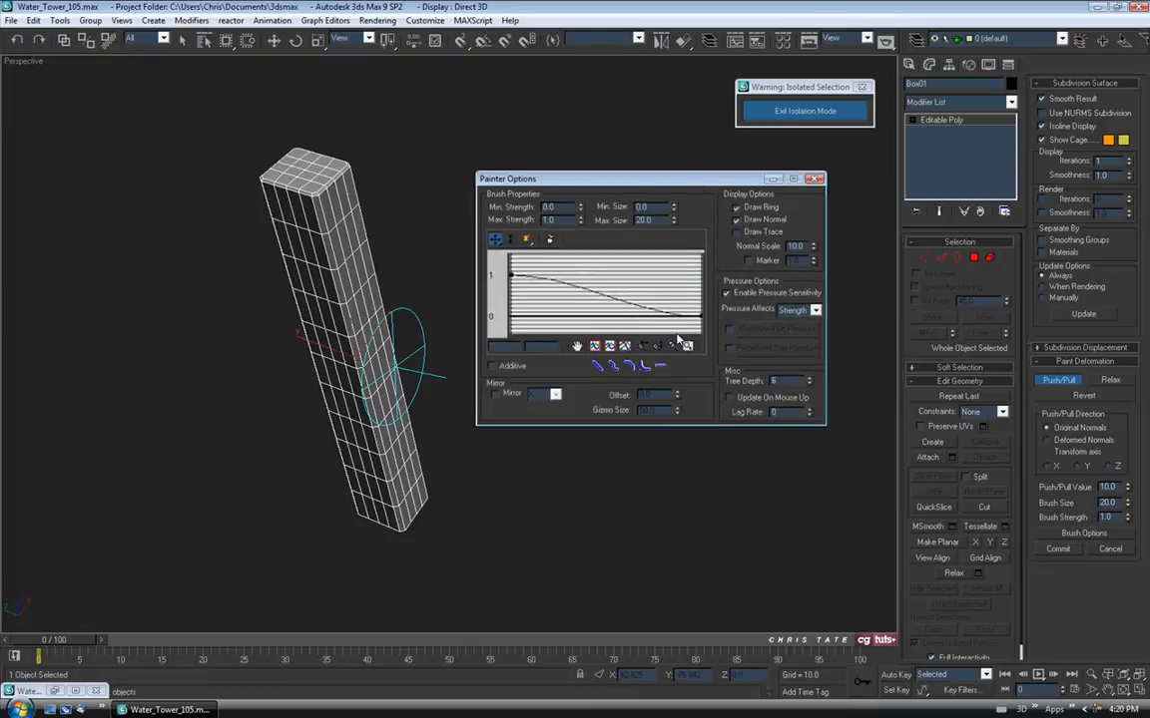
{"action": "left_click", "coordinate": [816, 311]}
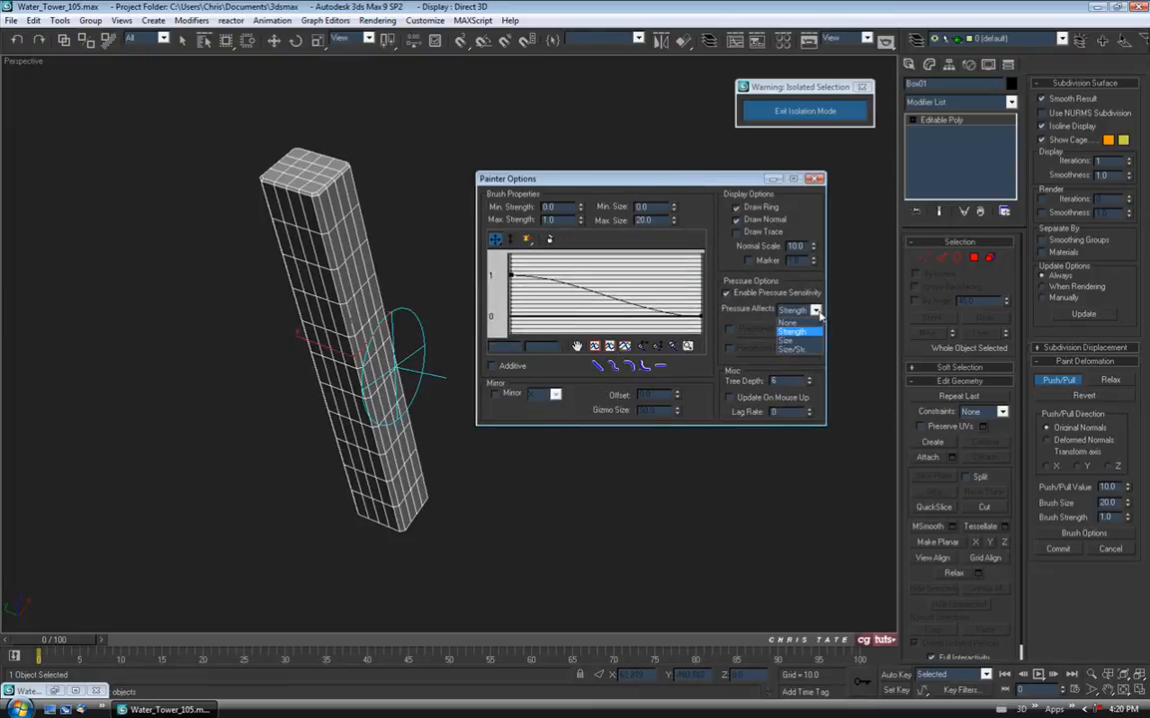
{"action": "left_click", "coordinate": [817, 311]}
{"action": "left_click", "coordinate": [816, 311]}
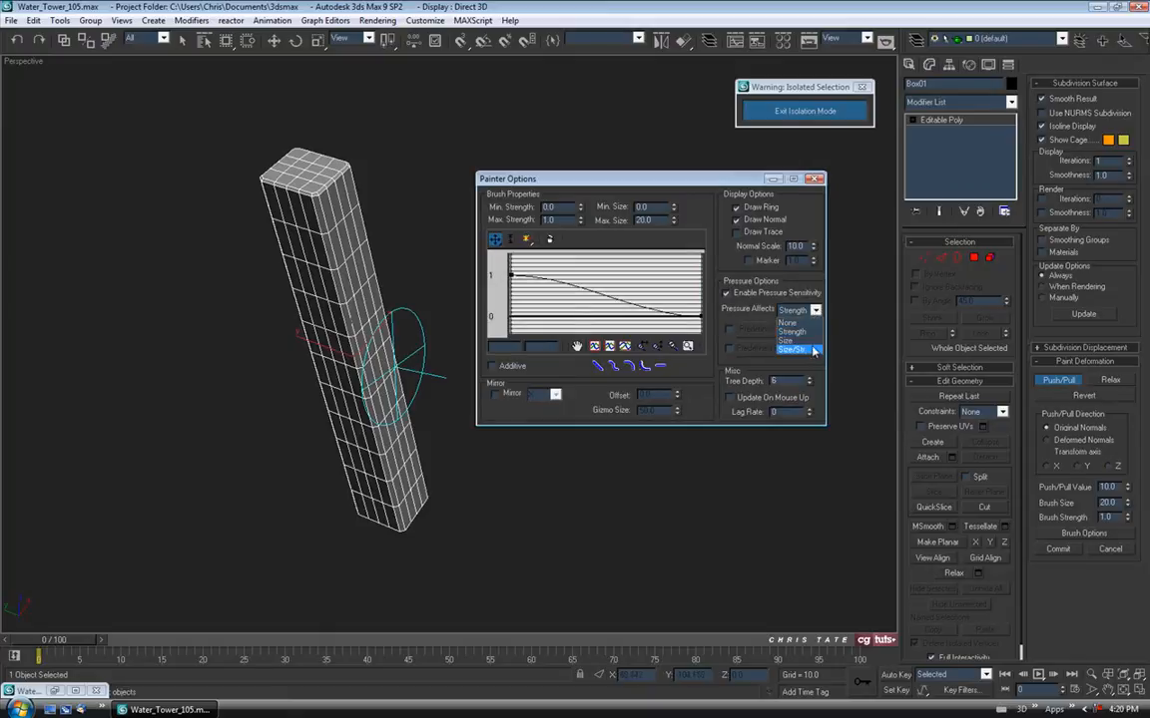
{"action": "left_click", "coordinate": [816, 311]}
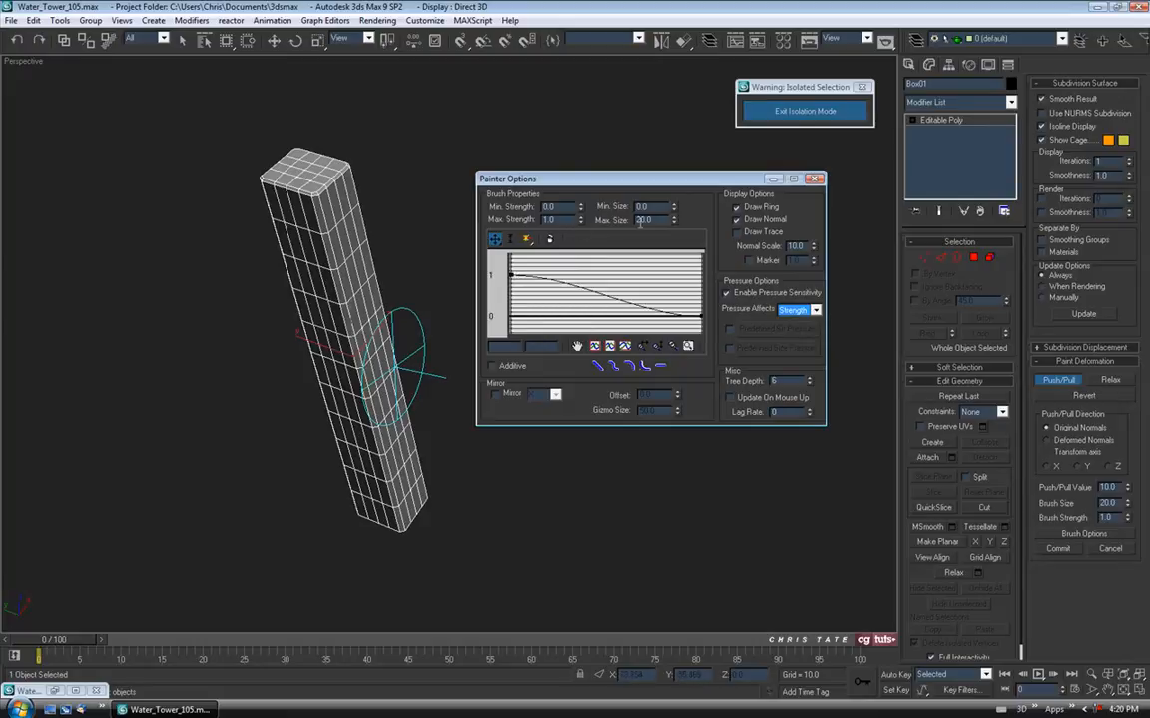
{"action": "left_click_drag", "start_coordinate": [709, 182], "coordinate": [715, 232]}
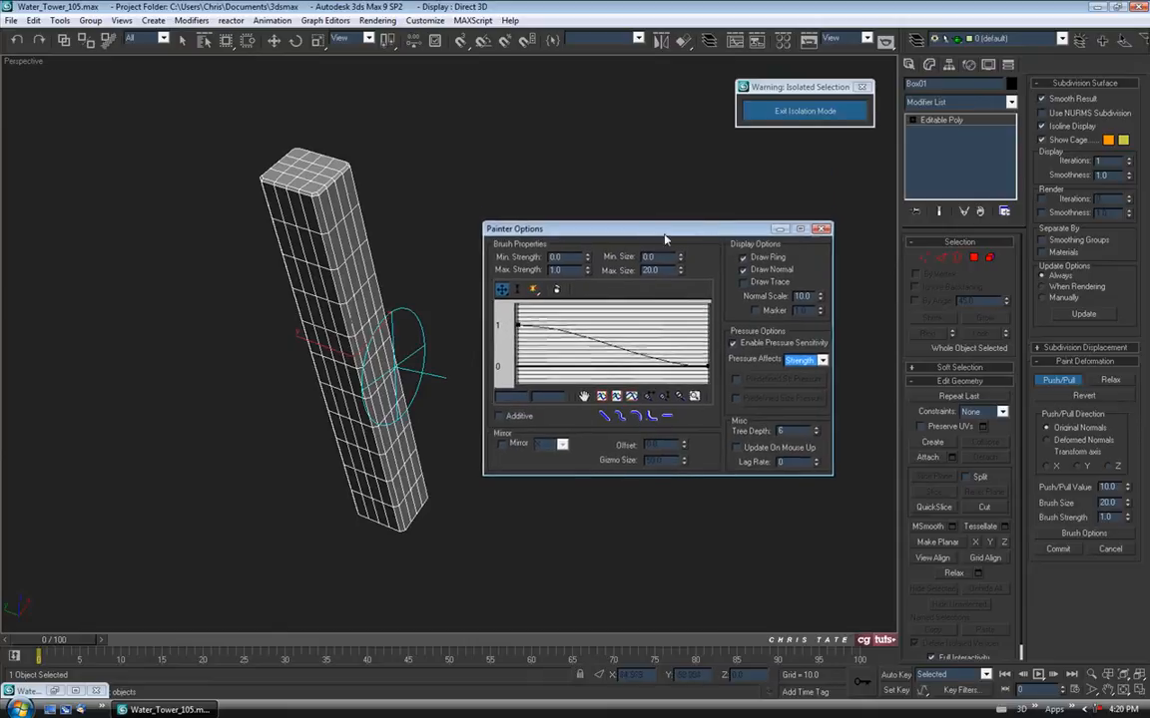
{"action": "left_click", "coordinate": [820, 230]}
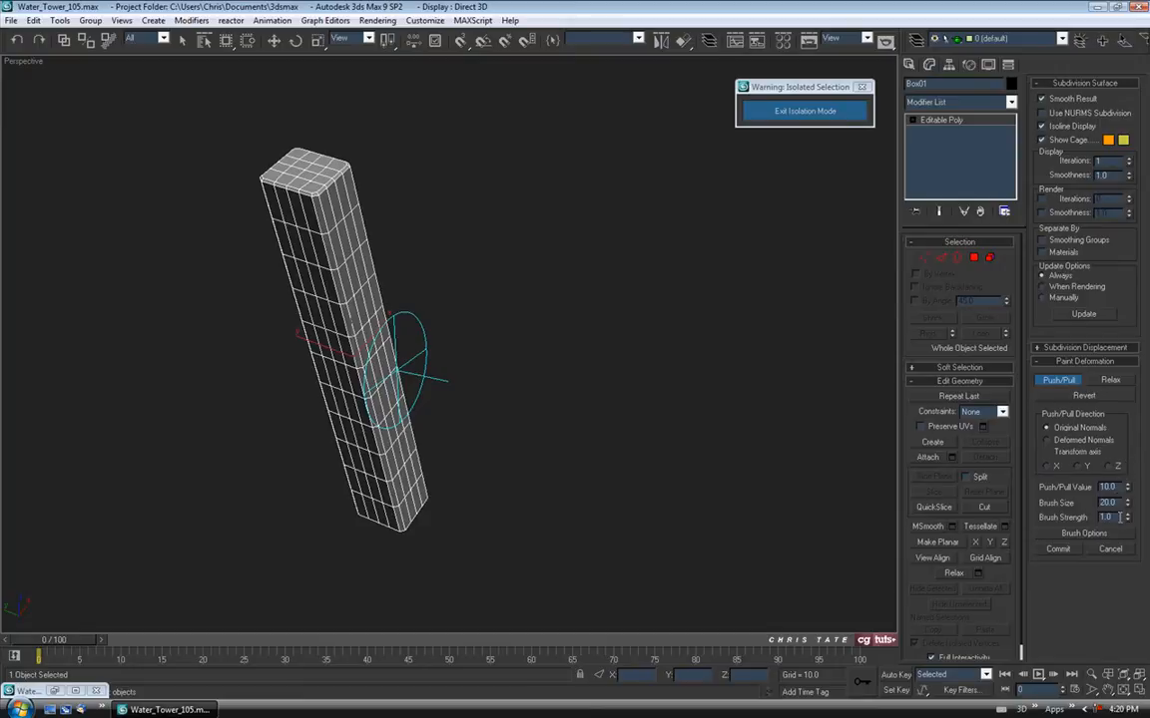
{"action": "left_click", "coordinate": [1084, 533]}
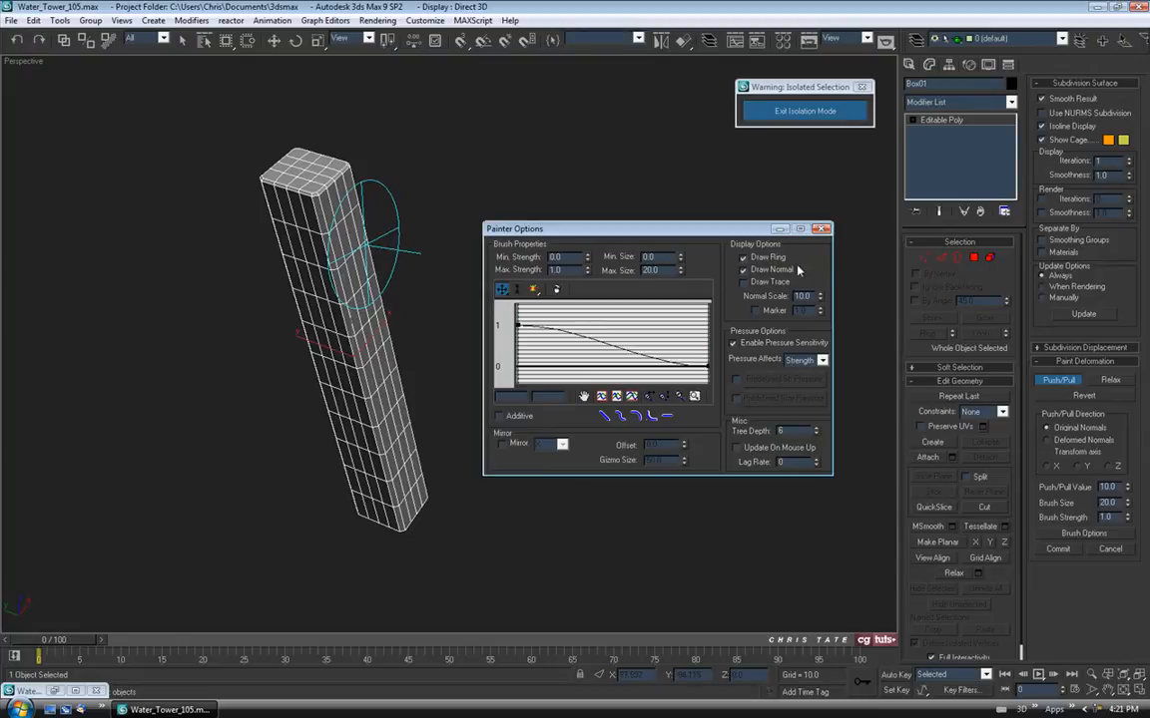
{"action": "left_click", "coordinate": [821, 229]}
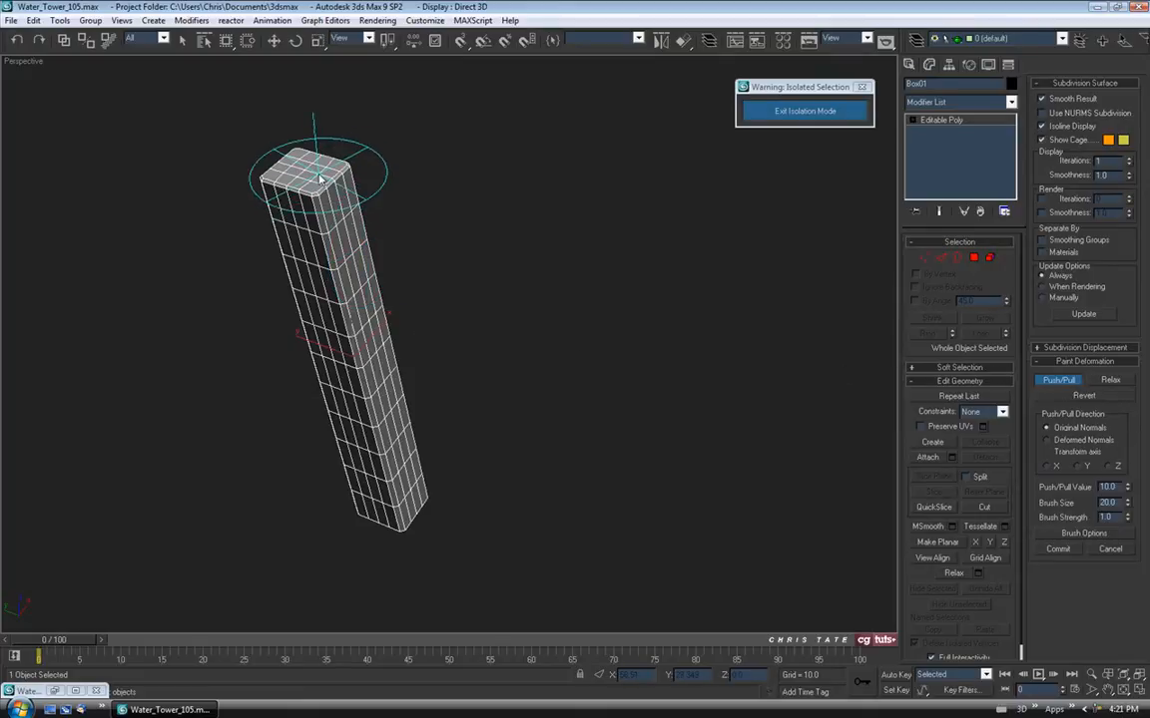
Try Push/Pull strokes along the leg with value 10, brush size 20 and strength 1, and undo them
{"action": "mouse_move", "coordinate": [337, 217]}
{"action": "left_mouse_down"}
{"action": "mouse_move", "coordinate": [320, 160]}
{"action": "mouse_move", "coordinate": [316, 225]}
{"action": "mouse_move", "coordinate": [338, 329]}
{"action": "mouse_move", "coordinate": [391, 435]}
{"action": "mouse_move", "coordinate": [334, 249]}
{"action": "mouse_move", "coordinate": [389, 242]}
{"action": "mouse_move", "coordinate": [379, 309]}
{"action": "mouse_move", "coordinate": [298, 280]}
{"action": "mouse_move", "coordinate": [319, 409]}
{"action": "mouse_move", "coordinate": [385, 373]}
{"action": "mouse_move", "coordinate": [385, 328]}
{"action": "left_mouse_up"}
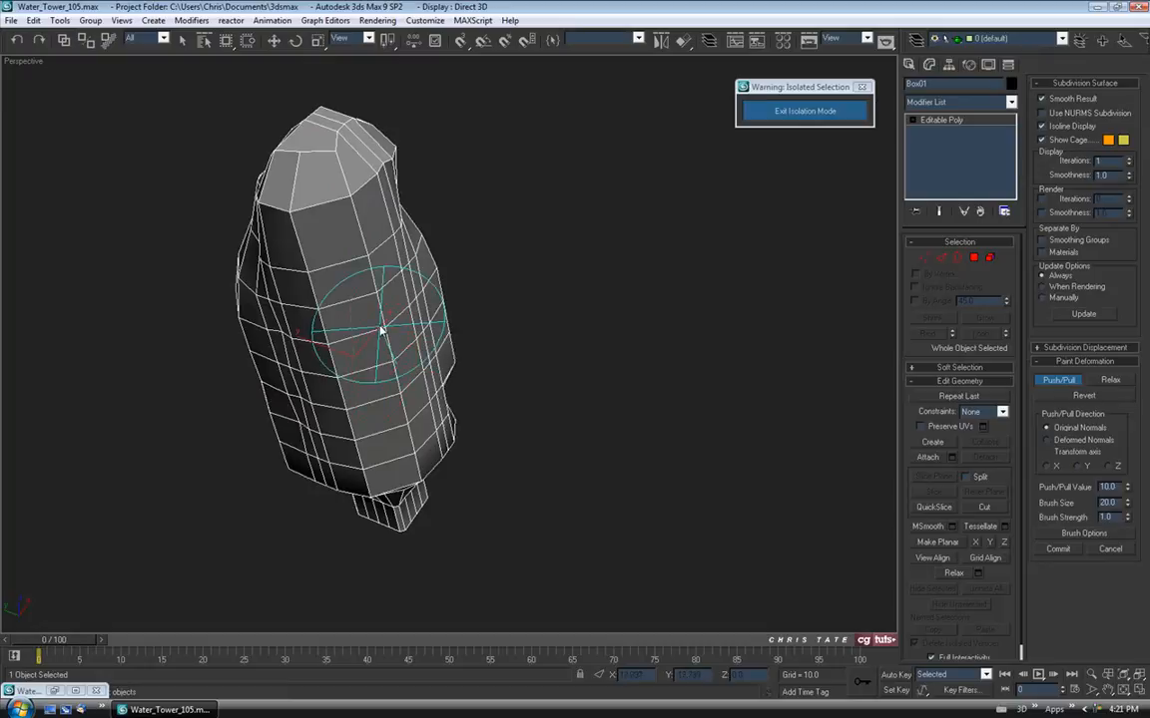
{"action": "mouse_move", "coordinate": [385, 110]}
{"action": "left_mouse_down"}
{"action": "mouse_move", "coordinate": [379, 193]}
{"action": "mouse_move", "coordinate": [419, 287]}
{"action": "mouse_move", "coordinate": [377, 377]}
{"action": "mouse_move", "coordinate": [327, 318]}
{"action": "mouse_move", "coordinate": [308, 378]}
{"action": "mouse_move", "coordinate": [400, 341]}
{"action": "mouse_move", "coordinate": [346, 193]}
{"action": "mouse_move", "coordinate": [333, 254]}
{"action": "mouse_move", "coordinate": [385, 141]}
{"action": "mouse_move", "coordinate": [449, 366]}
{"action": "mouse_move", "coordinate": [429, 377]}
{"action": "left_mouse_up"}
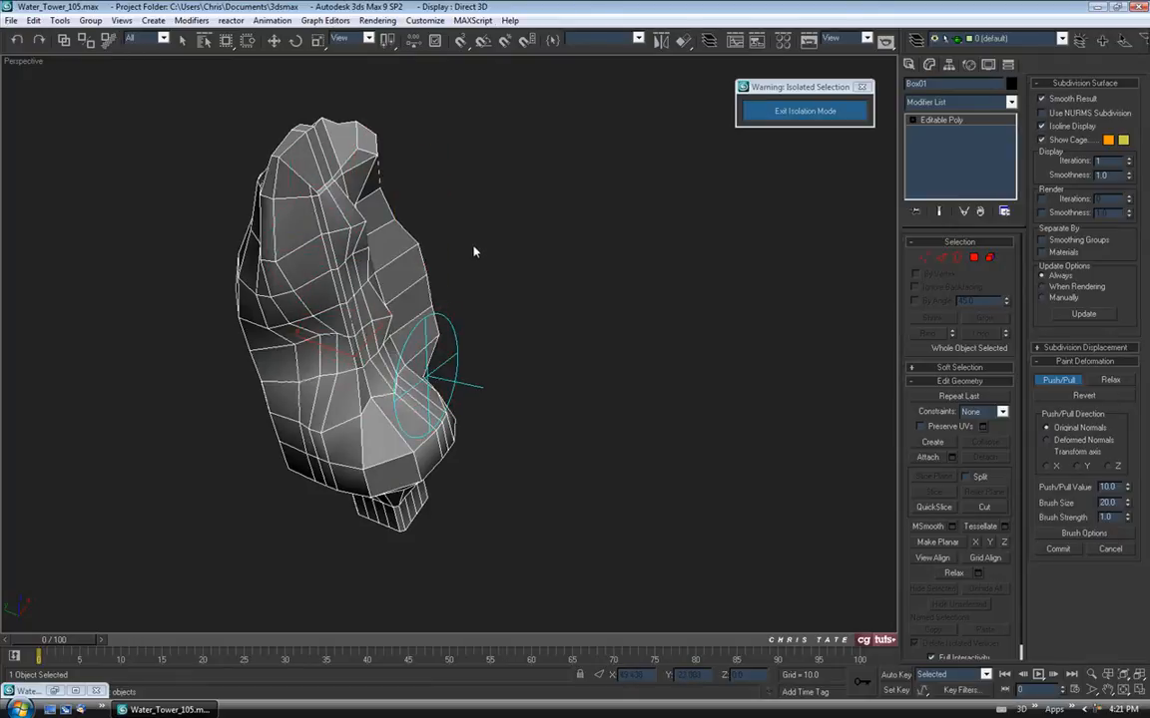
{"action": "key", "text": "ctrl+z"}
{"action": "key", "text": "ctrl+z"}
Set the Push/Pull value to 5.5, the brush size to about 12.7 and the brush strength to 0.03
{"action": "mouse_move", "coordinate": [504, 379]}
{"action": "middle_mouse_down", "text": "alt"}
{"action": "mouse_move", "coordinate": [454, 341]}
{"action": "mouse_move", "coordinate": [526, 272]}
{"action": "mouse_move", "coordinate": [530, 252]}
{"action": "middle_mouse_up", "text": "alt"}
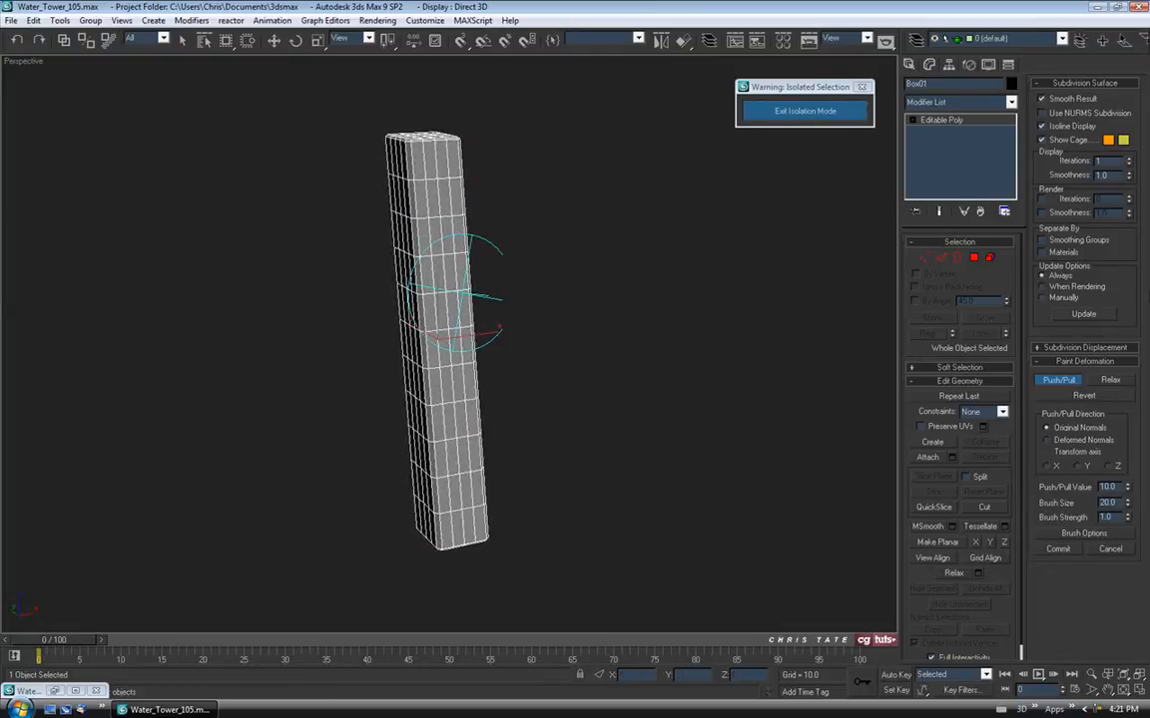
{"action": "left_click_drag", "start_coordinate": [1127, 489], "coordinate": [1126, 492]}
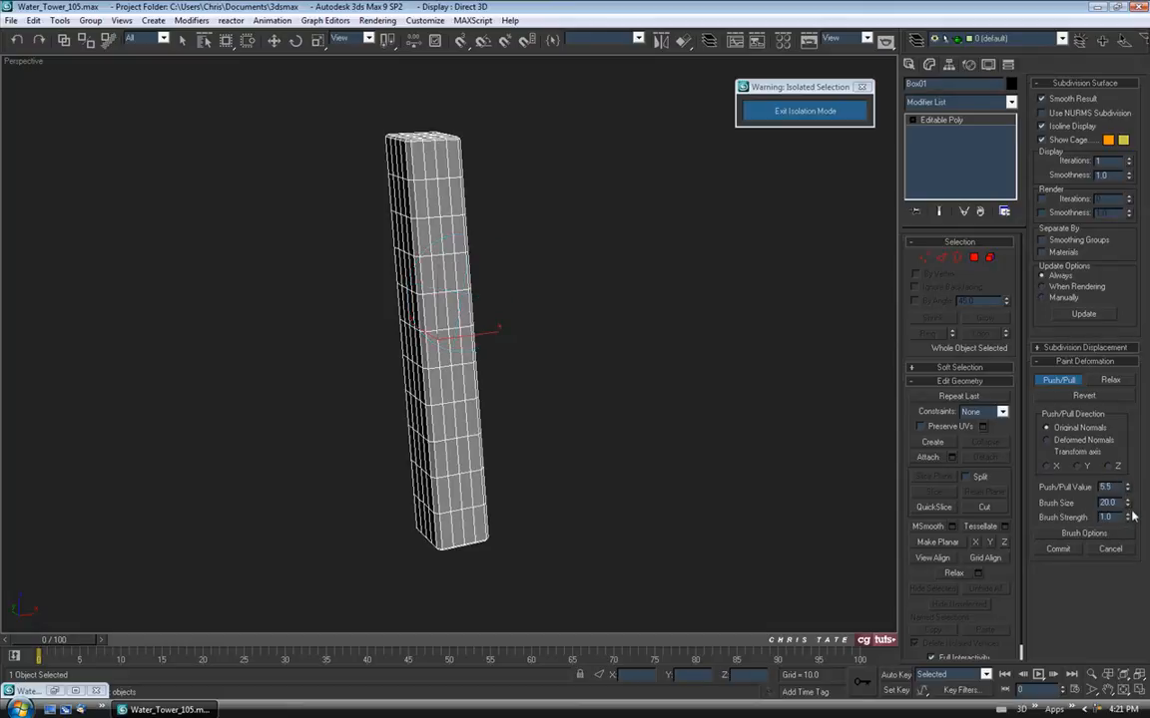
{"action": "left_click_drag", "start_coordinate": [1129, 505], "coordinate": [1127, 539]}
{"action": "left_click_drag", "start_coordinate": [1127, 500], "coordinate": [1127, 476]}
{"action": "left_click_drag", "start_coordinate": [1128, 521], "coordinate": [1126, 576]}
{"action": "mouse_move", "coordinate": [477, 200]}
{"action": "middle_mouse_down", "text": "alt"}
{"action": "mouse_move", "coordinate": [490, 228]}
{"action": "mouse_move", "coordinate": [499, 198]}
{"action": "middle_mouse_up", "text": "alt"}
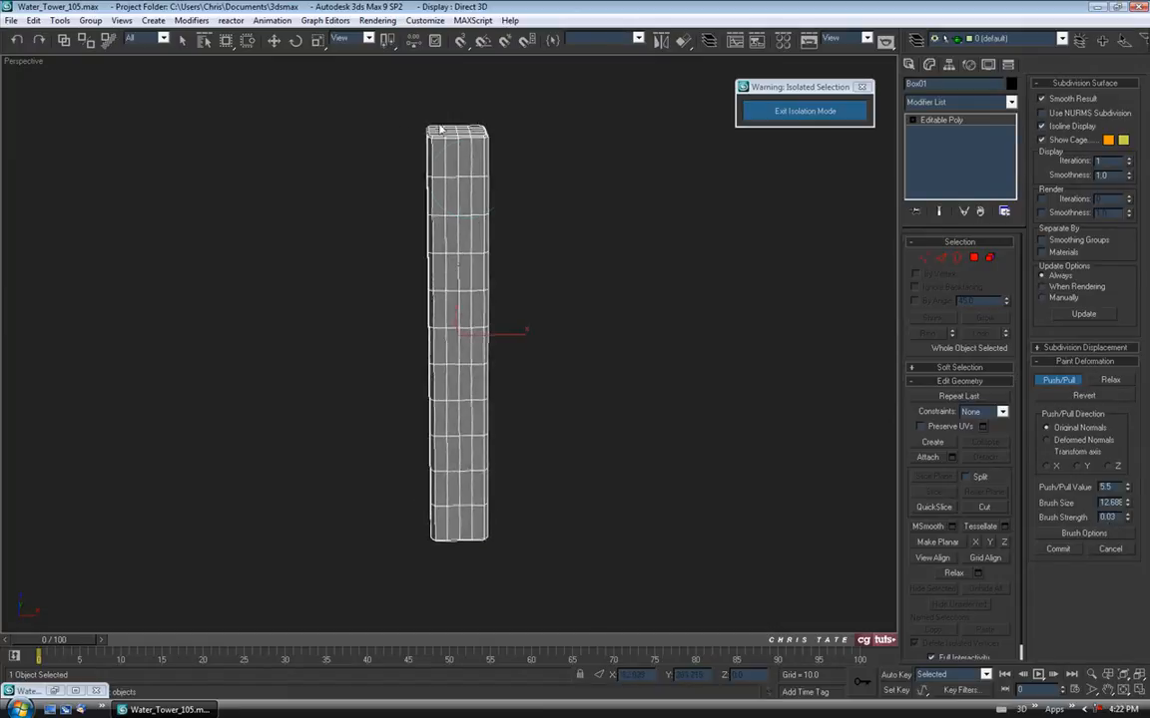
Paint Push/Pull strokes on all sides of the isolated leg to make its faces and upper corners uneven
{"action": "mouse_move", "coordinate": [452, 295]}
{"action": "middle_mouse_down", "text": "alt"}
{"action": "mouse_move", "coordinate": [541, 296]}
{"action": "mouse_move", "coordinate": [499, 300]}
{"action": "mouse_move", "coordinate": [501, 311]}
{"action": "mouse_move", "coordinate": [539, 302]}
{"action": "mouse_move", "coordinate": [480, 229]}
{"action": "middle_mouse_up", "text": "alt"}
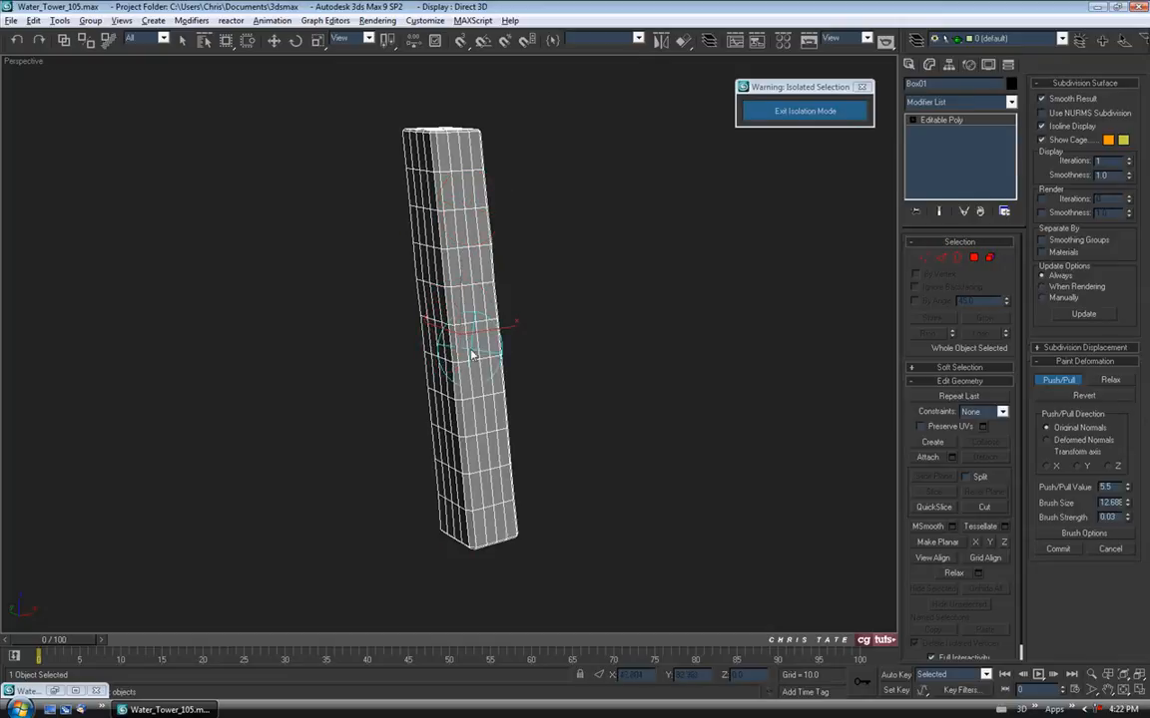
{"action": "mouse_move", "coordinate": [346, 205]}
{"action": "middle_mouse_down", "text": "alt"}
{"action": "mouse_move", "coordinate": [414, 235]}
{"action": "mouse_move", "coordinate": [379, 164]}
{"action": "middle_mouse_up", "text": "alt"}
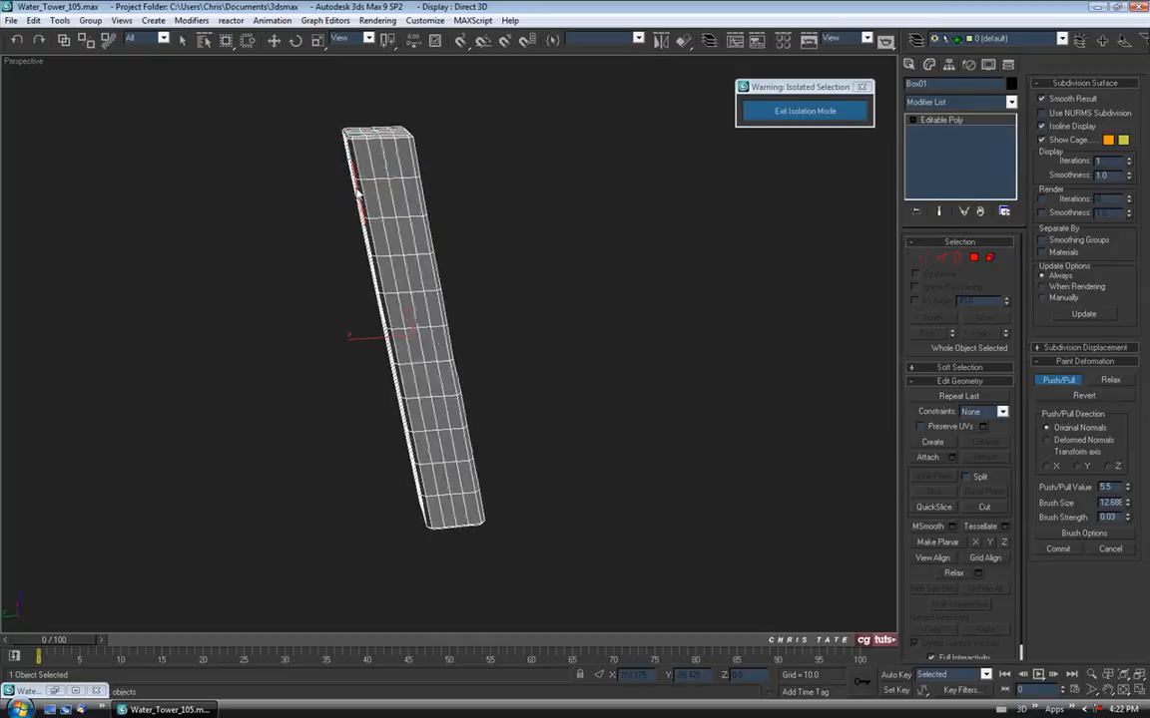
{"action": "mouse_move", "coordinate": [411, 354]}
{"action": "middle_mouse_down", "text": "alt"}
{"action": "mouse_move", "coordinate": [420, 249]}
{"action": "mouse_move", "coordinate": [513, 274]}
{"action": "mouse_move", "coordinate": [467, 223]}
{"action": "mouse_move", "coordinate": [480, 261]}
{"action": "mouse_move", "coordinate": [427, 180]}
{"action": "middle_mouse_up", "text": "alt"}
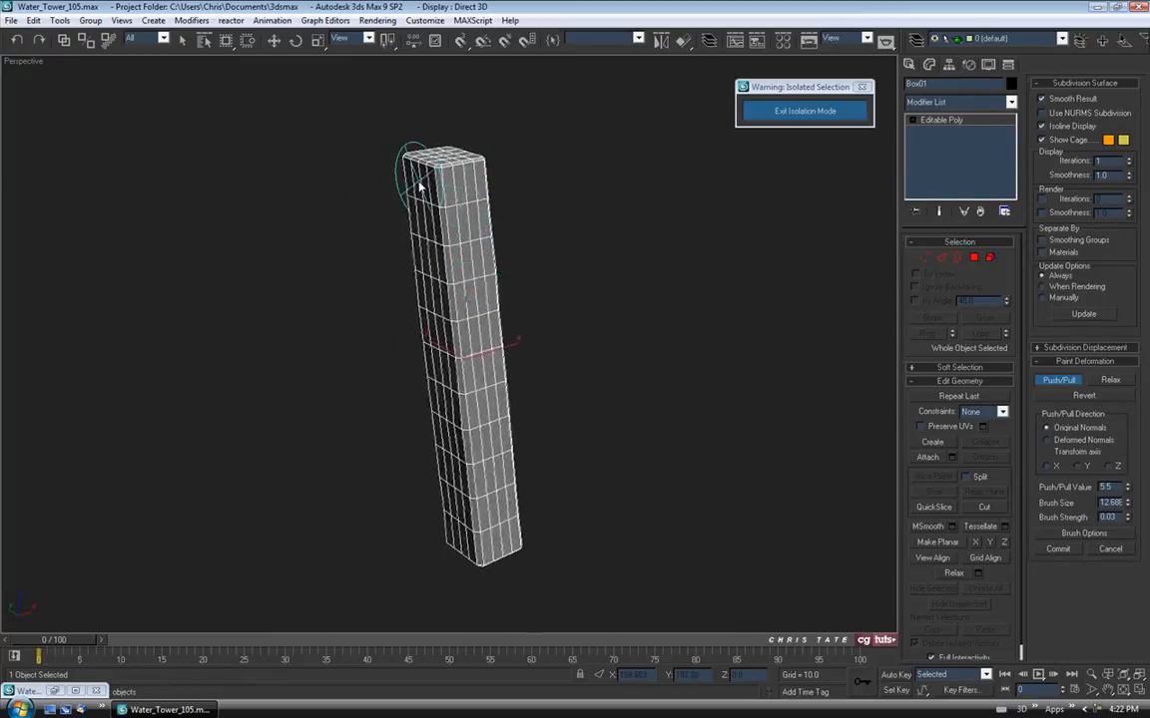
{"action": "mouse_move", "coordinate": [477, 255]}
{"action": "middle_mouse_down", "text": "alt"}
{"action": "mouse_move", "coordinate": [426, 252]}
{"action": "mouse_move", "coordinate": [434, 193]}
{"action": "middle_mouse_up", "text": "alt"}
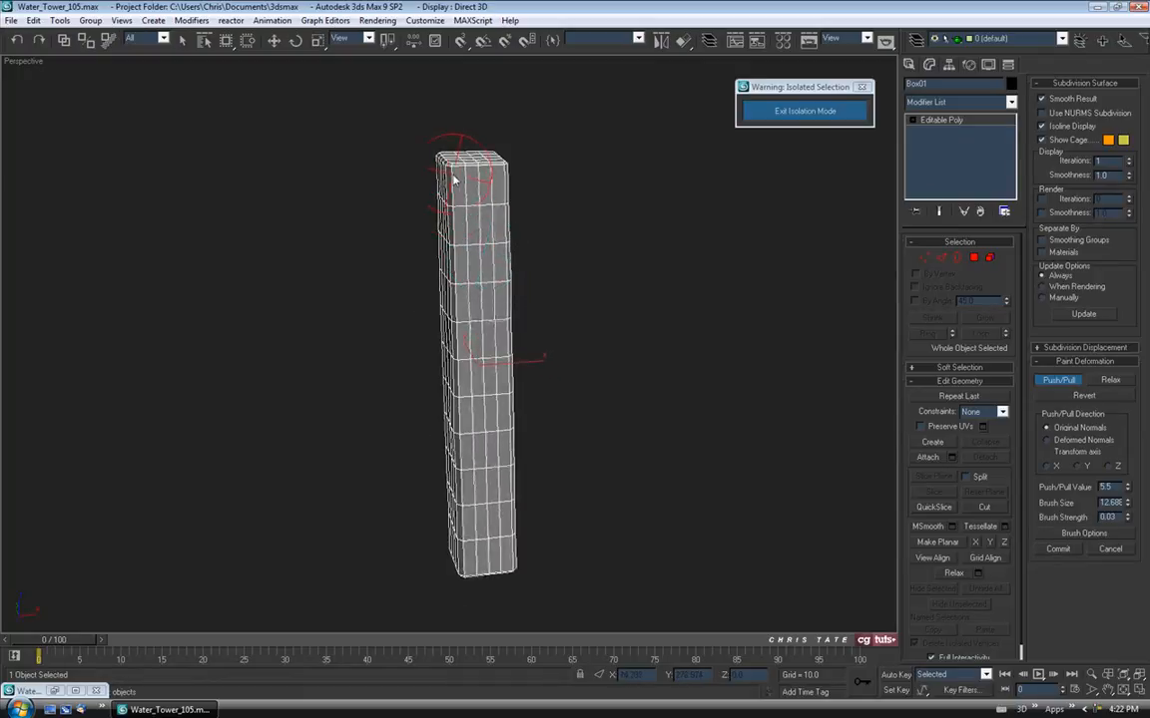
{"action": "middle_click_drag", "start_coordinate": [530, 290], "coordinate": [570, 180], "text": "alt"}
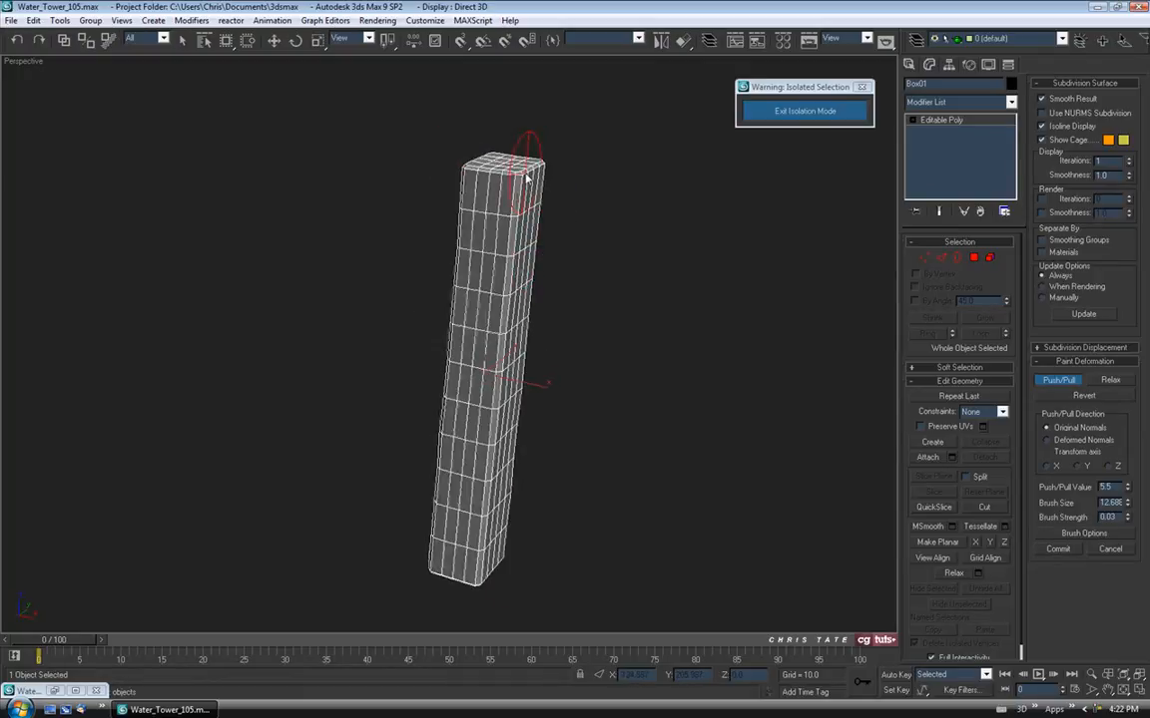
{"action": "mouse_move", "coordinate": [526, 256]}
{"action": "middle_mouse_down", "text": "alt"}
{"action": "mouse_move", "coordinate": [546, 273]}
{"action": "mouse_move", "coordinate": [529, 275]}
{"action": "mouse_move", "coordinate": [534, 258]}
{"action": "mouse_move", "coordinate": [489, 275]}
{"action": "mouse_move", "coordinate": [502, 224]}
{"action": "mouse_move", "coordinate": [559, 250]}
{"action": "middle_mouse_up", "text": "alt"}
Reduce the brush size to about 8.5 and paint Push/Pull strokes around the leg's top and bottom ends
{"action": "left_click_drag", "start_coordinate": [1128, 504], "coordinate": [1129, 528]}
{"action": "middle_click_drag", "start_coordinate": [510, 233], "coordinate": [508, 249], "text": "alt"}
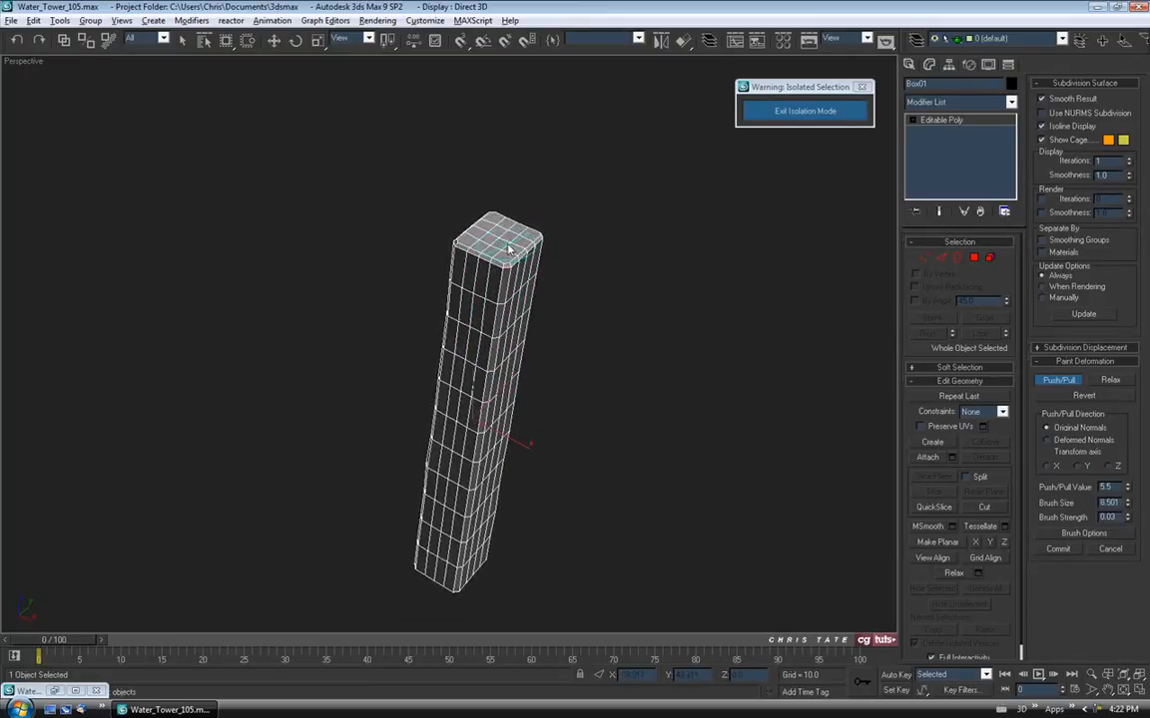
{"action": "middle_click_drag", "start_coordinate": [515, 297], "coordinate": [519, 314], "text": "alt"}
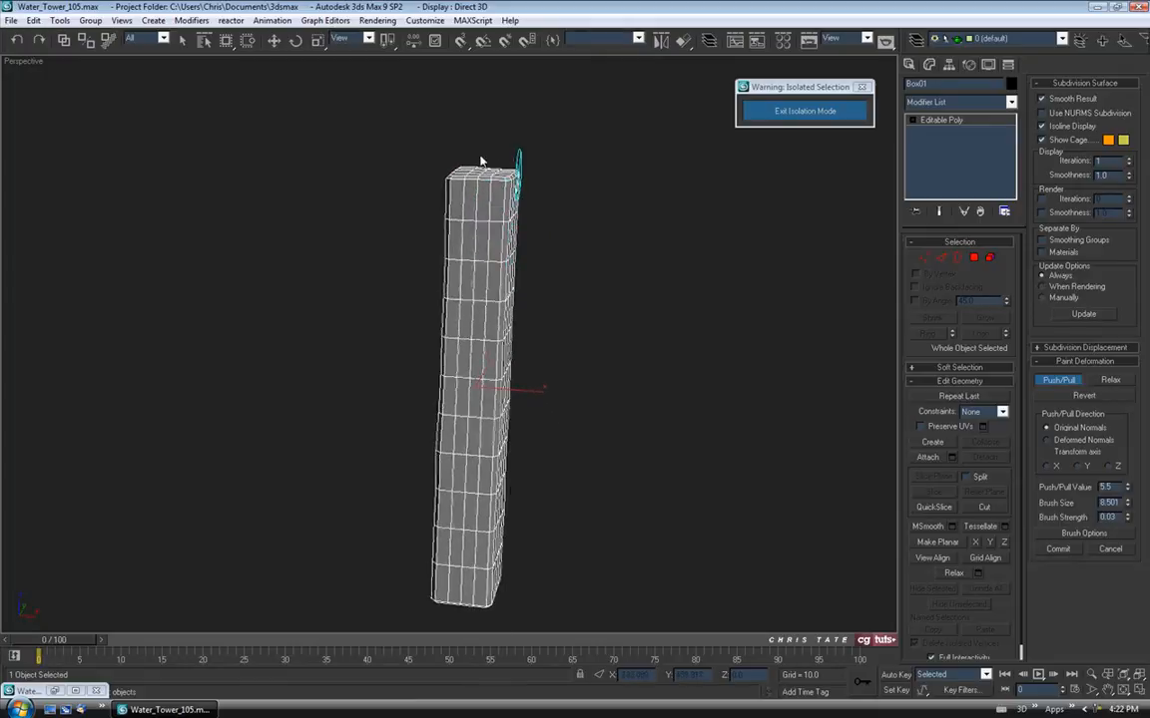
{"action": "mouse_move", "coordinate": [485, 578]}
{"action": "middle_mouse_down", "text": "alt"}
{"action": "mouse_move", "coordinate": [485, 276]}
{"action": "mouse_move", "coordinate": [539, 307]}
{"action": "middle_mouse_up", "text": "alt"}
{"action": "mouse_move", "coordinate": [473, 207]}
{"action": "middle_mouse_down", "text": "alt"}
{"action": "mouse_move", "coordinate": [516, 277]}
{"action": "mouse_move", "coordinate": [462, 239]}
{"action": "mouse_move", "coordinate": [477, 382]}
{"action": "middle_mouse_up", "text": "alt"}
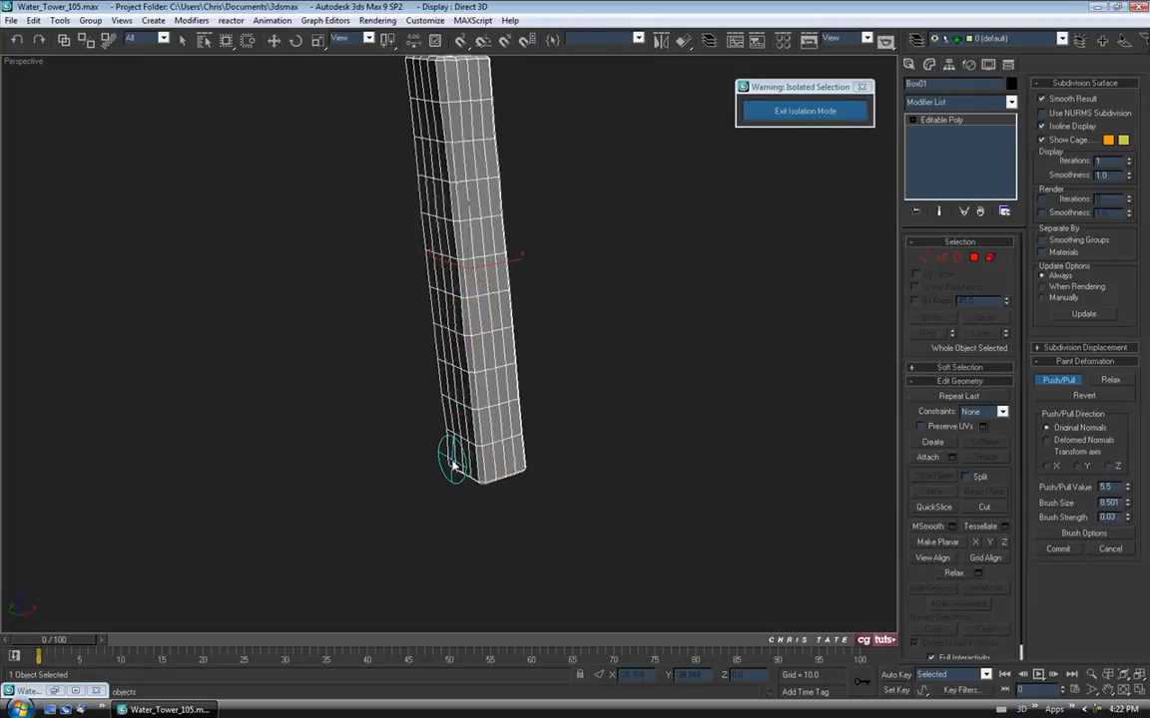
{"action": "mouse_move", "coordinate": [529, 465]}
{"action": "middle_mouse_down", "text": "alt"}
{"action": "mouse_move", "coordinate": [499, 449]}
{"action": "mouse_move", "coordinate": [431, 449]}
{"action": "middle_mouse_up", "text": "alt"}
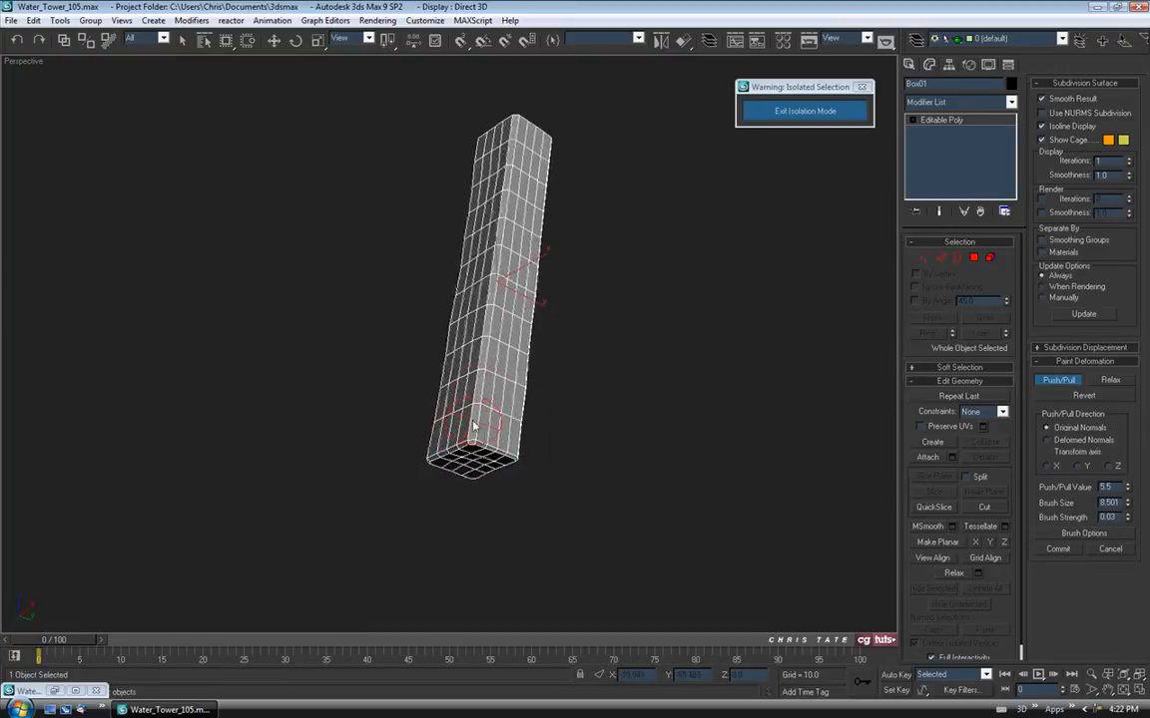
{"action": "mouse_move", "coordinate": [509, 365]}
{"action": "middle_mouse_down", "text": "alt"}
{"action": "mouse_move", "coordinate": [554, 236]}
{"action": "mouse_move", "coordinate": [532, 290]}
{"action": "mouse_move", "coordinate": [542, 231]}
{"action": "mouse_move", "coordinate": [542, 244]}
{"action": "mouse_move", "coordinate": [421, 240]}
{"action": "mouse_move", "coordinate": [506, 233]}
{"action": "mouse_move", "coordinate": [500, 220]}
{"action": "mouse_move", "coordinate": [619, 198]}
{"action": "mouse_move", "coordinate": [507, 284]}
{"action": "middle_mouse_up", "text": "alt"}
Hide the leg's wireframe edges to examine its deformed surface from several sides, and show the edges again
{"action": "key", "text": "F3"}
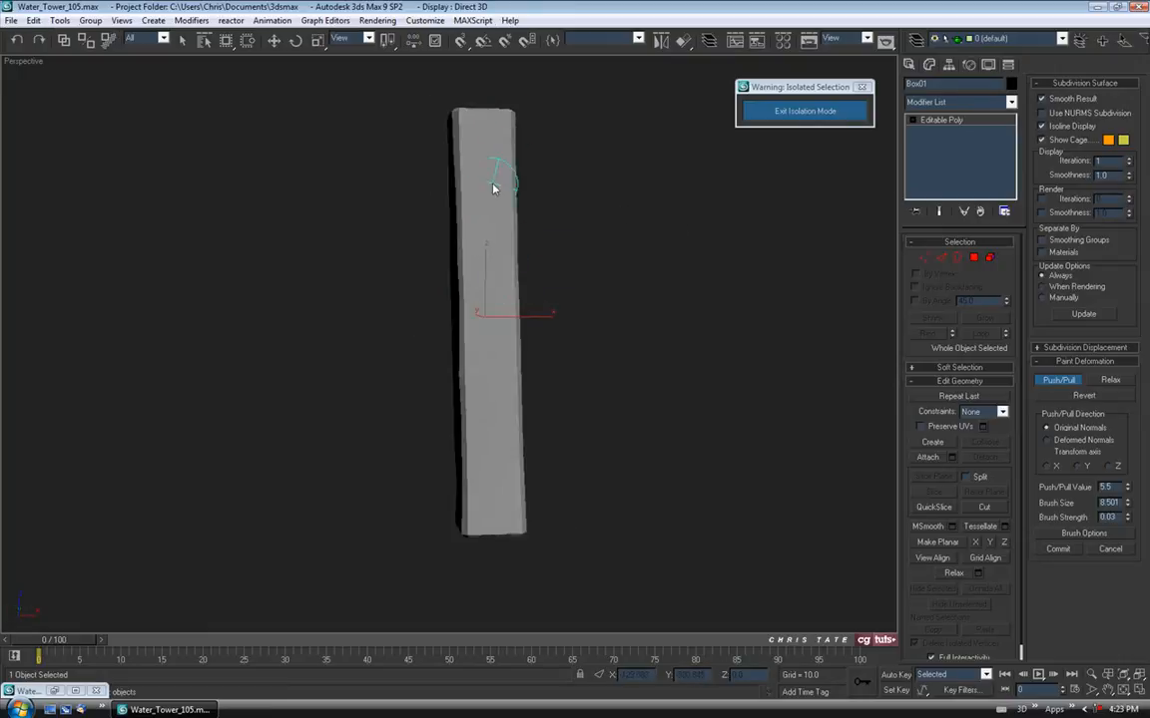
{"action": "mouse_move", "coordinate": [500, 380]}
{"action": "middle_mouse_down", "text": "alt"}
{"action": "mouse_move", "coordinate": [526, 367]}
{"action": "mouse_move", "coordinate": [516, 374]}
{"action": "mouse_move", "coordinate": [566, 384]}
{"action": "middle_mouse_up", "text": "alt"}
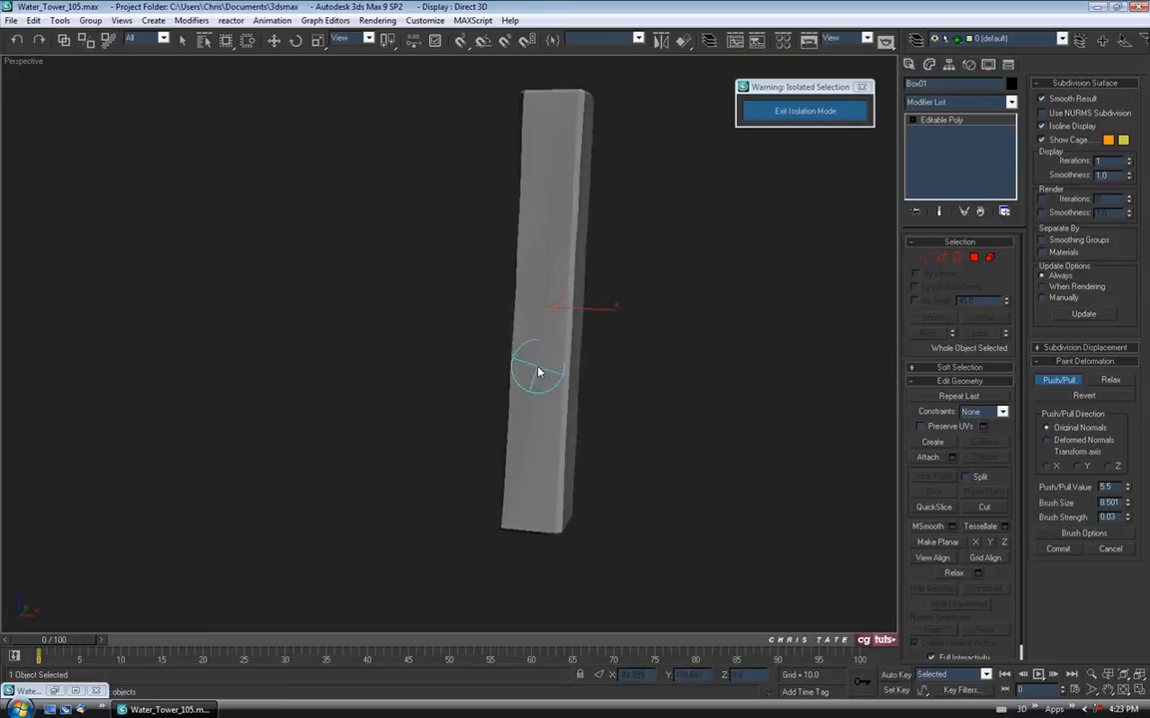
{"action": "mouse_move", "coordinate": [520, 309]}
{"action": "middle_mouse_down", "text": "alt"}
{"action": "mouse_move", "coordinate": [600, 313]}
{"action": "mouse_move", "coordinate": [526, 325]}
{"action": "mouse_move", "coordinate": [475, 217]}
{"action": "middle_mouse_up", "text": "alt"}
{"action": "middle_click_drag", "start_coordinate": [479, 346], "coordinate": [518, 340], "text": "alt"}
{"action": "key", "text": "F4"}
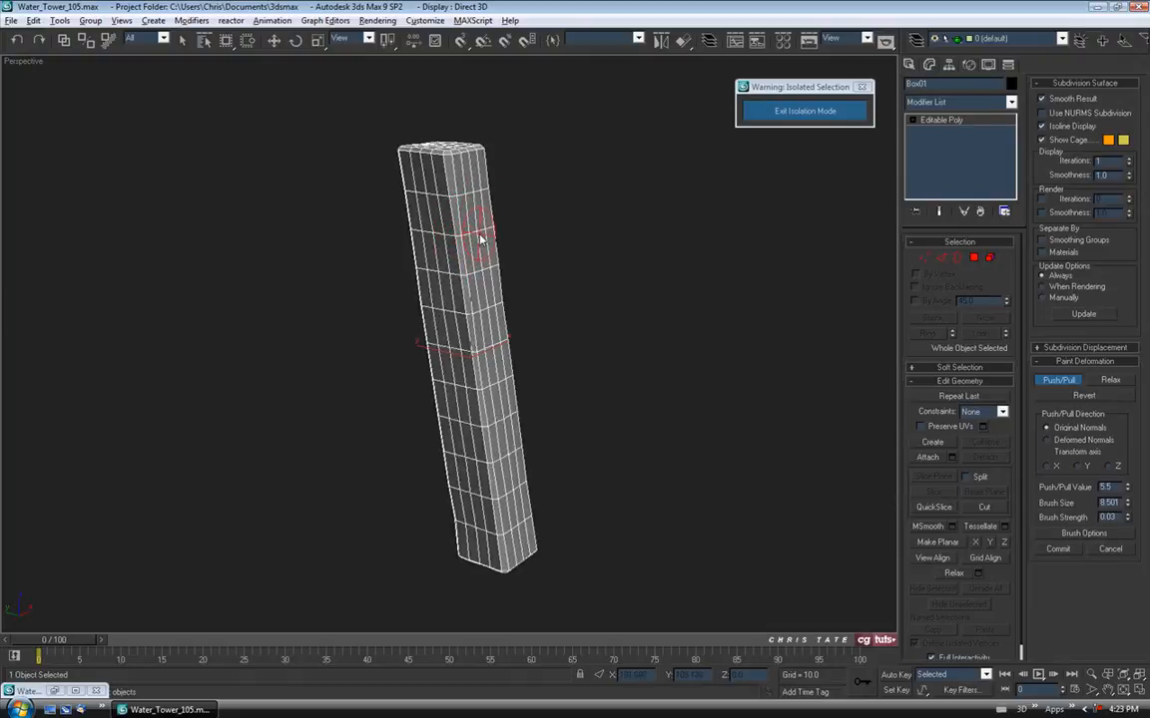
Paint more Push/Pull strokes along the leg's long corner edges, working around its upper and middle sections
{"action": "mouse_move", "coordinate": [480, 318]}
{"action": "middle_mouse_down", "text": "alt"}
{"action": "mouse_move", "coordinate": [498, 323]}
{"action": "mouse_move", "coordinate": [488, 321]}
{"action": "middle_mouse_up", "text": "alt"}
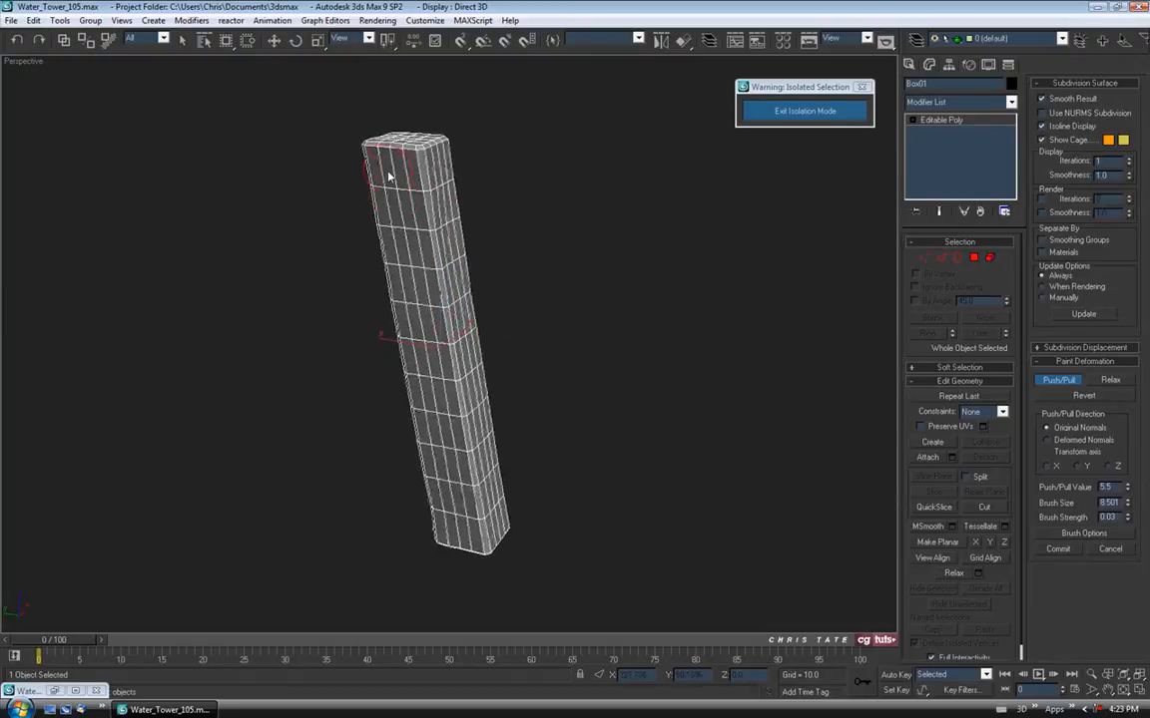
{"action": "middle_click_drag", "start_coordinate": [441, 466], "coordinate": [455, 436]}
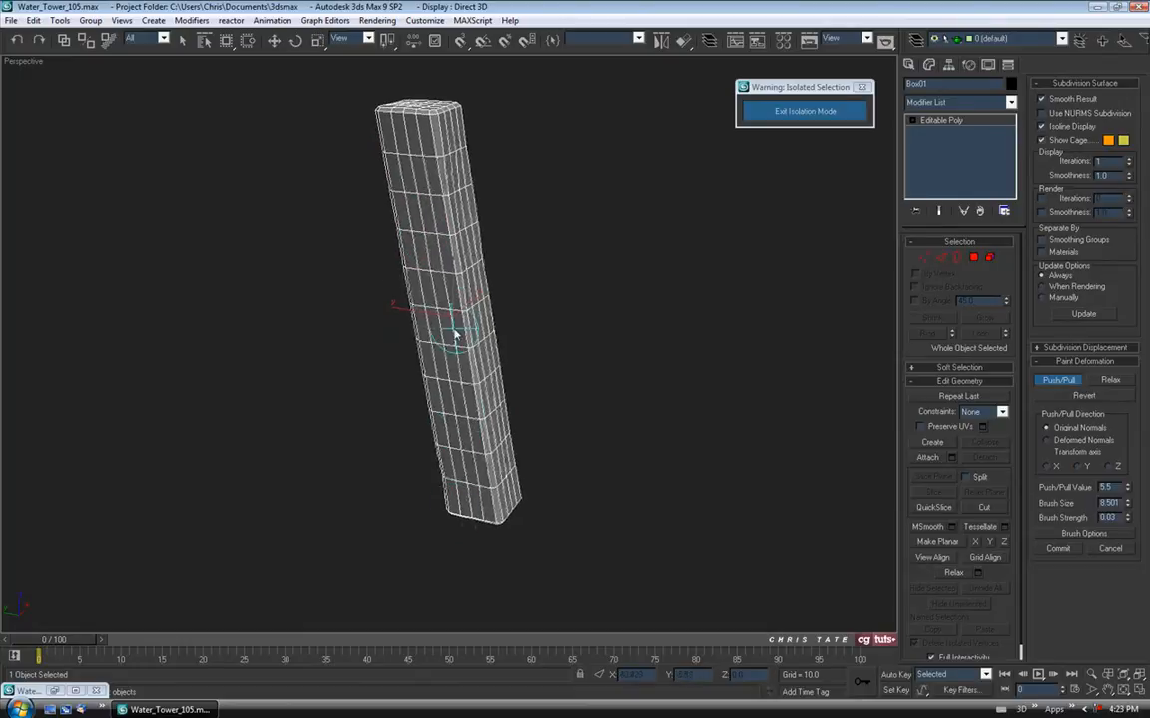
{"action": "middle_click_drag", "start_coordinate": [493, 397], "coordinate": [523, 385], "text": "alt"}
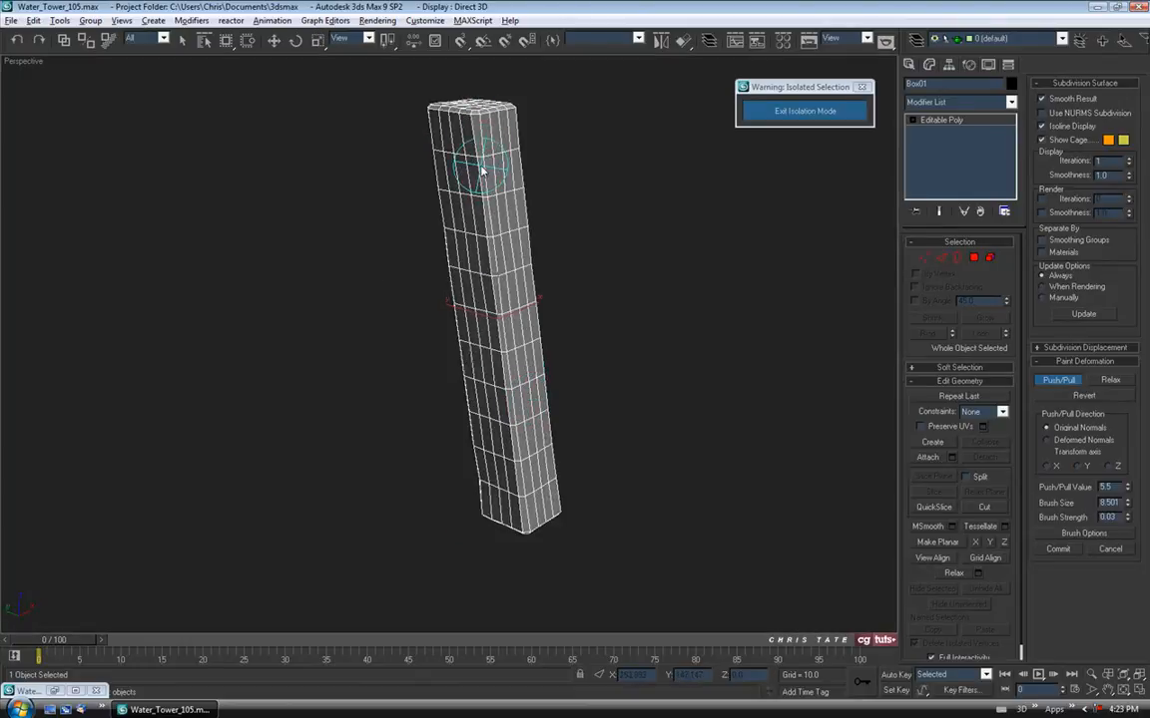
{"action": "middle_click_drag", "start_coordinate": [496, 255], "coordinate": [441, 262], "text": "alt"}
{"action": "mouse_move", "coordinate": [564, 329]}
{"action": "middle_mouse_down", "text": "alt"}
{"action": "mouse_move", "coordinate": [523, 335]}
{"action": "mouse_move", "coordinate": [517, 326]}
{"action": "middle_mouse_up", "text": "alt"}
{"action": "middle_click_drag", "start_coordinate": [600, 383], "coordinate": [523, 345]}
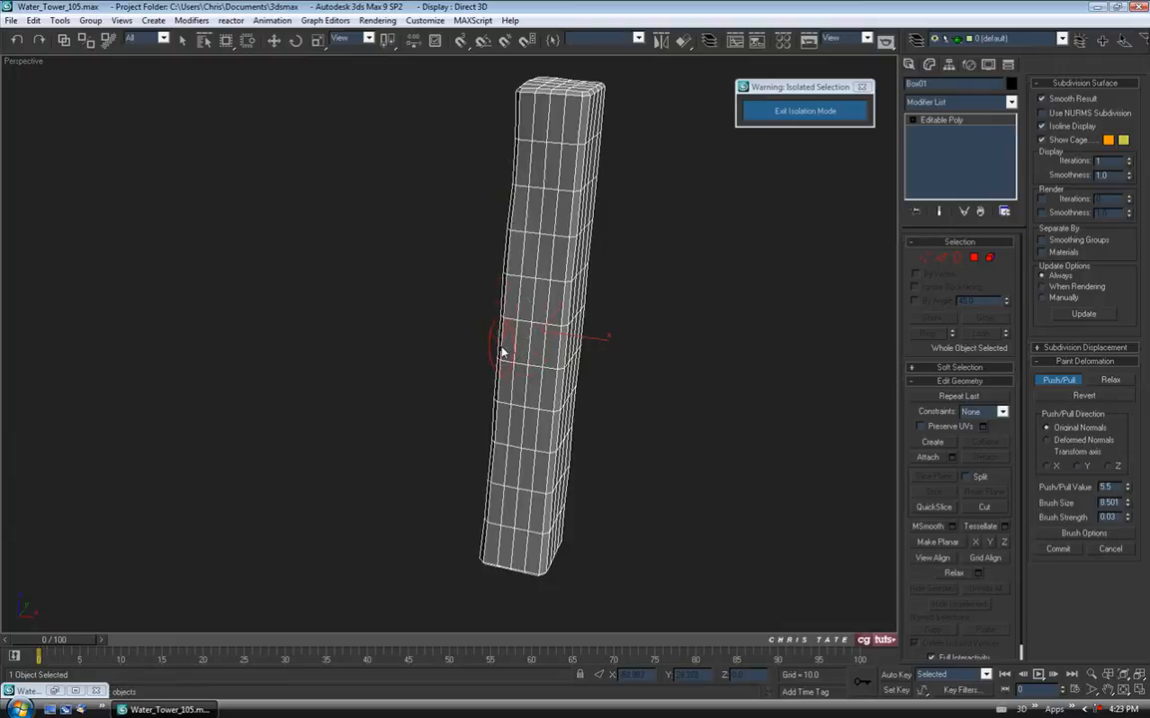
{"action": "mouse_move", "coordinate": [499, 439]}
{"action": "middle_mouse_down", "text": "alt"}
{"action": "mouse_move", "coordinate": [461, 449]}
{"action": "mouse_move", "coordinate": [416, 385]}
{"action": "middle_mouse_up", "text": "alt"}
Deform the corner edge in the leg's lower half with close-up Push/Pull strokes
{"action": "scroll", "coordinate": [450, 436], "scroll_direction": "down", "scroll_amount": 3}
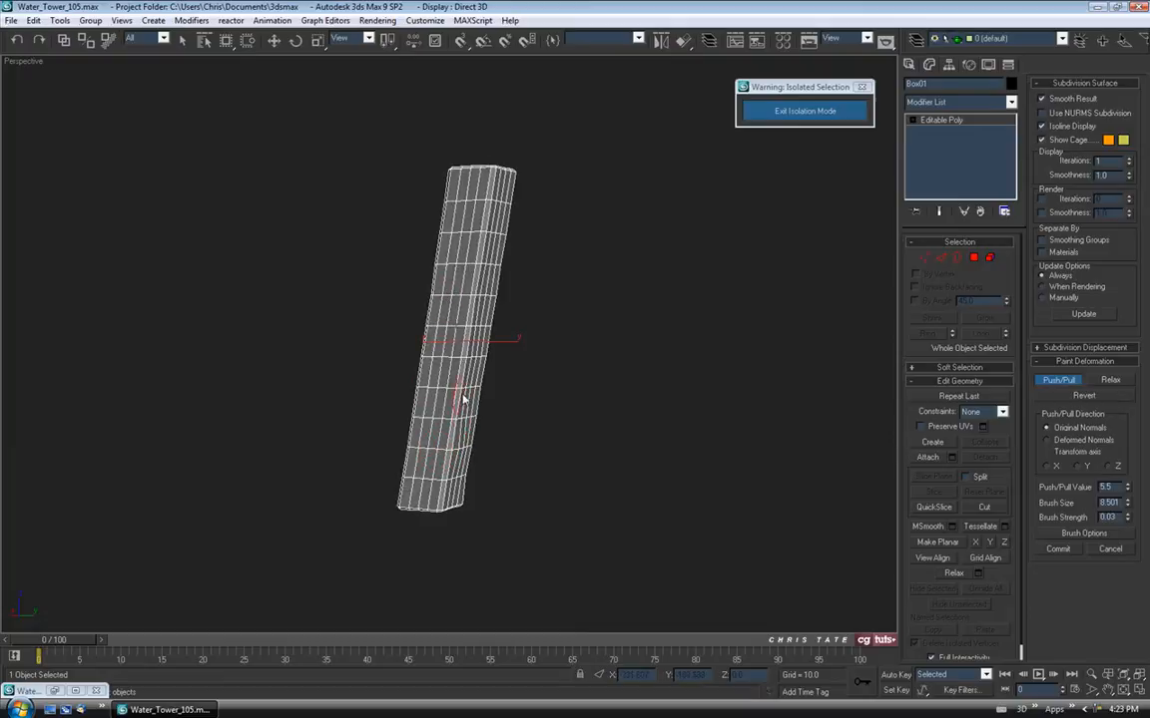
{"action": "mouse_move", "coordinate": [492, 211]}
{"action": "middle_mouse_down", "text": "alt"}
{"action": "mouse_move", "coordinate": [503, 314]}
{"action": "mouse_move", "coordinate": [398, 341]}
{"action": "mouse_move", "coordinate": [403, 265]}
{"action": "middle_mouse_up", "text": "alt"}
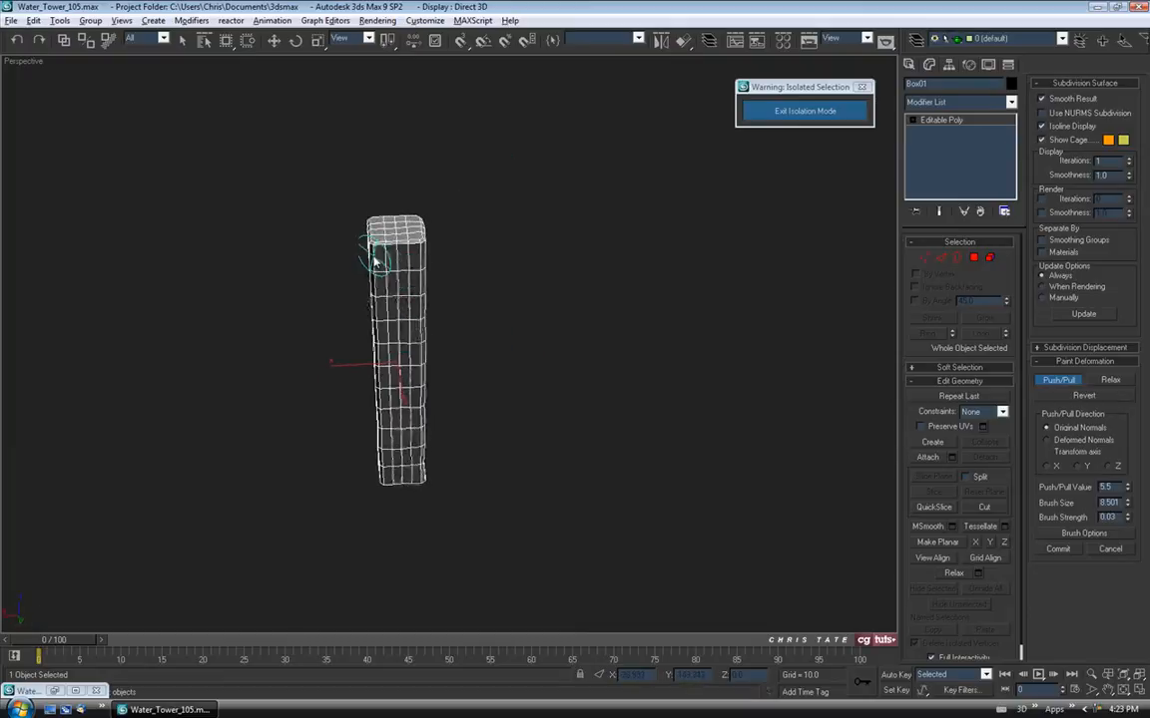
{"action": "middle_click_drag", "start_coordinate": [471, 338], "coordinate": [527, 371], "text": "alt"}
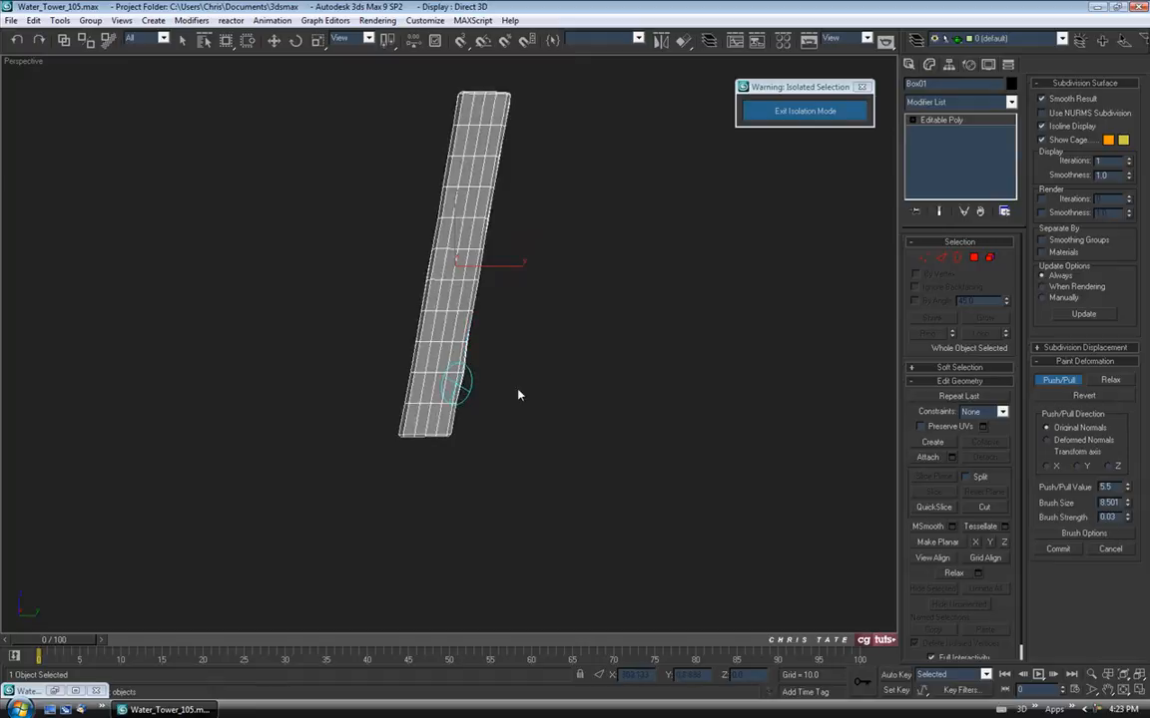
{"action": "scroll", "coordinate": [495, 380], "scroll_direction": "up", "scroll_amount": 5}
{"action": "left_click_drag", "start_coordinate": [479, 304], "coordinate": [471, 391]}
{"action": "middle_click_drag", "start_coordinate": [497, 396], "coordinate": [893, 451], "text": "alt"}
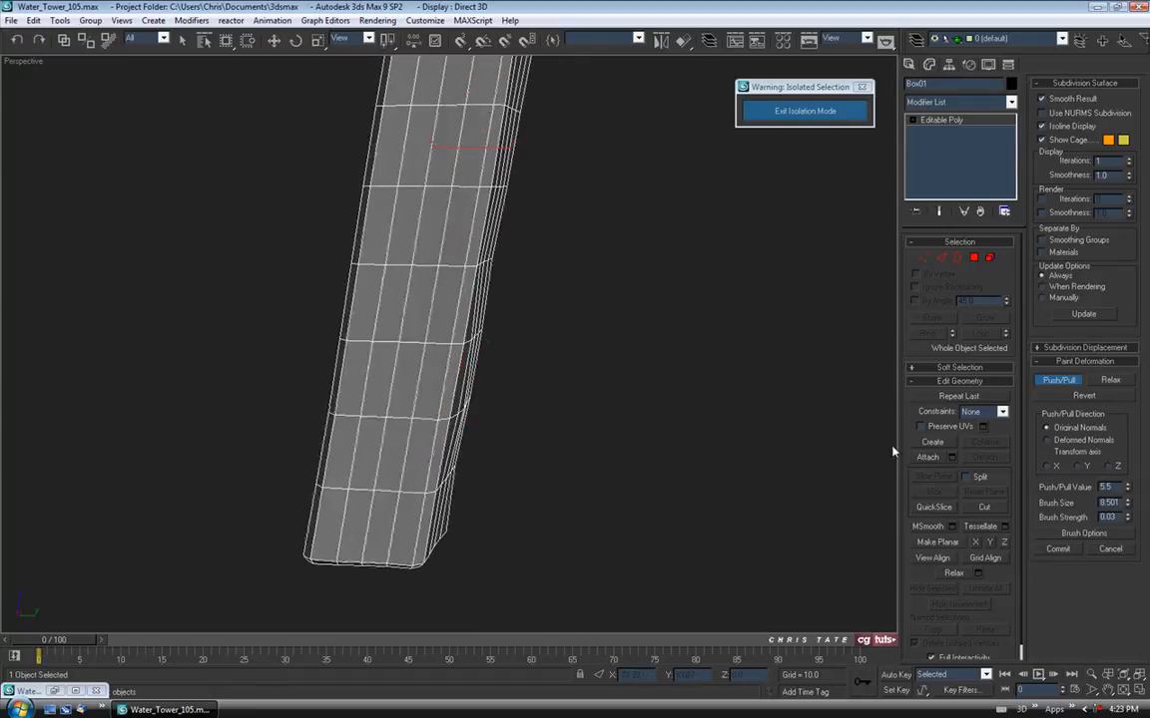
Activate the Relax brush, set its strength to 0.27 and smooth the deformed faces and corner of the leg's lower half
{"action": "left_click", "coordinate": [1108, 380]}
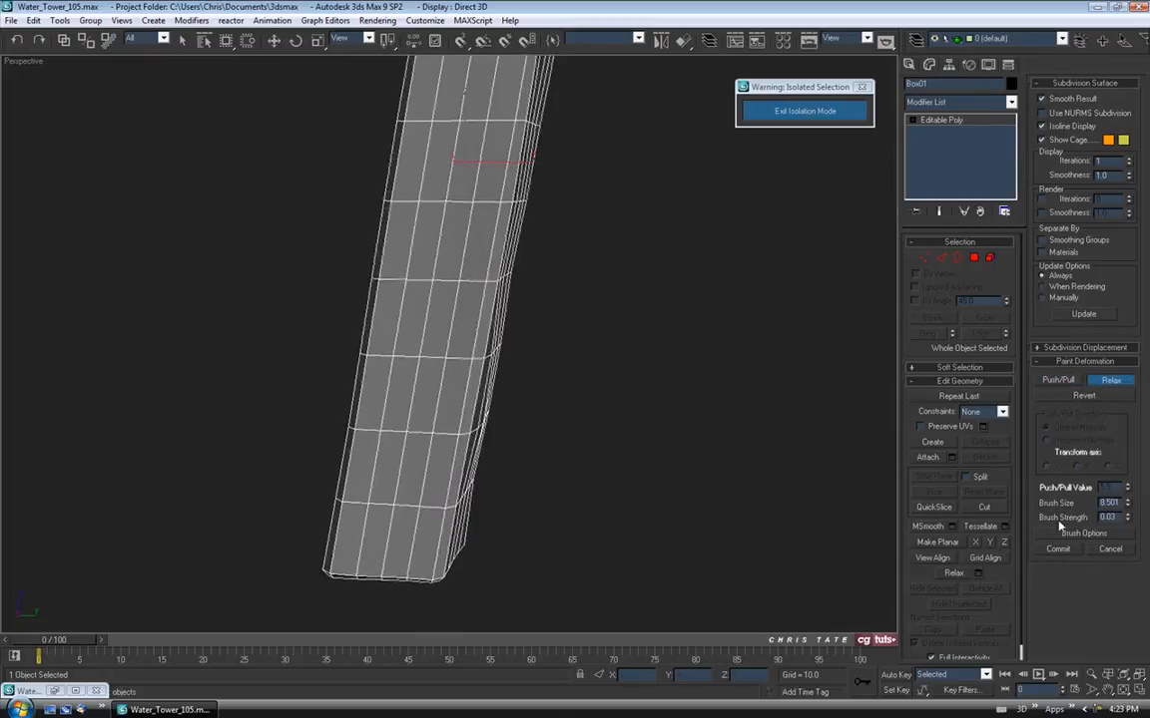
{"action": "left_click_drag", "start_coordinate": [1129, 519], "coordinate": [1125, 511]}
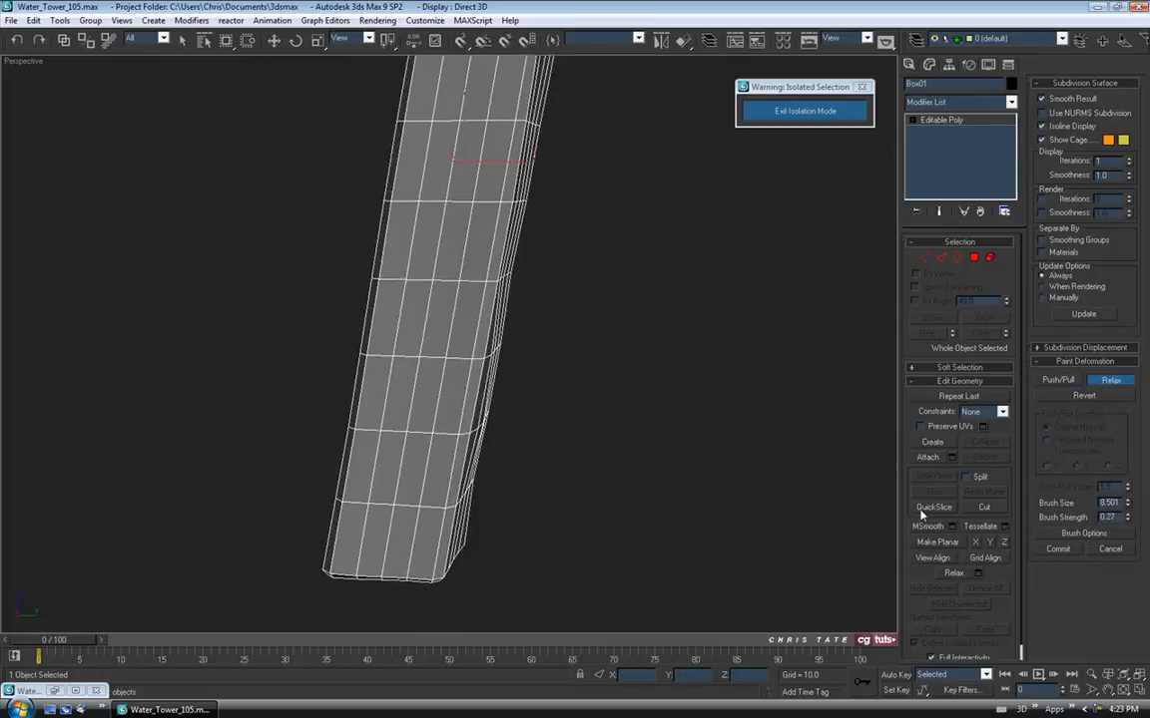
{"action": "middle_click_drag", "start_coordinate": [678, 429], "coordinate": [538, 425], "text": "alt"}
{"action": "left_click_drag", "start_coordinate": [388, 259], "coordinate": [355, 316]}
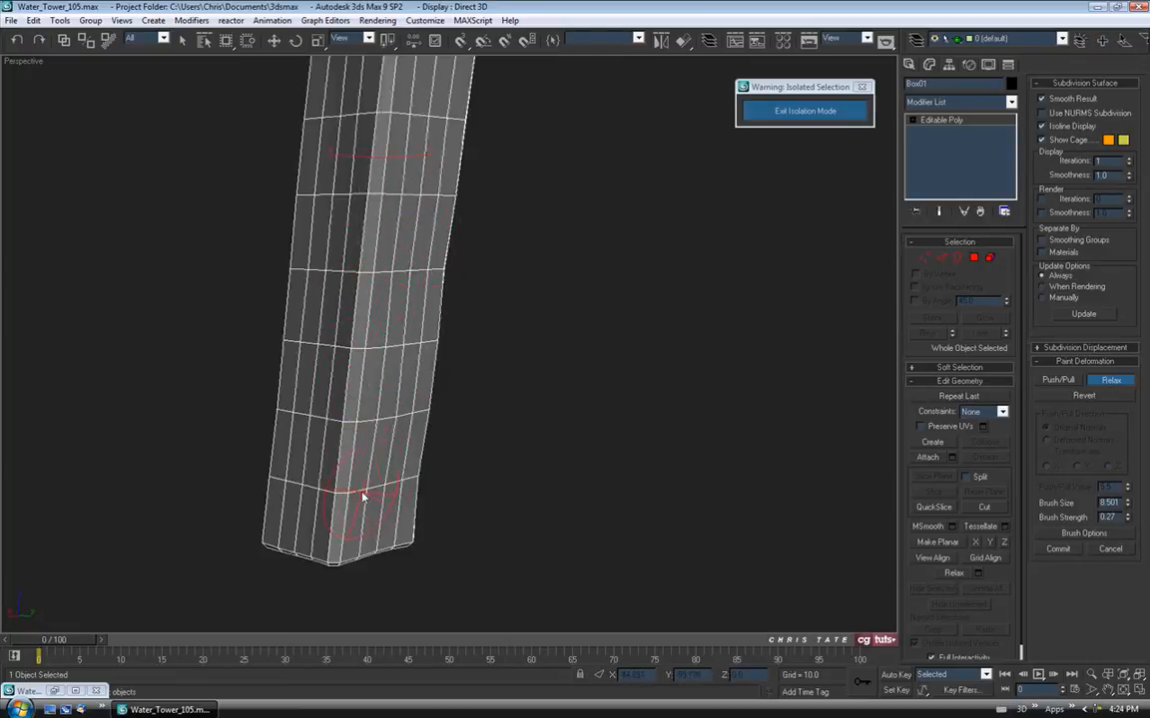
{"action": "scroll", "coordinate": [430, 260], "scroll_direction": "down", "scroll_amount": 2}
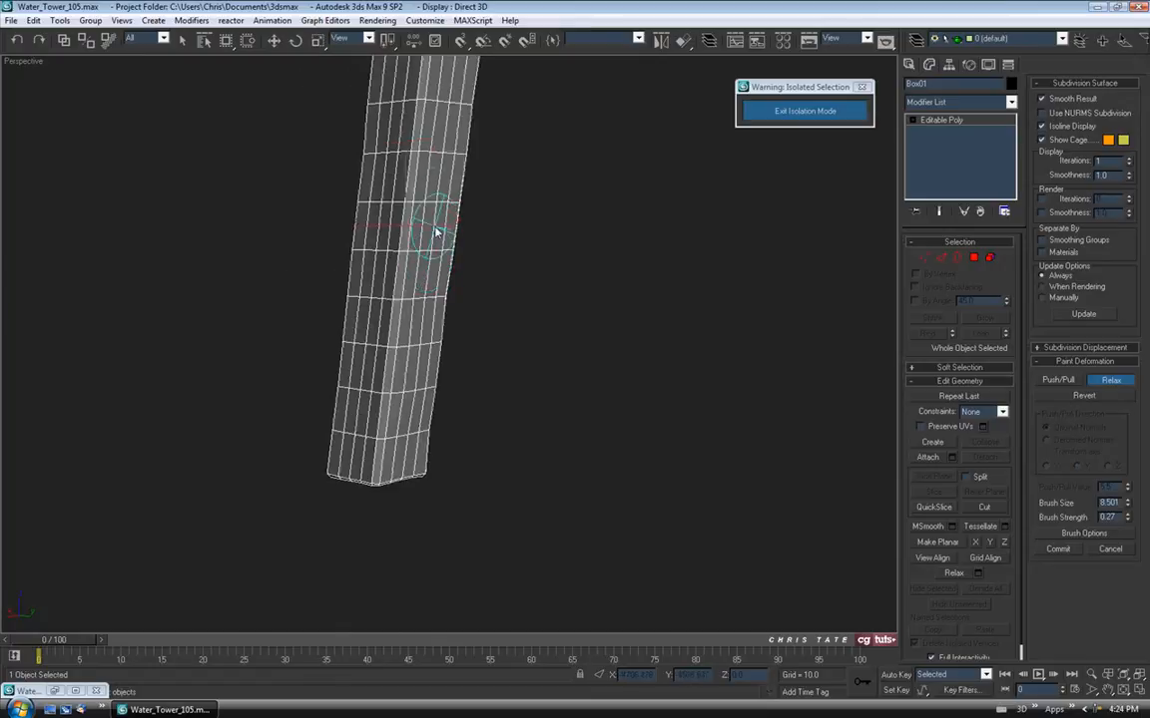
{"action": "middle_click_drag", "start_coordinate": [435, 198], "coordinate": [439, 283]}
{"action": "middle_click_drag", "start_coordinate": [403, 442], "coordinate": [464, 436], "text": "alt"}
{"action": "mouse_move", "coordinate": [500, 345]}
{"action": "middle_mouse_down", "text": "alt"}
{"action": "mouse_move", "coordinate": [500, 334]}
{"action": "mouse_move", "coordinate": [519, 354]}
{"action": "middle_mouse_up", "text": "alt"}
Return to the Push/Pull brush, set its strength to 0.03 and paint strokes along the leg's sides
{"action": "left_click", "coordinate": [1060, 381]}
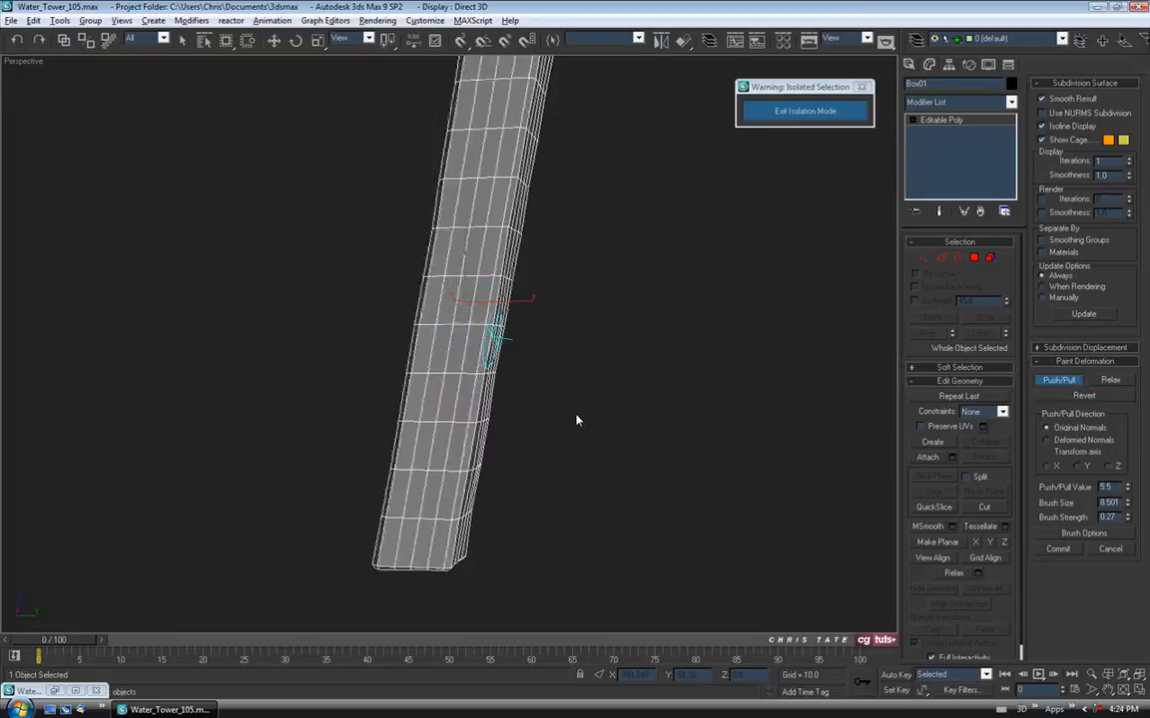
{"action": "middle_click_drag", "start_coordinate": [585, 418], "coordinate": [738, 466], "text": "alt"}
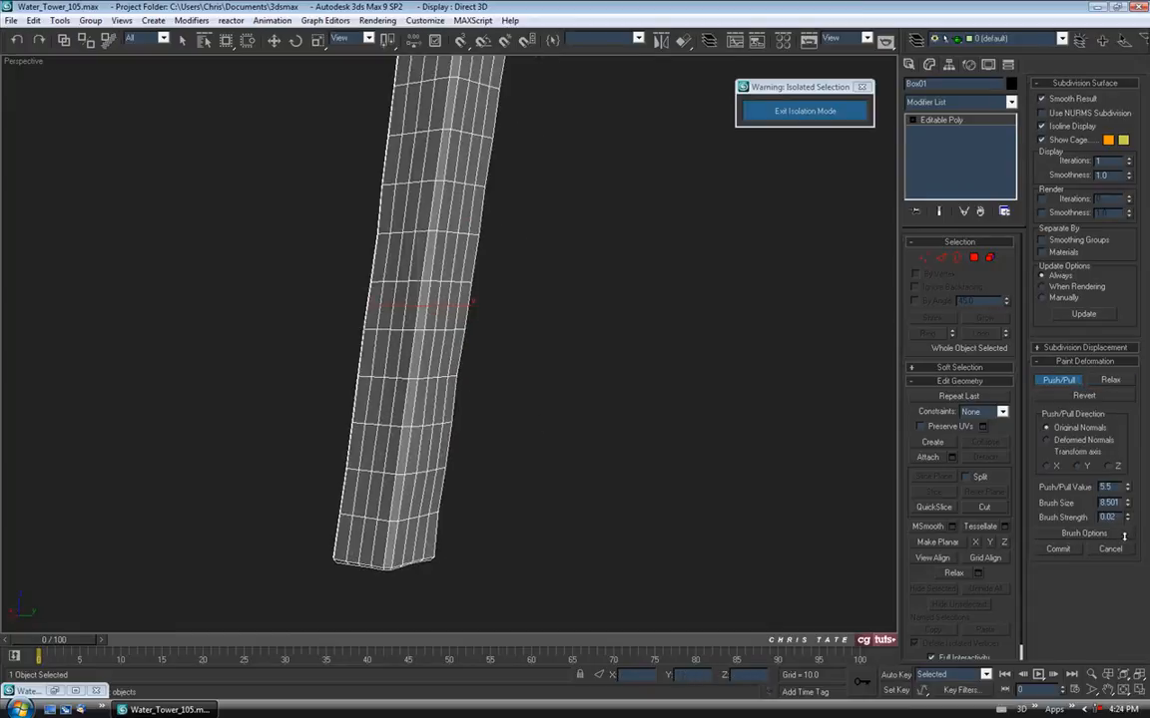
{"action": "left_click_drag", "start_coordinate": [468, 314], "coordinate": [473, 262]}
{"action": "middle_click_drag", "start_coordinate": [492, 118], "coordinate": [572, 419], "text": "alt"}
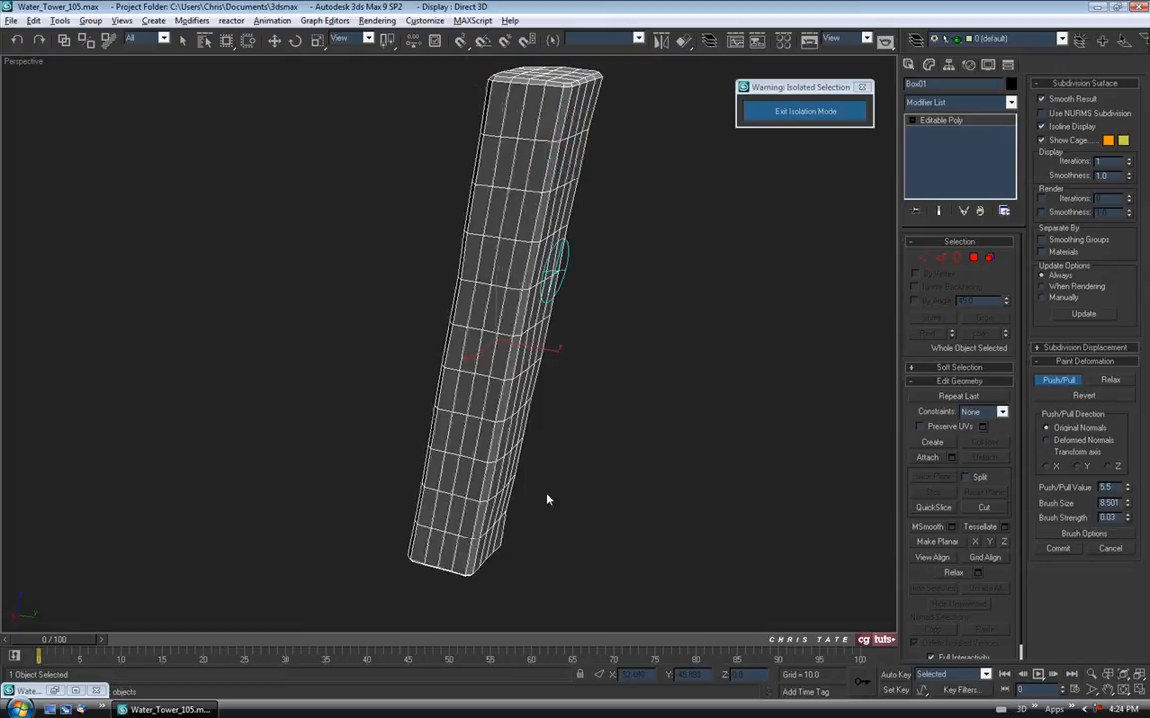
{"action": "mouse_move", "coordinate": [505, 531]}
{"action": "middle_mouse_down", "text": "alt"}
{"action": "mouse_move", "coordinate": [536, 467]}
{"action": "mouse_move", "coordinate": [475, 437]}
{"action": "mouse_move", "coordinate": [557, 464]}
{"action": "mouse_move", "coordinate": [613, 463]}
{"action": "mouse_move", "coordinate": [445, 254]}
{"action": "middle_mouse_up", "text": "alt"}
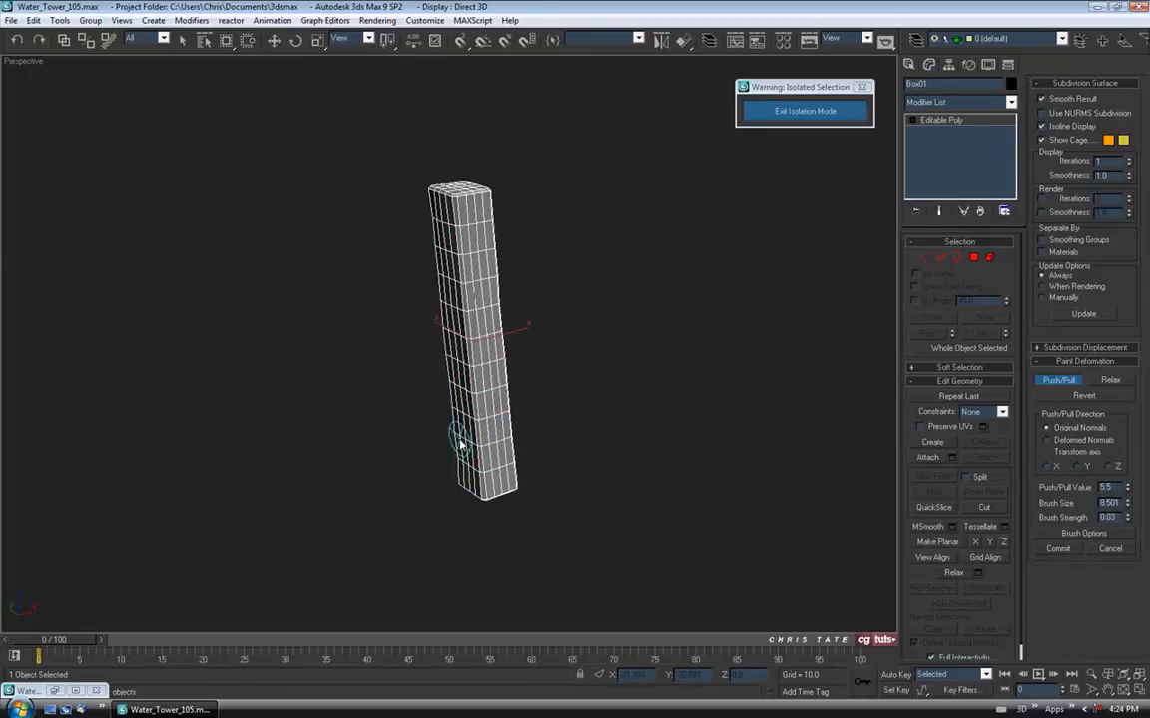
{"action": "middle_click_drag", "start_coordinate": [489, 474], "coordinate": [479, 446], "text": "alt"}
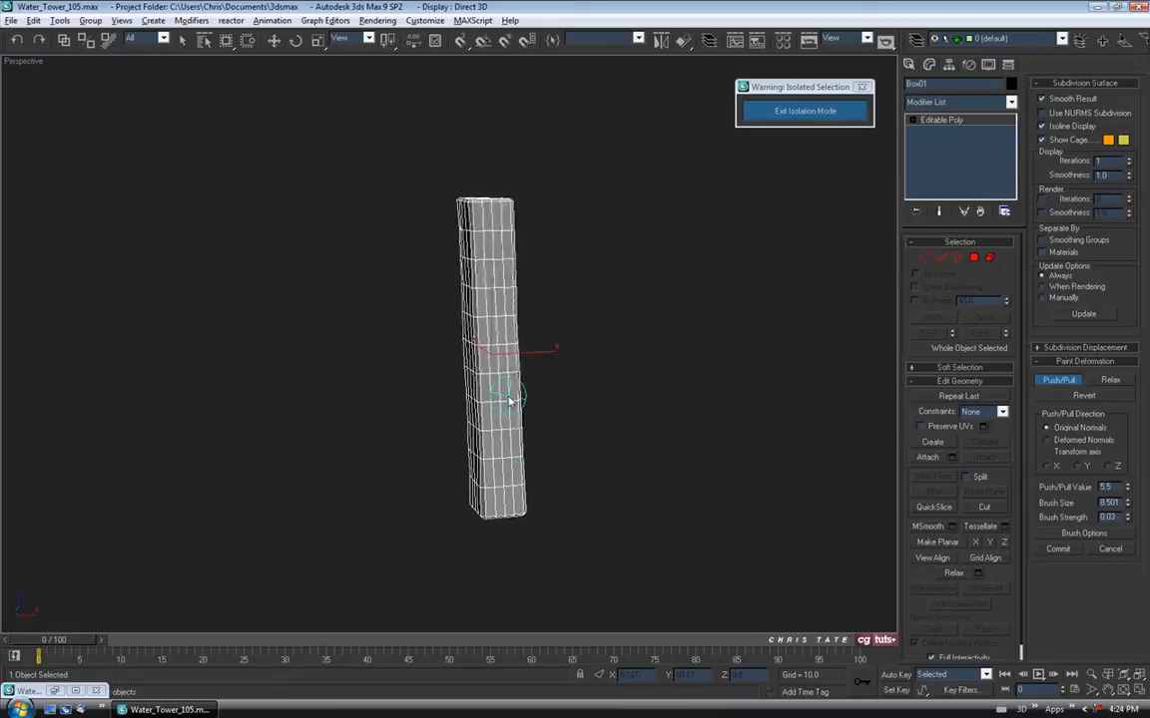
Finish the leg's irregular shape with Push/Pull strokes near its base and along its remaining faces
{"action": "mouse_move", "coordinate": [534, 346]}
{"action": "middle_mouse_down", "text": "alt"}
{"action": "mouse_move", "coordinate": [575, 329]}
{"action": "mouse_move", "coordinate": [454, 300]}
{"action": "middle_mouse_up", "text": "alt"}
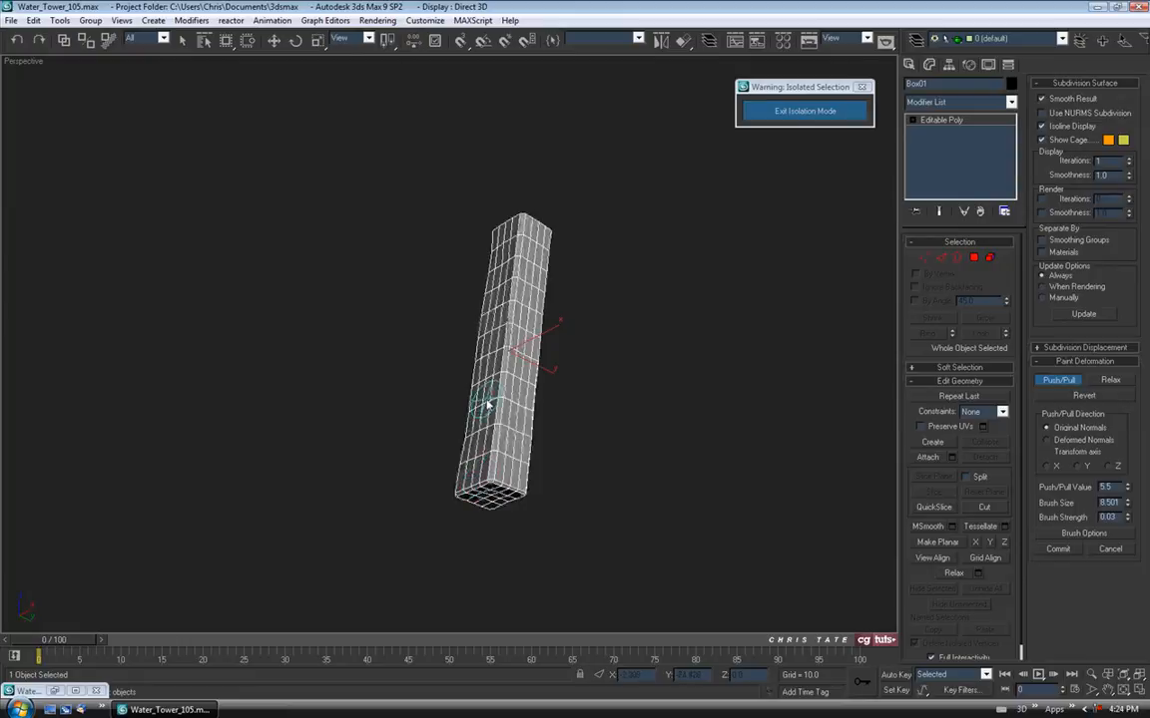
{"action": "left_click_drag", "start_coordinate": [480, 482], "coordinate": [466, 461]}
{"action": "mouse_move", "coordinate": [503, 357]}
{"action": "middle_mouse_down", "text": "alt"}
{"action": "mouse_move", "coordinate": [492, 427]}
{"action": "mouse_move", "coordinate": [444, 431]}
{"action": "mouse_move", "coordinate": [469, 457]}
{"action": "middle_mouse_up", "text": "alt"}
{"action": "scroll", "coordinate": [529, 273], "scroll_direction": "up", "scroll_amount": 2}
{"action": "left_click_drag", "start_coordinate": [528, 259], "coordinate": [523, 360]}
{"action": "mouse_move", "coordinate": [526, 367]}
{"action": "middle_mouse_down", "text": "alt"}
{"action": "mouse_move", "coordinate": [567, 297]}
{"action": "mouse_move", "coordinate": [535, 297]}
{"action": "mouse_move", "coordinate": [557, 318]}
{"action": "middle_mouse_up", "text": "alt"}
Exit isolation mode and examine how the deformed leg's top meets the platform beam and the cross braces
{"action": "left_click", "coordinate": [768, 114]}
{"action": "scroll", "coordinate": [572, 290], "scroll_direction": "up", "scroll_amount": 3}
{"action": "mouse_move", "coordinate": [588, 259]}
{"action": "middle_mouse_down"}
{"action": "mouse_move", "coordinate": [449, 314]}
{"action": "mouse_move", "coordinate": [431, 333]}
{"action": "middle_mouse_up"}
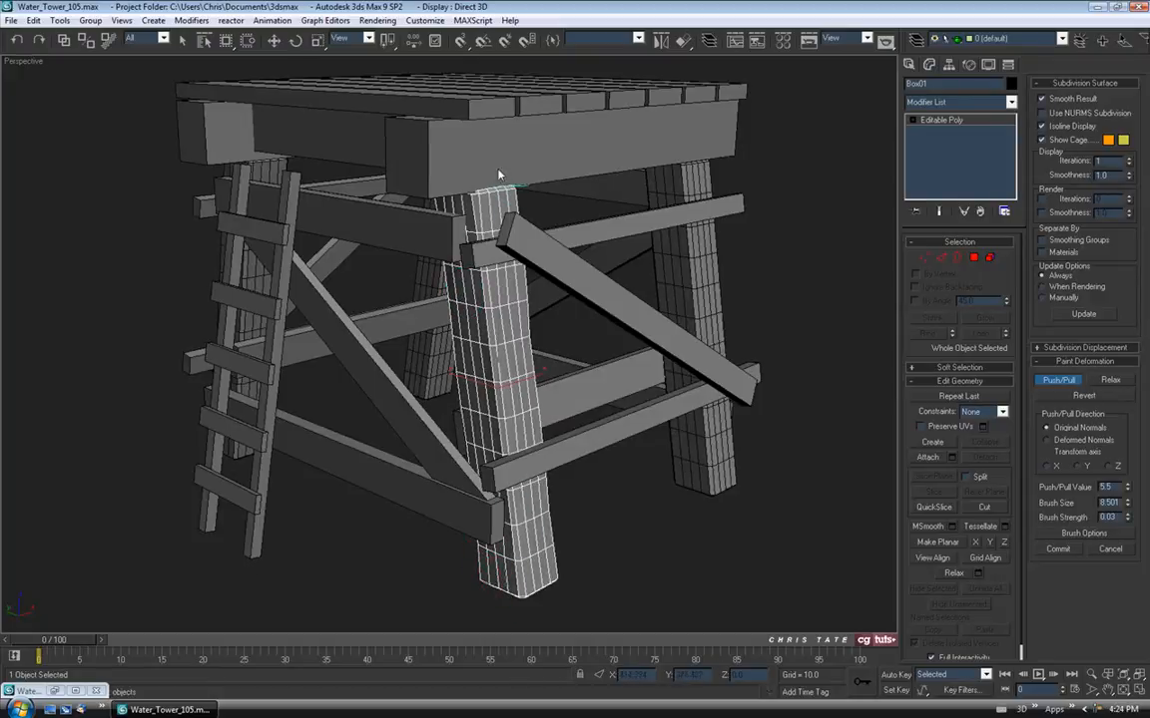
{"action": "middle_click_drag", "start_coordinate": [504, 184], "coordinate": [548, 176], "text": "alt"}
{"action": "middle_click_drag", "start_coordinate": [384, 300], "coordinate": [409, 262]}
{"action": "middle_click_drag", "start_coordinate": [574, 362], "coordinate": [589, 389], "text": "alt"}
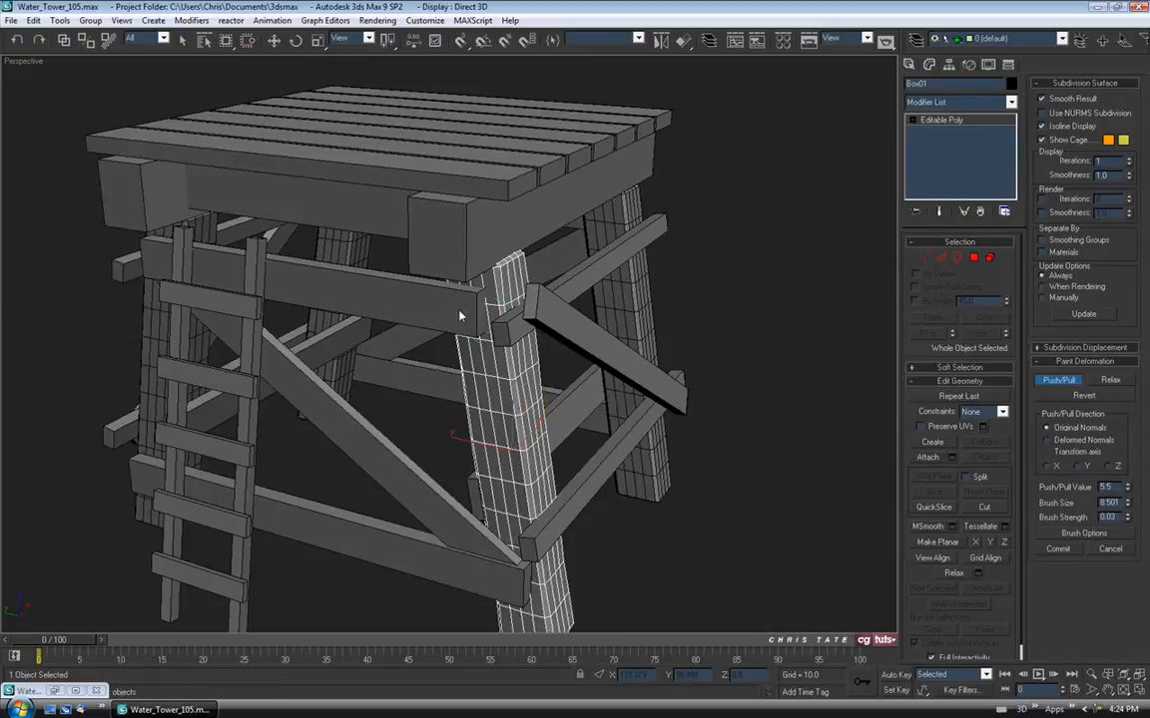
{"action": "mouse_move", "coordinate": [522, 407]}
{"action": "middle_mouse_down", "text": "alt"}
{"action": "mouse_move", "coordinate": [566, 341]}
{"action": "mouse_move", "coordinate": [526, 346]}
{"action": "middle_mouse_up", "text": "alt"}
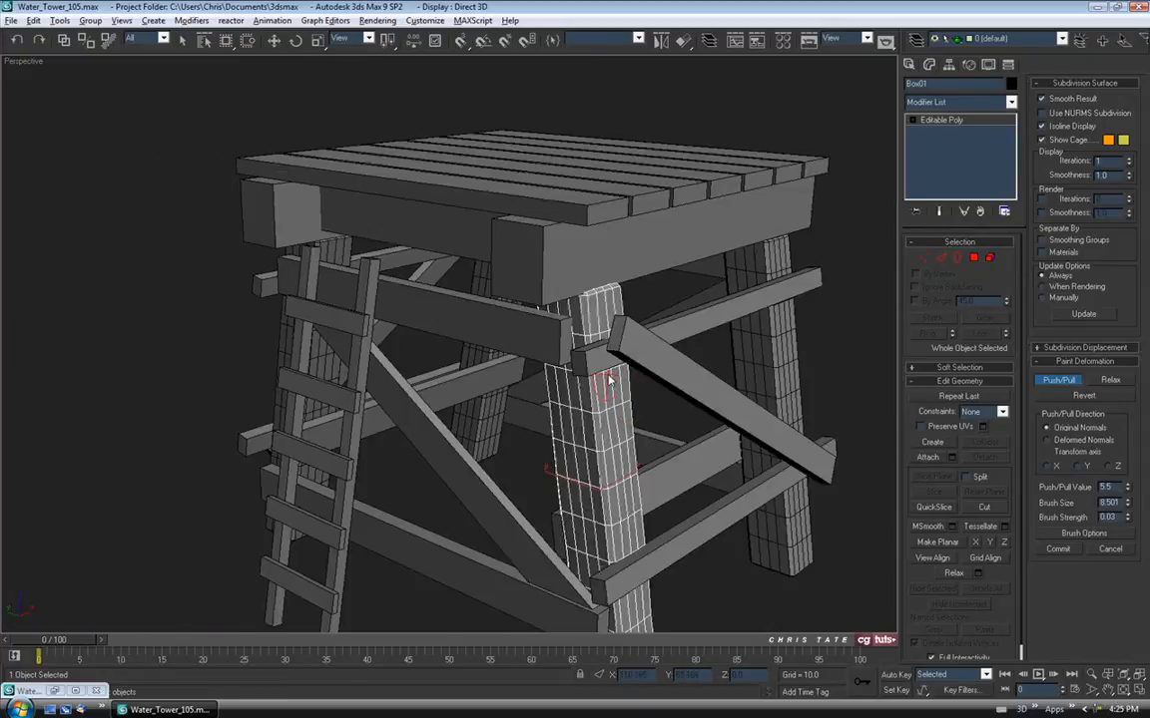
{"action": "scroll", "coordinate": [584, 368], "scroll_direction": "up", "scroll_amount": 5}
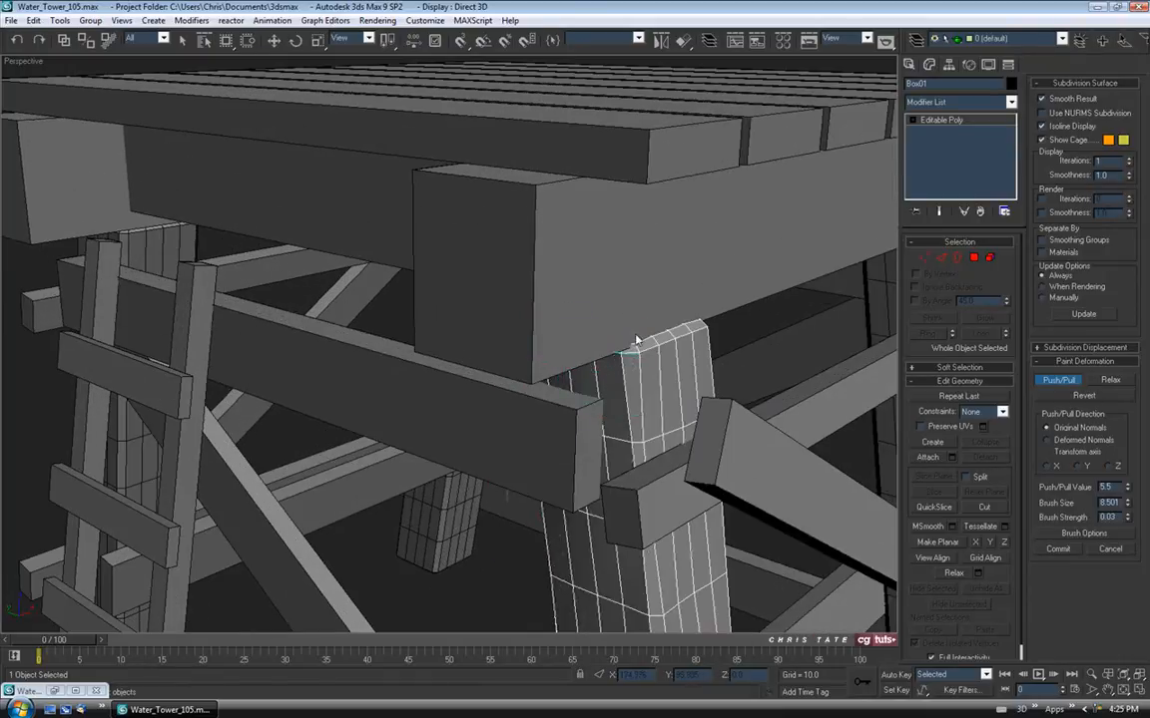
{"action": "middle_click_drag", "start_coordinate": [655, 344], "coordinate": [485, 278], "text": "alt"}
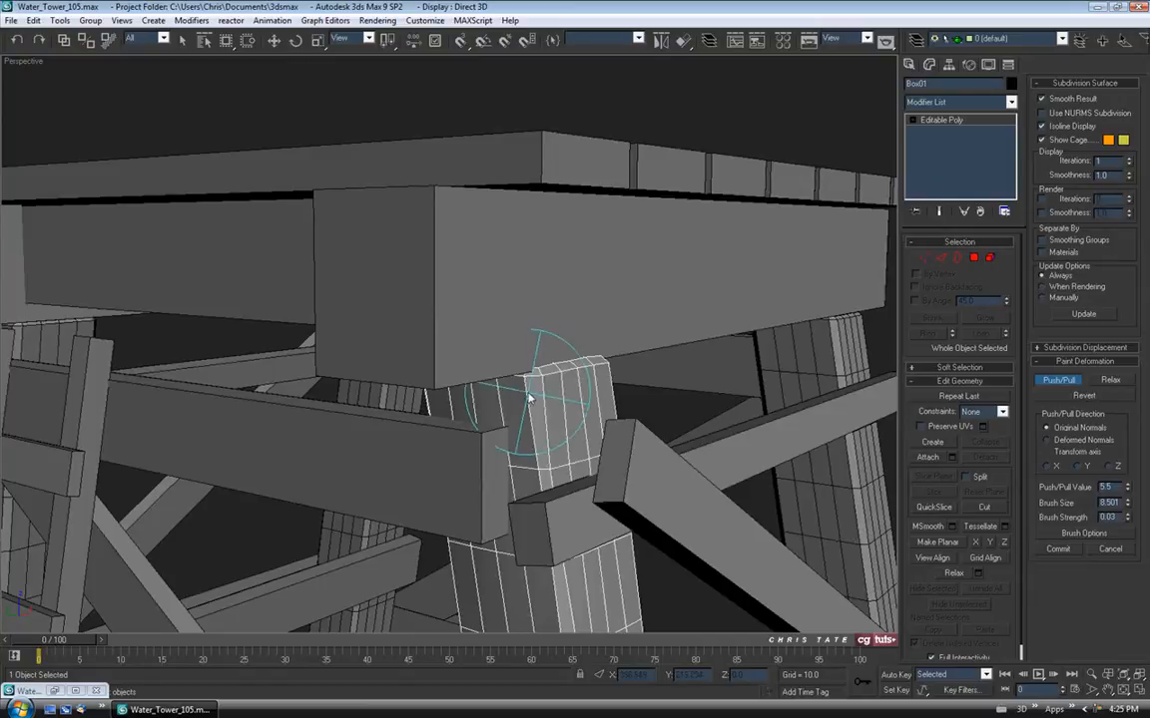
Examine the deformed leg against the platform beam and cross braces, with the wireframe edges hidden and shown
{"action": "middle_click_drag", "start_coordinate": [529, 407], "coordinate": [526, 267]}
{"action": "middle_click_drag", "start_coordinate": [536, 377], "coordinate": [544, 200]}
{"action": "mouse_move", "coordinate": [544, 482]}
{"action": "middle_mouse_down", "text": "alt"}
{"action": "mouse_move", "coordinate": [570, 416]}
{"action": "mouse_move", "coordinate": [539, 389]}
{"action": "mouse_move", "coordinate": [609, 255]}
{"action": "mouse_move", "coordinate": [662, 277]}
{"action": "mouse_move", "coordinate": [624, 362]}
{"action": "mouse_move", "coordinate": [567, 363]}
{"action": "mouse_move", "coordinate": [529, 259]}
{"action": "middle_mouse_up", "text": "alt"}
{"action": "key", "text": "F4"}
{"action": "middle_click_drag", "start_coordinate": [594, 479], "coordinate": [557, 288], "text": "alt"}
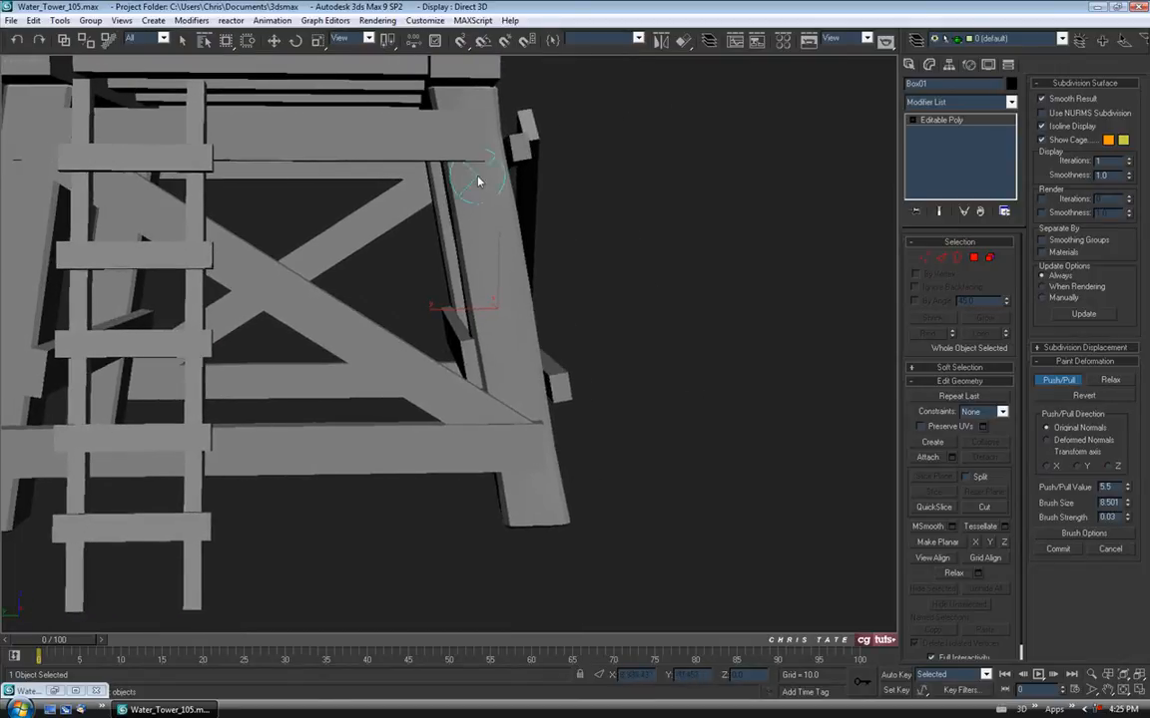
{"action": "middle_click_drag", "start_coordinate": [621, 391], "coordinate": [579, 230], "text": "alt"}
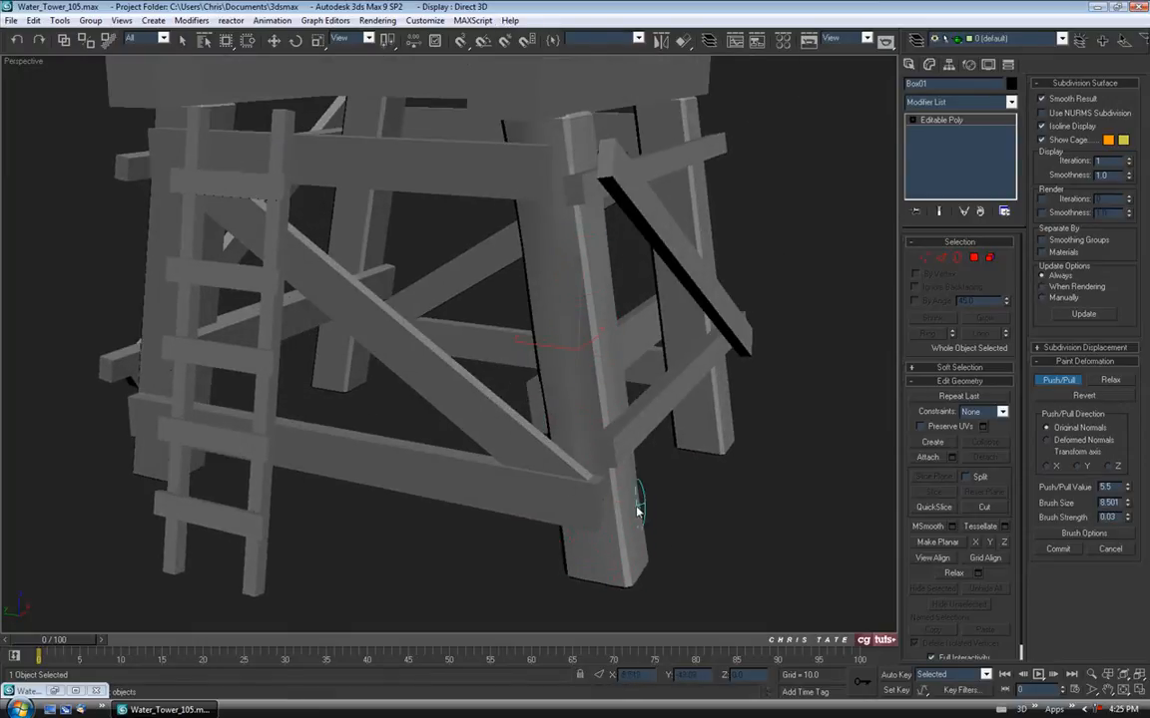
{"action": "middle_click_drag", "start_coordinate": [604, 520], "coordinate": [596, 377], "text": "alt"}
{"action": "scroll", "coordinate": [634, 395], "scroll_direction": "down", "scroll_amount": 2}
{"action": "key", "text": "F4"}
{"action": "middle_click_drag", "start_coordinate": [534, 338], "coordinate": [827, 371], "text": "alt"}
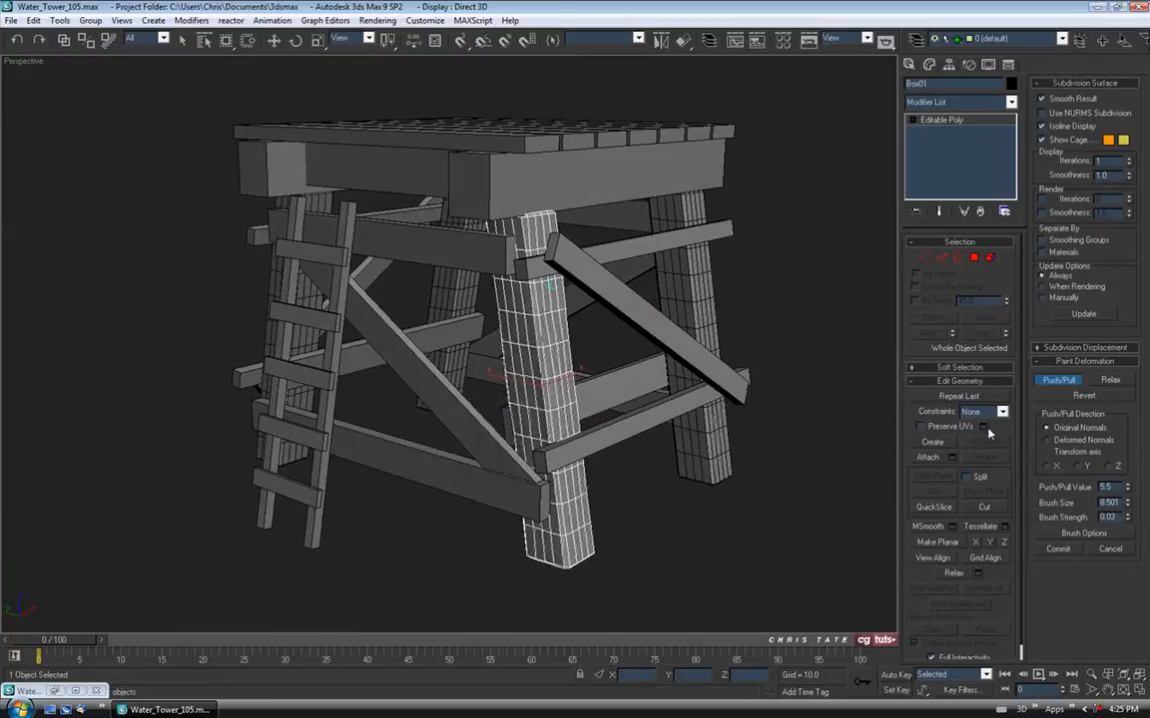
Turn off the Push/Pull brush, select the neighbouring leg at the far end of the diagonal brace and isolate it
{"action": "left_click", "coordinate": [1049, 387]}
{"action": "middle_click_drag", "start_coordinate": [713, 371], "coordinate": [630, 382]}
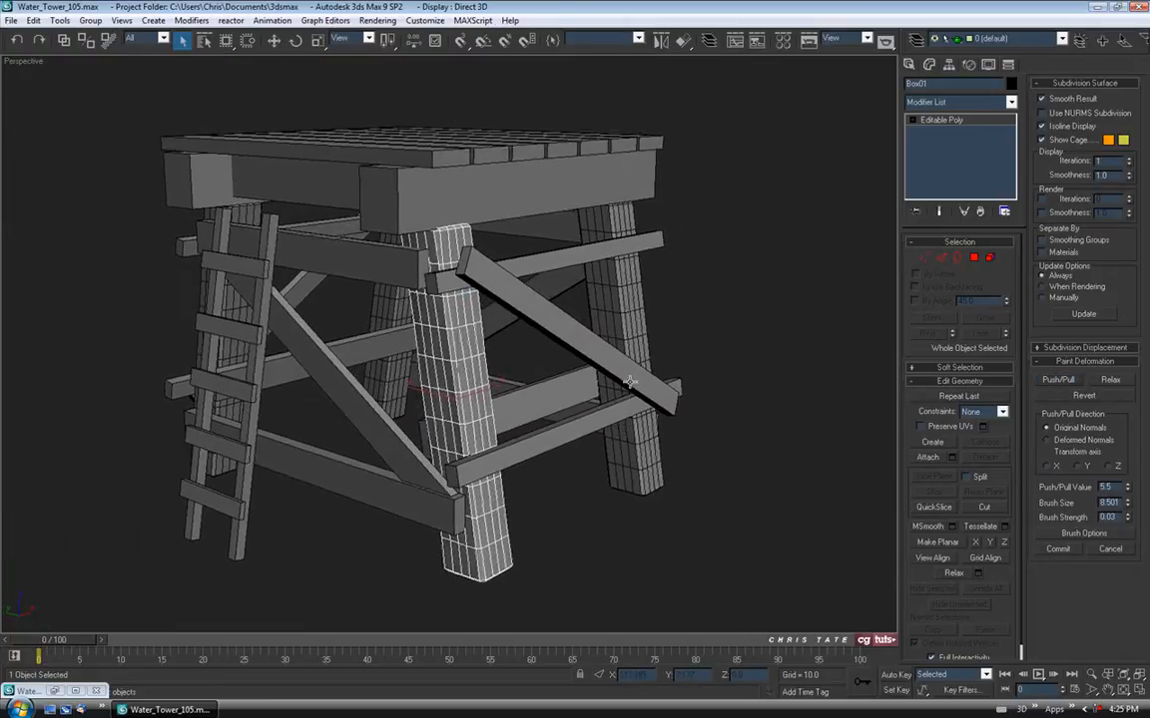
{"action": "left_click", "coordinate": [620, 283]}
{"action": "middle_click_drag", "start_coordinate": [620, 283], "coordinate": [635, 356], "text": "alt"}
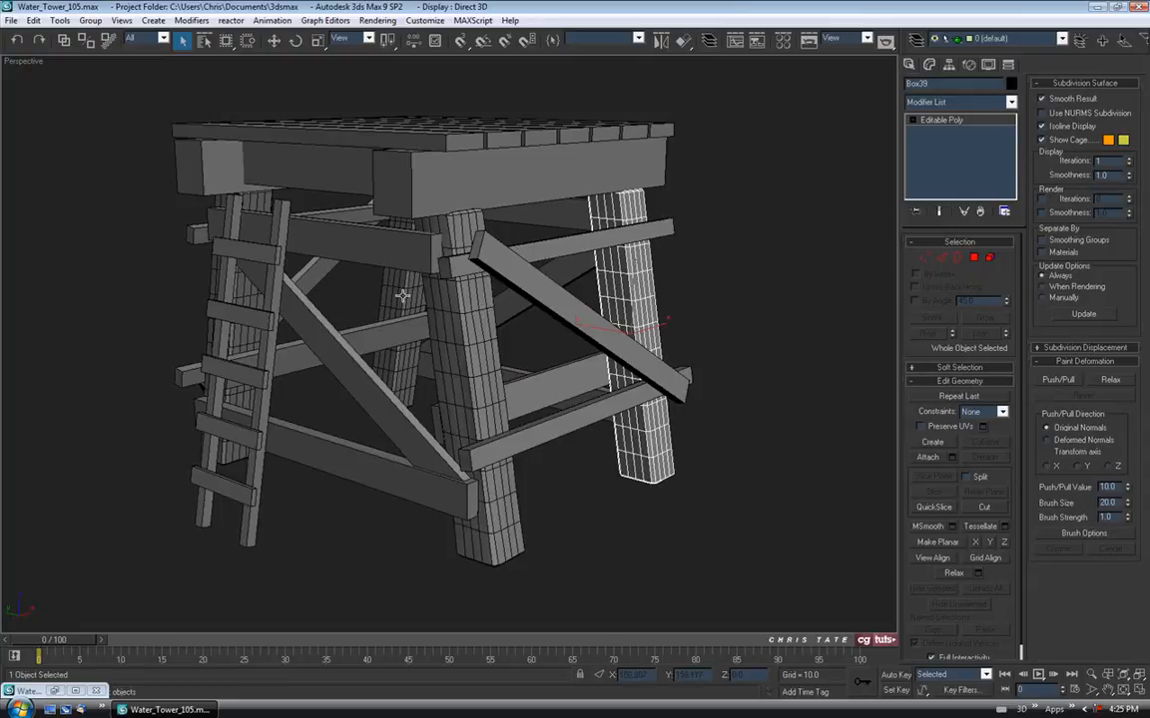
{"action": "middle_click_drag", "start_coordinate": [493, 340], "coordinate": [485, 332], "text": "alt"}
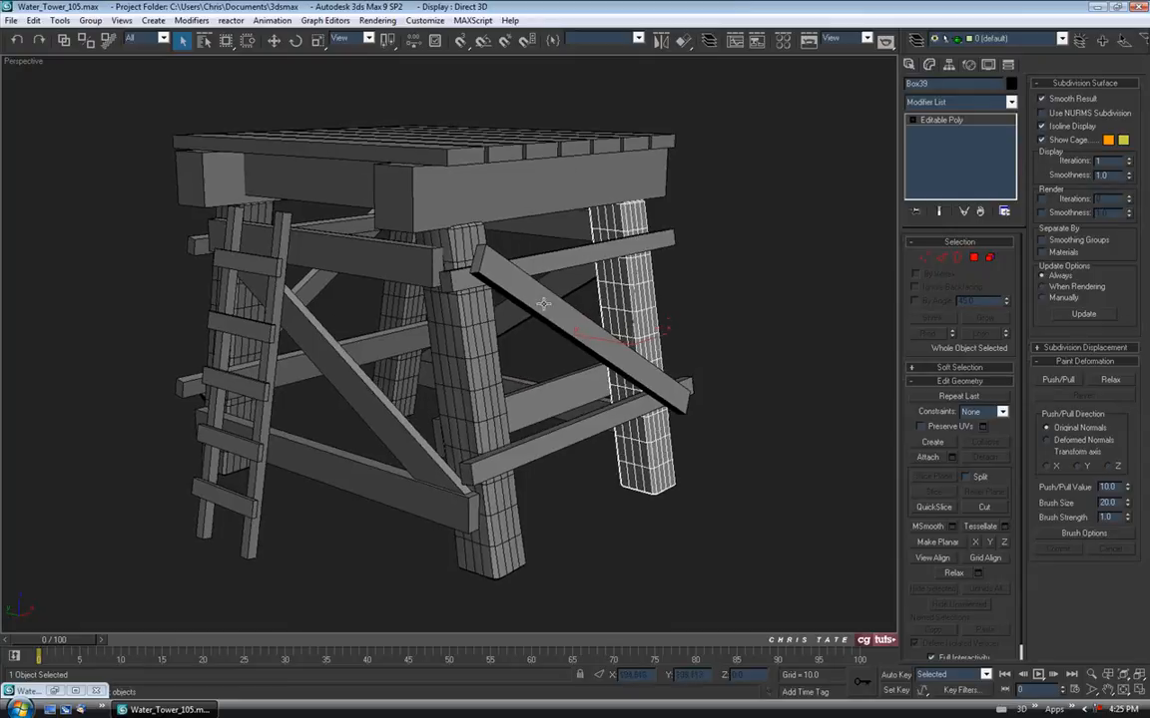
{"action": "middle_click_drag", "start_coordinate": [563, 376], "coordinate": [521, 390]}
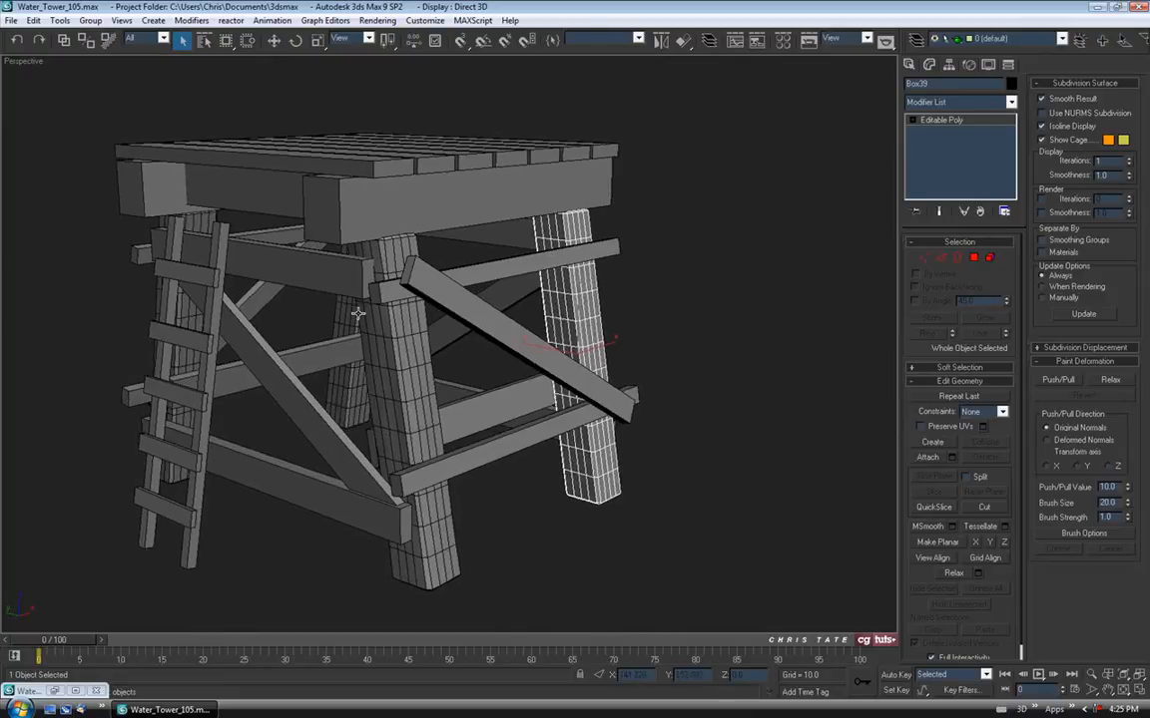
{"action": "middle_click_drag", "start_coordinate": [452, 415], "coordinate": [481, 460], "text": "alt"}
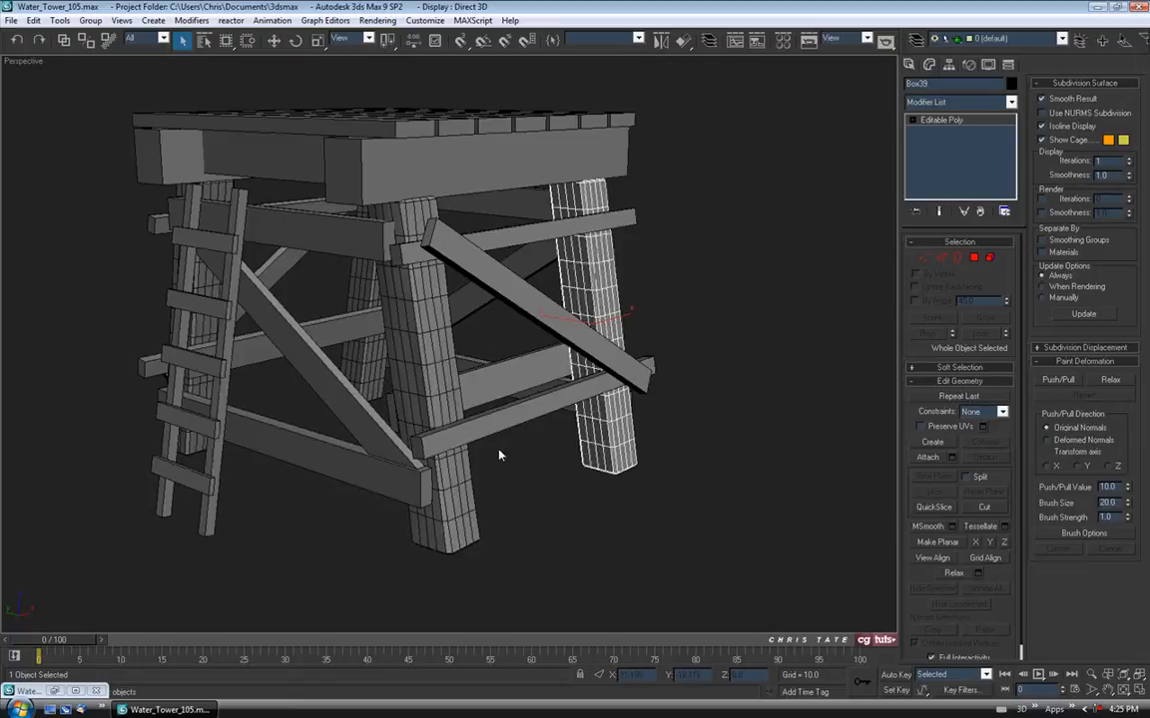
{"action": "middle_click_drag", "start_coordinate": [531, 286], "coordinate": [600, 414], "text": "alt"}
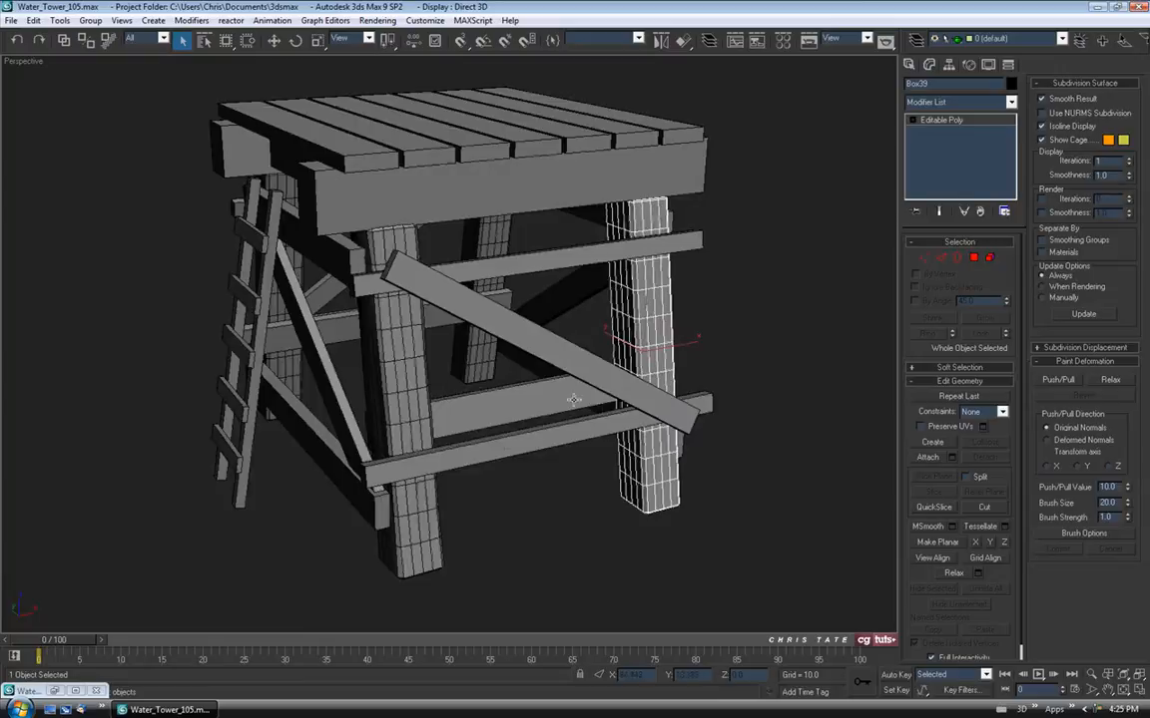
{"action": "middle_click_drag", "start_coordinate": [631, 330], "coordinate": [497, 461], "text": "alt"}
{"action": "middle_click_drag", "start_coordinate": [587, 396], "coordinate": [619, 422]}
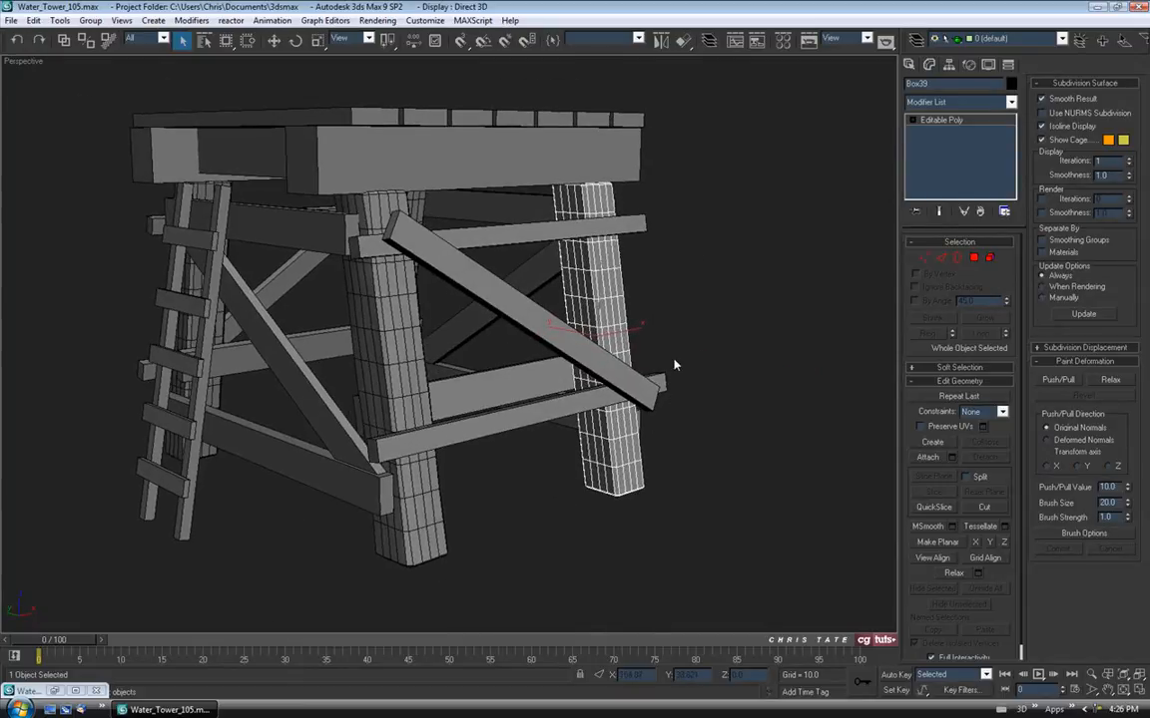
{"action": "middle_click_drag", "start_coordinate": [674, 364], "coordinate": [617, 376]}
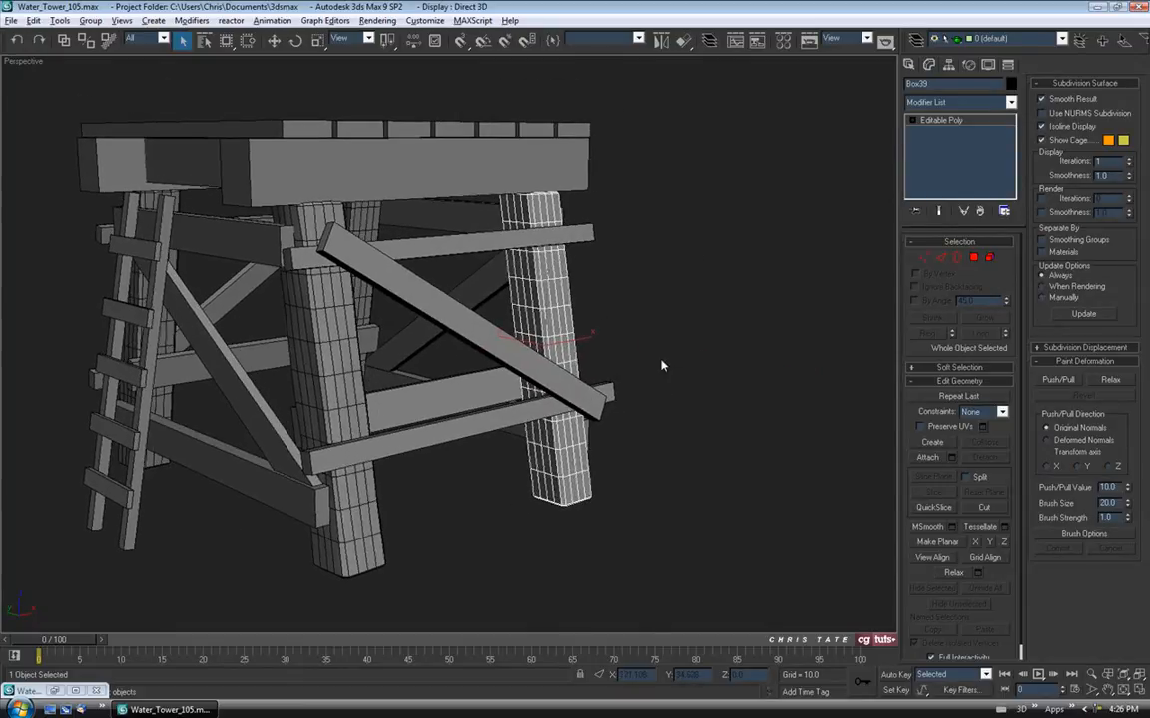
{"action": "key", "text": "alt+q"}
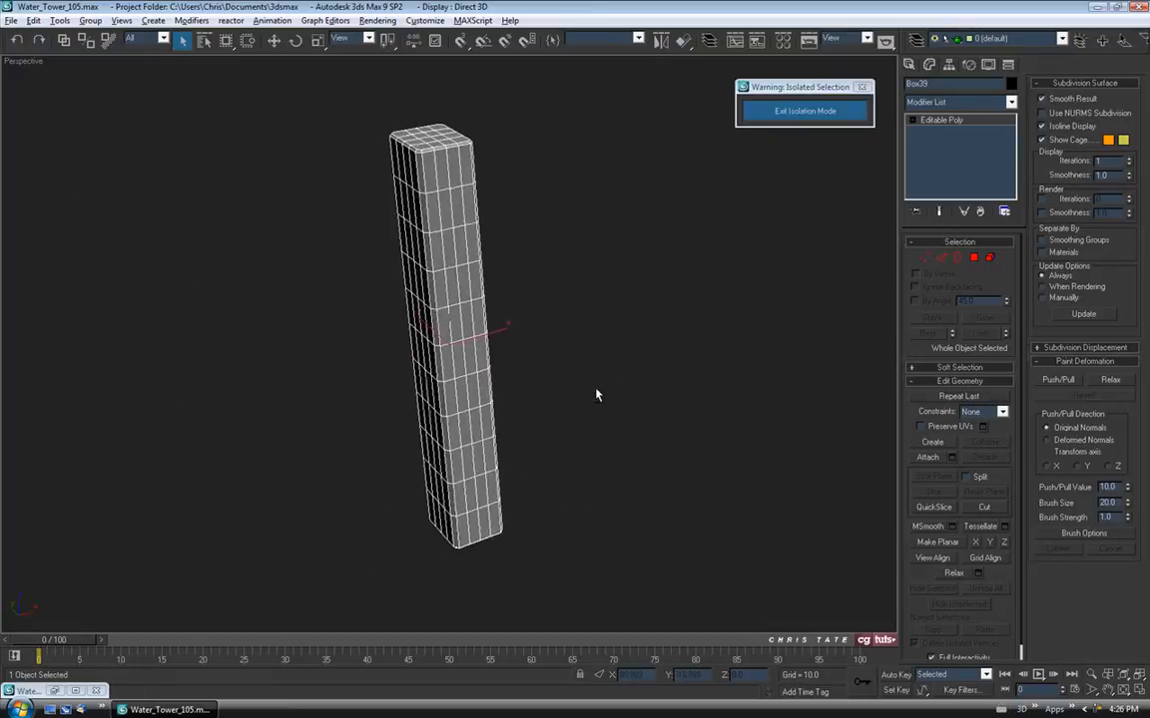
Activate Push/Pull with value 5.7, brush size 12.4 and strength 0.02, and paint strokes along the isolated leg's top and faces
{"action": "left_click", "coordinate": [1046, 385]}
{"action": "mouse_move", "coordinate": [494, 350]}
{"action": "middle_mouse_down"}
{"action": "mouse_move", "coordinate": [505, 367]}
{"action": "mouse_move", "coordinate": [534, 243]}
{"action": "middle_mouse_up"}
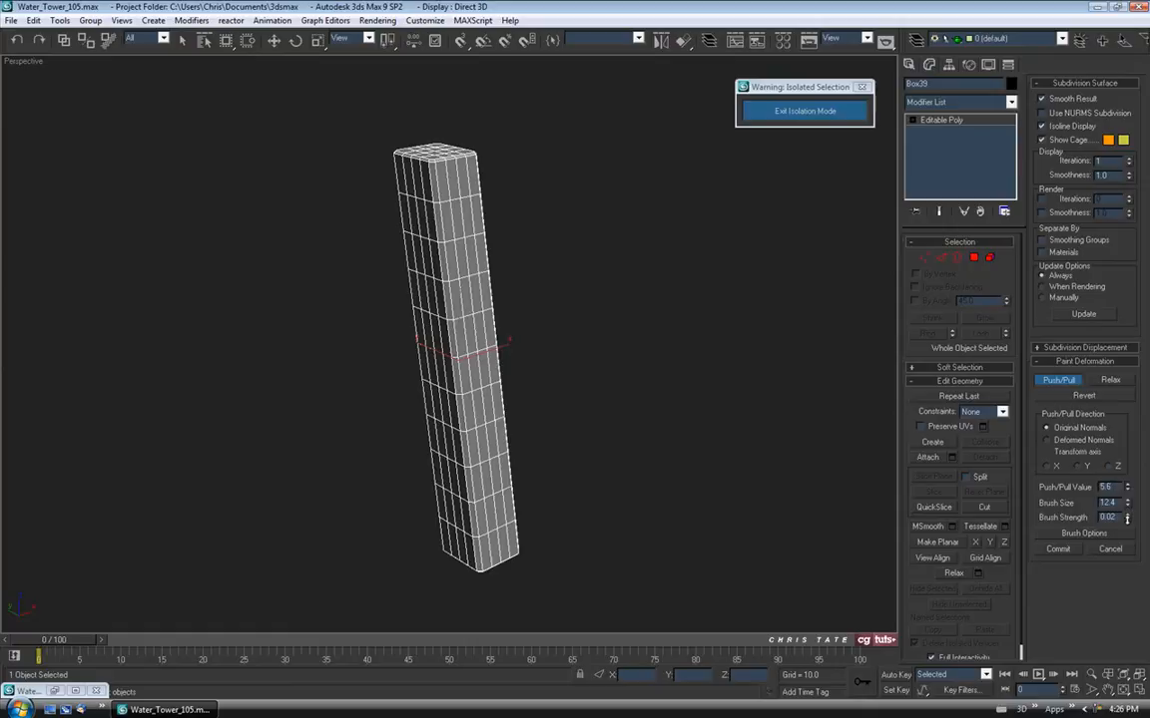
{"action": "middle_click_drag", "start_coordinate": [482, 306], "coordinate": [484, 262]}
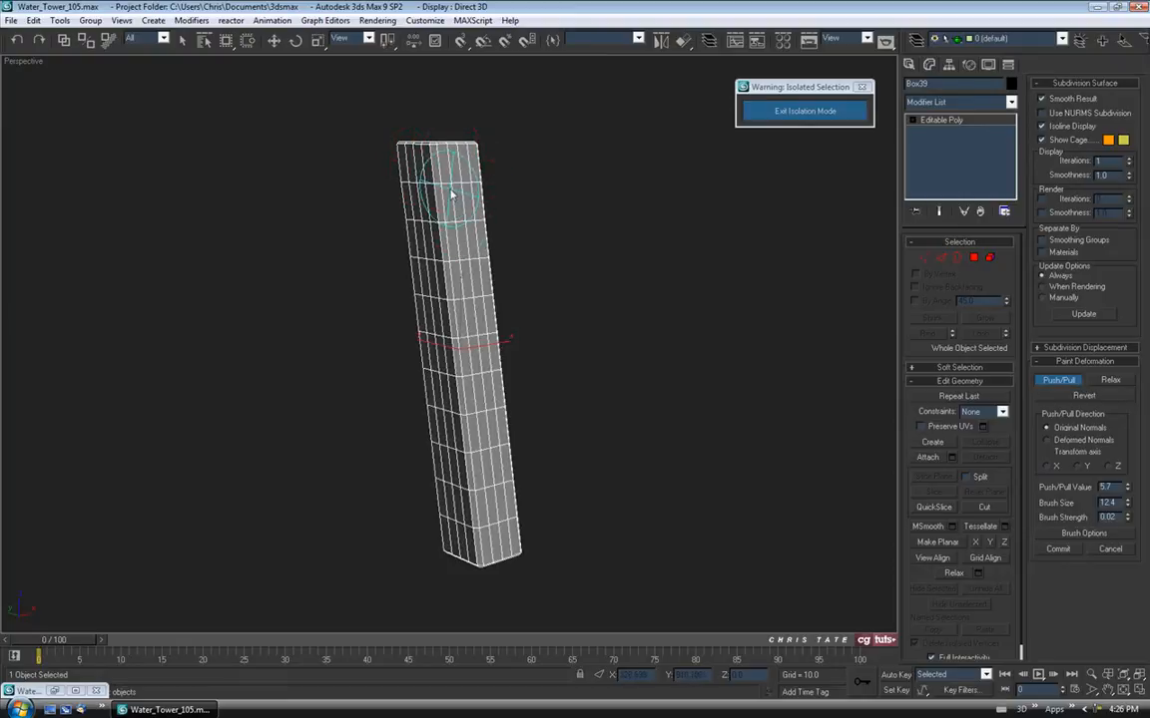
{"action": "middle_click_drag", "start_coordinate": [451, 330], "coordinate": [457, 327], "text": "alt"}
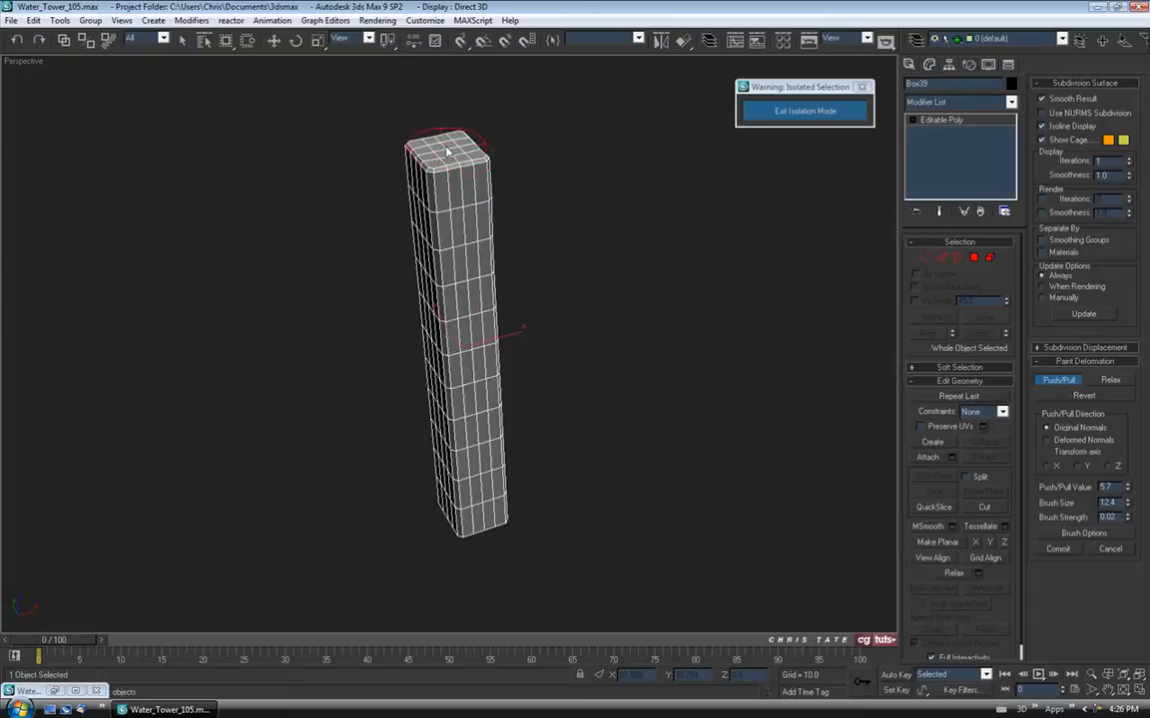
{"action": "mouse_move", "coordinate": [463, 233]}
{"action": "middle_mouse_down", "text": "alt"}
{"action": "mouse_move", "coordinate": [509, 176]}
{"action": "mouse_move", "coordinate": [419, 168]}
{"action": "middle_mouse_up", "text": "alt"}
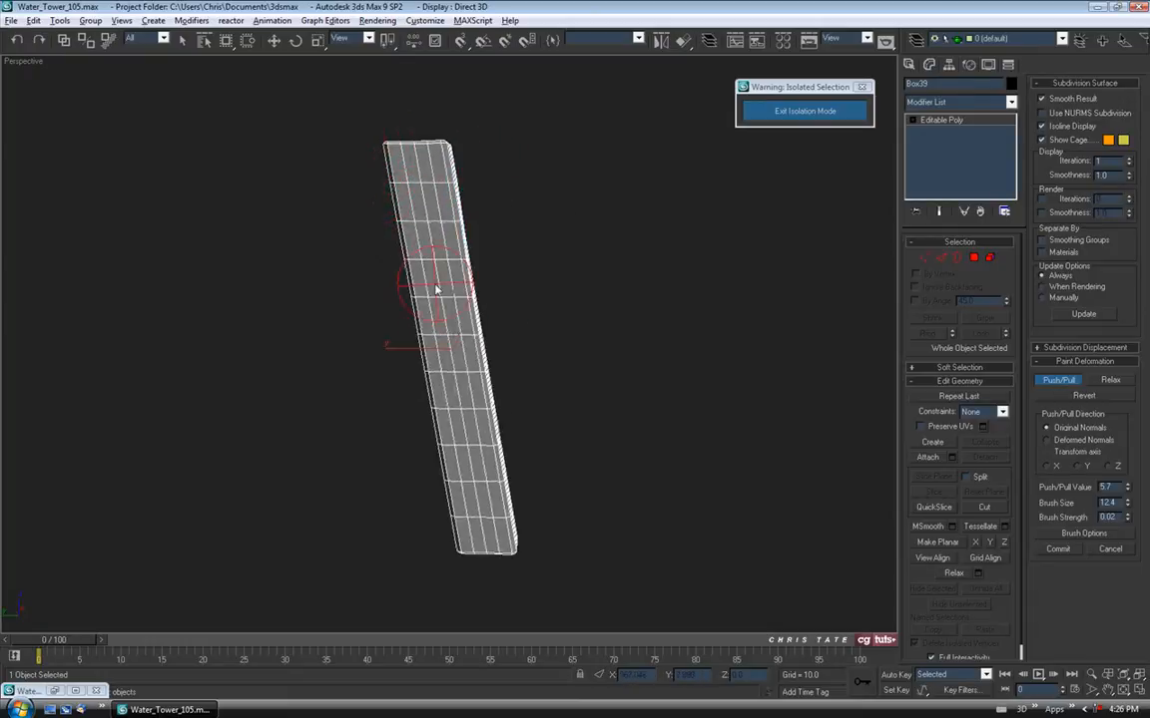
{"action": "mouse_move", "coordinate": [462, 485]}
{"action": "middle_mouse_down", "text": "alt"}
{"action": "mouse_move", "coordinate": [462, 454]}
{"action": "mouse_move", "coordinate": [473, 487]}
{"action": "middle_mouse_up", "text": "alt"}
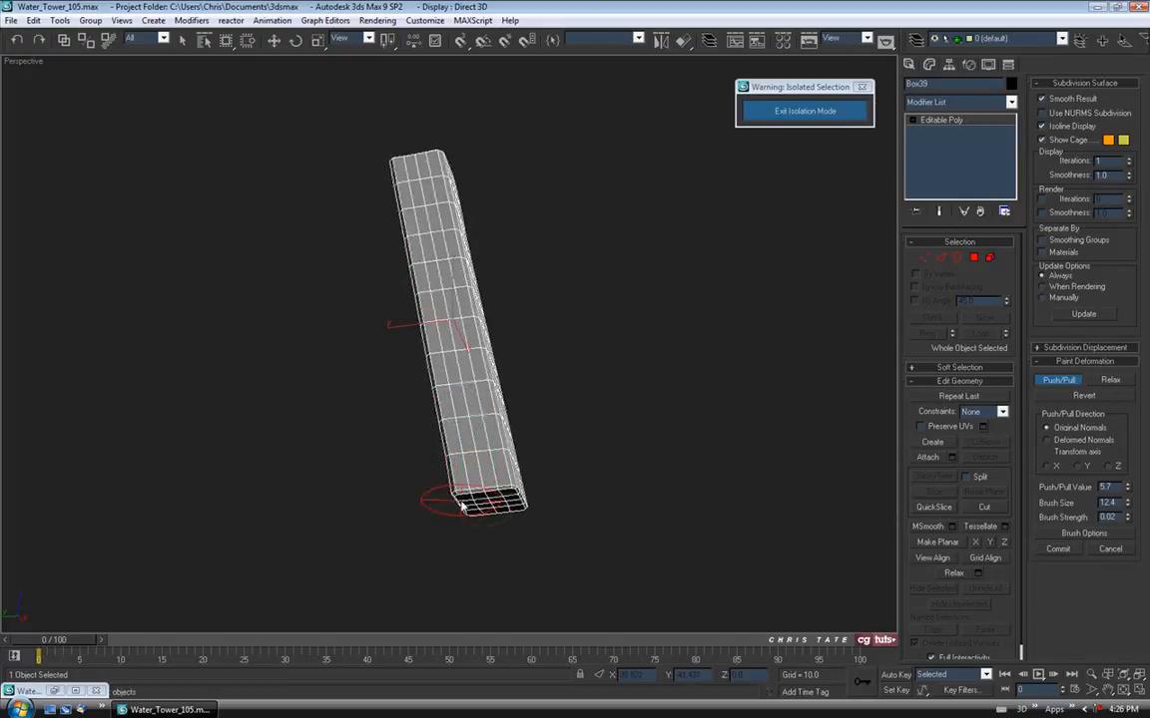
Paint Push/Pull strokes on the leg's lower corners and around its base
{"action": "mouse_move", "coordinate": [516, 470]}
{"action": "middle_mouse_down", "text": "alt"}
{"action": "mouse_move", "coordinate": [475, 481]}
{"action": "mouse_move", "coordinate": [482, 379]}
{"action": "mouse_move", "coordinate": [431, 390]}
{"action": "middle_mouse_up", "text": "alt"}
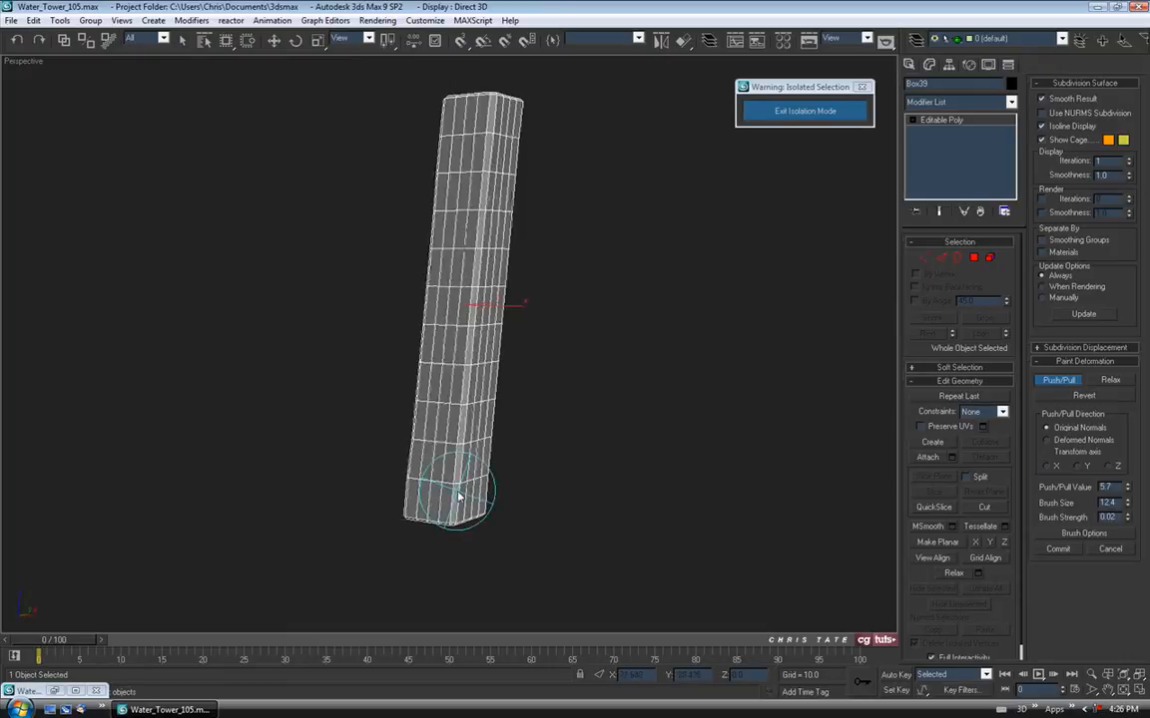
{"action": "middle_click_drag", "start_coordinate": [484, 461], "coordinate": [476, 402], "text": "alt"}
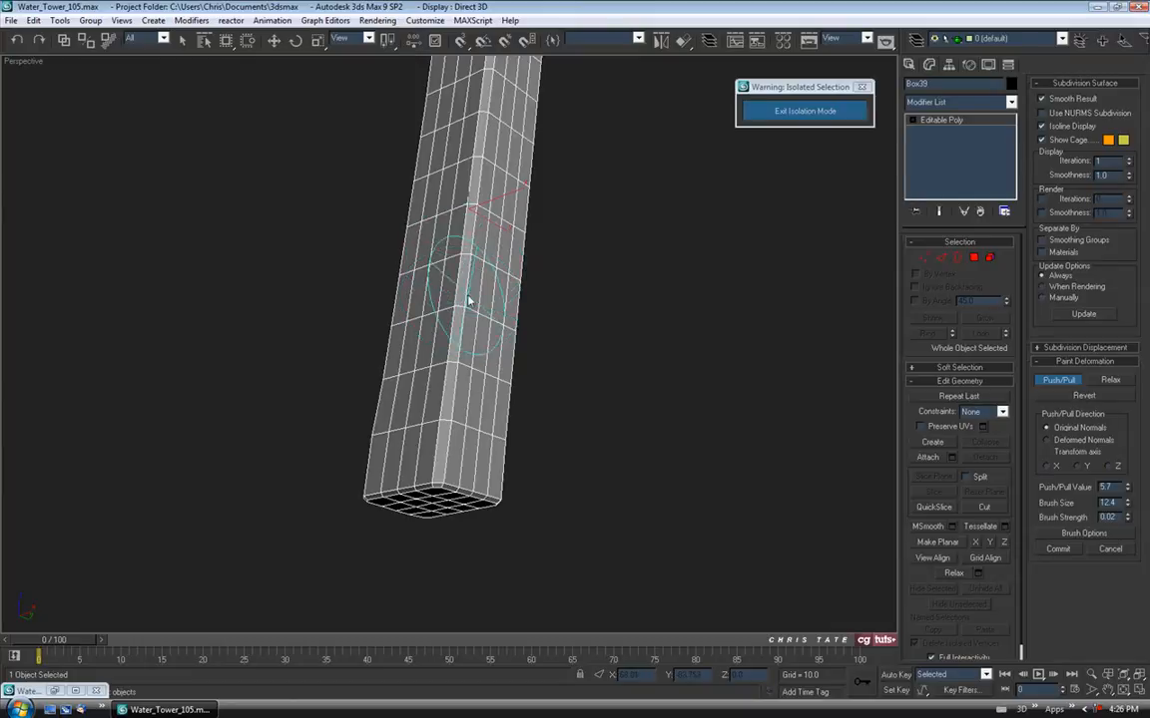
{"action": "mouse_move", "coordinate": [475, 310]}
{"action": "middle_mouse_down", "text": "alt"}
{"action": "mouse_move", "coordinate": [441, 441]}
{"action": "mouse_move", "coordinate": [389, 503]}
{"action": "middle_mouse_up", "text": "alt"}
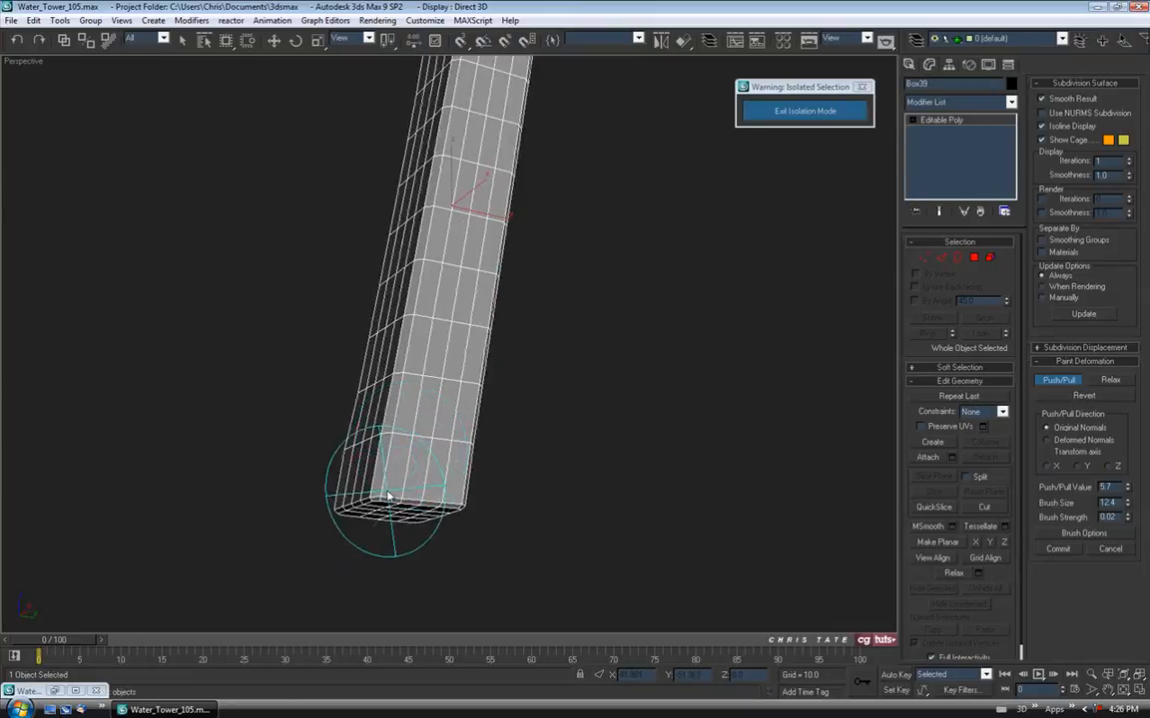
{"action": "mouse_move", "coordinate": [439, 454]}
{"action": "middle_mouse_down", "text": "alt"}
{"action": "mouse_move", "coordinate": [436, 521]}
{"action": "mouse_move", "coordinate": [397, 480]}
{"action": "middle_mouse_up", "text": "alt"}
{"action": "mouse_move", "coordinate": [397, 451]}
{"action": "left_mouse_down"}
{"action": "mouse_move", "coordinate": [385, 475]}
{"action": "mouse_move", "coordinate": [404, 419]}
{"action": "left_mouse_up"}
{"action": "left_click_drag", "start_coordinate": [383, 531], "coordinate": [397, 498]}
Deform the corner and side of the leg's upper half with Push/Pull strokes
{"action": "middle_click_drag", "start_coordinate": [410, 353], "coordinate": [430, 579]}
{"action": "mouse_move", "coordinate": [454, 180]}
{"action": "left_mouse_down"}
{"action": "mouse_move", "coordinate": [505, 243]}
{"action": "mouse_move", "coordinate": [457, 169]}
{"action": "mouse_move", "coordinate": [424, 224]}
{"action": "mouse_move", "coordinate": [495, 192]}
{"action": "mouse_move", "coordinate": [444, 431]}
{"action": "mouse_move", "coordinate": [482, 365]}
{"action": "left_mouse_up"}
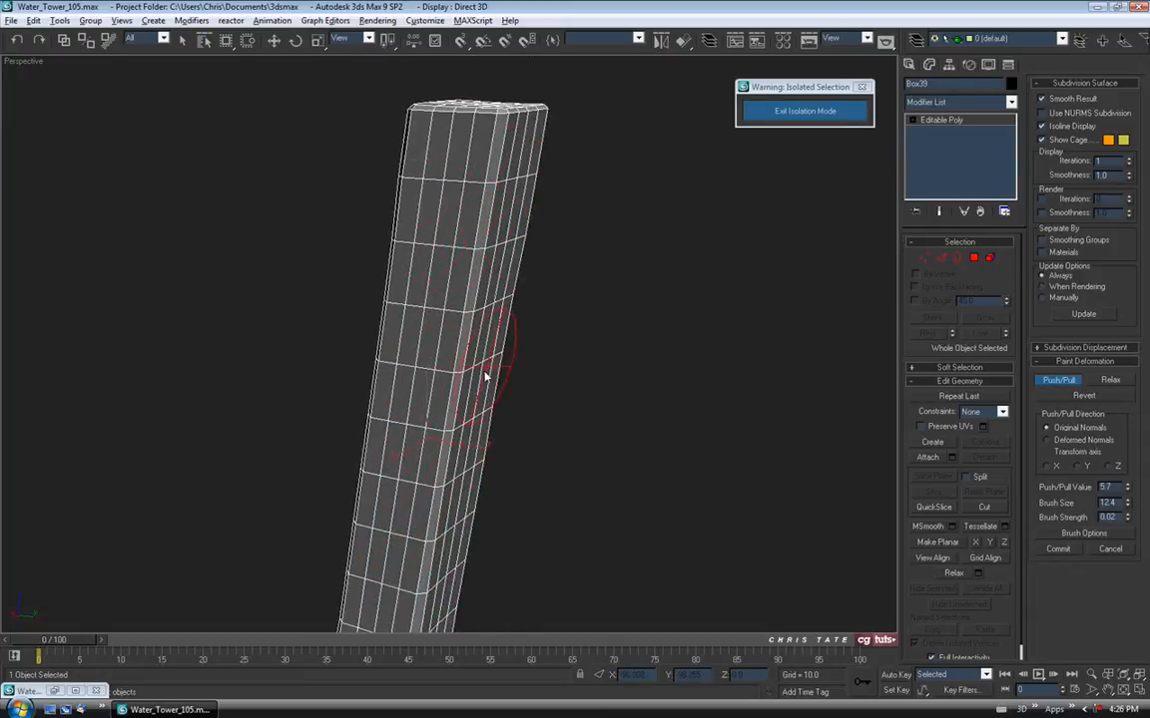
{"action": "scroll", "coordinate": [460, 489], "scroll_direction": "up", "scroll_amount": 2}
{"action": "scroll", "coordinate": [460, 489], "scroll_direction": "down", "scroll_amount": 2}
{"action": "left_click_drag", "start_coordinate": [531, 231], "coordinate": [529, 171]}
{"action": "mouse_move", "coordinate": [529, 172]}
{"action": "middle_mouse_down"}
{"action": "mouse_move", "coordinate": [517, 374]}
{"action": "mouse_move", "coordinate": [520, 236]}
{"action": "mouse_move", "coordinate": [368, 367]}
{"action": "mouse_move", "coordinate": [462, 282]}
{"action": "middle_mouse_up"}
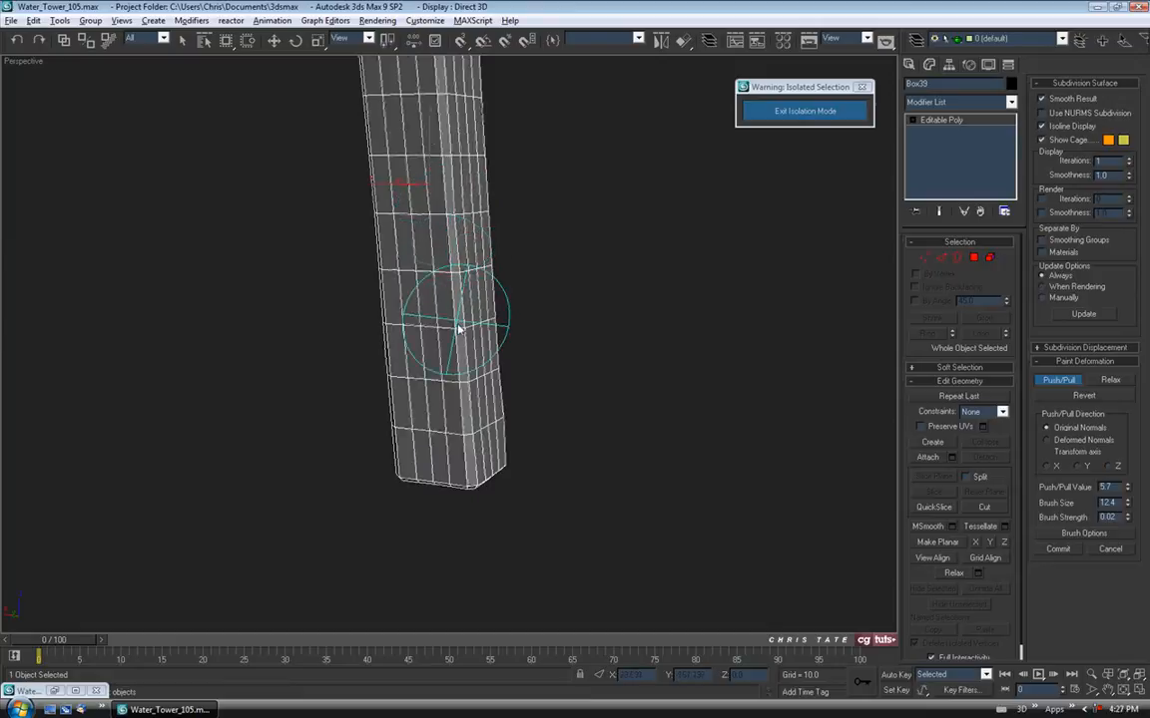
Paint Push/Pull strokes down the leg's remaining side and across its lower end
{"action": "mouse_move", "coordinate": [482, 397]}
{"action": "middle_mouse_down", "text": "alt"}
{"action": "mouse_move", "coordinate": [436, 410]}
{"action": "mouse_move", "coordinate": [504, 195]}
{"action": "middle_mouse_up", "text": "alt"}
{"action": "mouse_move", "coordinate": [499, 190]}
{"action": "left_mouse_down"}
{"action": "mouse_move", "coordinate": [495, 236]}
{"action": "mouse_move", "coordinate": [519, 281]}
{"action": "mouse_move", "coordinate": [526, 374]}
{"action": "left_mouse_up"}
{"action": "left_click_drag", "start_coordinate": [539, 419], "coordinate": [544, 454]}
{"action": "mouse_move", "coordinate": [657, 439]}
{"action": "middle_mouse_down", "text": "alt"}
{"action": "mouse_move", "coordinate": [545, 441]}
{"action": "mouse_move", "coordinate": [503, 522]}
{"action": "middle_mouse_up", "text": "alt"}
{"action": "mouse_move", "coordinate": [504, 522]}
{"action": "left_mouse_down"}
{"action": "mouse_move", "coordinate": [454, 505]}
{"action": "mouse_move", "coordinate": [530, 505]}
{"action": "left_mouse_up"}
{"action": "middle_click_drag", "start_coordinate": [531, 505], "coordinate": [471, 502], "text": "alt"}
{"action": "scroll", "coordinate": [471, 502], "scroll_direction": "down", "scroll_amount": 5}
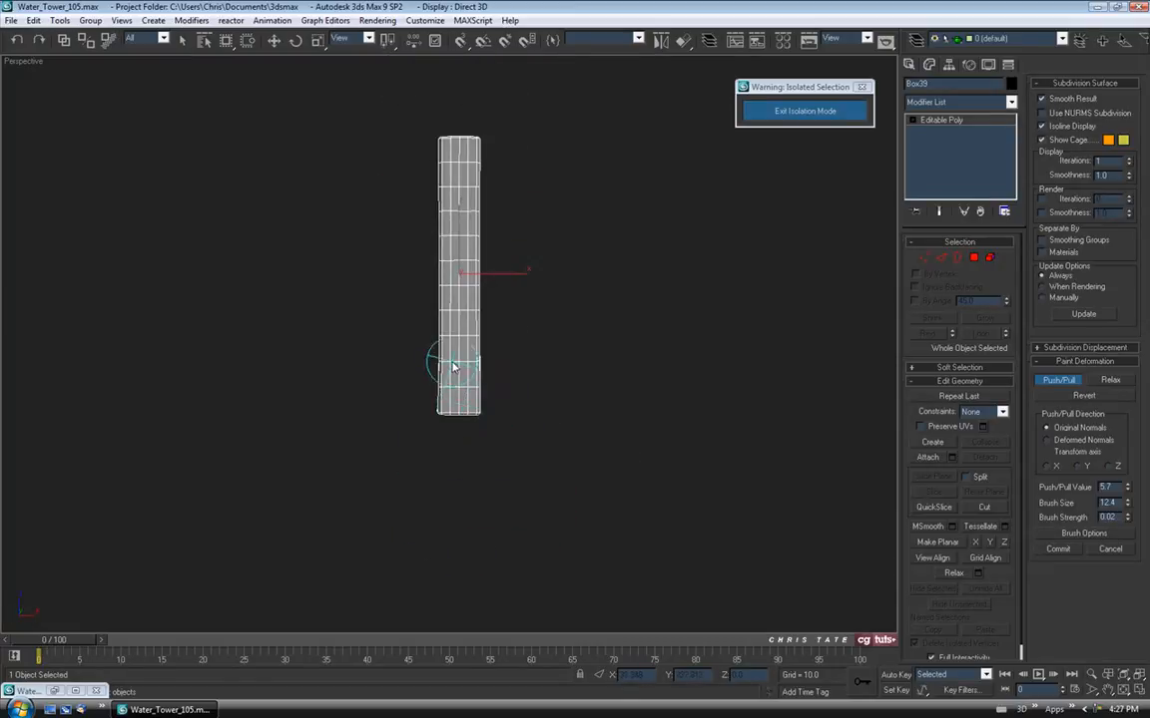
Reduce the brush size to about 10.8, set its strength to 0.03 and paint the leg's upper faces and edges
{"action": "middle_click_drag", "start_coordinate": [419, 471], "coordinate": [490, 341], "text": "alt"}
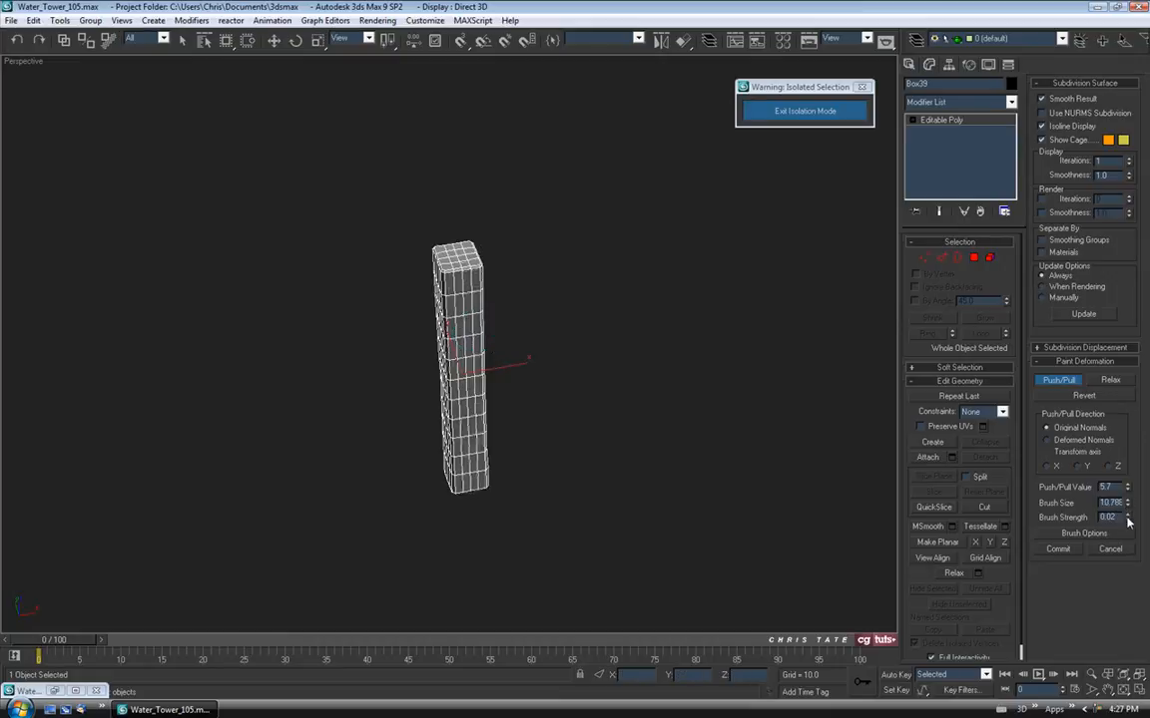
{"action": "scroll", "coordinate": [508, 323], "scroll_direction": "up", "scroll_amount": 6}
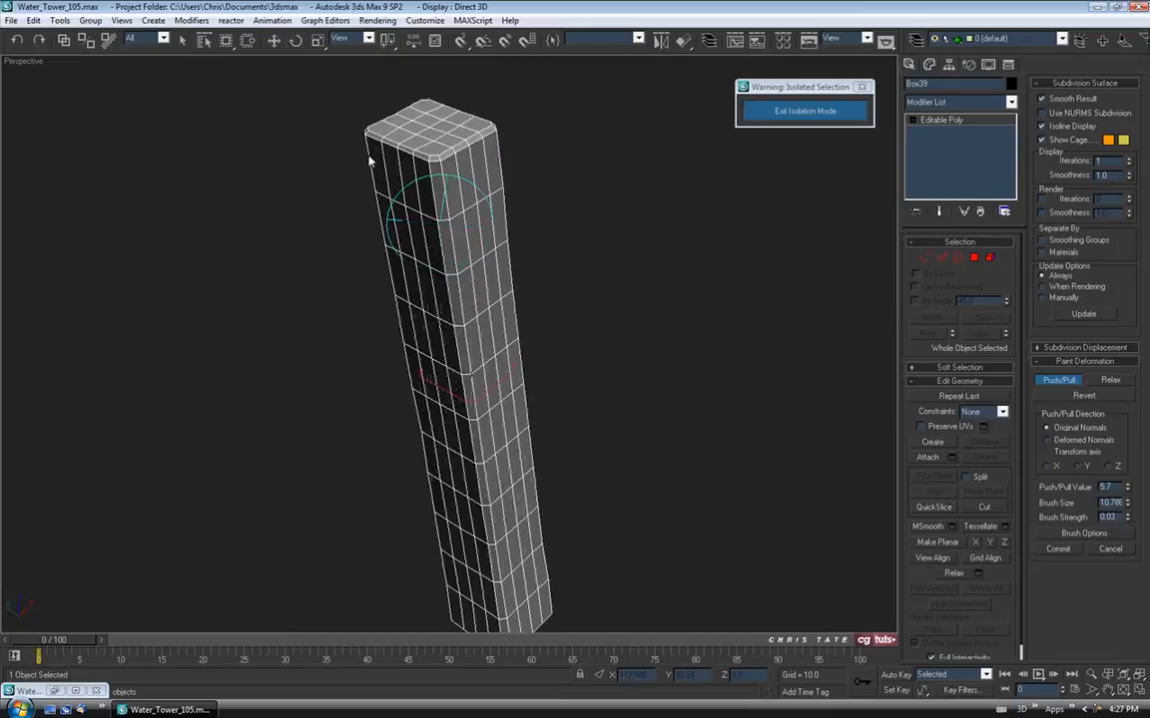
{"action": "mouse_move", "coordinate": [461, 374]}
{"action": "middle_mouse_down", "text": "alt"}
{"action": "mouse_move", "coordinate": [431, 328]}
{"action": "mouse_move", "coordinate": [434, 248]}
{"action": "mouse_move", "coordinate": [403, 326]}
{"action": "mouse_move", "coordinate": [487, 233]}
{"action": "middle_mouse_up", "text": "alt"}
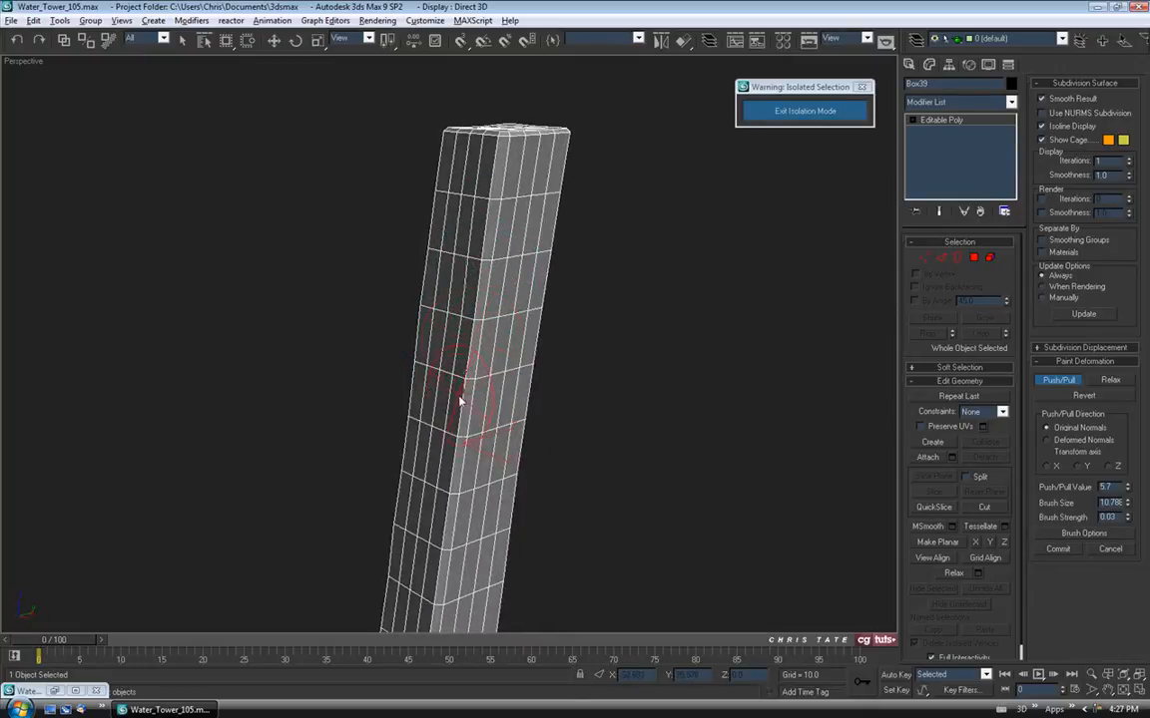
{"action": "mouse_move", "coordinate": [508, 524]}
{"action": "middle_mouse_down"}
{"action": "mouse_move", "coordinate": [539, 349]}
{"action": "mouse_move", "coordinate": [516, 282]}
{"action": "middle_mouse_up"}
{"action": "scroll", "coordinate": [519, 434], "scroll_direction": "down", "scroll_amount": 3}
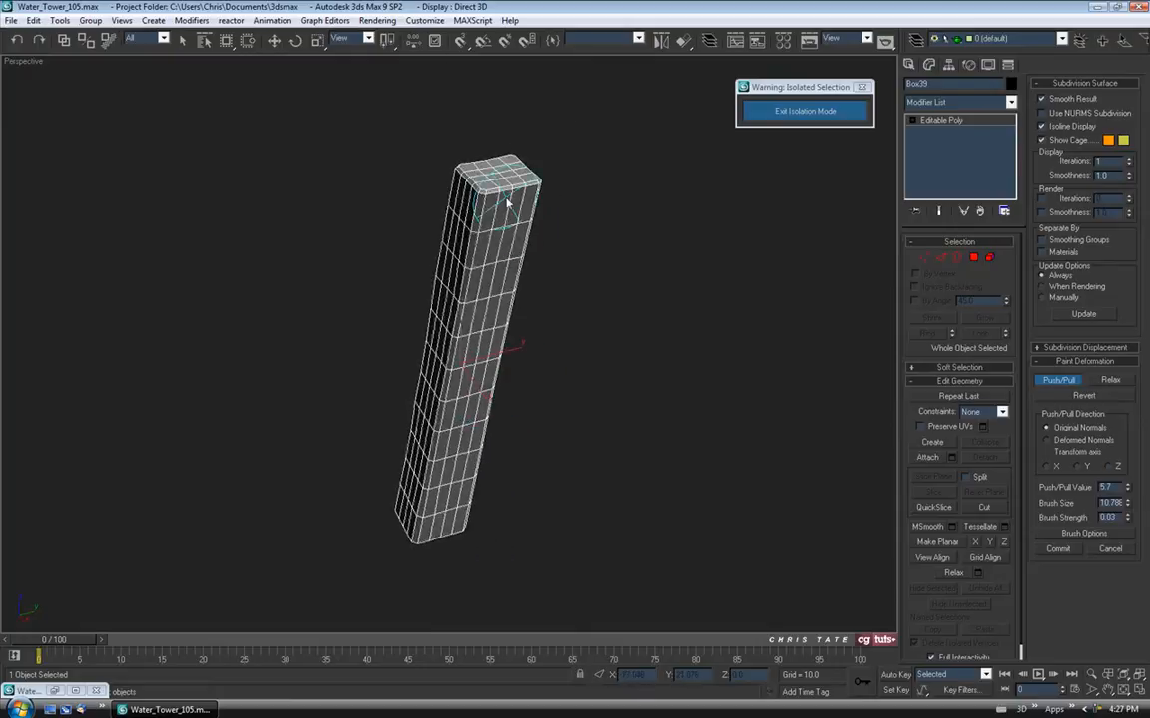
Finish the leg's irregular shape with Push/Pull strokes around its sides and base, checking it with the edges hidden
{"action": "mouse_move", "coordinate": [535, 337]}
{"action": "middle_mouse_down", "text": "alt"}
{"action": "mouse_move", "coordinate": [431, 333]}
{"action": "mouse_move", "coordinate": [475, 206]}
{"action": "middle_mouse_up", "text": "alt"}
{"action": "middle_click_drag", "start_coordinate": [446, 249], "coordinate": [612, 247], "text": "alt"}
{"action": "mouse_move", "coordinate": [474, 334]}
{"action": "middle_mouse_down", "text": "alt"}
{"action": "mouse_move", "coordinate": [512, 290]}
{"action": "mouse_move", "coordinate": [488, 252]}
{"action": "middle_mouse_up", "text": "alt"}
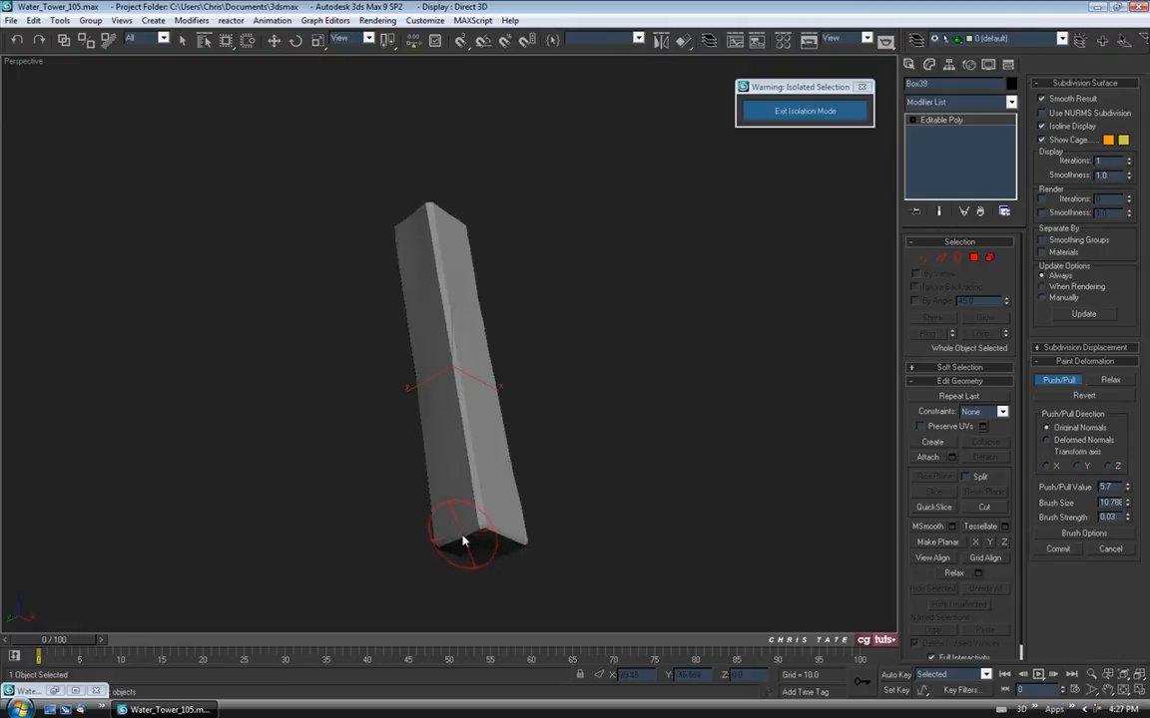
{"action": "mouse_move", "coordinate": [509, 544]}
{"action": "middle_mouse_down", "text": "alt"}
{"action": "mouse_move", "coordinate": [339, 536]}
{"action": "mouse_move", "coordinate": [394, 599]}
{"action": "mouse_move", "coordinate": [448, 540]}
{"action": "mouse_move", "coordinate": [374, 500]}
{"action": "mouse_move", "coordinate": [300, 493]}
{"action": "mouse_move", "coordinate": [451, 503]}
{"action": "mouse_move", "coordinate": [494, 486]}
{"action": "middle_mouse_up", "text": "alt"}
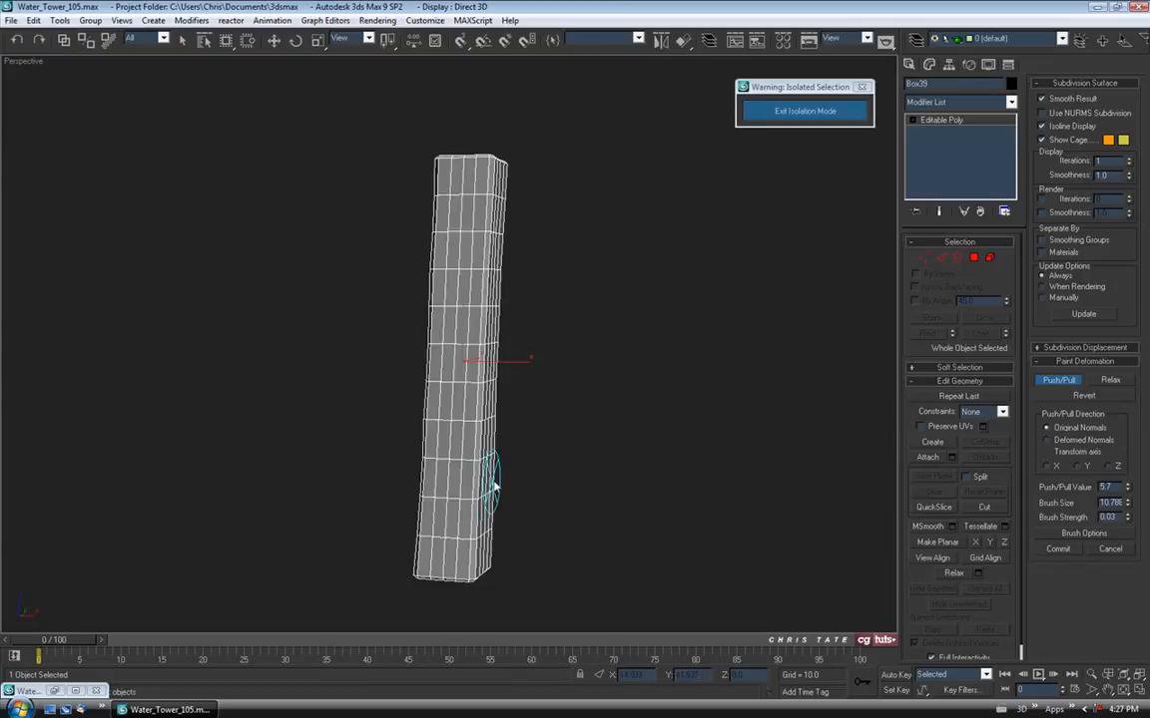
Exit isolation mode to bring back the whole tower around the deformed leg
{"action": "left_click", "coordinate": [758, 112]}
{"action": "scroll", "coordinate": [584, 329], "scroll_direction": "up", "scroll_amount": 2}
{"action": "middle_click_drag", "start_coordinate": [583, 330], "coordinate": [476, 386], "text": "alt"}
{"action": "scroll", "coordinate": [492, 355], "scroll_direction": "down", "scroll_amount": 3}
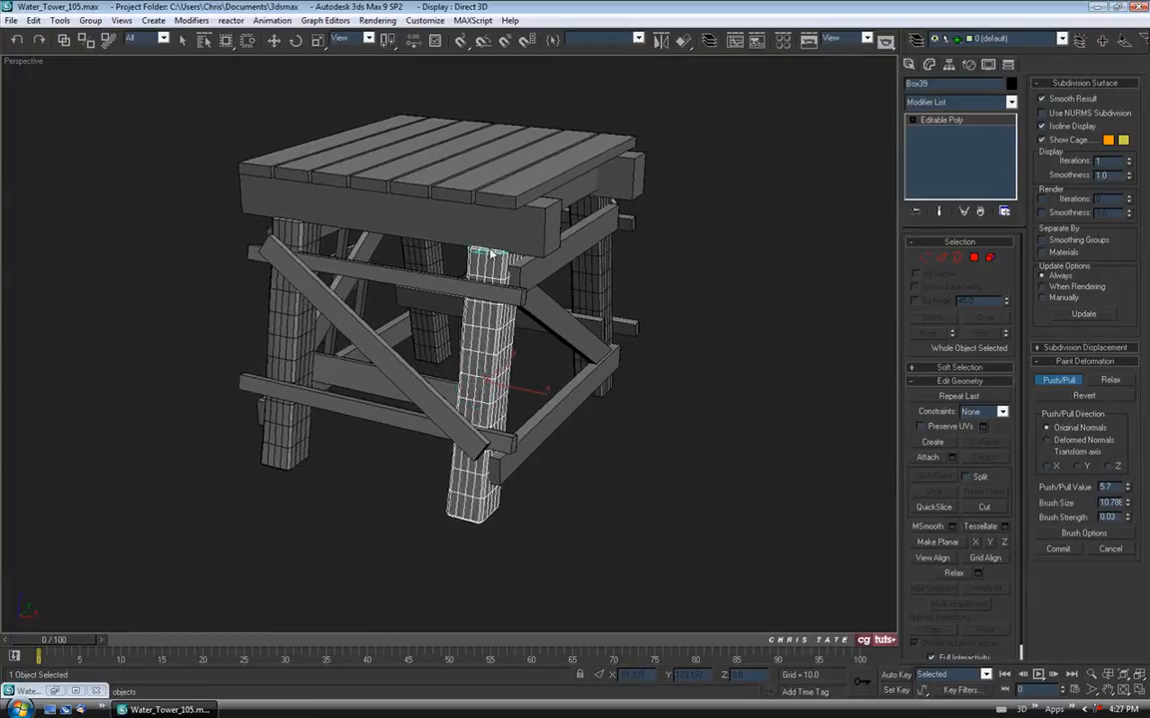
Examine from several sides how the second deformed leg meets the platform beam, cross braces and diagonal planks
{"action": "middle_click_drag", "start_coordinate": [482, 321], "coordinate": [469, 306], "text": "alt"}
{"action": "scroll", "coordinate": [289, 246], "scroll_direction": "up", "scroll_amount": 3}
{"action": "middle_click_drag", "start_coordinate": [311, 257], "coordinate": [299, 223]}
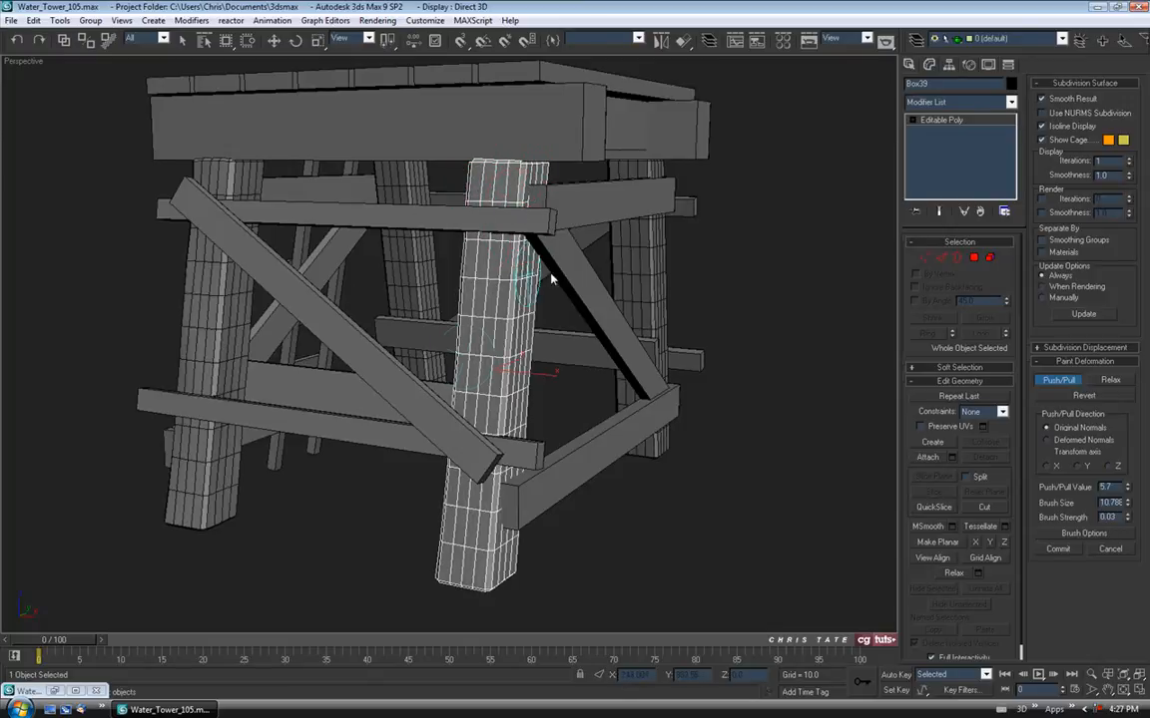
{"action": "middle_click_drag", "start_coordinate": [449, 354], "coordinate": [509, 321], "text": "alt"}
{"action": "mouse_move", "coordinate": [488, 403]}
{"action": "middle_mouse_down", "text": "alt"}
{"action": "mouse_move", "coordinate": [582, 403]}
{"action": "mouse_move", "coordinate": [583, 418]}
{"action": "mouse_move", "coordinate": [581, 402]}
{"action": "middle_mouse_up", "text": "alt"}
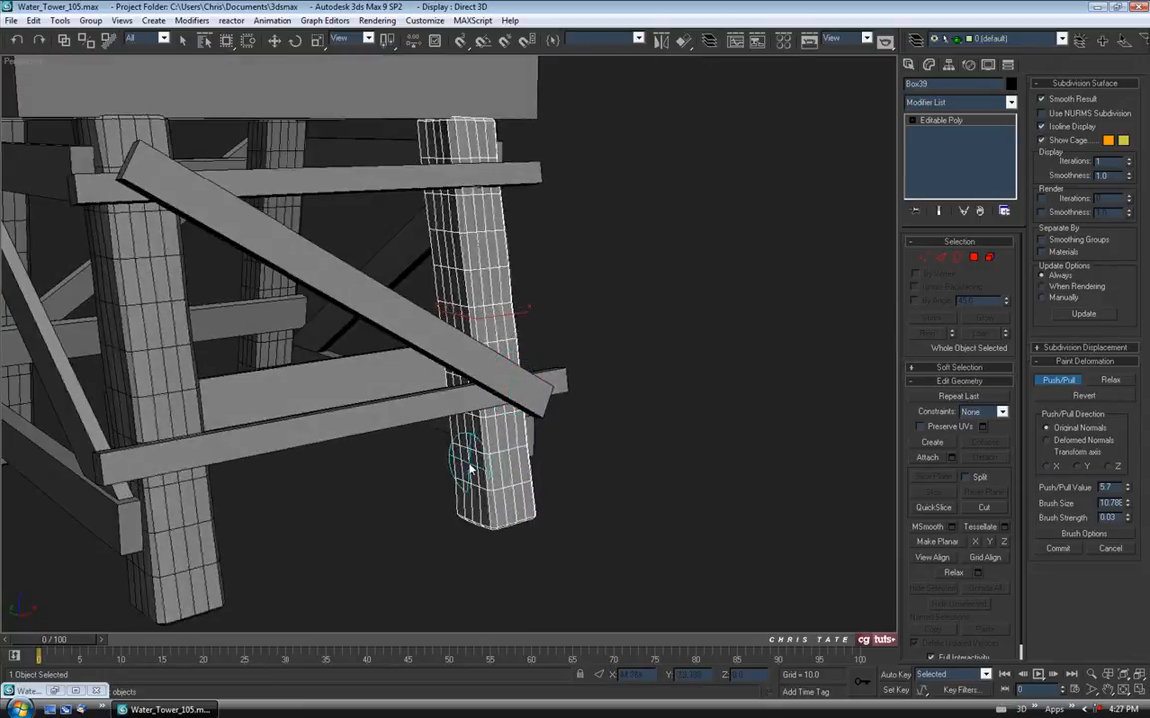
{"action": "mouse_move", "coordinate": [498, 491]}
{"action": "middle_mouse_down", "text": "alt"}
{"action": "mouse_move", "coordinate": [560, 467]}
{"action": "mouse_move", "coordinate": [513, 469]}
{"action": "middle_mouse_up", "text": "alt"}
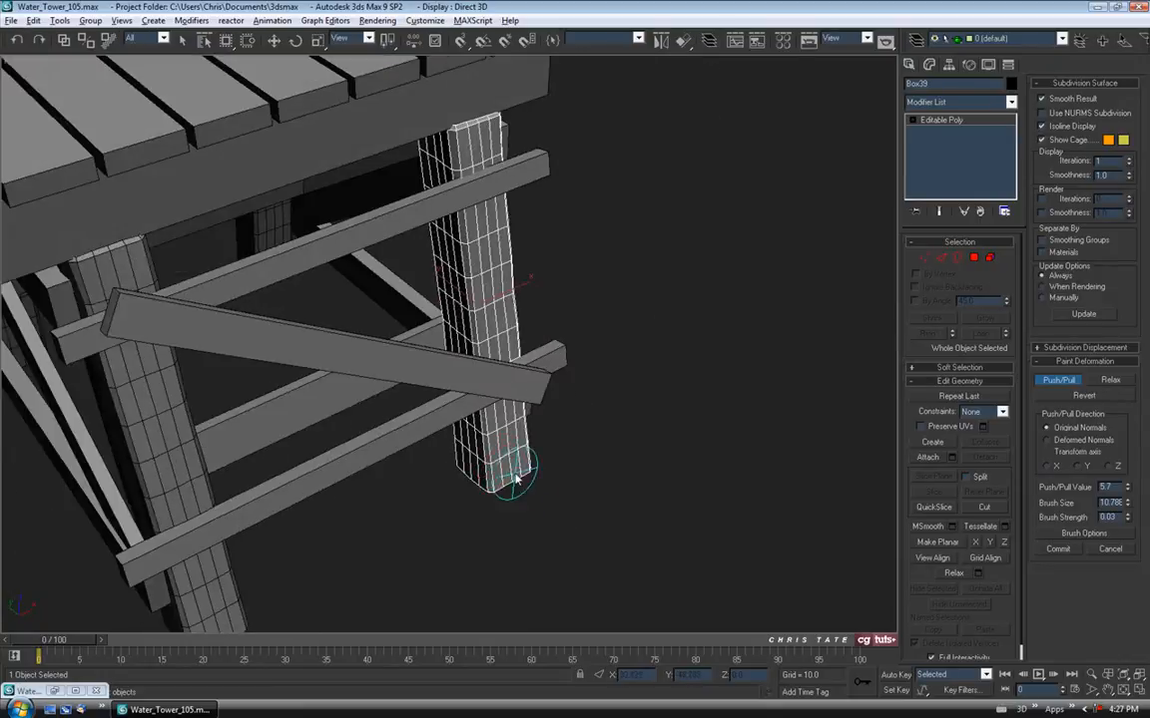
{"action": "mouse_move", "coordinate": [564, 511]}
{"action": "middle_mouse_down", "text": "alt"}
{"action": "mouse_move", "coordinate": [444, 426]}
{"action": "mouse_move", "coordinate": [469, 462]}
{"action": "middle_mouse_up", "text": "alt"}
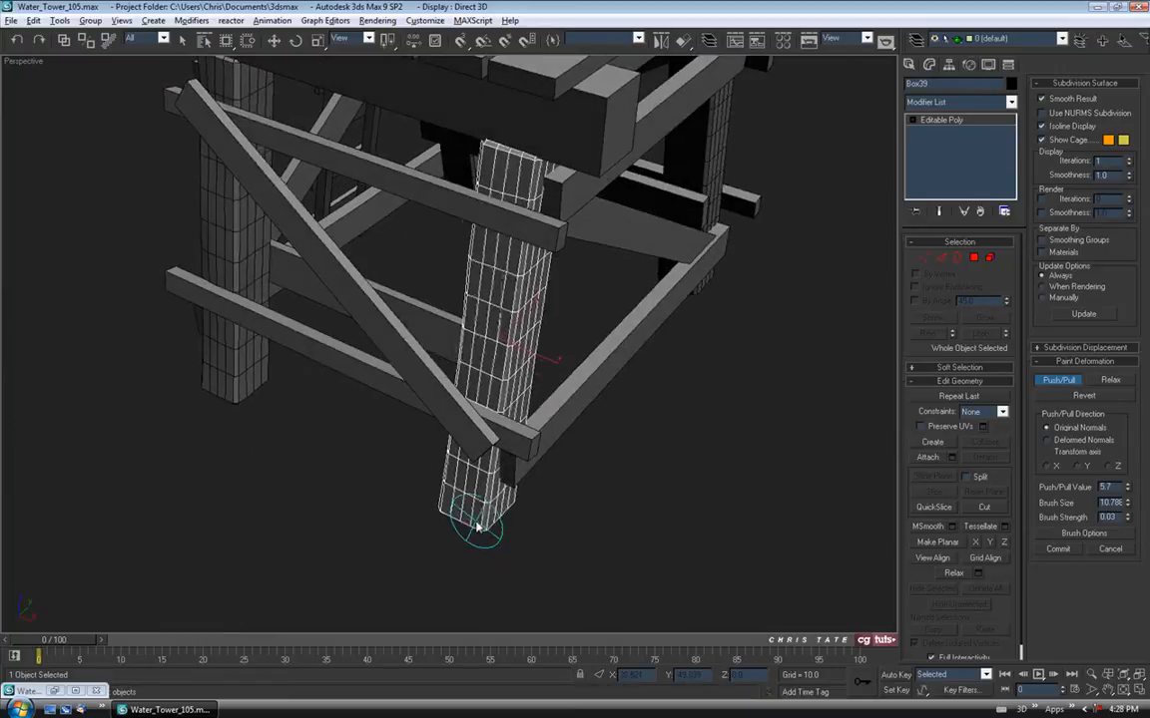
{"action": "mouse_move", "coordinate": [476, 544]}
{"action": "middle_mouse_down", "text": "alt"}
{"action": "mouse_move", "coordinate": [354, 383]}
{"action": "mouse_move", "coordinate": [418, 398]}
{"action": "mouse_move", "coordinate": [371, 439]}
{"action": "mouse_move", "coordinate": [439, 244]}
{"action": "mouse_move", "coordinate": [403, 298]}
{"action": "mouse_move", "coordinate": [431, 295]}
{"action": "mouse_move", "coordinate": [451, 337]}
{"action": "middle_mouse_up", "text": "alt"}
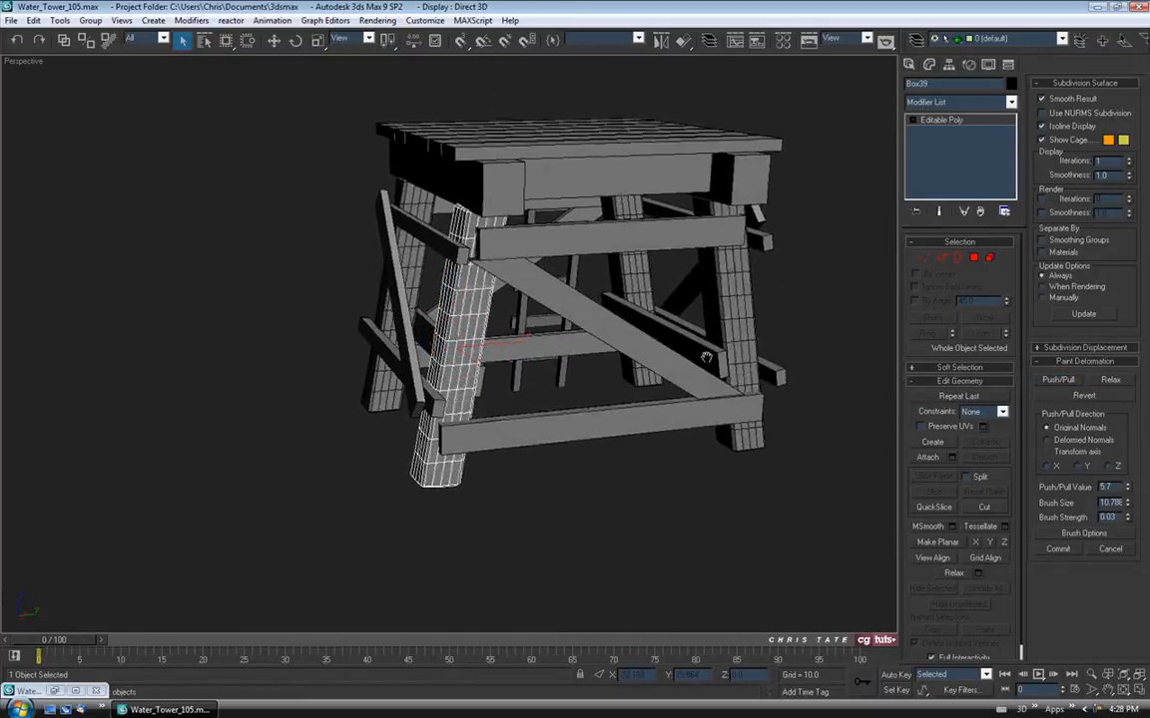
Isolate the third leg and begin Push/Pull strokes on its upper end with brush size 10.6 and strength 0.05
{"action": "middle_click_drag", "start_coordinate": [598, 400], "coordinate": [559, 317], "text": "alt"}
{"action": "key", "text": "alt+q"}
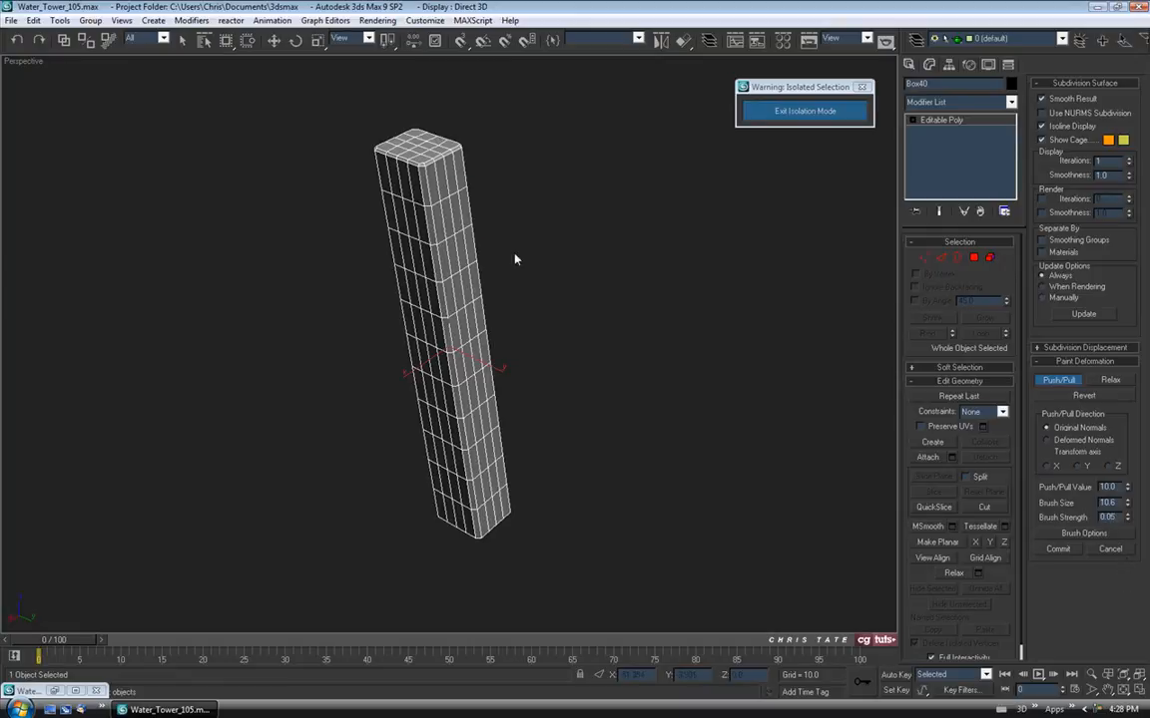
{"action": "middle_click_drag", "start_coordinate": [461, 188], "coordinate": [472, 226]}
{"action": "left_click_drag", "start_coordinate": [449, 191], "coordinate": [418, 185]}
{"action": "middle_click_drag", "start_coordinate": [474, 257], "coordinate": [436, 193], "text": "alt"}
{"action": "middle_click_drag", "start_coordinate": [459, 363], "coordinate": [658, 352], "text": "alt"}
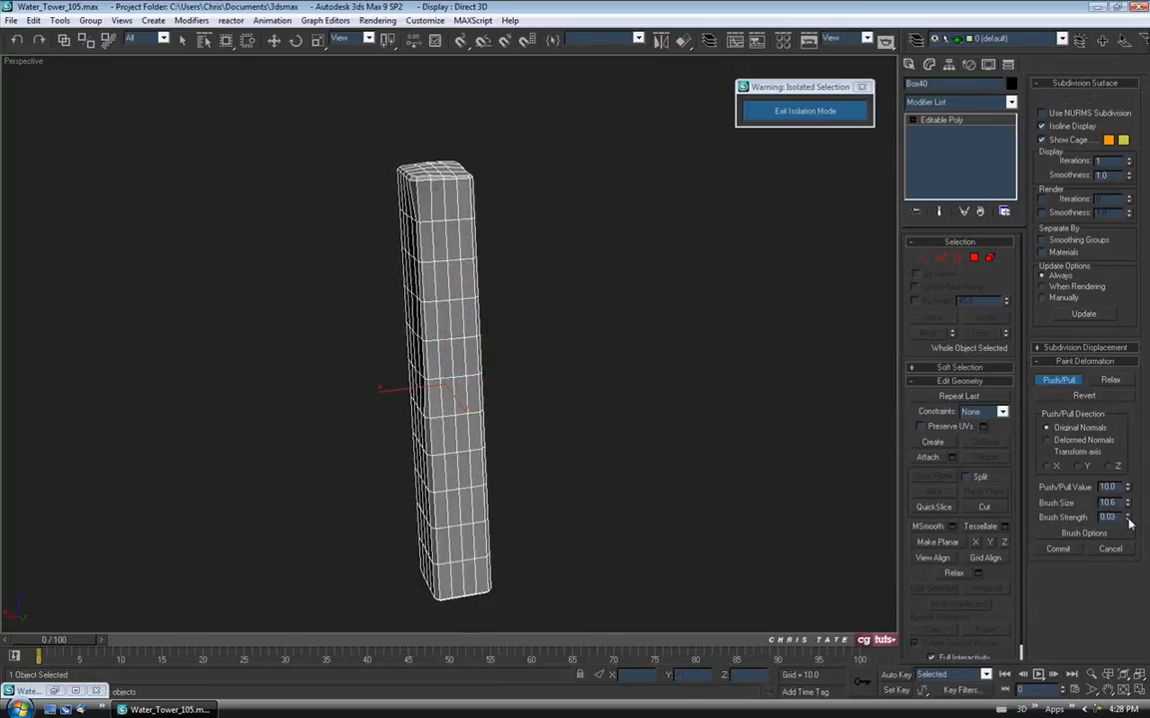
Reduce the brush strength to 0.03 and paint Push/Pull strokes along the full length of the leg's sides
{"action": "left_click_drag", "start_coordinate": [474, 206], "coordinate": [481, 523]}
{"action": "mouse_move", "coordinate": [476, 480]}
{"action": "middle_mouse_down", "text": "alt"}
{"action": "mouse_move", "coordinate": [489, 454]}
{"action": "mouse_move", "coordinate": [436, 469]}
{"action": "mouse_move", "coordinate": [439, 449]}
{"action": "middle_mouse_up", "text": "alt"}
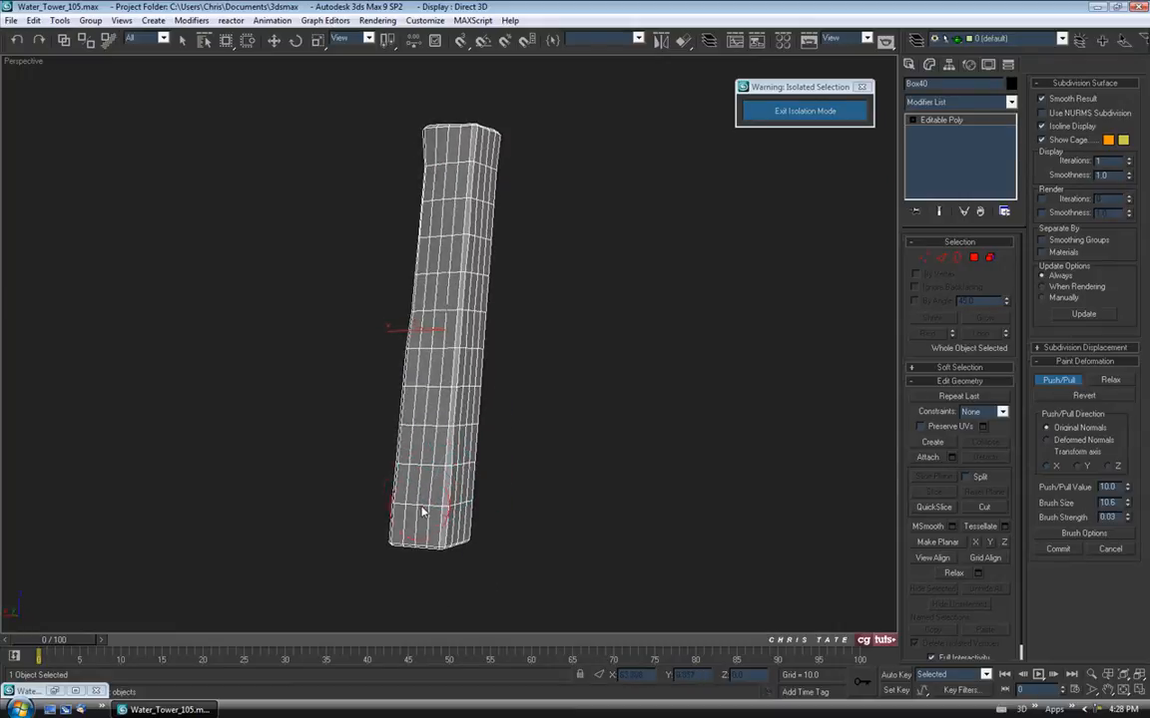
{"action": "mouse_move", "coordinate": [469, 504]}
{"action": "middle_mouse_down", "text": "alt"}
{"action": "mouse_move", "coordinate": [385, 500]}
{"action": "mouse_move", "coordinate": [475, 328]}
{"action": "middle_mouse_up", "text": "alt"}
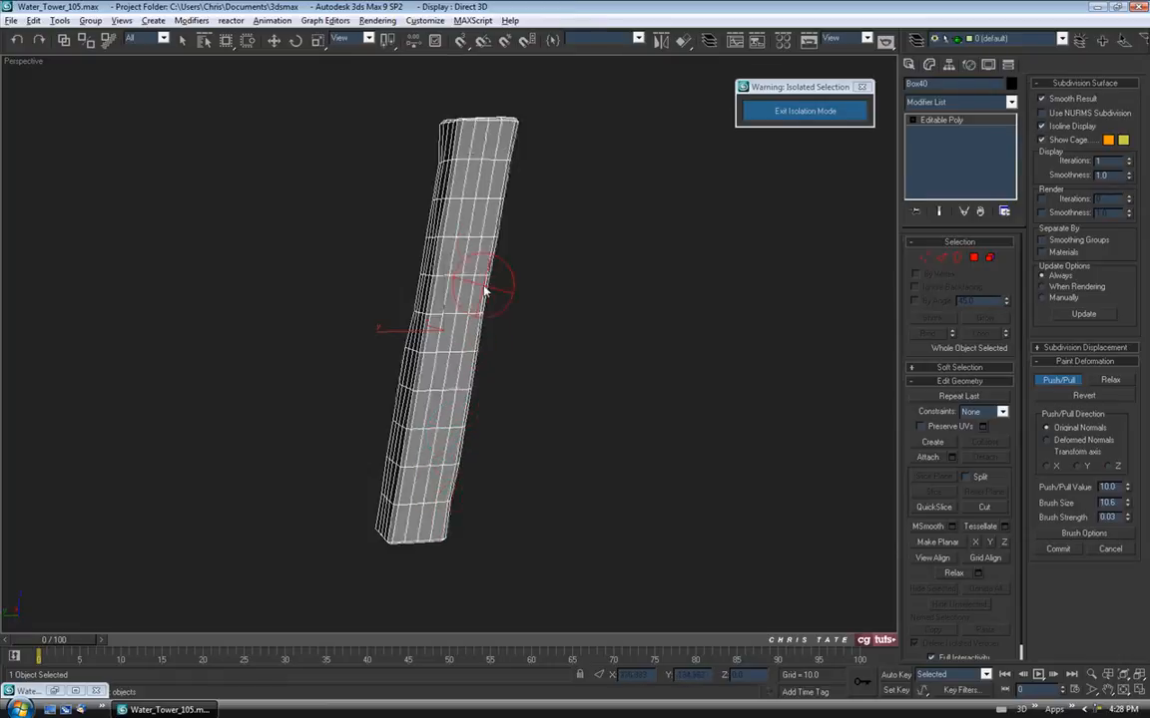
{"action": "mouse_move", "coordinate": [521, 147]}
{"action": "middle_mouse_down", "text": "alt"}
{"action": "mouse_move", "coordinate": [451, 243]}
{"action": "mouse_move", "coordinate": [470, 232]}
{"action": "middle_mouse_up", "text": "alt"}
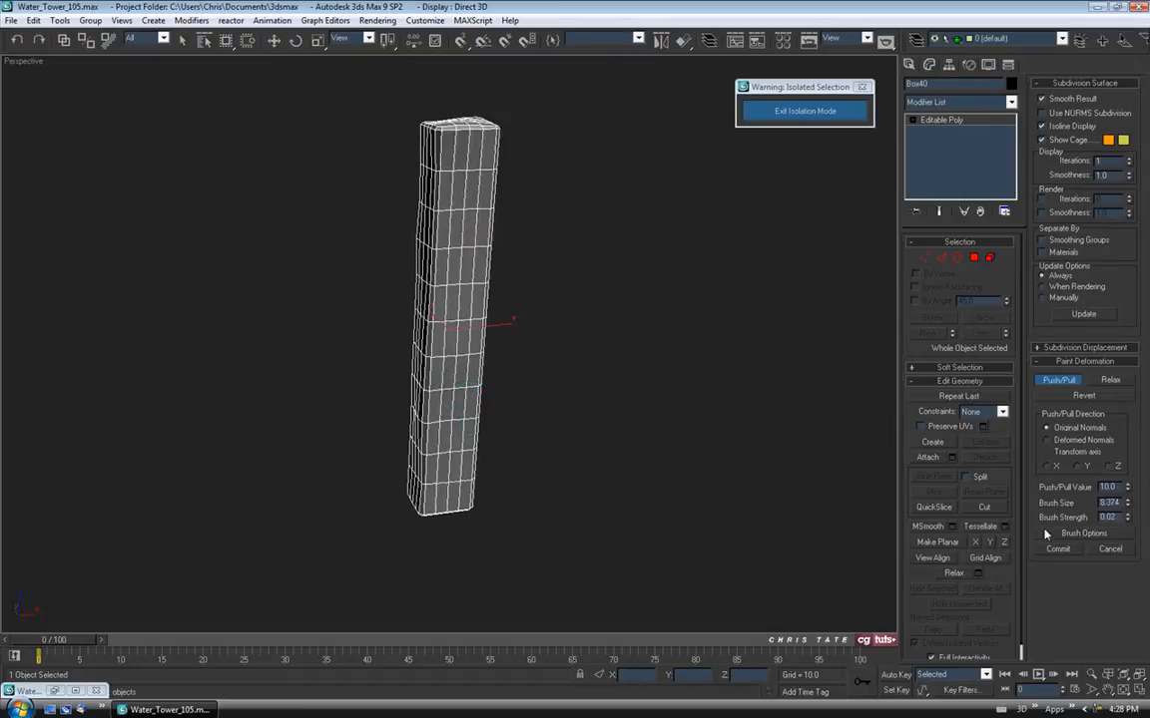
Set the brush size to about 8.4 and strength to 0.02, and paint the leg's upper faces and top corners
{"action": "mouse_move", "coordinate": [623, 196]}
{"action": "middle_mouse_down", "text": "alt"}
{"action": "mouse_move", "coordinate": [503, 264]}
{"action": "mouse_move", "coordinate": [446, 177]}
{"action": "middle_mouse_up", "text": "alt"}
{"action": "left_click_drag", "start_coordinate": [446, 204], "coordinate": [466, 347]}
{"action": "mouse_move", "coordinate": [426, 220]}
{"action": "middle_mouse_down", "text": "alt"}
{"action": "mouse_move", "coordinate": [472, 187]}
{"action": "mouse_move", "coordinate": [461, 214]}
{"action": "middle_mouse_up", "text": "alt"}
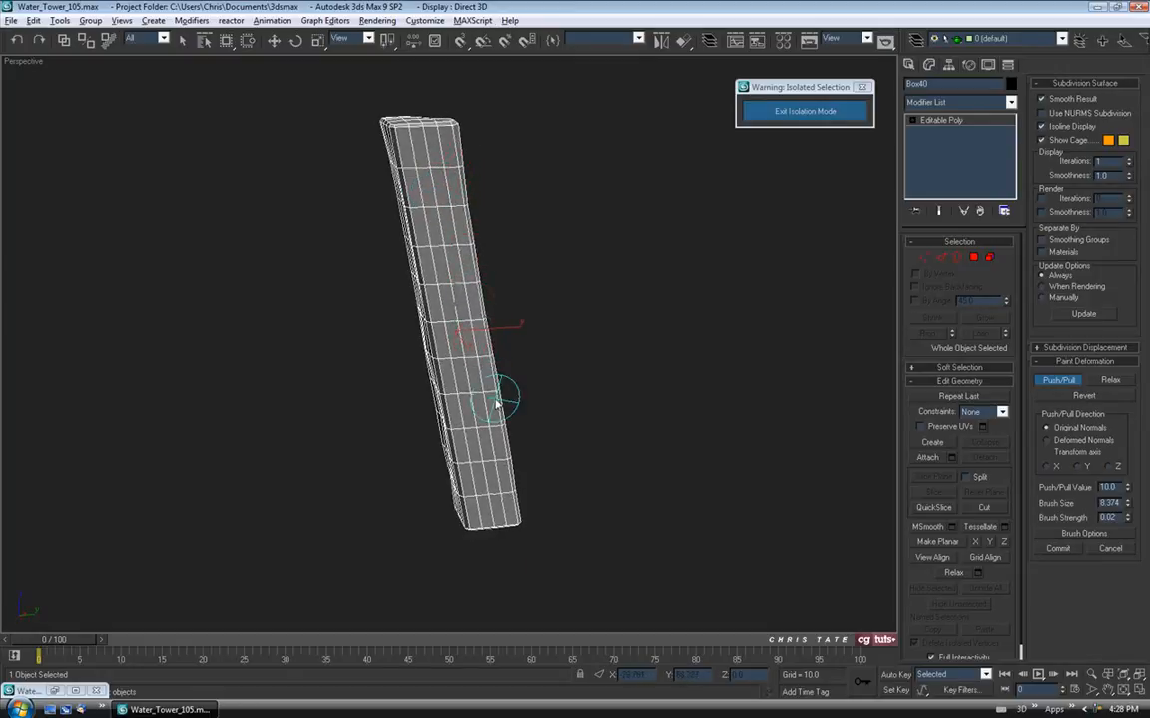
{"action": "mouse_move", "coordinate": [457, 372]}
{"action": "middle_mouse_down", "text": "alt"}
{"action": "mouse_move", "coordinate": [423, 351]}
{"action": "mouse_move", "coordinate": [431, 369]}
{"action": "middle_mouse_up", "text": "alt"}
{"action": "mouse_move", "coordinate": [385, 164]}
{"action": "middle_mouse_down", "text": "alt"}
{"action": "mouse_move", "coordinate": [436, 260]}
{"action": "mouse_move", "coordinate": [436, 192]}
{"action": "middle_mouse_up", "text": "alt"}
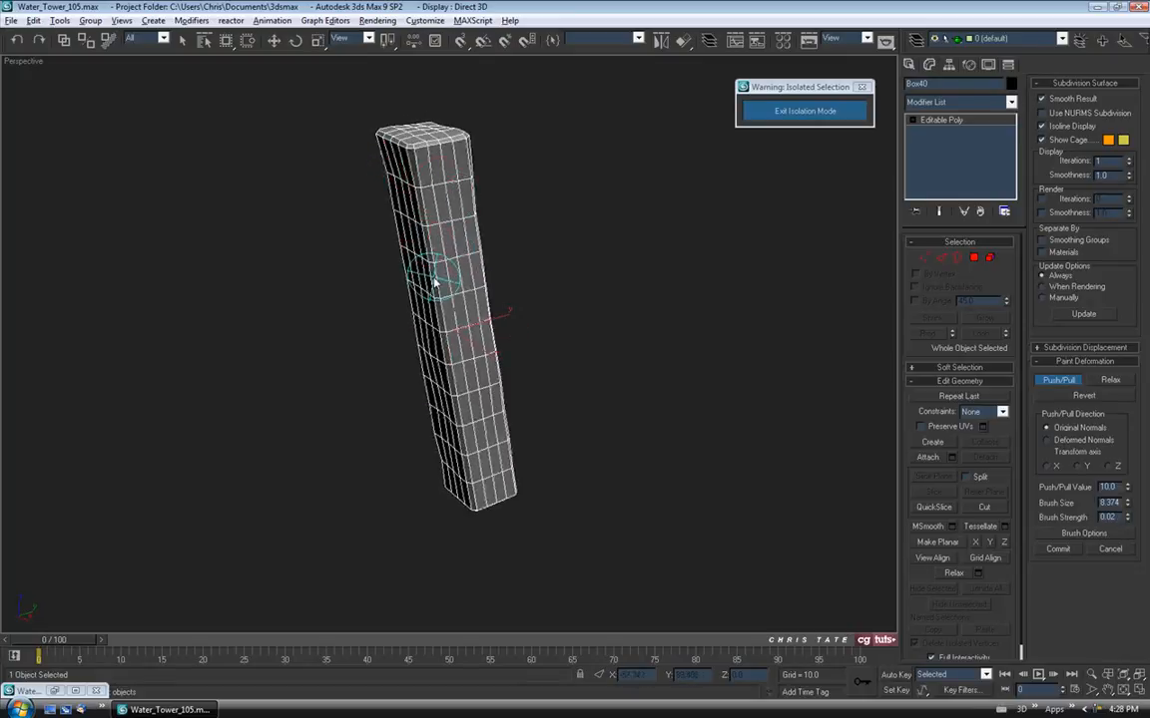
{"action": "left_click_drag", "start_coordinate": [367, 138], "coordinate": [397, 145]}
{"action": "mouse_move", "coordinate": [385, 144]}
{"action": "middle_mouse_down", "text": "alt"}
{"action": "mouse_move", "coordinate": [475, 193]}
{"action": "mouse_move", "coordinate": [565, 174]}
{"action": "mouse_move", "coordinate": [532, 143]}
{"action": "mouse_move", "coordinate": [518, 147]}
{"action": "middle_mouse_up", "text": "alt"}
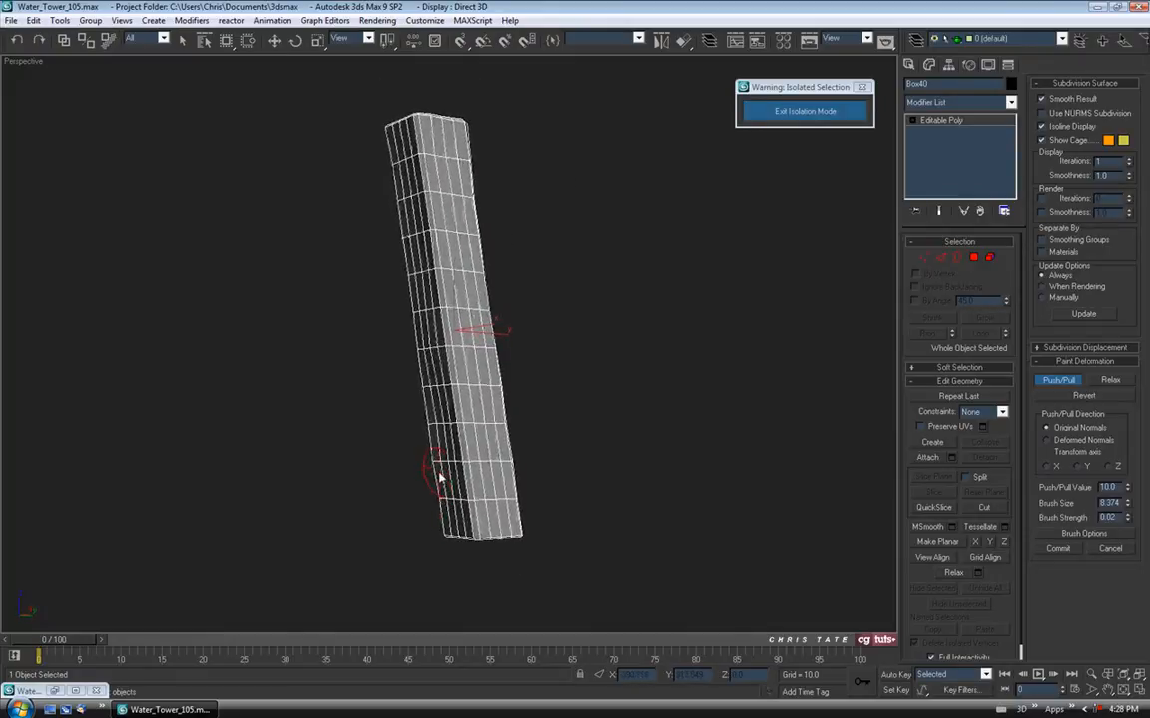
Deform the leg's lower faces, base and long edges with Push/Pull strokes from all sides
{"action": "left_click_drag", "start_coordinate": [437, 505], "coordinate": [446, 434]}
{"action": "mouse_move", "coordinate": [446, 434]}
{"action": "middle_mouse_down", "text": "alt"}
{"action": "mouse_move", "coordinate": [488, 444]}
{"action": "mouse_move", "coordinate": [411, 440]}
{"action": "mouse_move", "coordinate": [275, 405]}
{"action": "middle_mouse_up", "text": "alt"}
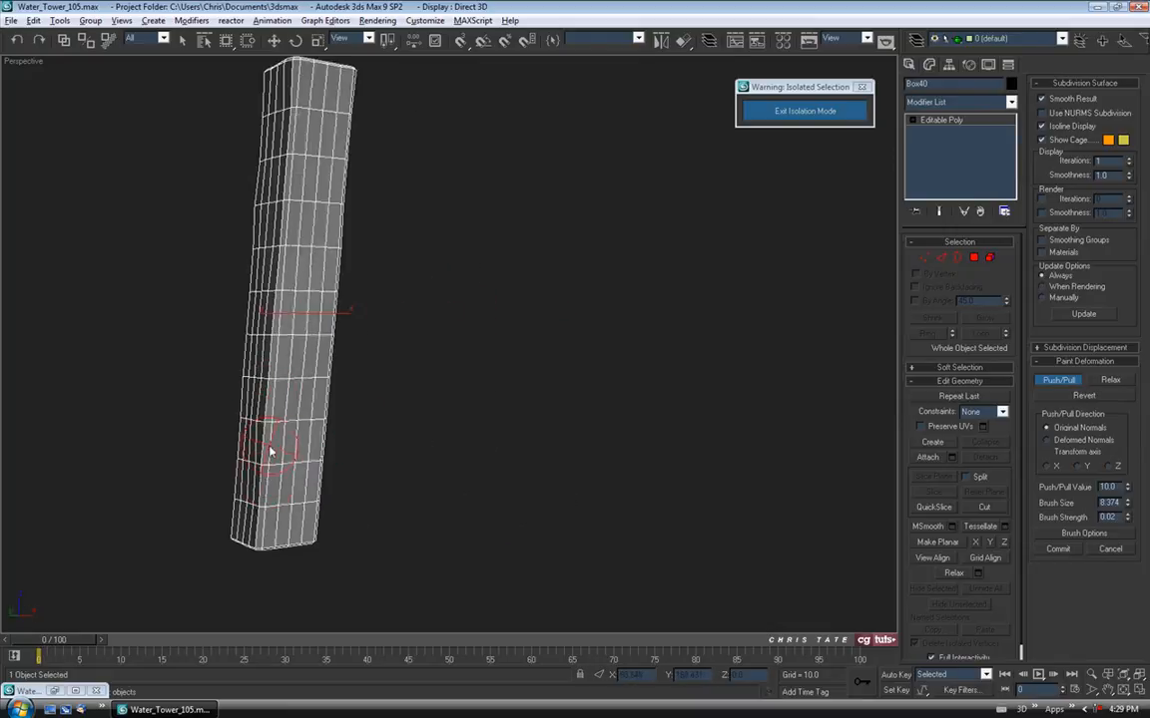
{"action": "mouse_move", "coordinate": [434, 432]}
{"action": "middle_mouse_down", "text": "alt"}
{"action": "mouse_move", "coordinate": [315, 439]}
{"action": "mouse_move", "coordinate": [423, 455]}
{"action": "mouse_move", "coordinate": [403, 441]}
{"action": "mouse_move", "coordinate": [474, 347]}
{"action": "middle_mouse_up", "text": "alt"}
{"action": "mouse_move", "coordinate": [464, 103]}
{"action": "middle_mouse_down", "text": "alt"}
{"action": "mouse_move", "coordinate": [569, 318]}
{"action": "mouse_move", "coordinate": [551, 355]}
{"action": "mouse_move", "coordinate": [570, 331]}
{"action": "mouse_move", "coordinate": [548, 291]}
{"action": "mouse_move", "coordinate": [572, 287]}
{"action": "mouse_move", "coordinate": [552, 290]}
{"action": "mouse_move", "coordinate": [518, 444]}
{"action": "mouse_move", "coordinate": [415, 469]}
{"action": "middle_mouse_up", "text": "alt"}
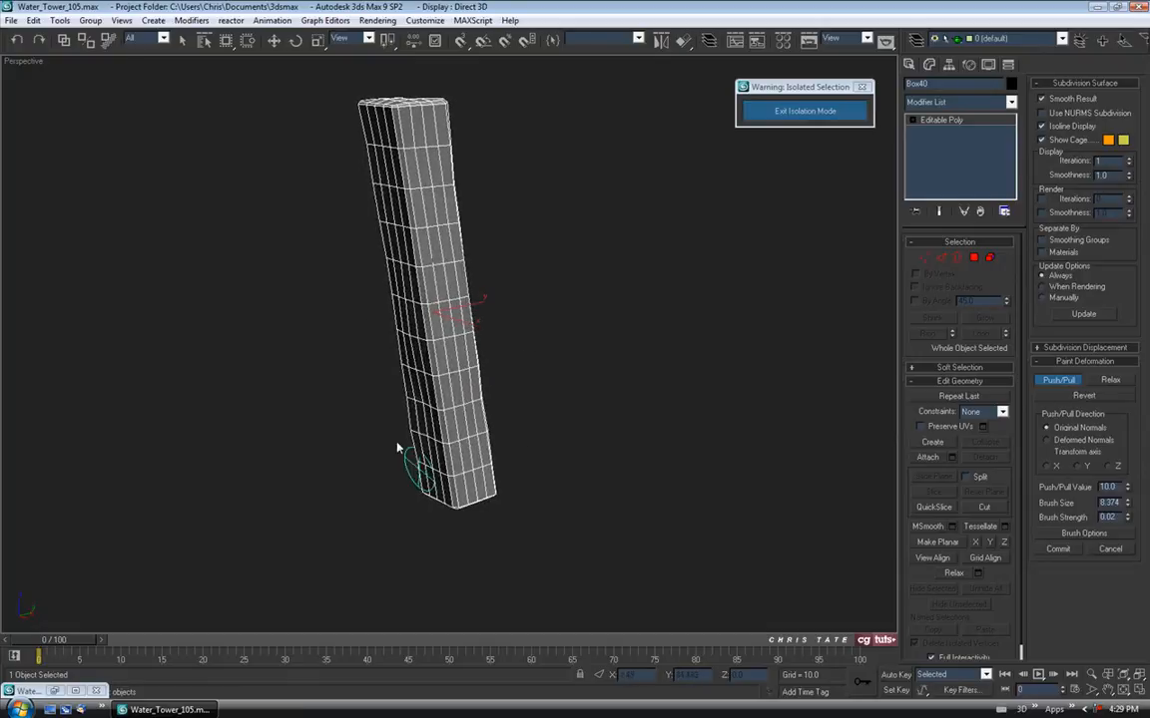
{"action": "middle_click_drag", "start_coordinate": [494, 440], "coordinate": [379, 409], "text": "alt"}
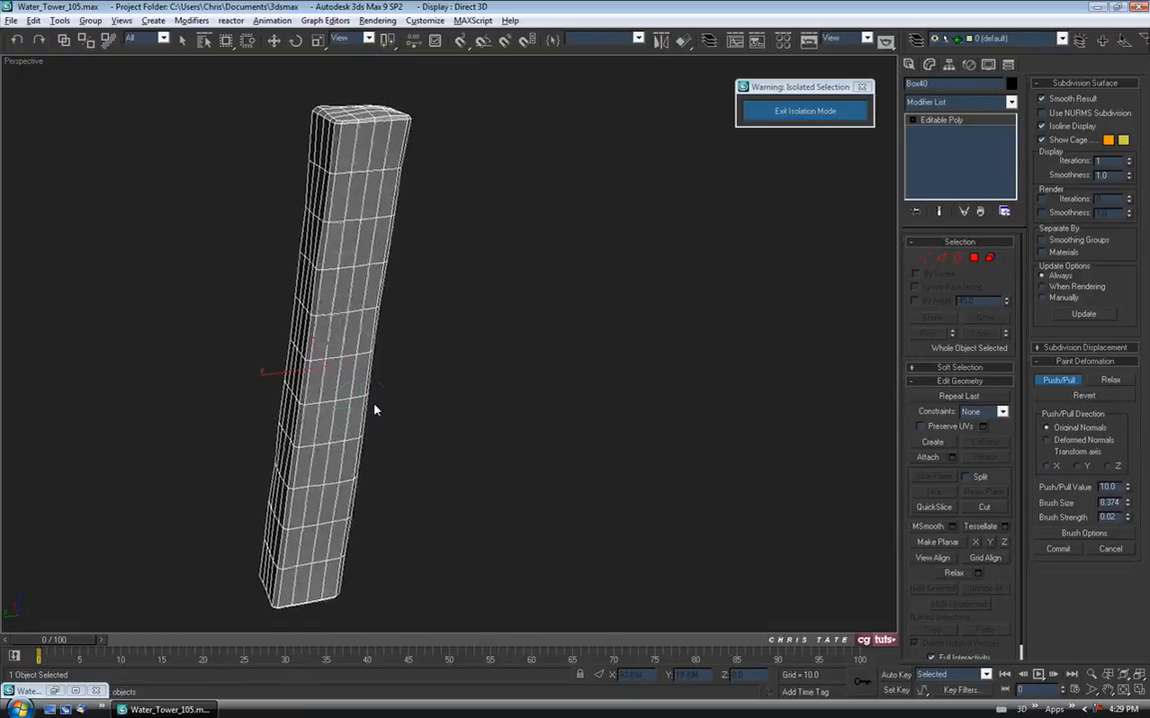
{"action": "middle_click_drag", "start_coordinate": [332, 525], "coordinate": [492, 441], "text": "alt"}
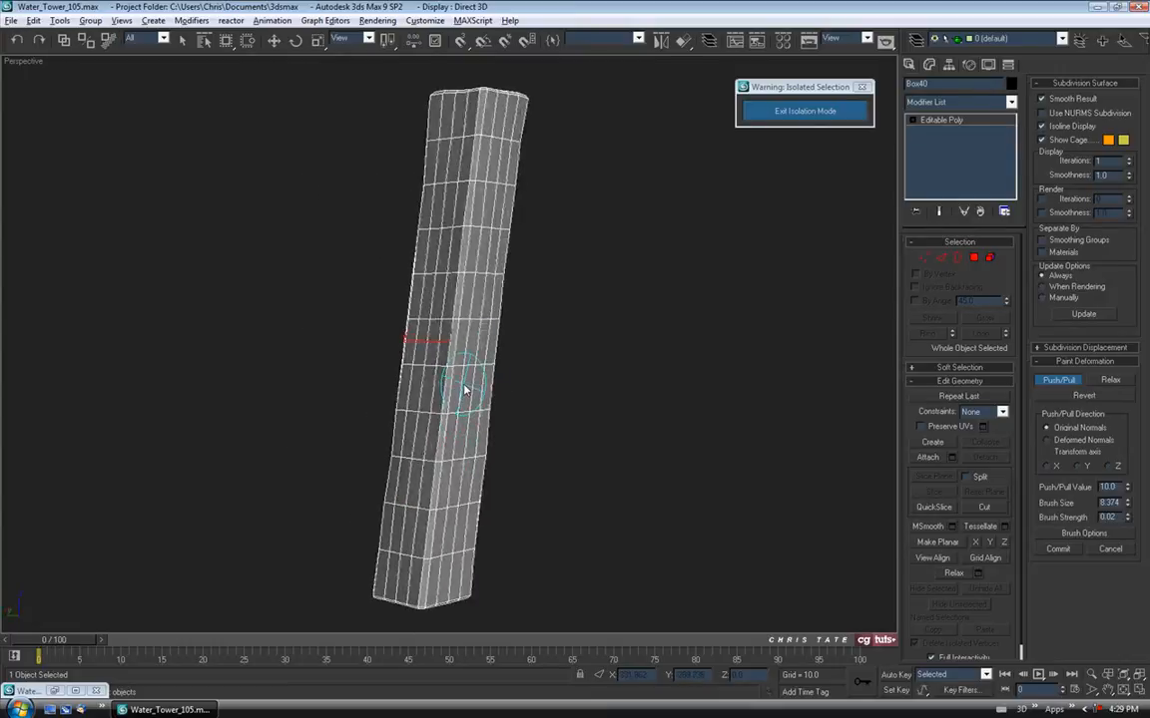
{"action": "middle_click_drag", "start_coordinate": [470, 366], "coordinate": [471, 436], "text": "alt"}
Exit isolation mode and examine how the third leg meets the platform, cross braces and diagonal planks
{"action": "left_click", "coordinate": [773, 110]}
{"action": "scroll", "coordinate": [681, 242], "scroll_direction": "up", "scroll_amount": 5}
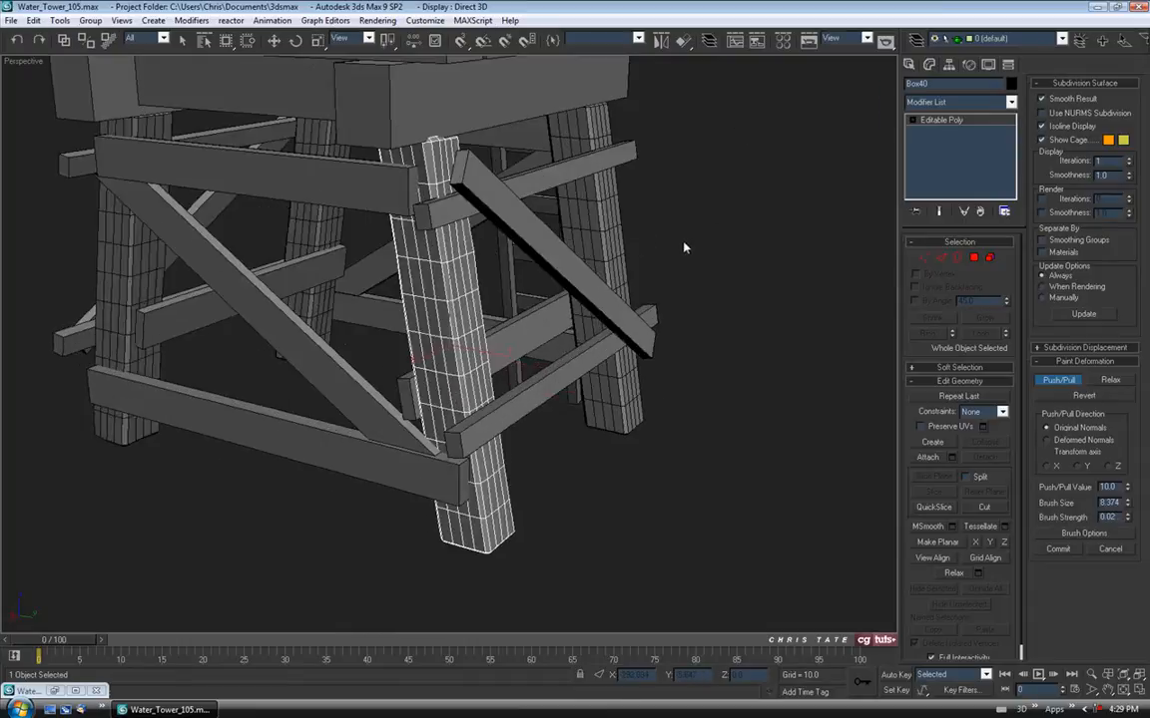
{"action": "mouse_move", "coordinate": [637, 294]}
{"action": "middle_mouse_down", "text": "alt"}
{"action": "mouse_move", "coordinate": [664, 292]}
{"action": "mouse_move", "coordinate": [628, 273]}
{"action": "middle_mouse_up", "text": "alt"}
{"action": "scroll", "coordinate": [511, 223], "scroll_direction": "down", "scroll_amount": 5}
{"action": "middle_click_drag", "start_coordinate": [510, 224], "coordinate": [657, 234]}
{"action": "mouse_move", "coordinate": [644, 246]}
{"action": "middle_mouse_down", "text": "alt"}
{"action": "mouse_move", "coordinate": [478, 224]}
{"action": "mouse_move", "coordinate": [519, 259]}
{"action": "mouse_move", "coordinate": [554, 243]}
{"action": "mouse_move", "coordinate": [444, 372]}
{"action": "middle_mouse_up", "text": "alt"}
Touch up the third leg around its cross braces with Push/Pull and check the fit from both sides
{"action": "scroll", "coordinate": [537, 275], "scroll_direction": "up", "scroll_amount": 5}
{"action": "mouse_move", "coordinate": [396, 391]}
{"action": "left_mouse_down"}
{"action": "mouse_move", "coordinate": [397, 329]}
{"action": "mouse_move", "coordinate": [454, 363]}
{"action": "left_mouse_up"}
{"action": "middle_click_drag", "start_coordinate": [454, 362], "coordinate": [389, 325], "text": "alt"}
{"action": "middle_click_drag", "start_coordinate": [415, 432], "coordinate": [605, 426], "text": "alt"}
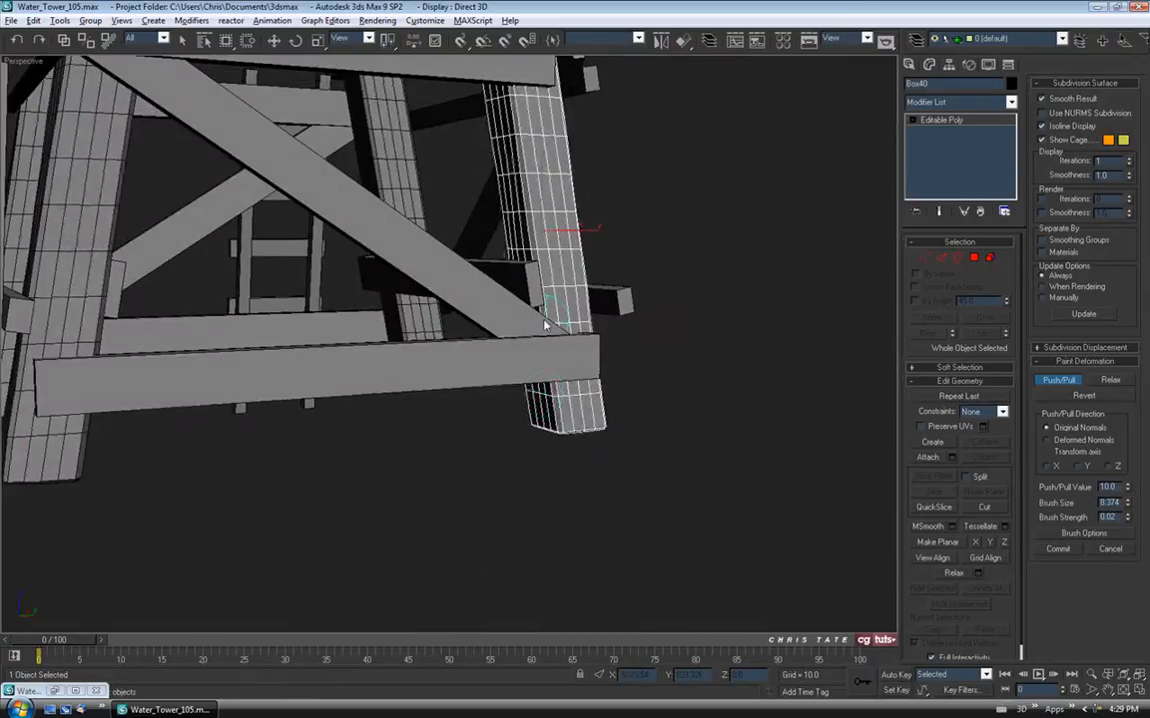
{"action": "middle_click_drag", "start_coordinate": [536, 363], "coordinate": [564, 317], "text": "alt"}
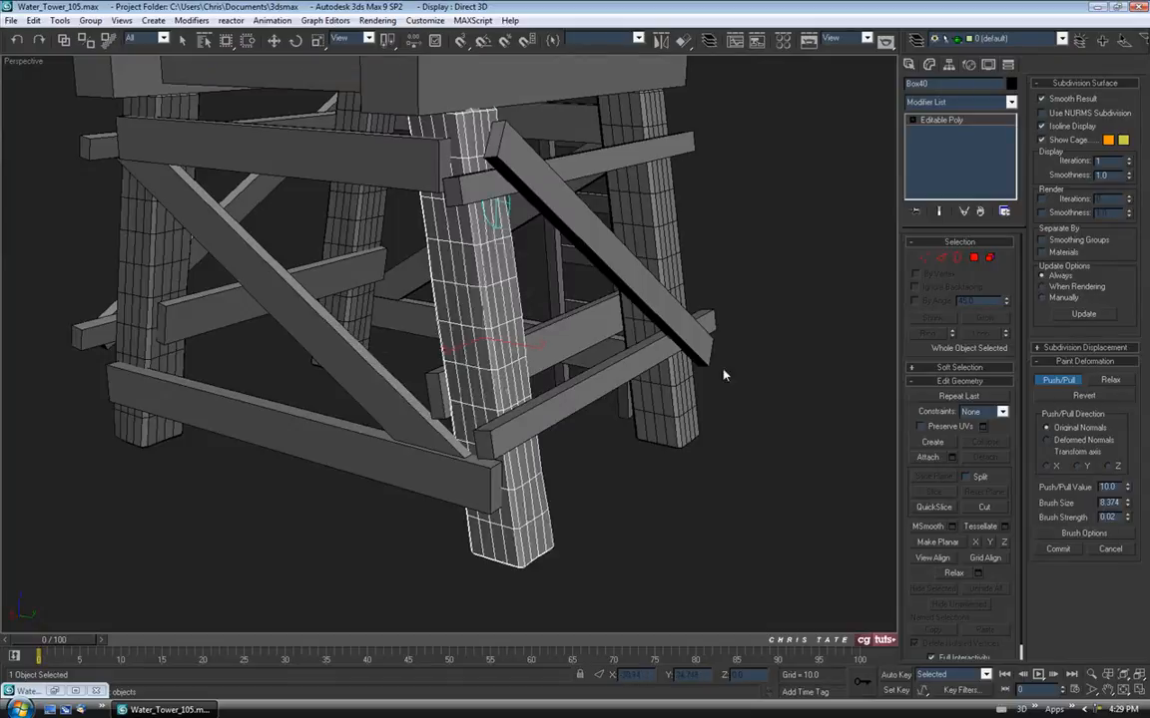
Stop painting the third leg, isolate the fourth leg and set its Push/Pull brush to size 9.2 and strength 0.05
{"action": "left_click", "coordinate": [1043, 384]}
{"action": "left_click", "coordinate": [654, 252]}
{"action": "middle_click_drag", "start_coordinate": [708, 379], "coordinate": [663, 405]}
{"action": "key", "text": "alt+q"}
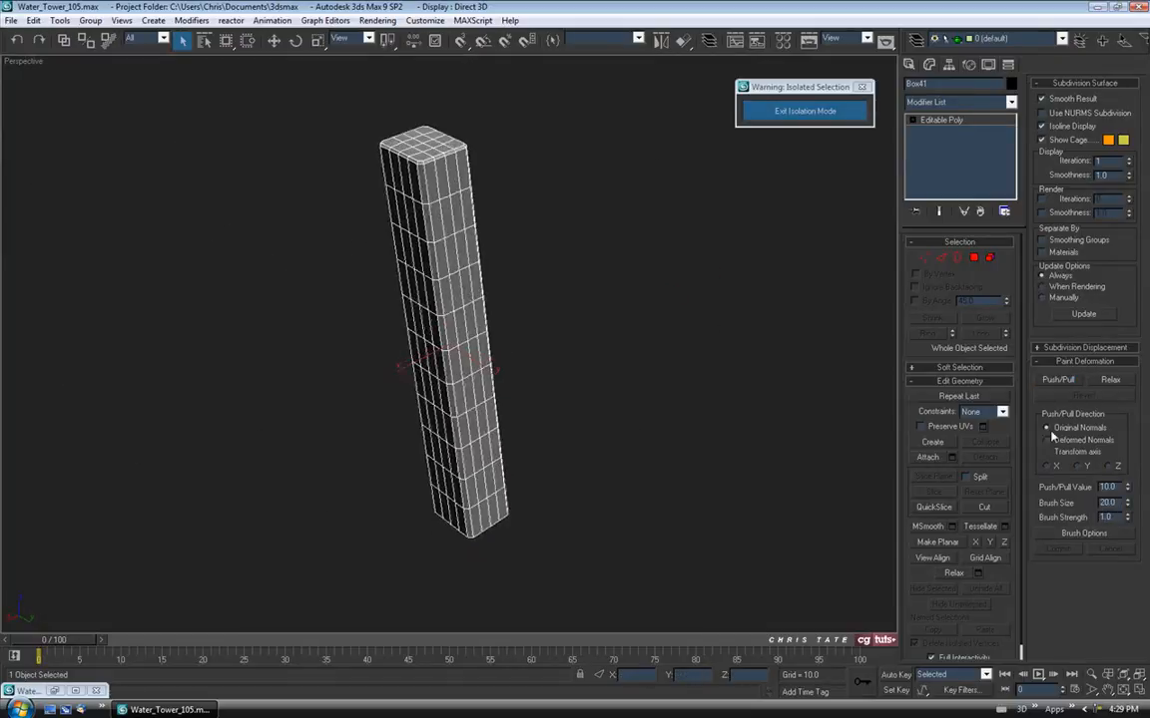
{"action": "left_click", "coordinate": [1058, 379]}
{"action": "left_click", "coordinate": [1128, 507]}
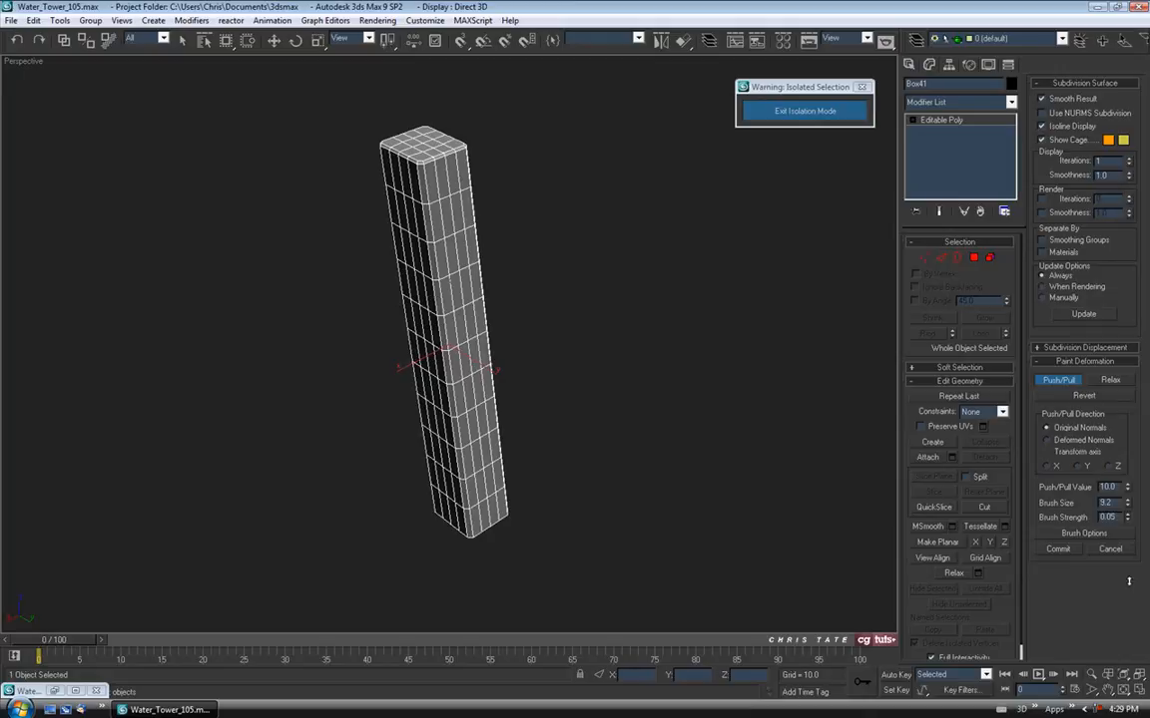
Set the Push/Pull value to 8.1 and paint the fourth leg's top end and upper faces
{"action": "middle_click_drag", "start_coordinate": [519, 247], "coordinate": [517, 276]}
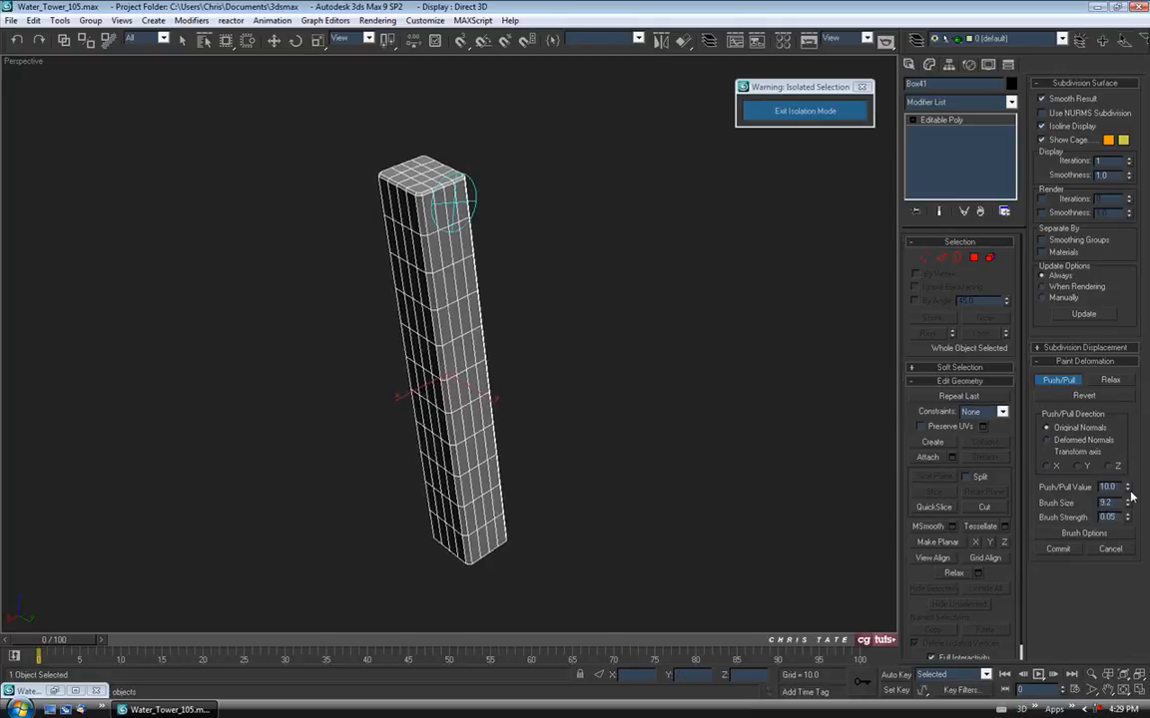
{"action": "mouse_move", "coordinate": [431, 205]}
{"action": "middle_mouse_down", "text": "alt"}
{"action": "mouse_move", "coordinate": [382, 176]}
{"action": "mouse_move", "coordinate": [419, 190]}
{"action": "middle_mouse_up", "text": "alt"}
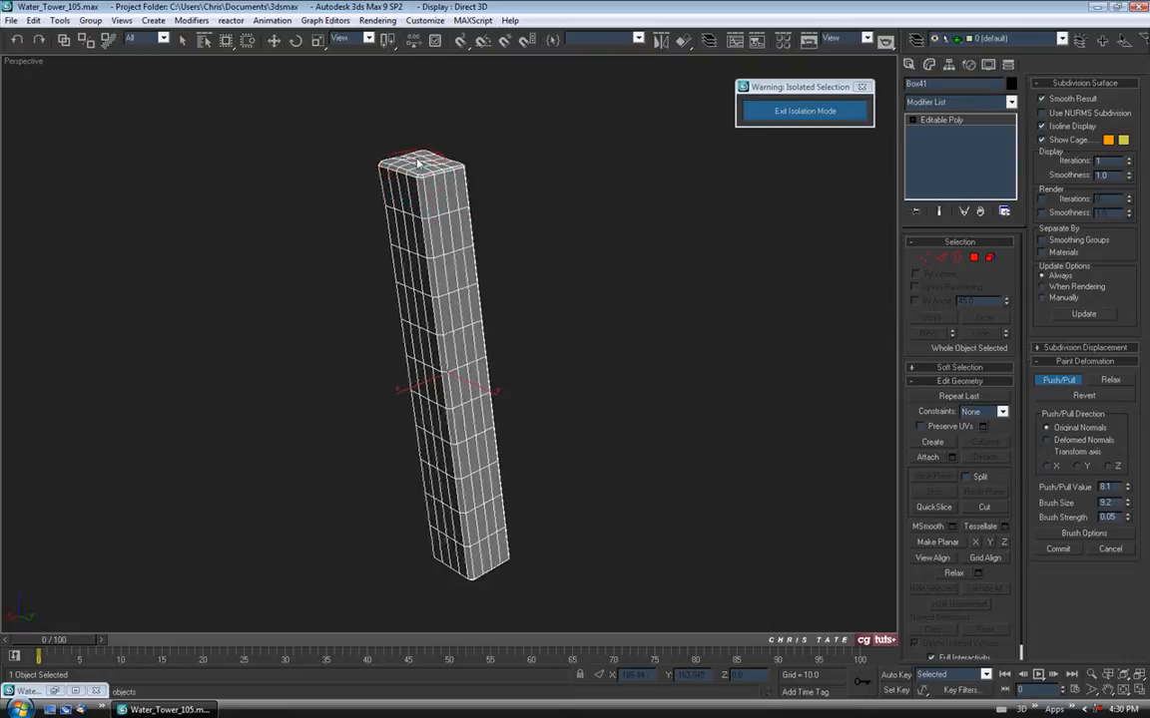
{"action": "middle_click_drag", "start_coordinate": [448, 234], "coordinate": [443, 235], "text": "alt"}
{"action": "left_click_drag", "start_coordinate": [392, 213], "coordinate": [451, 291]}
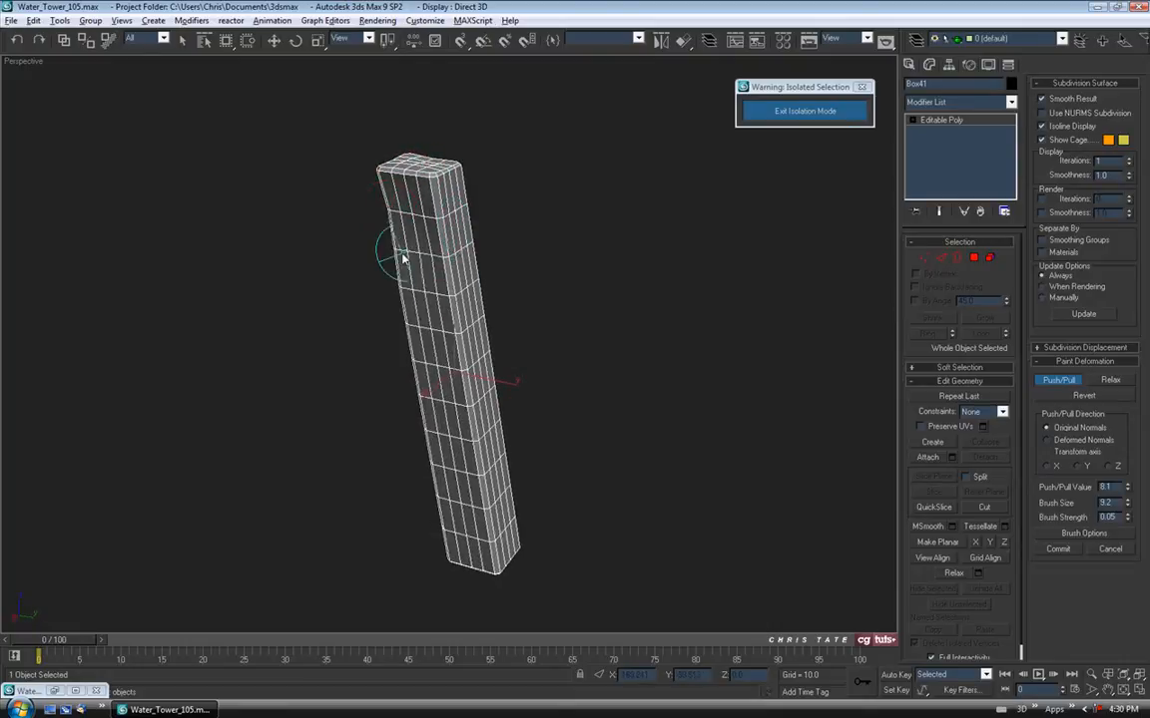
Lower the brush strength to 0.02 and rework the fourth leg's top end and upper edges with softer strokes
{"action": "left_click", "coordinate": [1128, 520]}
{"action": "left_click", "coordinate": [1127, 520]}
{"action": "mouse_move", "coordinate": [435, 451]}
{"action": "middle_mouse_down"}
{"action": "mouse_move", "coordinate": [433, 371]}
{"action": "mouse_move", "coordinate": [411, 356]}
{"action": "middle_mouse_up"}
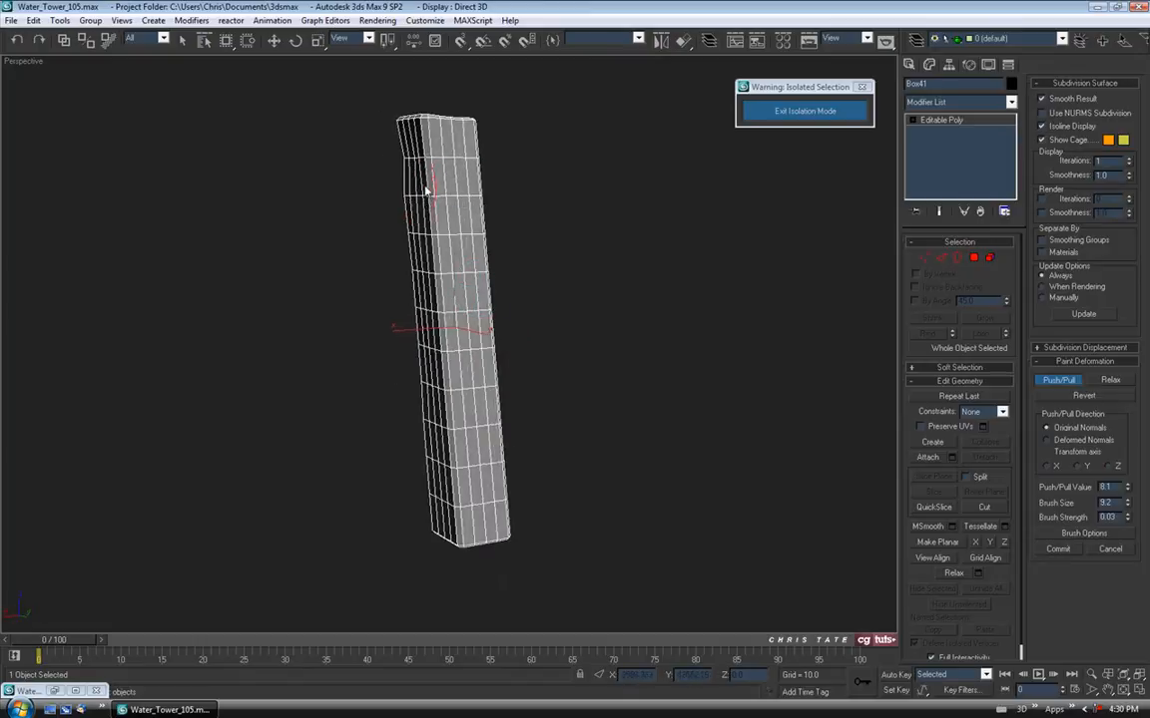
{"action": "mouse_move", "coordinate": [646, 358]}
{"action": "middle_mouse_down", "text": "alt"}
{"action": "mouse_move", "coordinate": [511, 349]}
{"action": "mouse_move", "coordinate": [570, 351]}
{"action": "mouse_move", "coordinate": [397, 155]}
{"action": "middle_mouse_up", "text": "alt"}
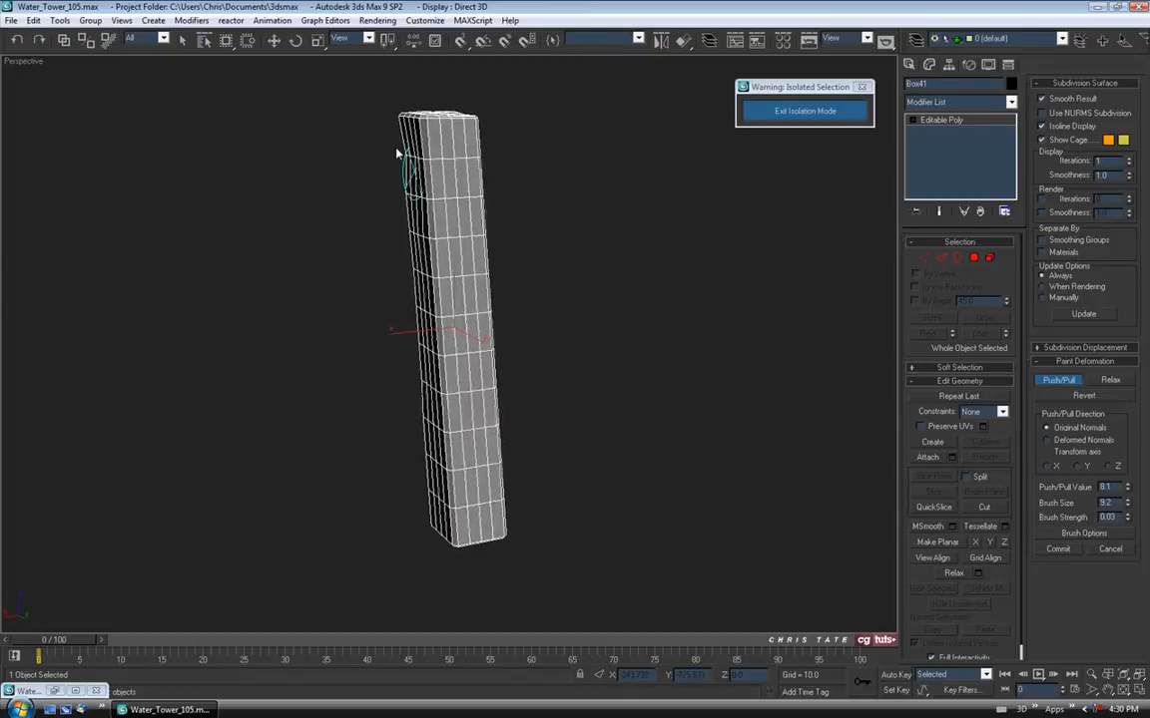
{"action": "mouse_move", "coordinate": [639, 299]}
{"action": "middle_mouse_down", "text": "alt"}
{"action": "mouse_move", "coordinate": [434, 169]}
{"action": "mouse_move", "coordinate": [449, 199]}
{"action": "mouse_move", "coordinate": [409, 155]}
{"action": "middle_mouse_up", "text": "alt"}
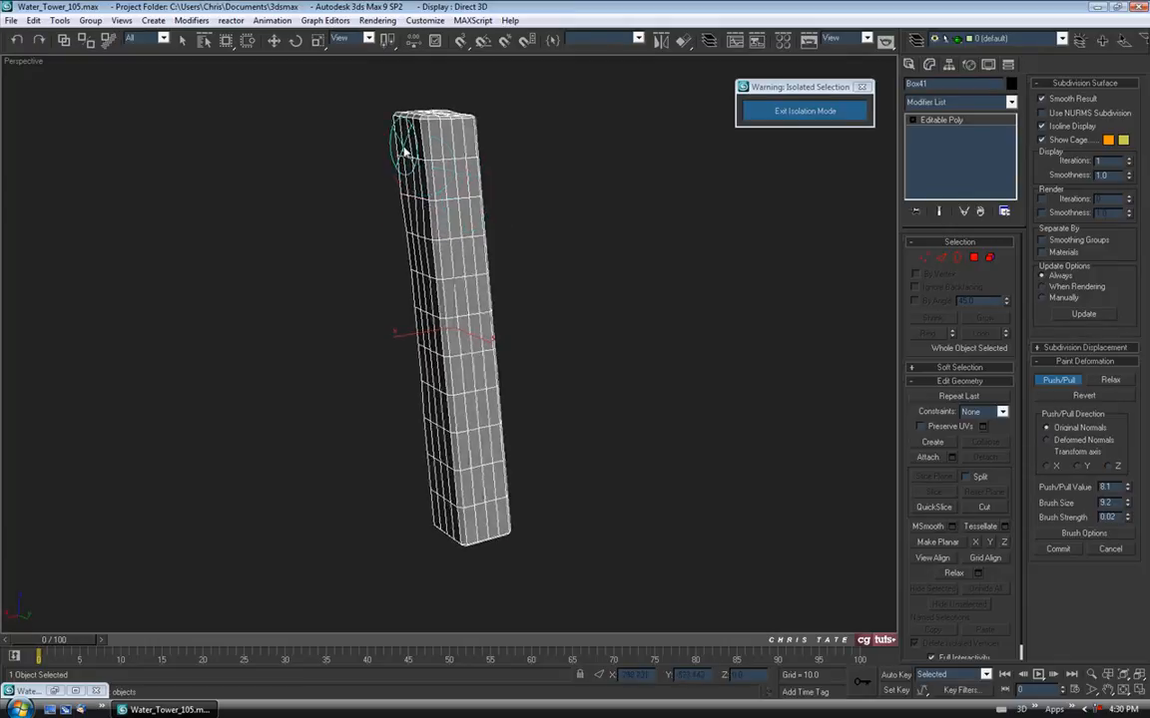
{"action": "mouse_move", "coordinate": [415, 228]}
{"action": "middle_mouse_down", "text": "alt"}
{"action": "mouse_move", "coordinate": [441, 308]}
{"action": "mouse_move", "coordinate": [427, 240]}
{"action": "middle_mouse_up", "text": "alt"}
Paint Push/Pull strokes around the fourth leg's lower faces, bottom corners and base
{"action": "mouse_move", "coordinate": [473, 306]}
{"action": "middle_mouse_down", "text": "alt"}
{"action": "mouse_move", "coordinate": [469, 377]}
{"action": "mouse_move", "coordinate": [449, 392]}
{"action": "middle_mouse_up", "text": "alt"}
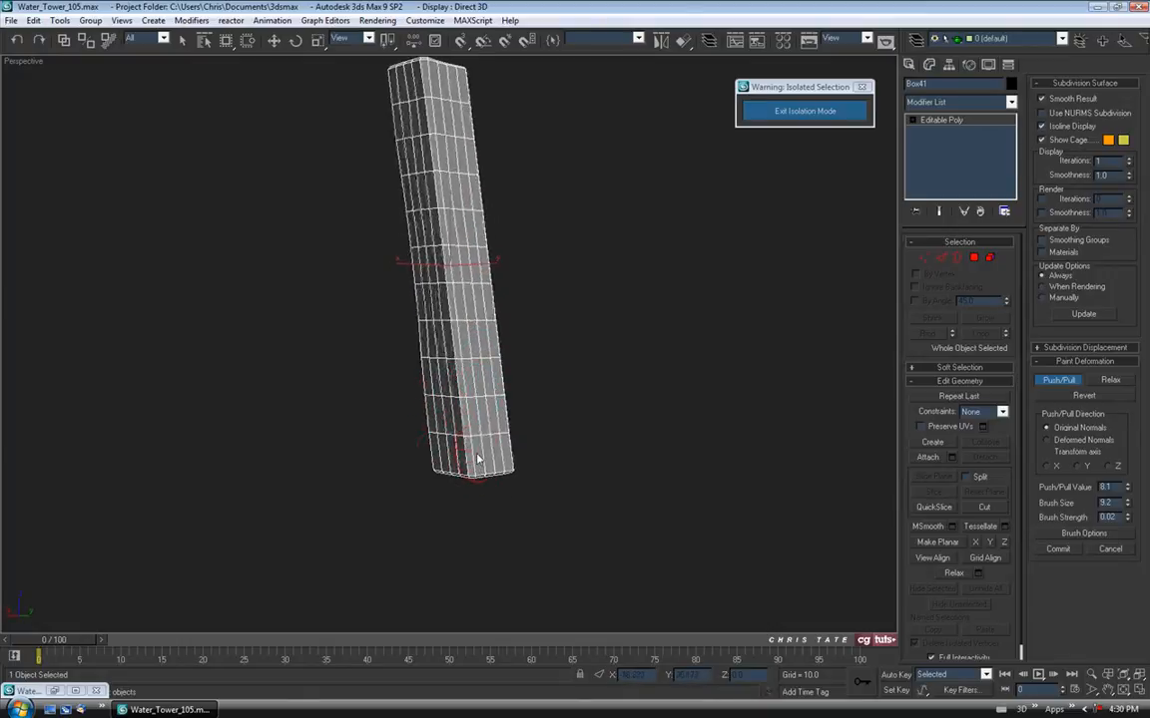
{"action": "mouse_move", "coordinate": [475, 479]}
{"action": "middle_mouse_down", "text": "alt"}
{"action": "mouse_move", "coordinate": [441, 477]}
{"action": "mouse_move", "coordinate": [536, 459]}
{"action": "mouse_move", "coordinate": [454, 464]}
{"action": "mouse_move", "coordinate": [467, 479]}
{"action": "middle_mouse_up", "text": "alt"}
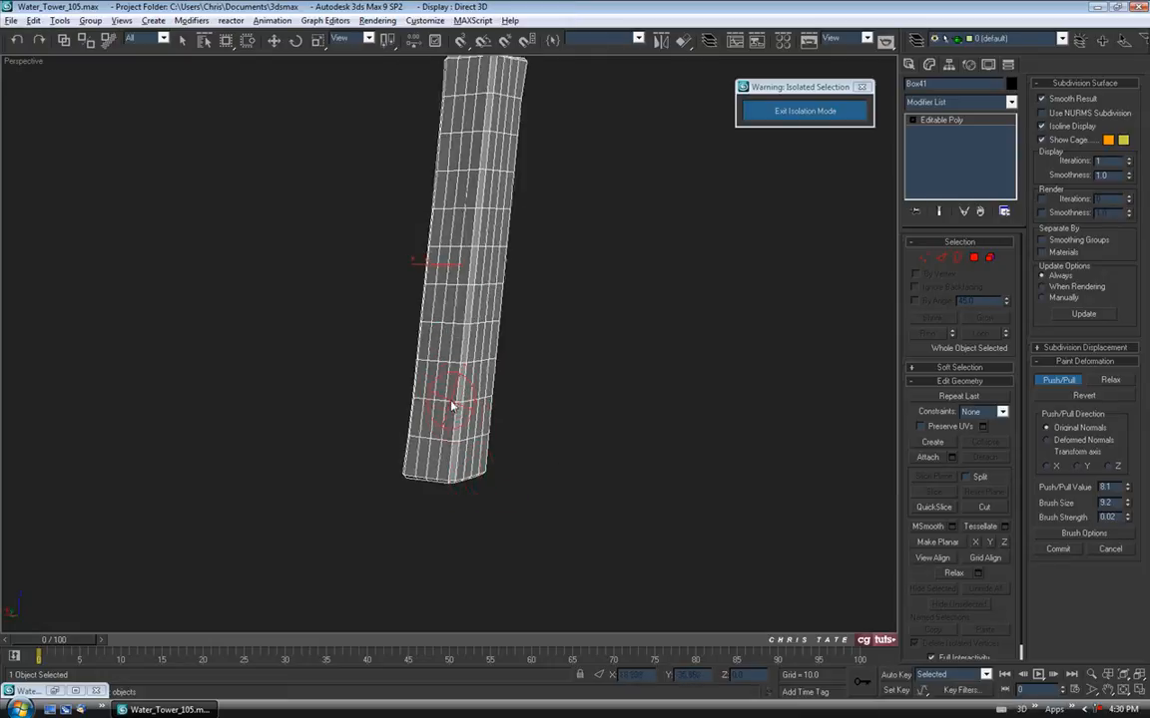
{"action": "middle_click_drag", "start_coordinate": [524, 212], "coordinate": [702, 302], "text": "alt"}
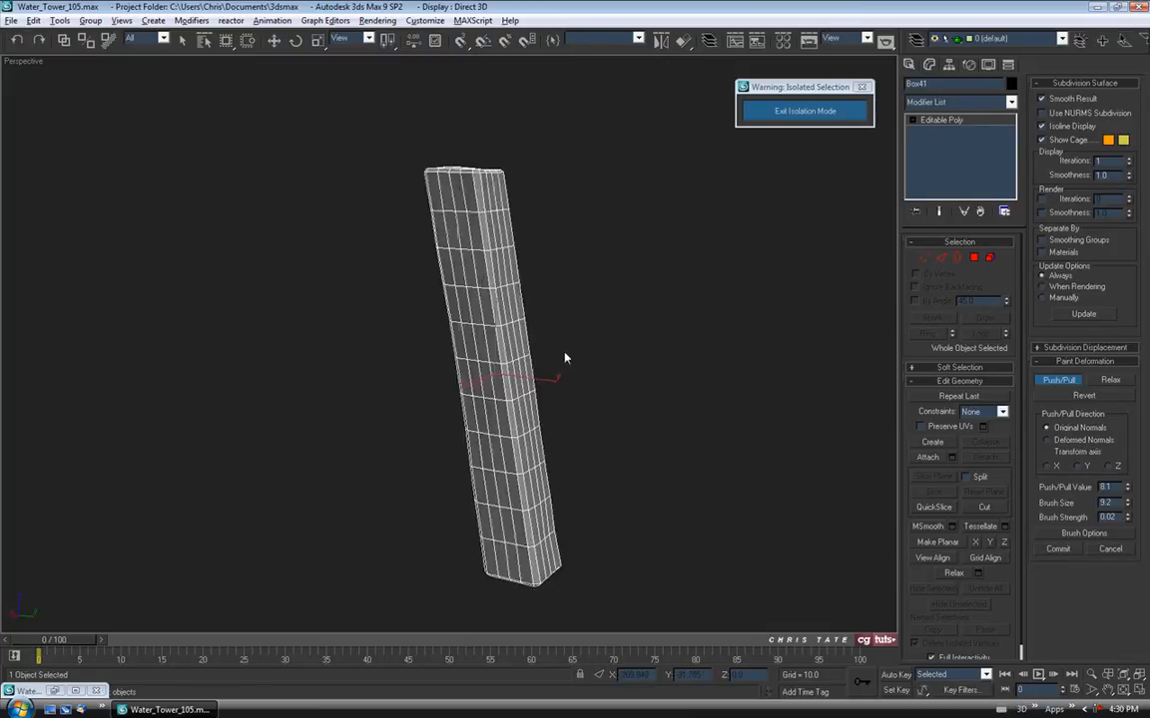
{"action": "mouse_move", "coordinate": [529, 442]}
{"action": "middle_mouse_down", "text": "alt"}
{"action": "mouse_move", "coordinate": [523, 532]}
{"action": "mouse_move", "coordinate": [547, 513]}
{"action": "mouse_move", "coordinate": [524, 626]}
{"action": "middle_mouse_up", "text": "alt"}
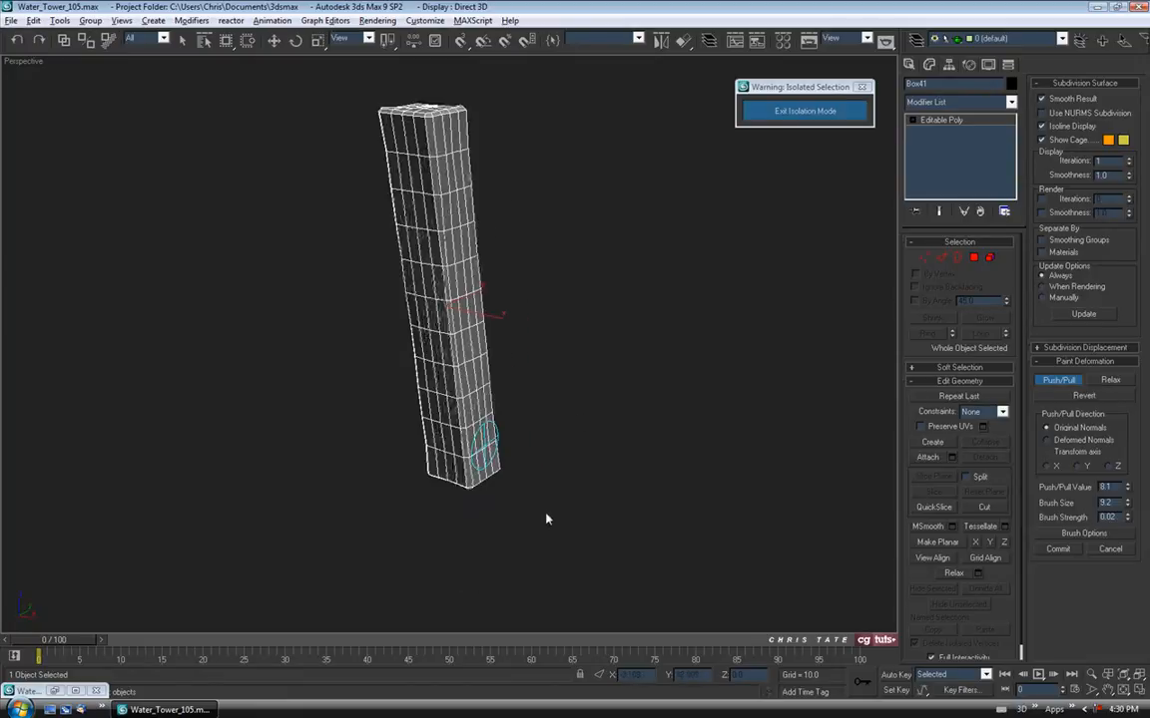
{"action": "scroll", "coordinate": [474, 567], "scroll_direction": "up", "scroll_amount": 4}
{"action": "middle_click_drag", "start_coordinate": [496, 547], "coordinate": [423, 488], "text": "alt"}
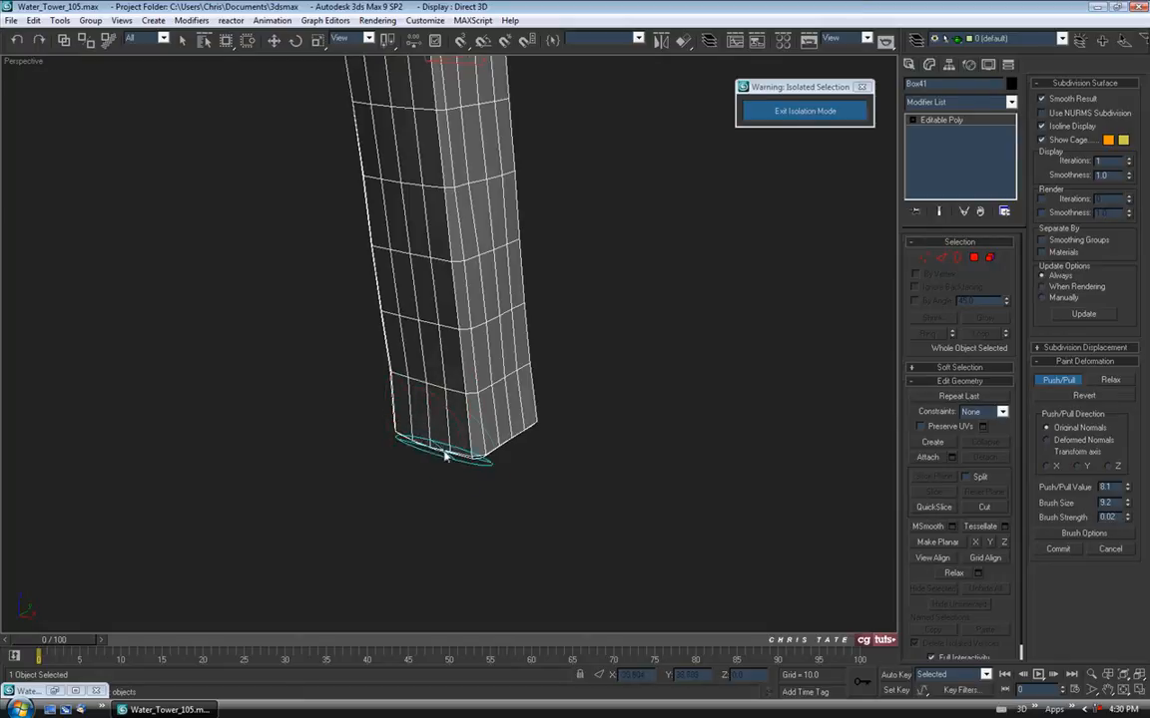
{"action": "mouse_move", "coordinate": [487, 436]}
{"action": "middle_mouse_down", "text": "alt"}
{"action": "mouse_move", "coordinate": [502, 369]}
{"action": "mouse_move", "coordinate": [459, 467]}
{"action": "middle_mouse_up", "text": "alt"}
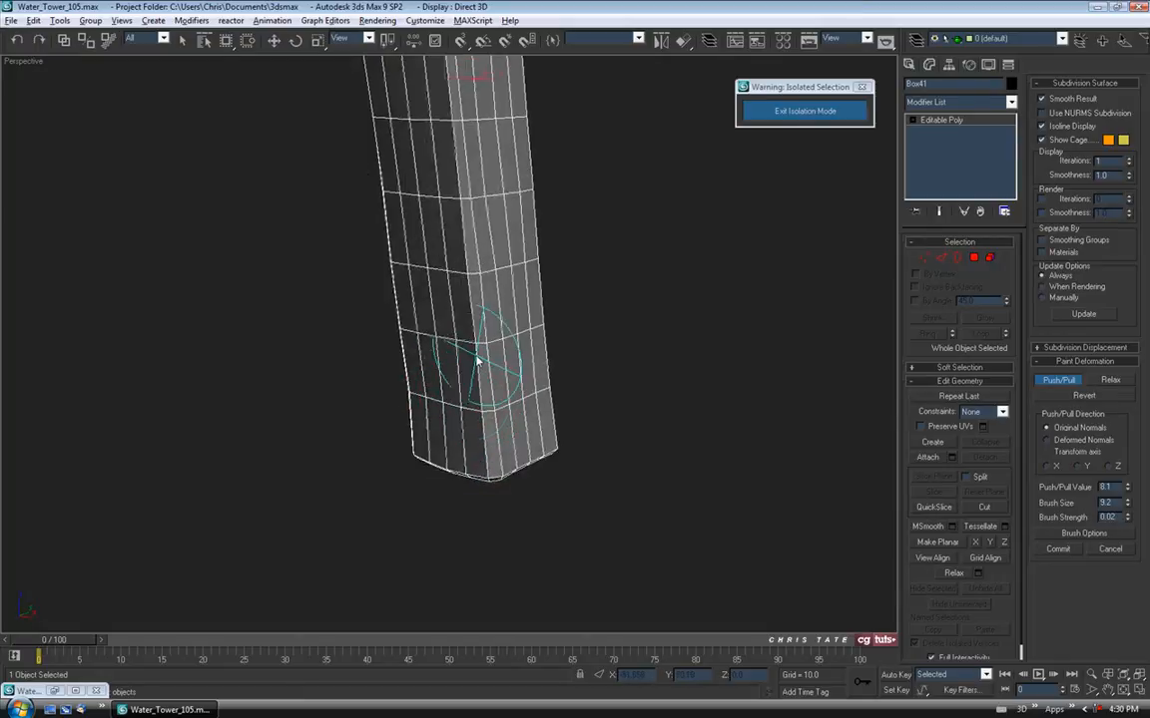
Deform the vertical corner edges and faces along the fourth leg's upper and middle sections with Push/Pull
{"action": "middle_click_drag", "start_coordinate": [514, 364], "coordinate": [516, 449]}
{"action": "middle_click_drag", "start_coordinate": [479, 264], "coordinate": [469, 423]}
{"action": "scroll", "coordinate": [464, 227], "scroll_direction": "down", "scroll_amount": 3}
{"action": "mouse_move", "coordinate": [479, 228]}
{"action": "middle_mouse_down", "text": "alt"}
{"action": "mouse_move", "coordinate": [480, 391]}
{"action": "mouse_move", "coordinate": [480, 277]}
{"action": "mouse_move", "coordinate": [590, 300]}
{"action": "mouse_move", "coordinate": [534, 298]}
{"action": "mouse_move", "coordinate": [493, 247]}
{"action": "middle_mouse_up", "text": "alt"}
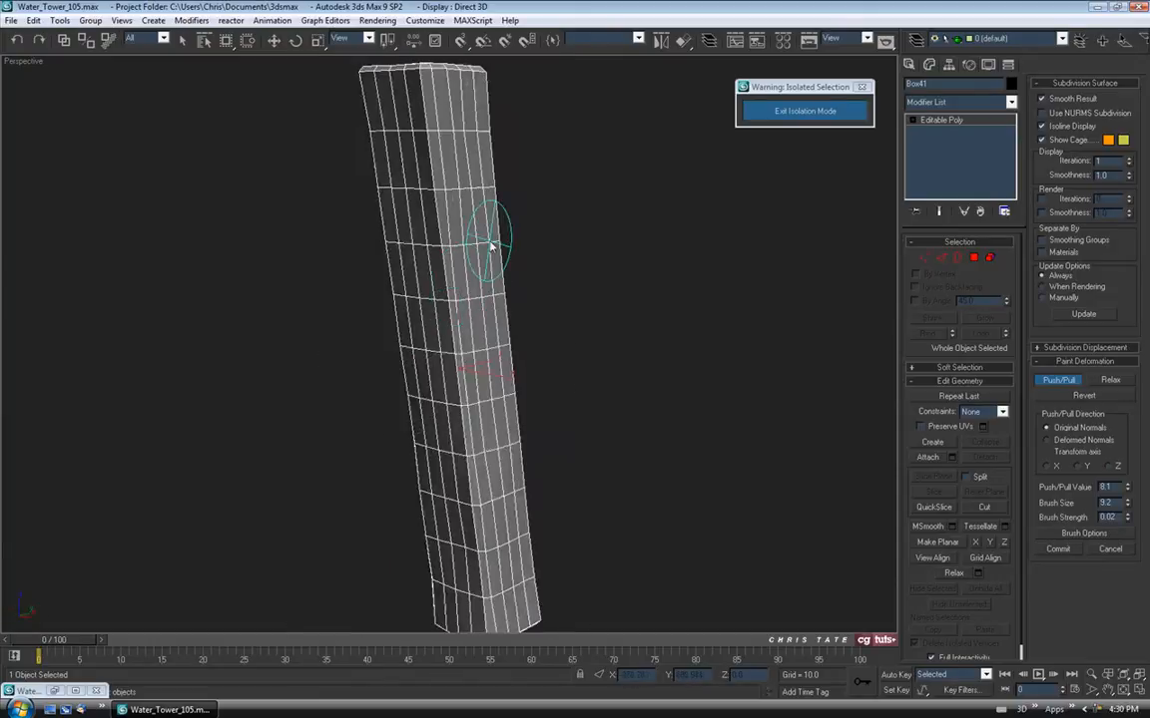
{"action": "scroll", "coordinate": [446, 315], "scroll_direction": "up", "scroll_amount": 4}
{"action": "scroll", "coordinate": [447, 224], "scroll_direction": "down", "scroll_amount": 5}
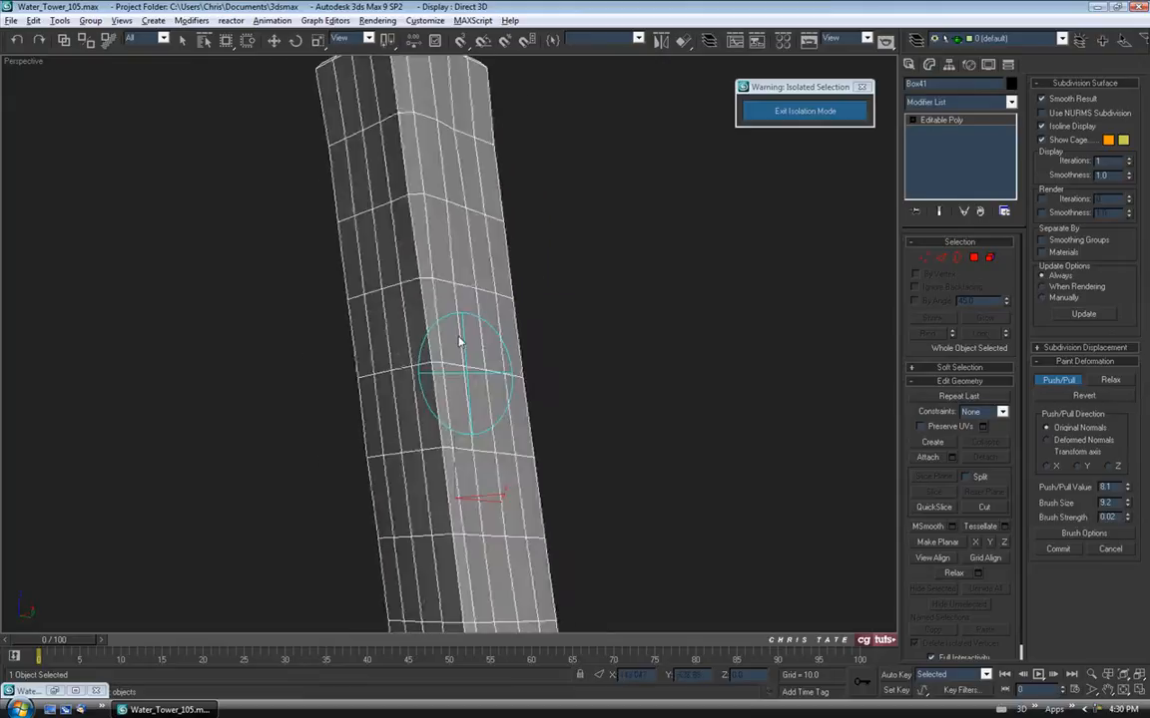
{"action": "mouse_move", "coordinate": [477, 436]}
{"action": "middle_mouse_down", "text": "alt"}
{"action": "mouse_move", "coordinate": [464, 311]}
{"action": "mouse_move", "coordinate": [445, 348]}
{"action": "middle_mouse_up", "text": "alt"}
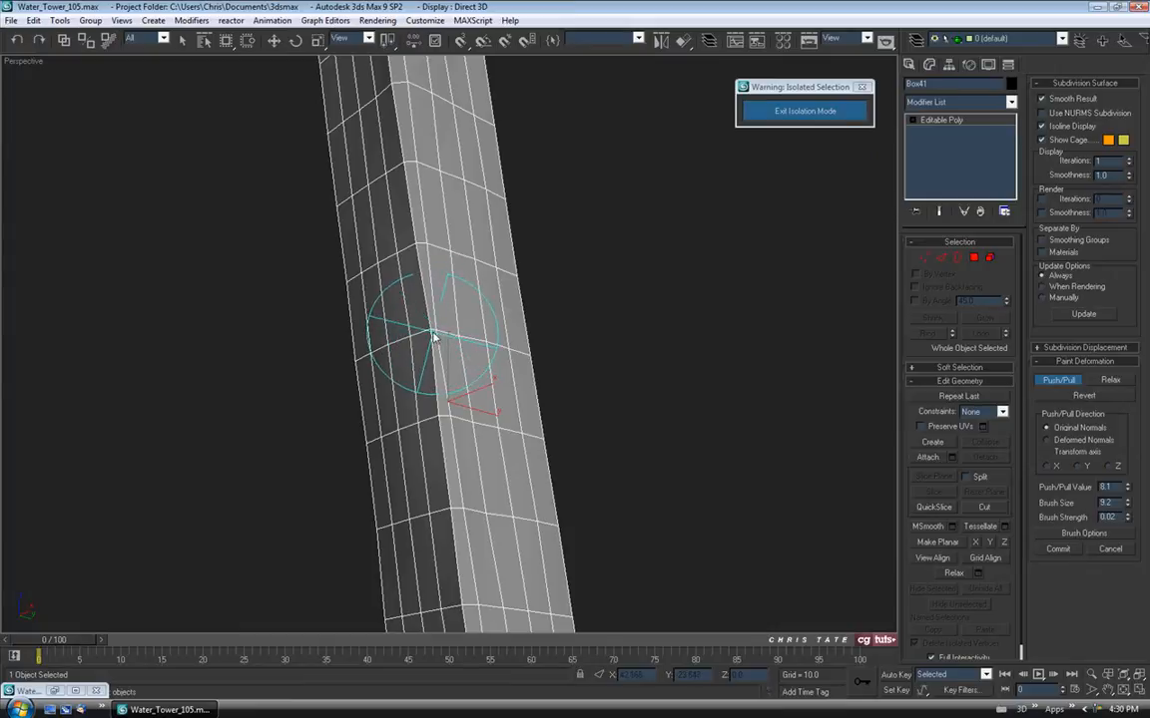
{"action": "mouse_move", "coordinate": [485, 229]}
{"action": "middle_mouse_down", "text": "alt"}
{"action": "mouse_move", "coordinate": [444, 301]}
{"action": "mouse_move", "coordinate": [462, 298]}
{"action": "mouse_move", "coordinate": [399, 335]}
{"action": "mouse_move", "coordinate": [444, 326]}
{"action": "middle_mouse_up", "text": "alt"}
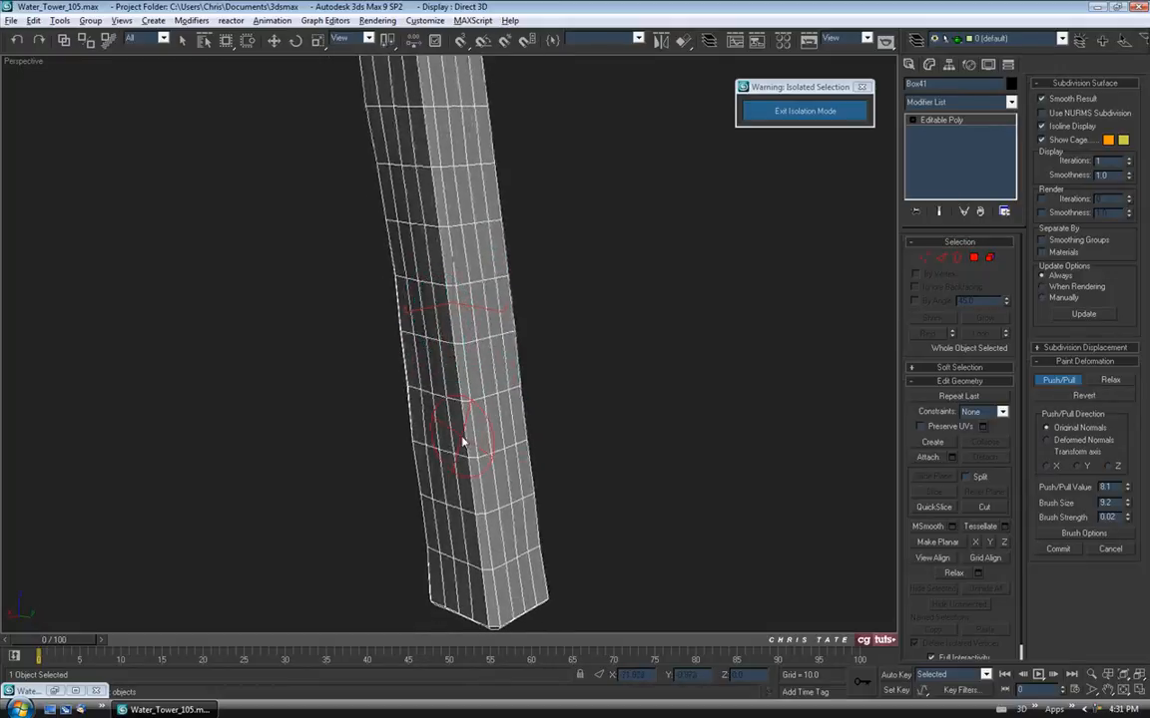
Refine the fourth leg's lower sides with Push/Pull strokes and hide the edges to check the shaded shape
{"action": "mouse_move", "coordinate": [473, 539]}
{"action": "middle_mouse_down", "text": "alt"}
{"action": "mouse_move", "coordinate": [520, 521]}
{"action": "mouse_move", "coordinate": [444, 490]}
{"action": "mouse_move", "coordinate": [504, 467]}
{"action": "mouse_move", "coordinate": [441, 491]}
{"action": "mouse_move", "coordinate": [477, 471]}
{"action": "middle_mouse_up", "text": "alt"}
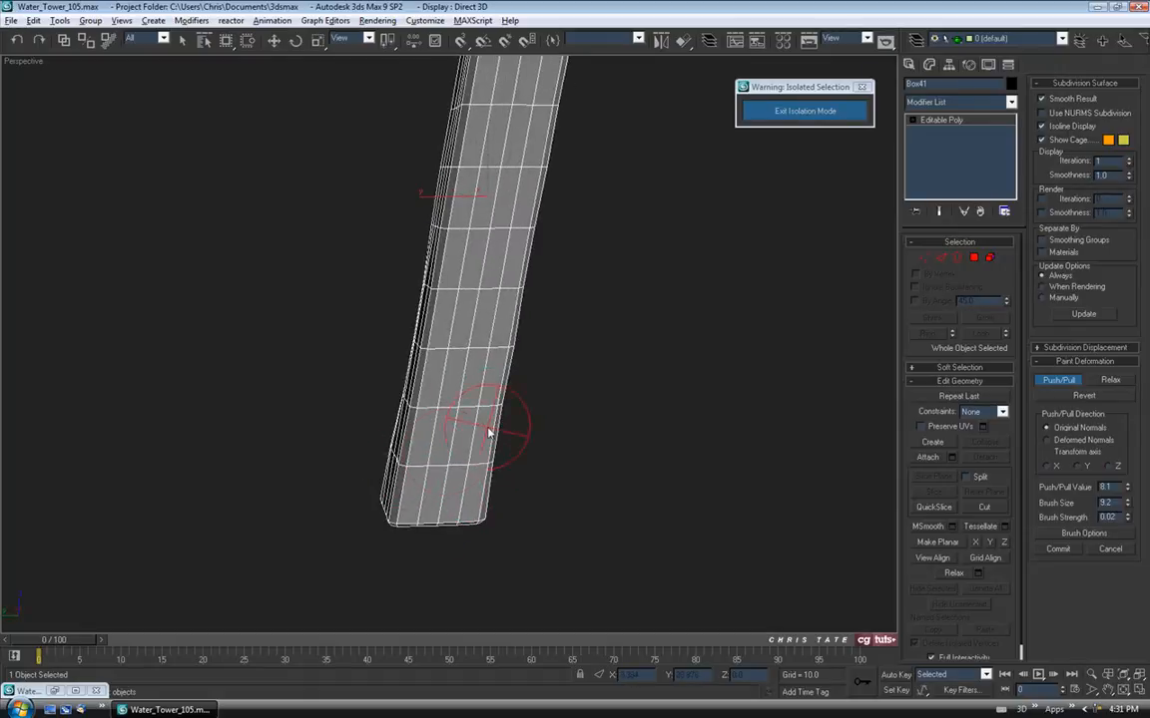
{"action": "mouse_move", "coordinate": [558, 441]}
{"action": "middle_mouse_down", "text": "alt"}
{"action": "mouse_move", "coordinate": [656, 449]}
{"action": "mouse_move", "coordinate": [546, 333]}
{"action": "mouse_move", "coordinate": [541, 429]}
{"action": "mouse_move", "coordinate": [314, 416]}
{"action": "mouse_move", "coordinate": [472, 436]}
{"action": "mouse_move", "coordinate": [445, 479]}
{"action": "middle_mouse_up", "text": "alt"}
{"action": "key", "text": "F4"}
{"action": "mouse_move", "coordinate": [431, 418]}
{"action": "middle_mouse_down", "text": "alt"}
{"action": "mouse_move", "coordinate": [541, 395]}
{"action": "mouse_move", "coordinate": [632, 311]}
{"action": "mouse_move", "coordinate": [584, 266]}
{"action": "mouse_move", "coordinate": [644, 284]}
{"action": "mouse_move", "coordinate": [667, 335]}
{"action": "mouse_move", "coordinate": [632, 351]}
{"action": "mouse_move", "coordinate": [439, 354]}
{"action": "mouse_move", "coordinate": [649, 351]}
{"action": "mouse_move", "coordinate": [395, 499]}
{"action": "middle_mouse_up", "text": "alt"}
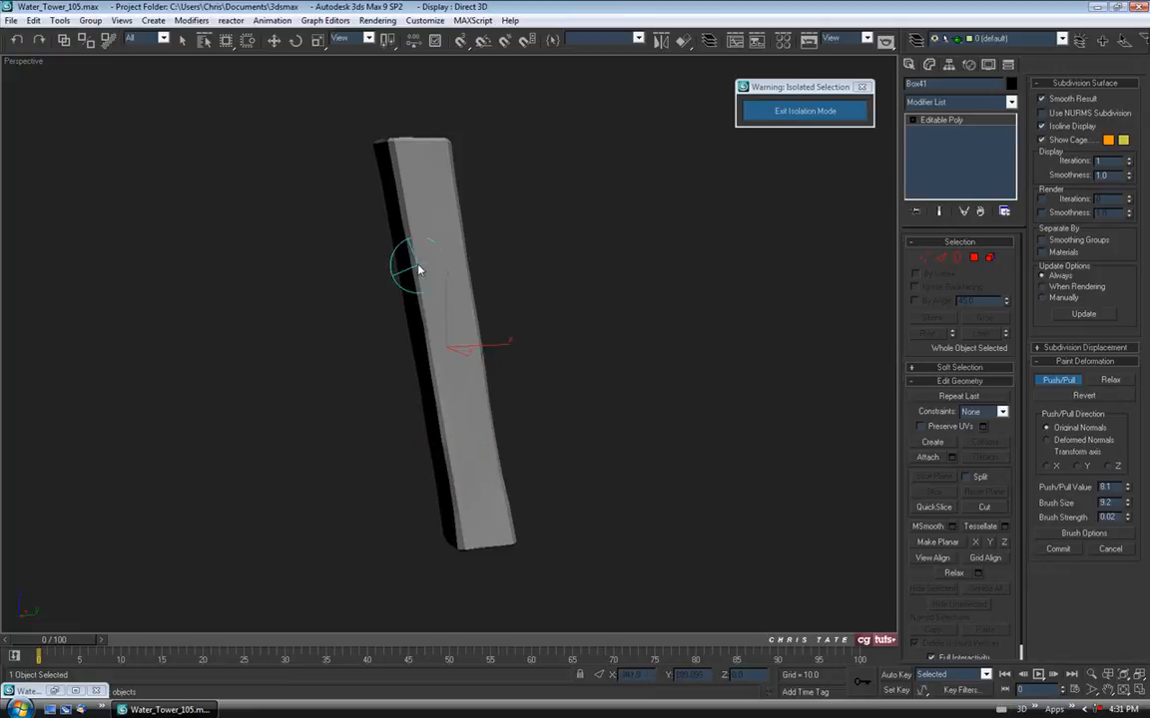
Show the edges again on the fourth leg, stop Push/Pull painting, exit isolation and deselect the leg to view the whole tower
{"action": "mouse_move", "coordinate": [484, 345]}
{"action": "middle_mouse_down", "text": "alt"}
{"action": "mouse_move", "coordinate": [462, 302]}
{"action": "mouse_move", "coordinate": [467, 216]}
{"action": "mouse_move", "coordinate": [488, 205]}
{"action": "mouse_move", "coordinate": [434, 327]}
{"action": "mouse_move", "coordinate": [452, 221]}
{"action": "middle_mouse_up", "text": "alt"}
{"action": "key", "text": "F4"}
{"action": "middle_click_drag", "start_coordinate": [474, 330], "coordinate": [284, 361], "text": "alt"}
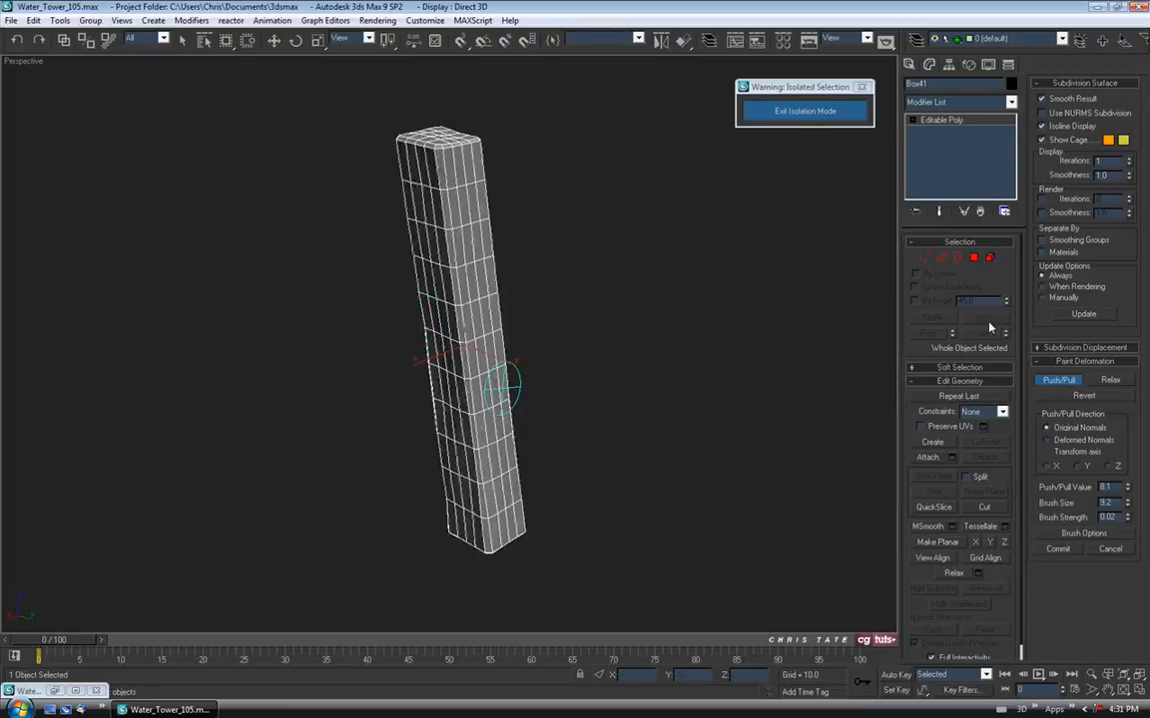
{"action": "left_click", "coordinate": [1056, 382]}
{"action": "left_click", "coordinate": [771, 111]}
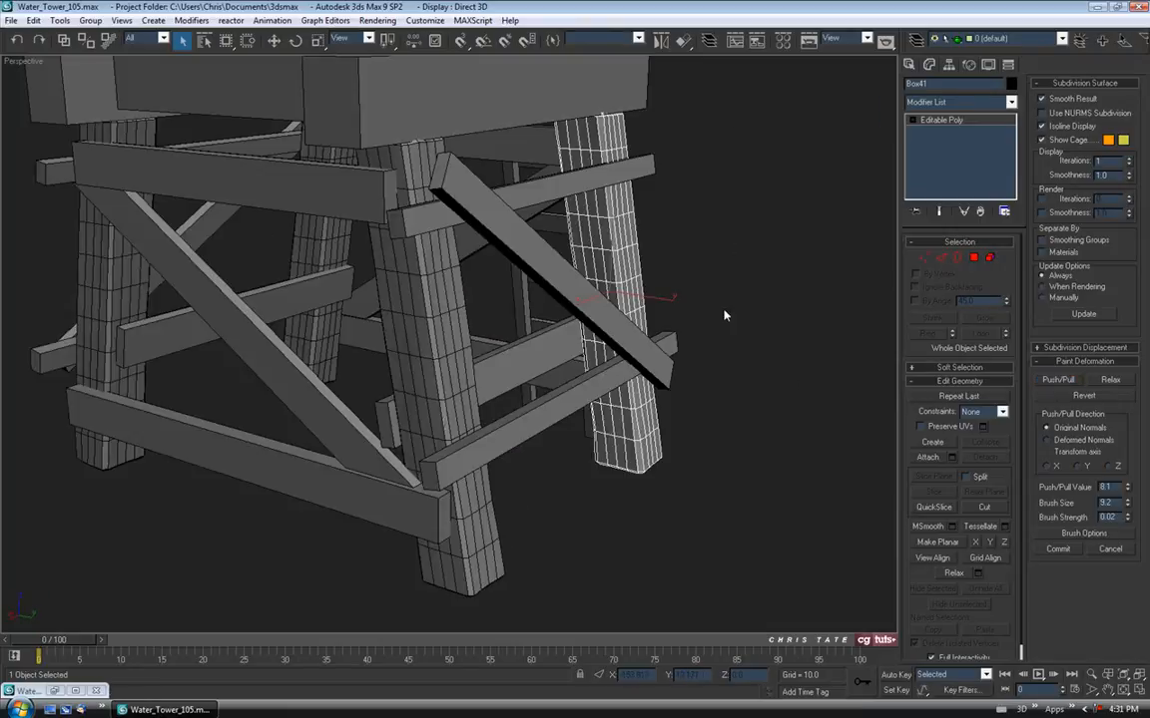
{"action": "left_click", "coordinate": [736, 306]}
{"action": "key", "text": "z"}
{"action": "middle_click_drag", "start_coordinate": [713, 313], "coordinate": [532, 385], "text": "alt"}
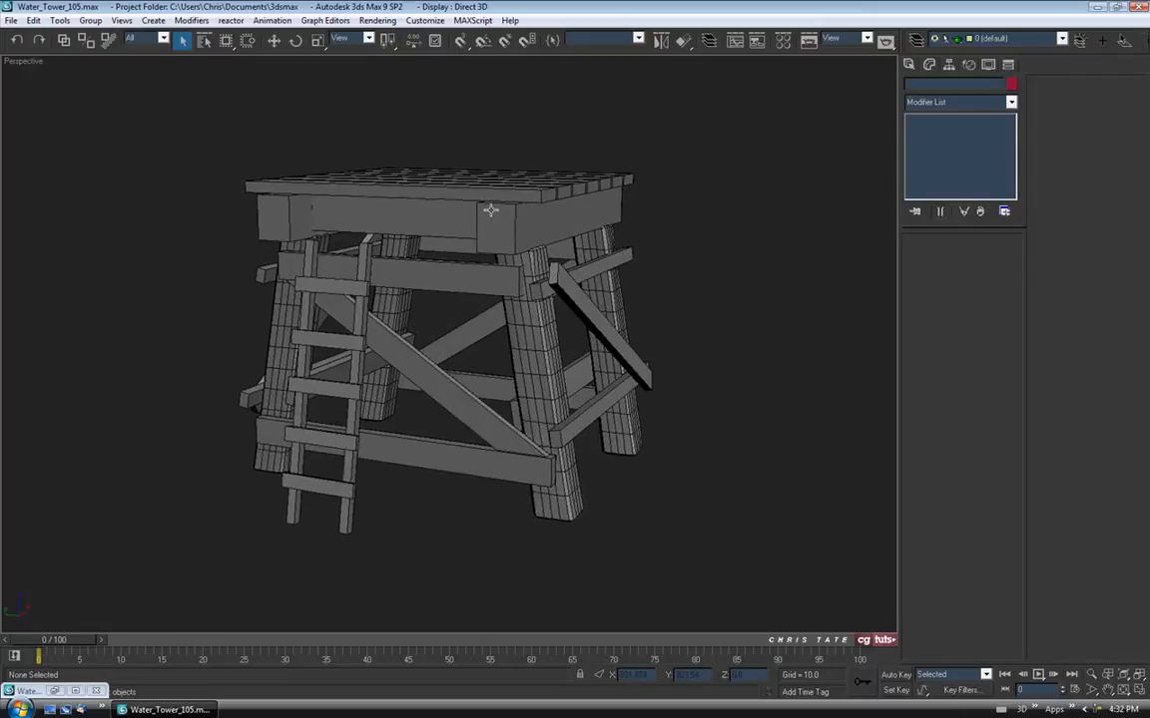
Save the scene as the next incremental file, Water_Tower_106
{"action": "left_click", "coordinate": [5, 21]}
{"action": "left_click", "coordinate": [35, 110]}
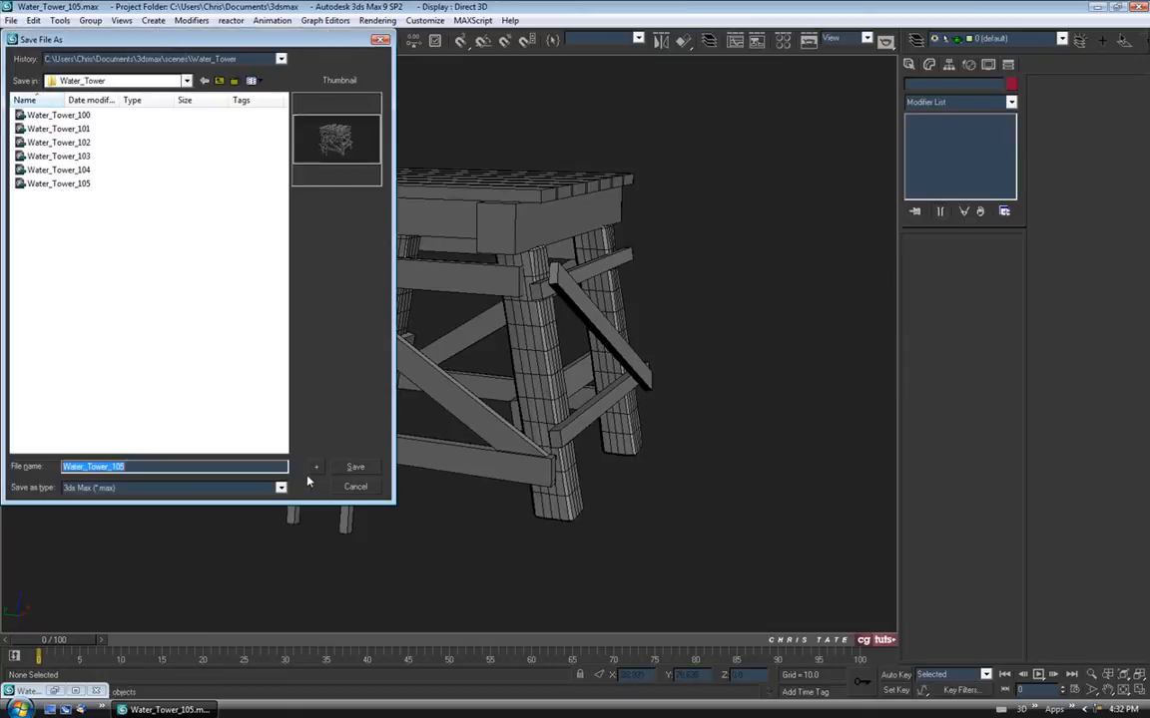
{"action": "left_click", "coordinate": [317, 469]}
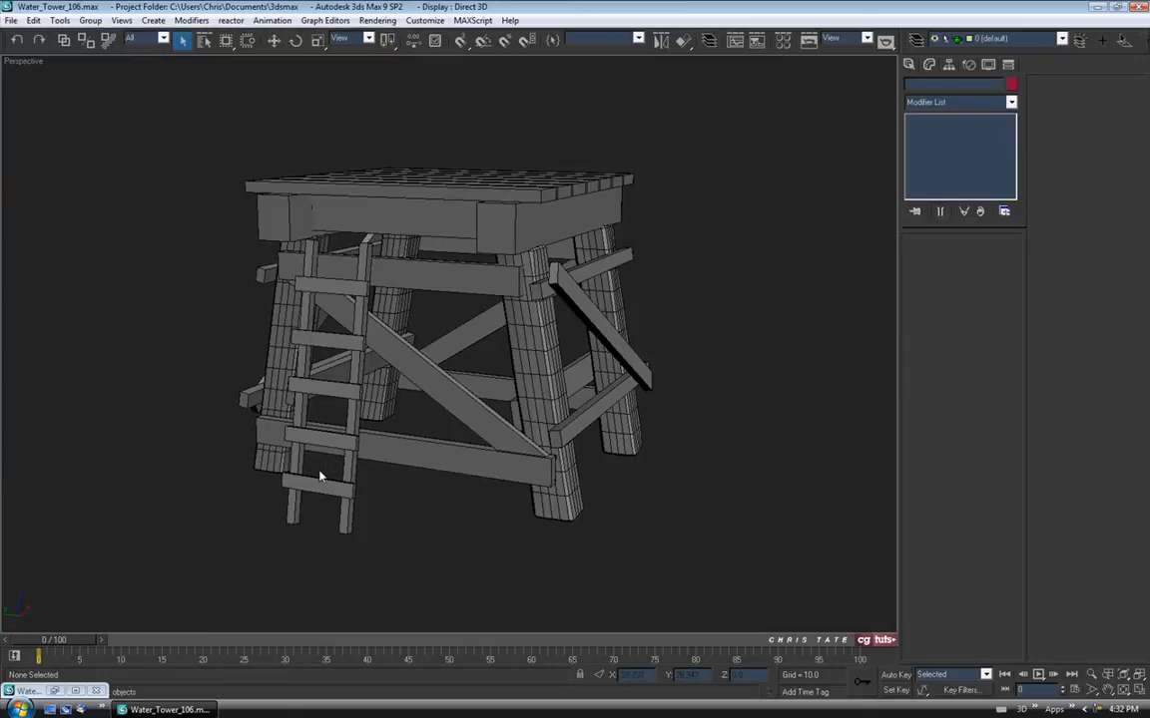
Examine the water tower reference sheet and compare it with the modelled platform, beams and braces from several angles
{"action": "left_click", "coordinate": [57, 691]}
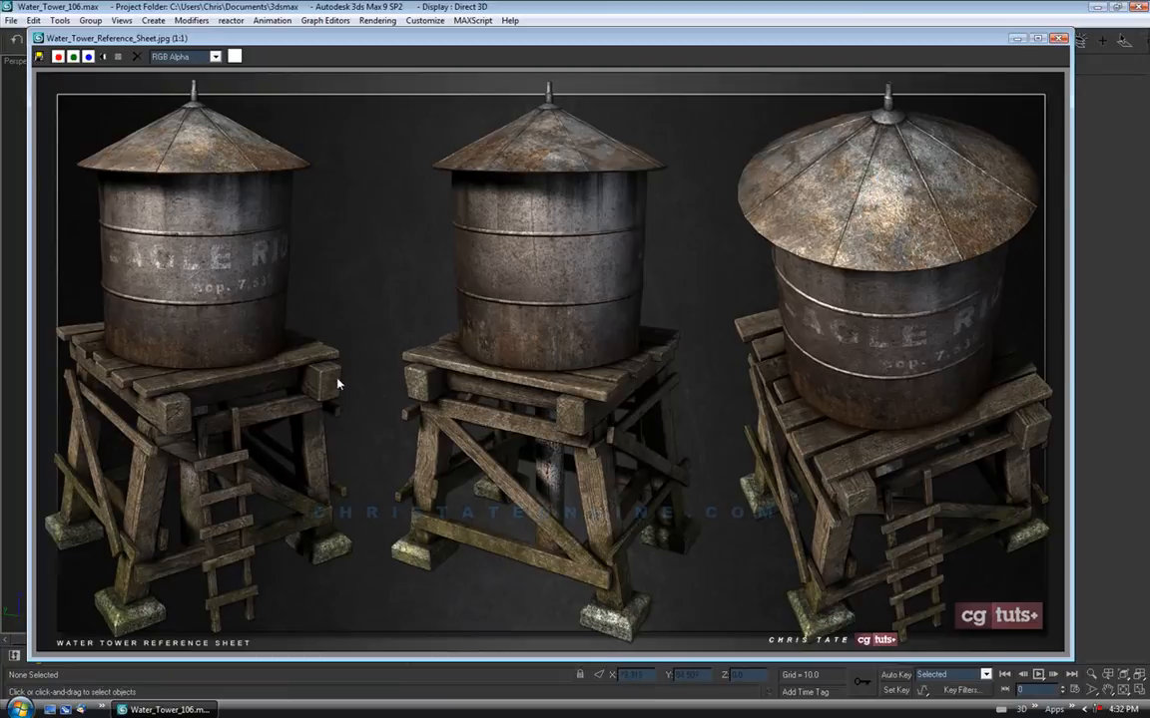
{"action": "left_click", "coordinate": [1015, 39]}
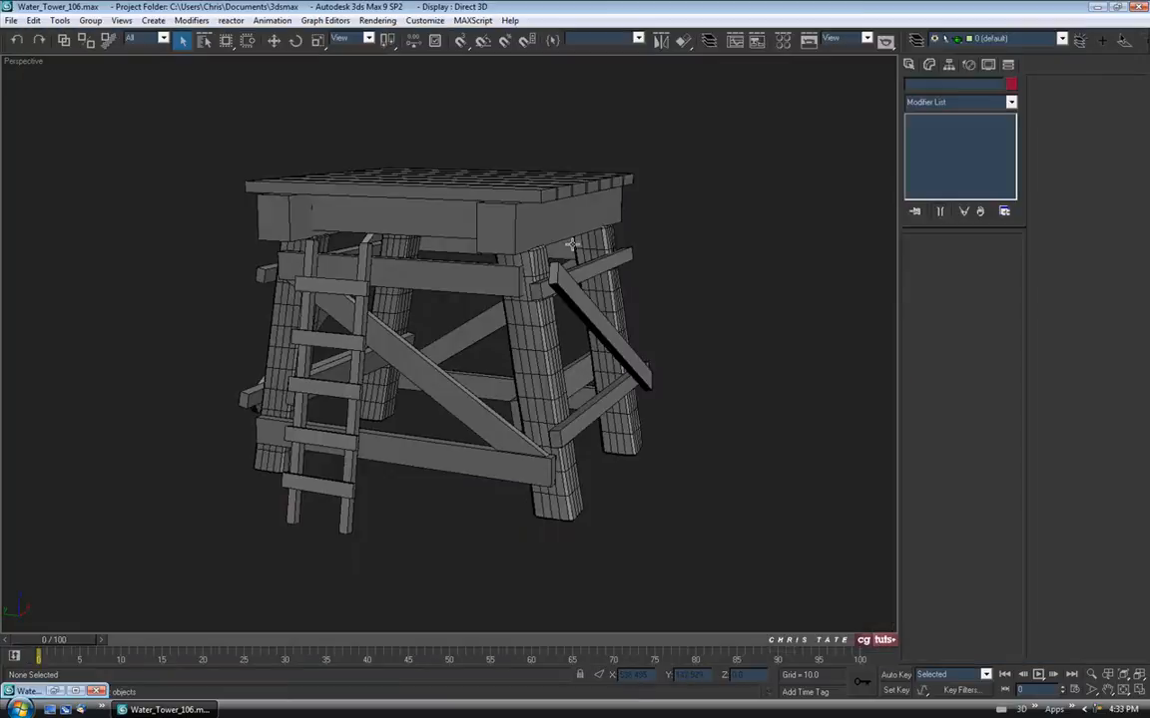
{"action": "middle_click_drag", "start_coordinate": [524, 245], "coordinate": [532, 267], "text": "alt"}
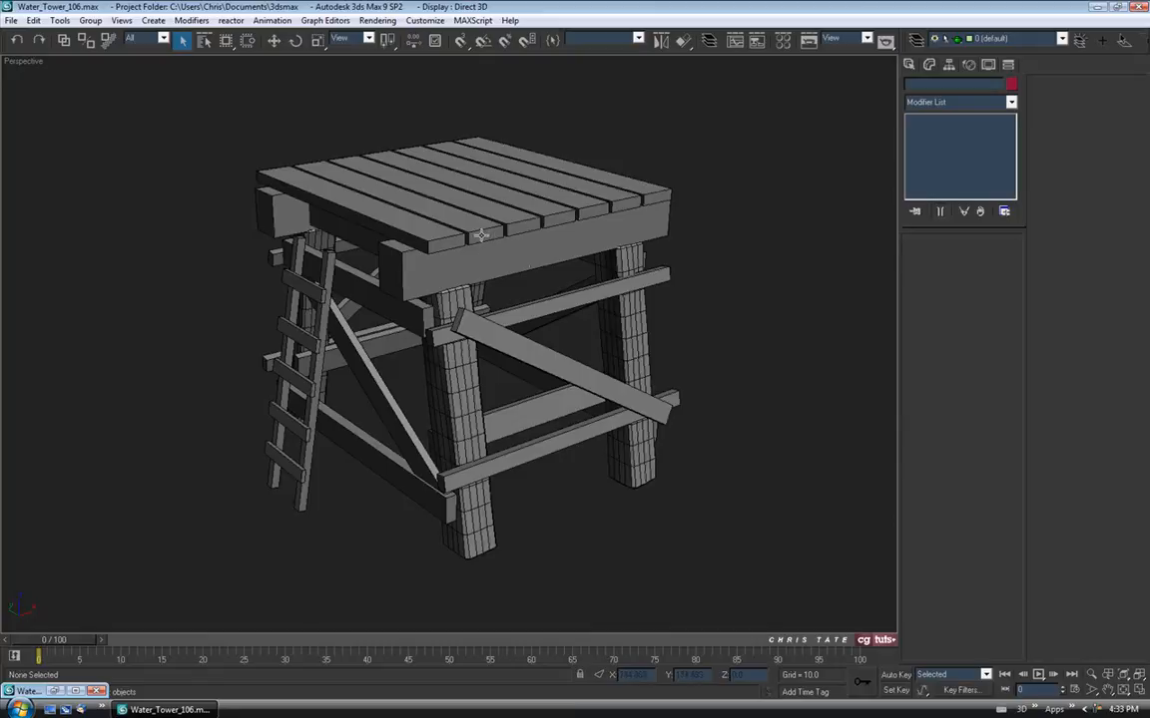
{"action": "middle_click_drag", "start_coordinate": [431, 269], "coordinate": [572, 230], "text": "alt"}
{"action": "middle_click_drag", "start_coordinate": [380, 282], "coordinate": [432, 273], "text": "alt"}
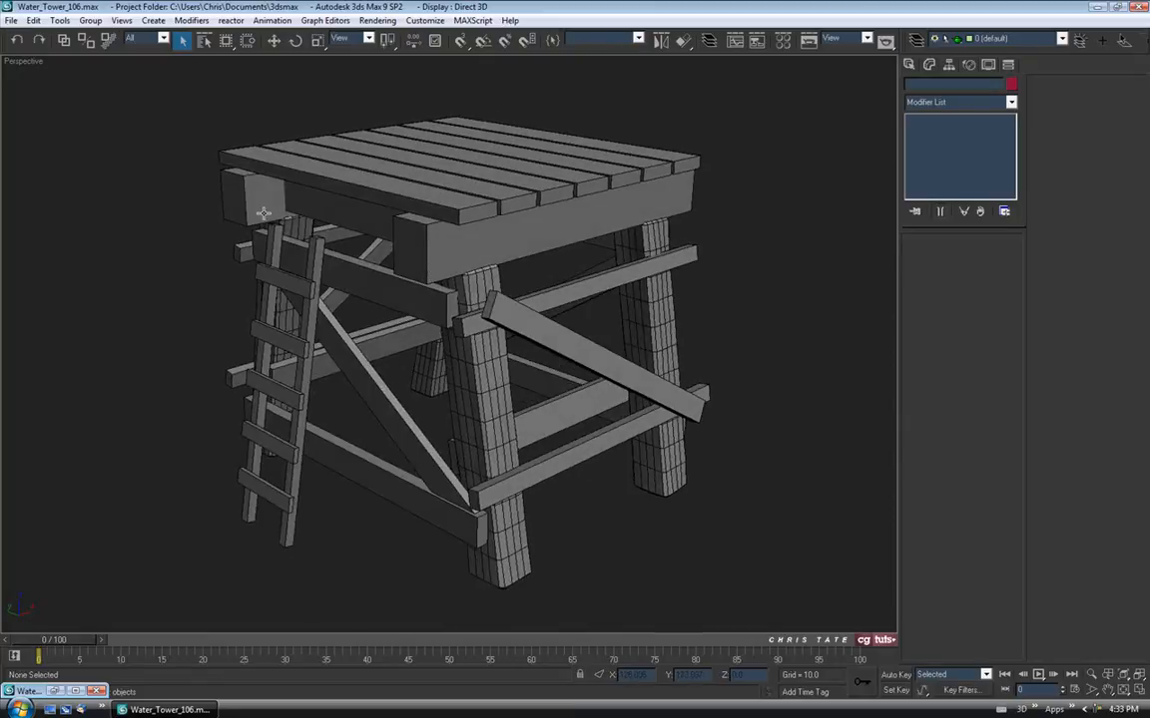
{"action": "middle_click_drag", "start_coordinate": [258, 210], "coordinate": [451, 227], "text": "alt"}
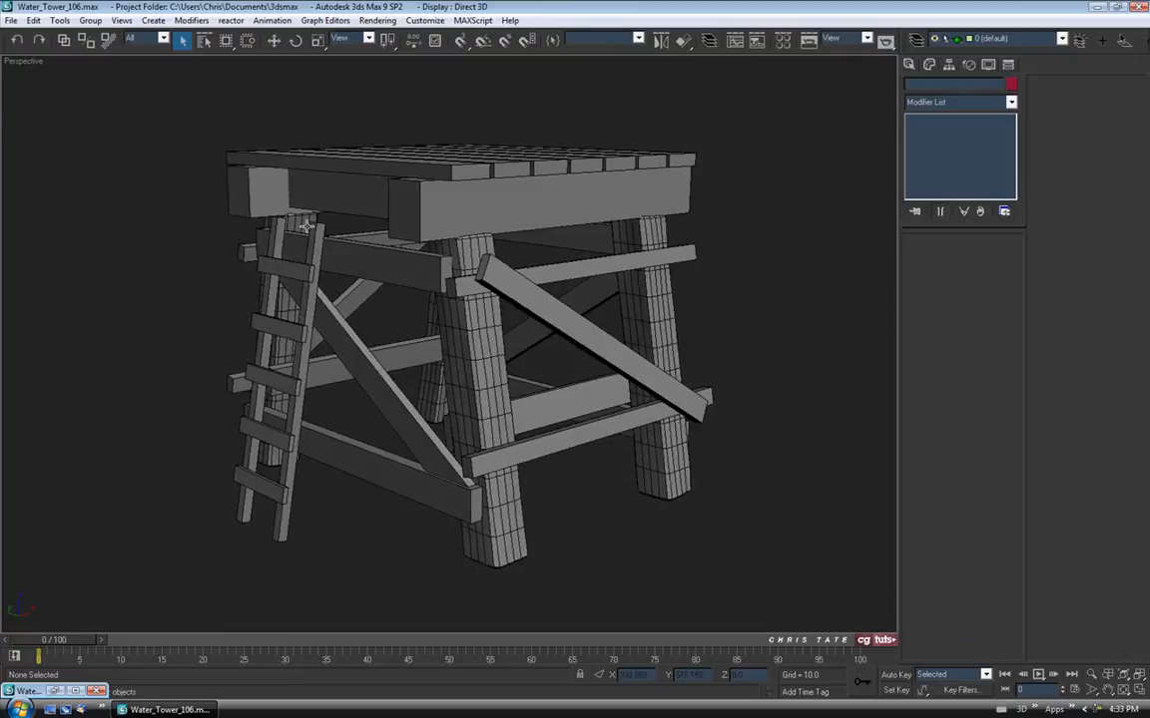
{"action": "middle_click_drag", "start_coordinate": [512, 288], "coordinate": [511, 300], "text": "alt"}
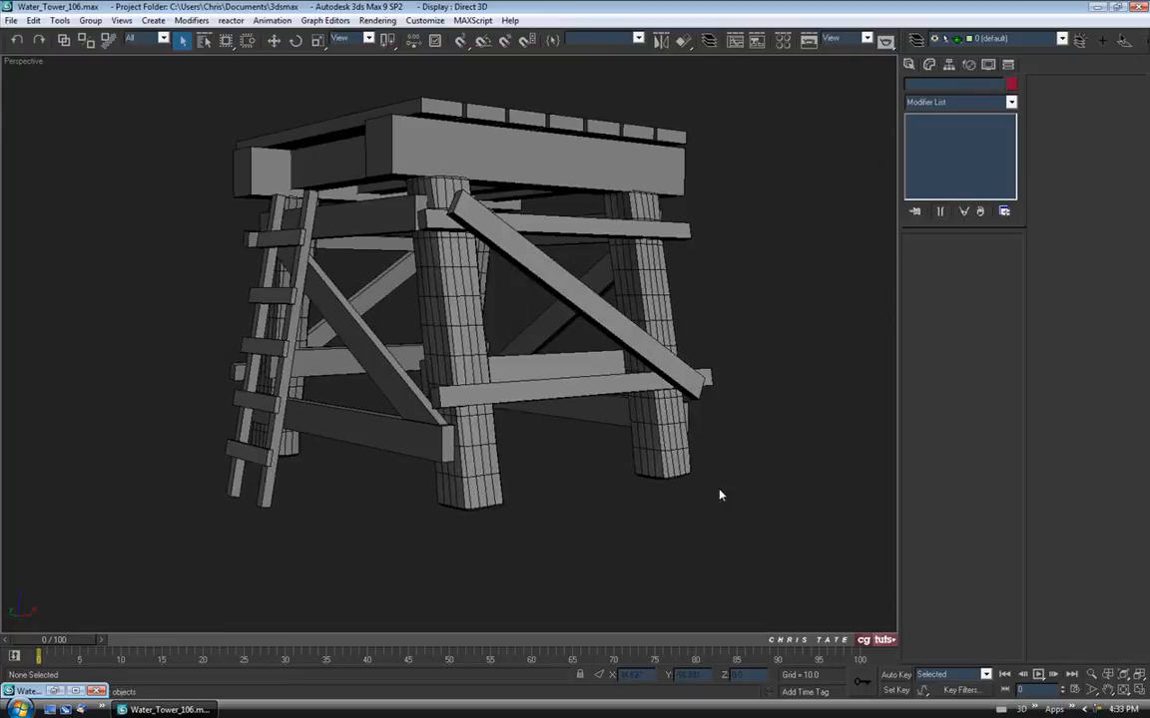
{"action": "middle_click_drag", "start_coordinate": [630, 449], "coordinate": [592, 417], "text": "alt"}
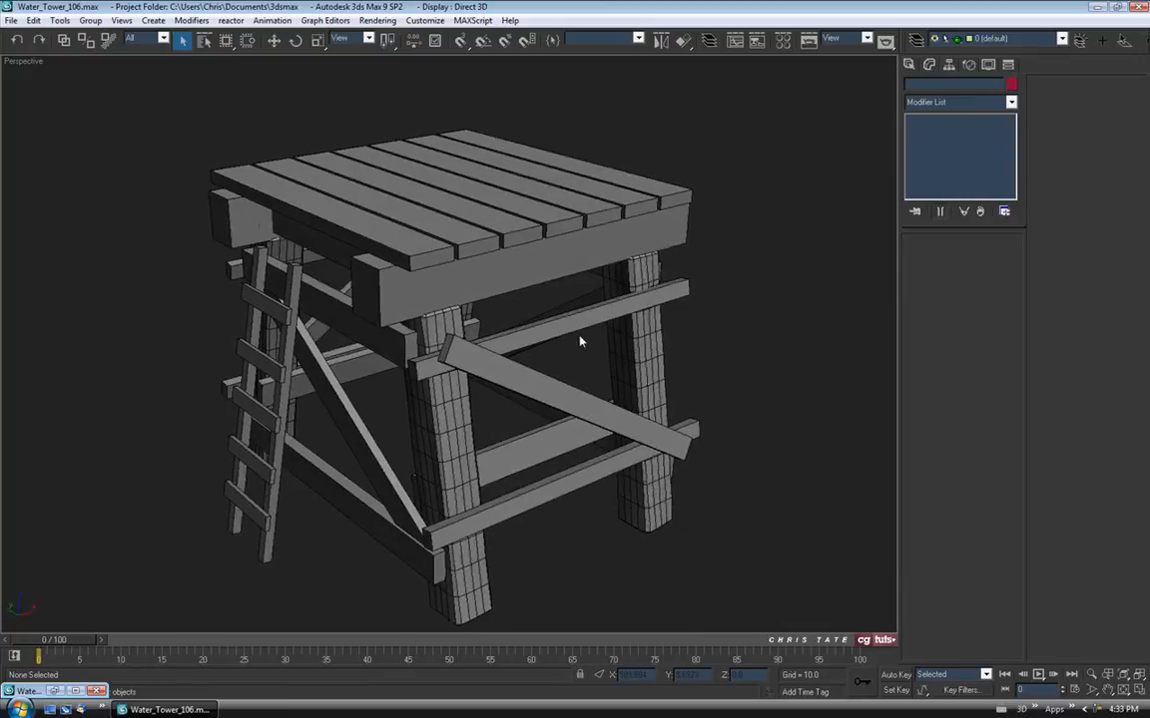
{"action": "middle_click_drag", "start_coordinate": [514, 276], "coordinate": [464, 318], "text": "alt"}
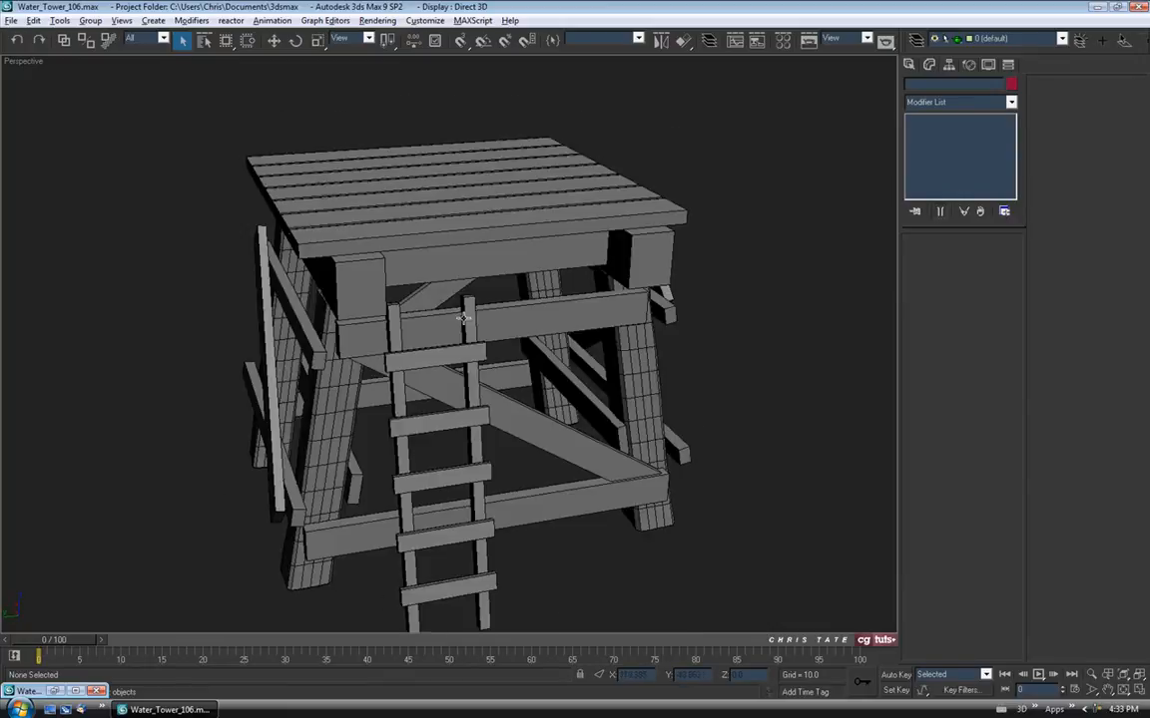
{"action": "middle_click_drag", "start_coordinate": [541, 230], "coordinate": [391, 311], "text": "alt"}
Select the large support beam under the plank ends above the diagonal brace and convert it to an Editable Poly
{"action": "left_click", "coordinate": [379, 322]}
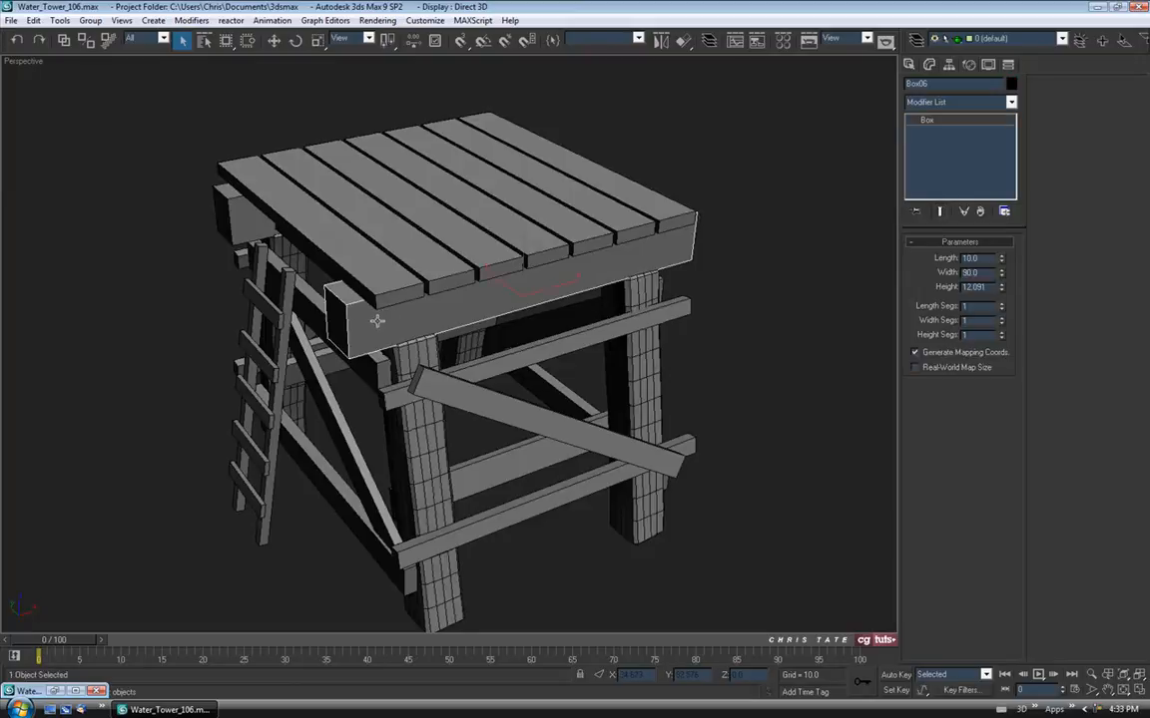
{"action": "middle_click_drag", "start_coordinate": [400, 361], "coordinate": [412, 334], "text": "alt"}
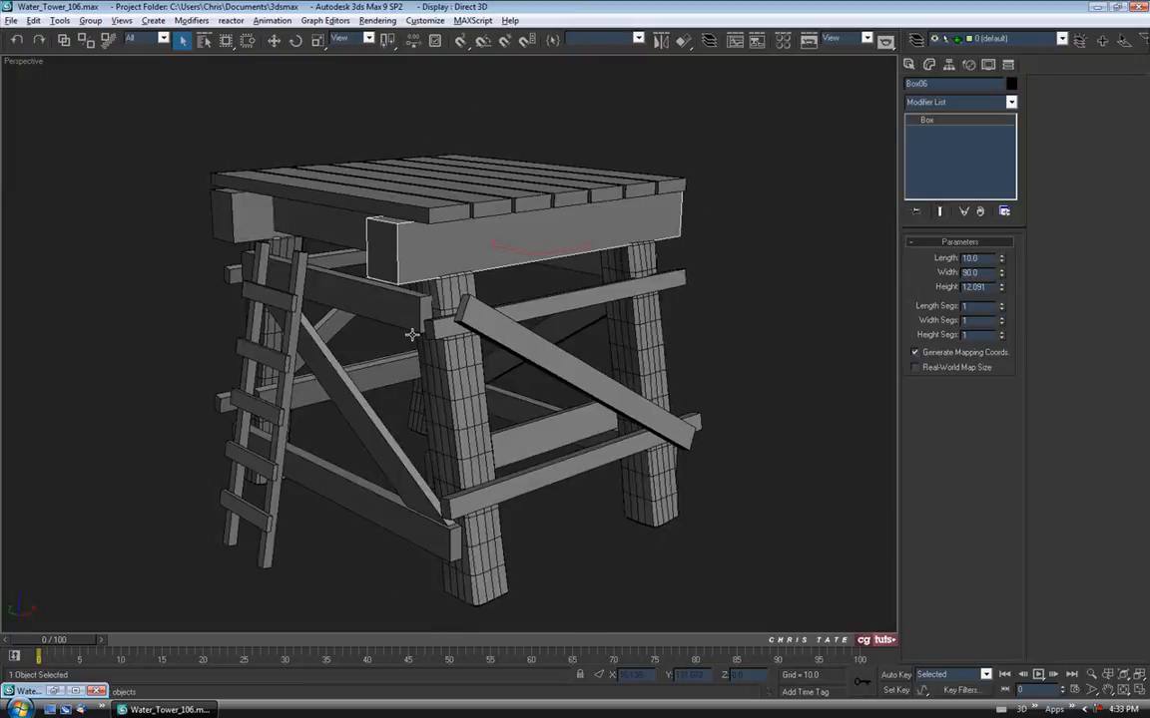
{"action": "right_click", "coordinate": [499, 241]}
{"action": "mouse_move", "coordinate": [526, 363]}
{"action": "left_click", "coordinate": [607, 375]}
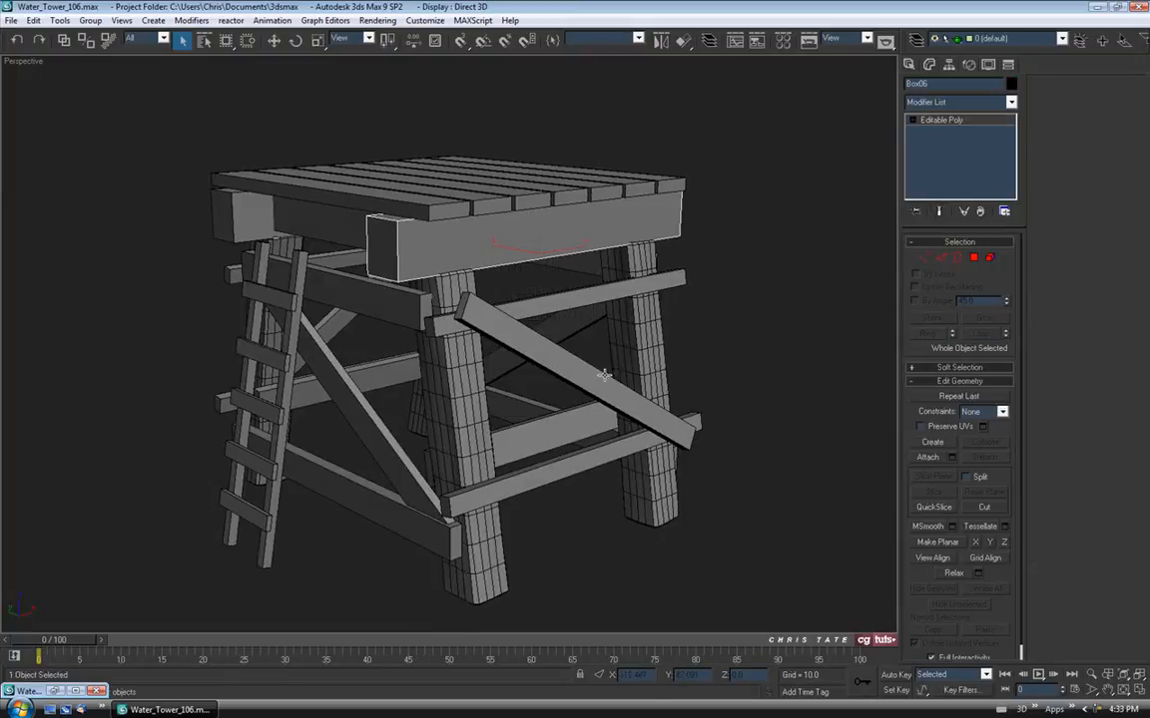
Lengthen the support beam by moving the four vertices of its ladder-side end outward to about X -47.4
{"action": "left_click", "coordinate": [924, 259]}
{"action": "left_click_drag", "start_coordinate": [456, 367], "coordinate": [456, 369]}
{"action": "middle_click_drag", "start_coordinate": [375, 228], "coordinate": [437, 348], "text": "alt"}
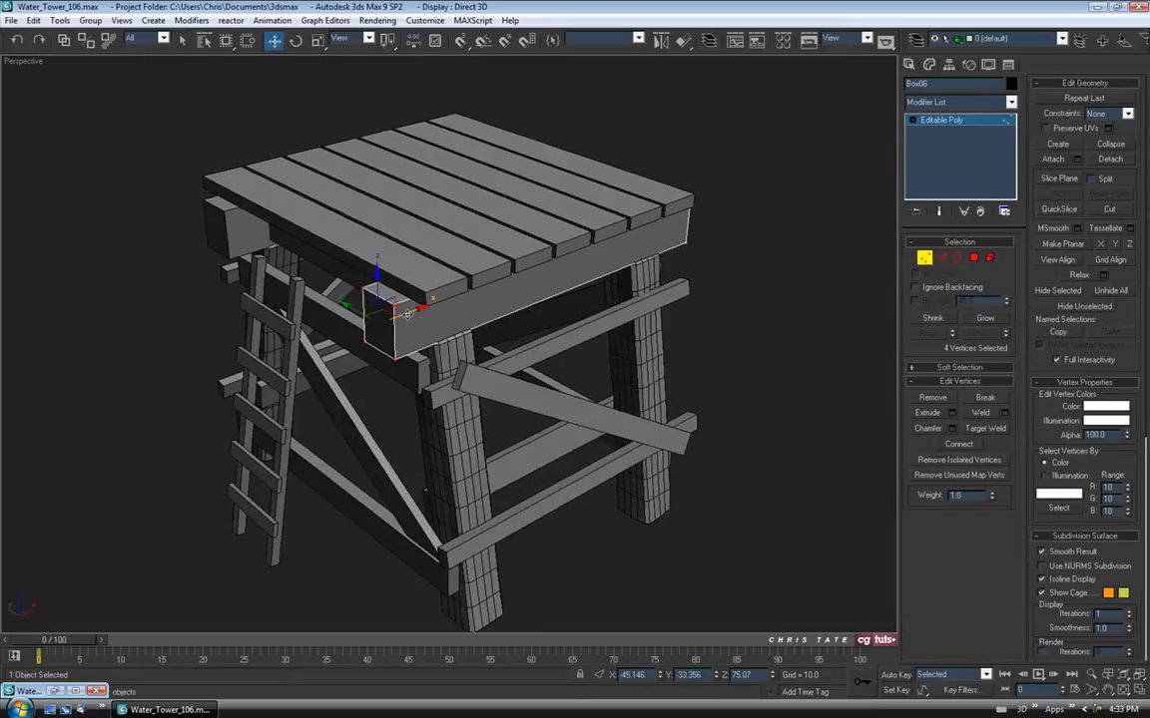
{"action": "left_click_drag", "start_coordinate": [405, 314], "coordinate": [400, 315]}
{"action": "middle_click_drag", "start_coordinate": [400, 315], "coordinate": [495, 338], "text": "alt"}
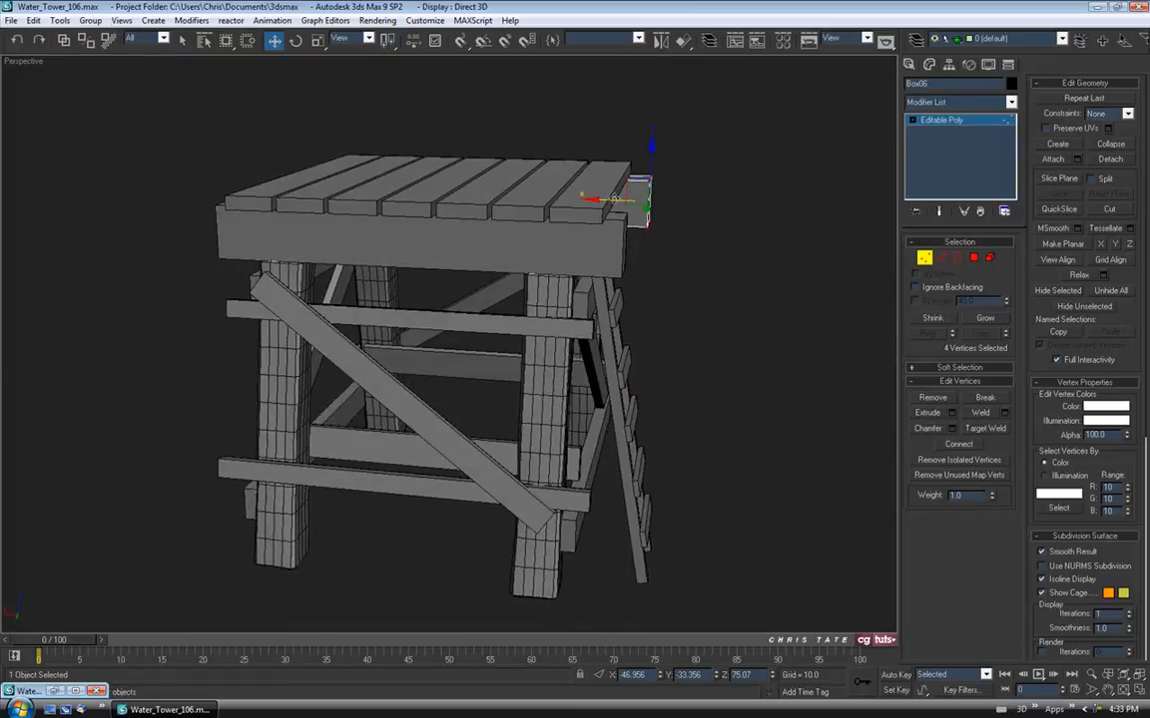
{"action": "middle_click_drag", "start_coordinate": [617, 196], "coordinate": [489, 277], "text": "alt"}
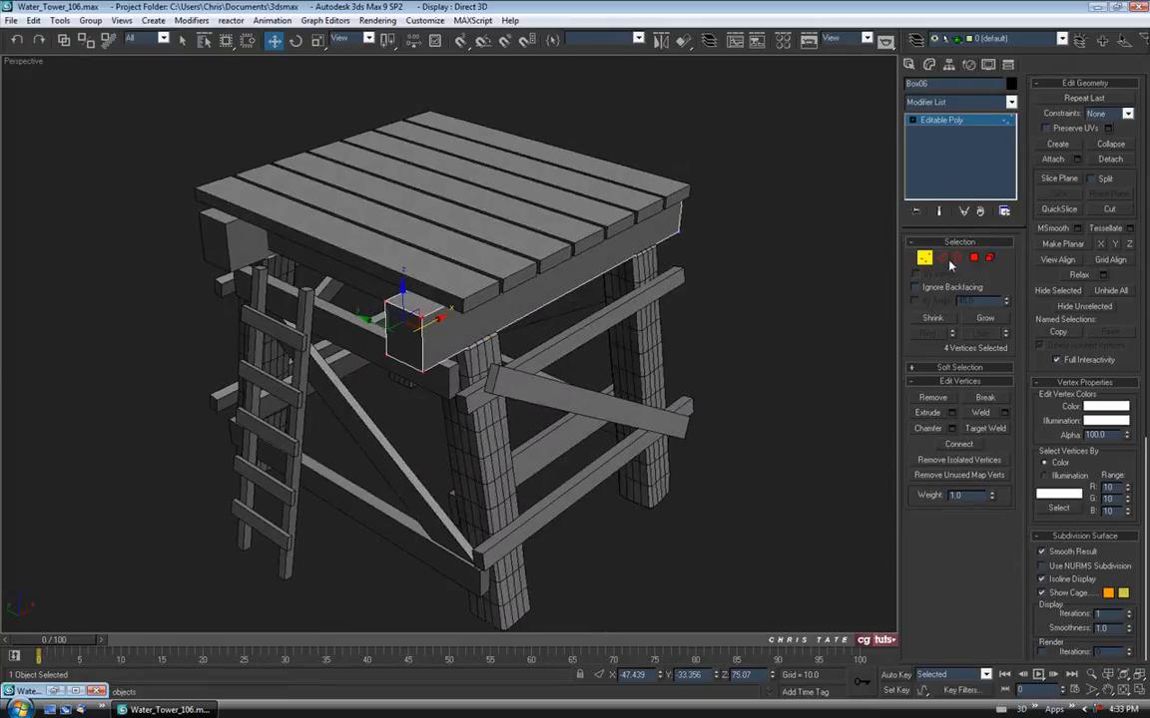
{"action": "left_click", "coordinate": [919, 263]}
Isolate the support beam and chamfer its four long edges by 0.46
{"action": "middle_click_drag", "start_coordinate": [564, 379], "coordinate": [436, 195], "text": "alt"}
{"action": "key", "text": "alt+q"}
{"action": "key", "text": "2"}
{"action": "left_click_drag", "start_coordinate": [436, 194], "coordinate": [458, 548]}
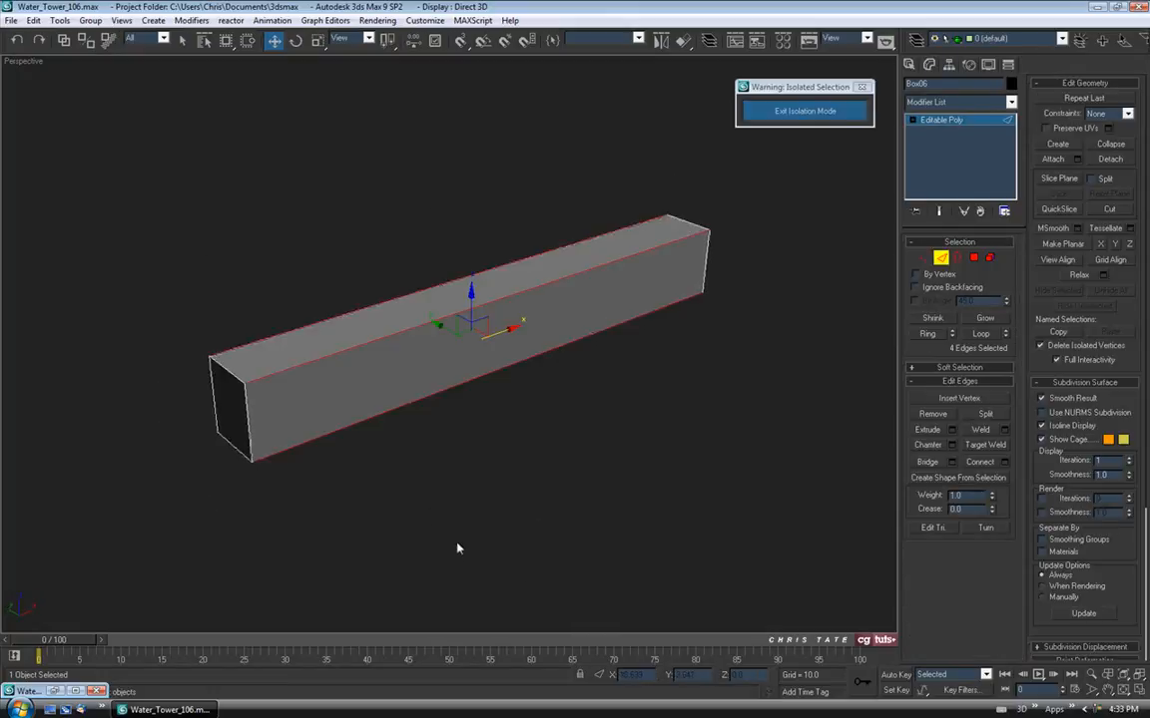
{"action": "left_click", "coordinate": [953, 446]}
{"action": "left_click_drag", "start_coordinate": [610, 318], "coordinate": [781, 325]}
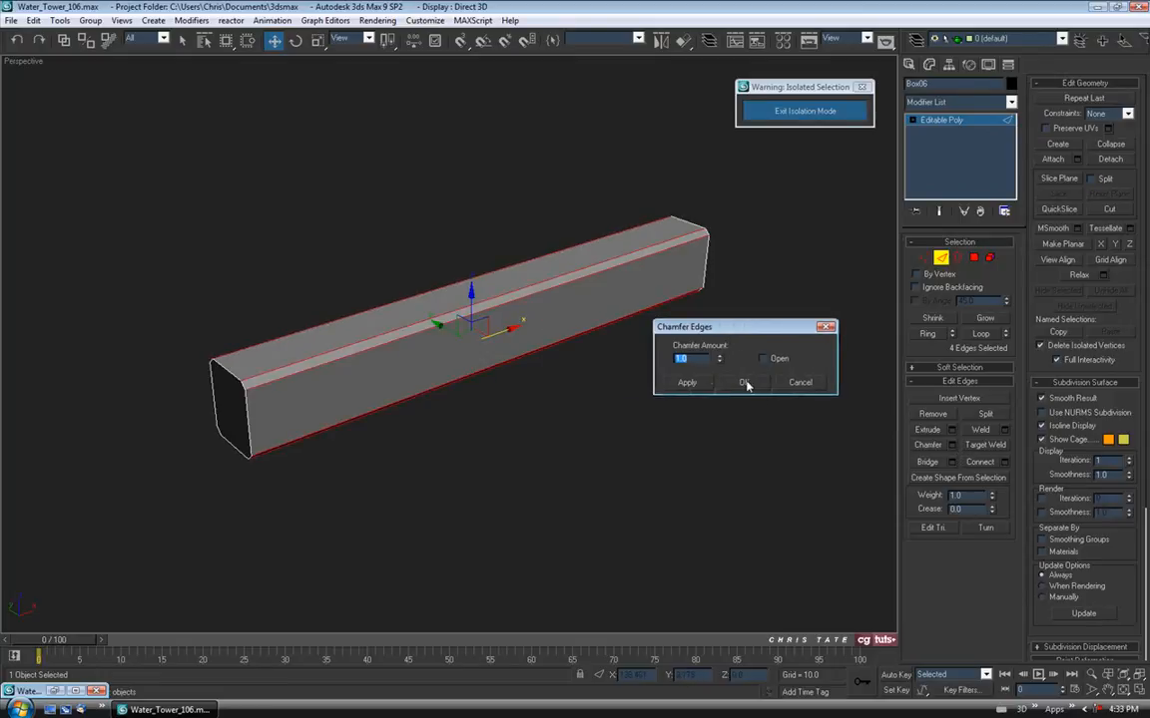
{"action": "left_click_drag", "start_coordinate": [719, 361], "coordinate": [720, 396]}
{"action": "mouse_move", "coordinate": [455, 380]}
{"action": "middle_mouse_down", "text": "alt"}
{"action": "mouse_move", "coordinate": [491, 347]}
{"action": "mouse_move", "coordinate": [453, 359]}
{"action": "mouse_move", "coordinate": [526, 354]}
{"action": "mouse_move", "coordinate": [473, 365]}
{"action": "middle_mouse_up", "text": "alt"}
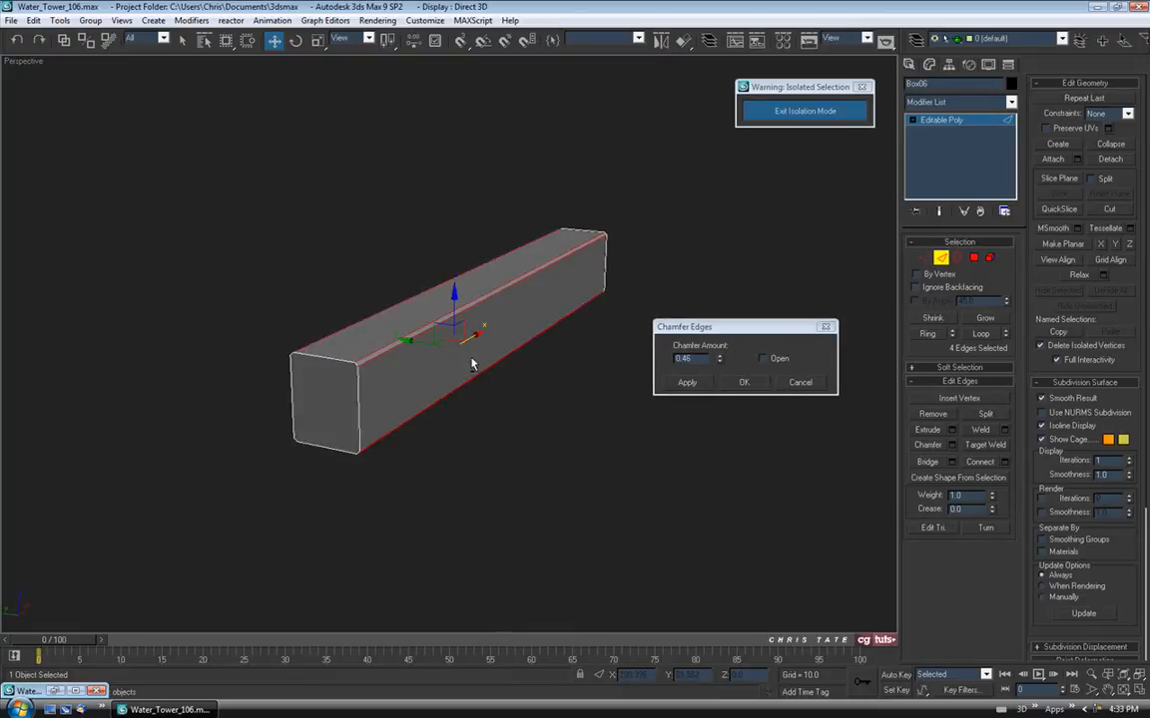
{"action": "left_click", "coordinate": [741, 383]}
Select the edges around both ends of the beam and chamfer them by 0.21
{"action": "key", "text": "alt+r"}
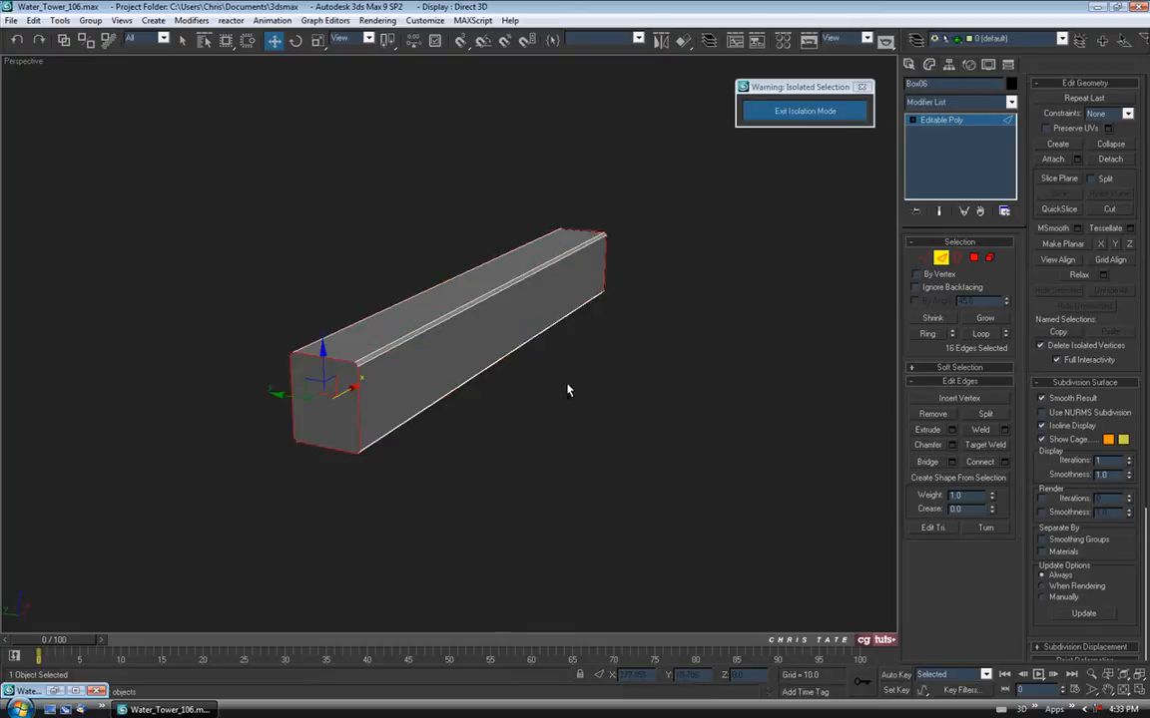
{"action": "left_click", "coordinate": [953, 445]}
{"action": "middle_click_drag", "start_coordinate": [469, 354], "coordinate": [375, 350], "text": "alt"}
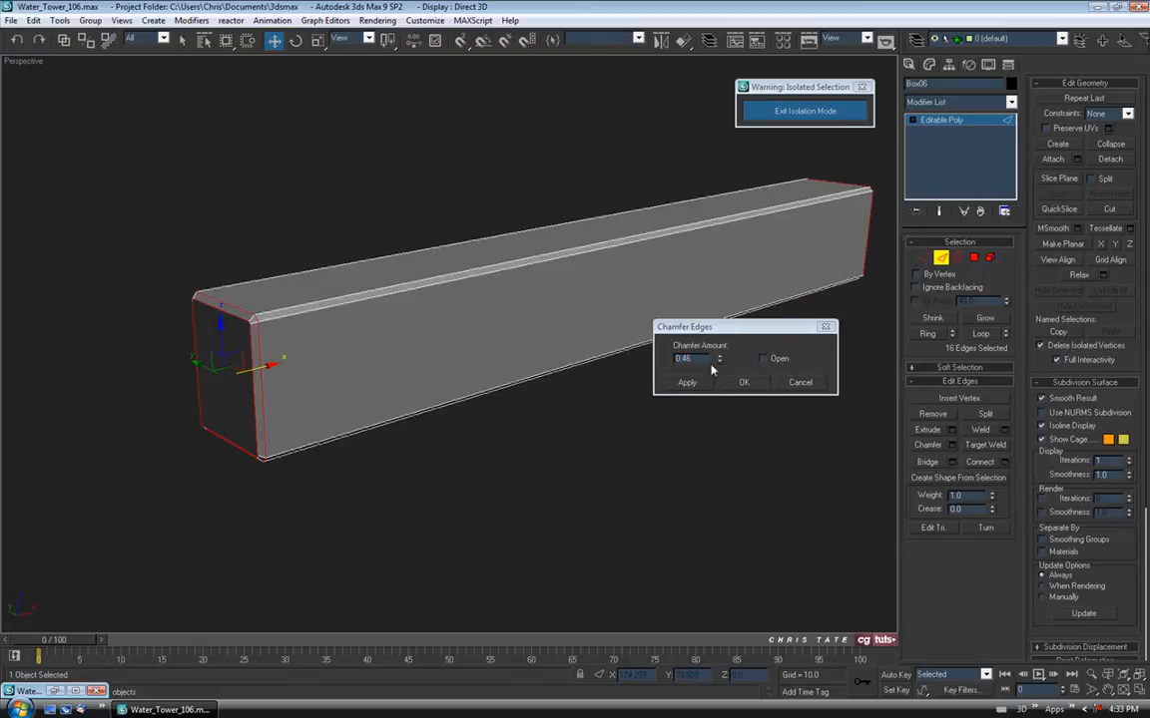
{"action": "left_click_drag", "start_coordinate": [719, 359], "coordinate": [721, 362]}
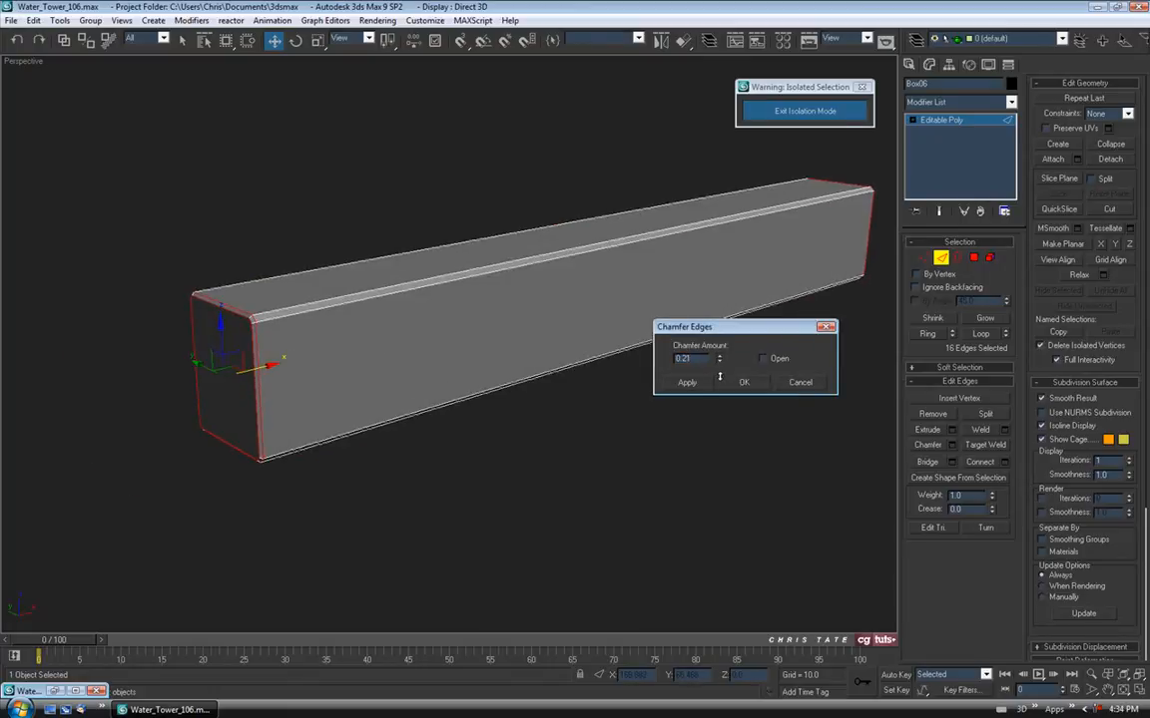
{"action": "middle_click_drag", "start_coordinate": [327, 385], "coordinate": [364, 391], "text": "alt"}
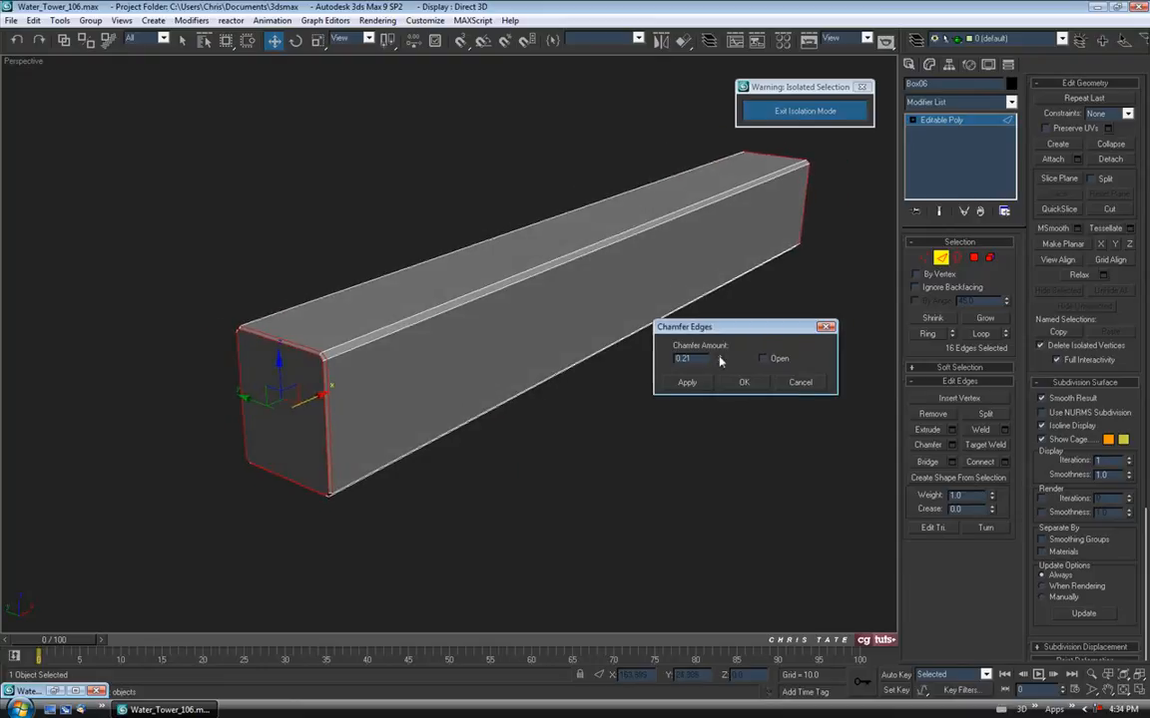
{"action": "left_click", "coordinate": [743, 383]}
Select the ring of lengthwise edges and connect them with 8 segments to divide the beam along its length
{"action": "scroll", "coordinate": [578, 416], "scroll_direction": "down", "scroll_amount": 3}
{"action": "key", "text": "alt+r"}
{"action": "left_click", "coordinate": [1004, 463]}
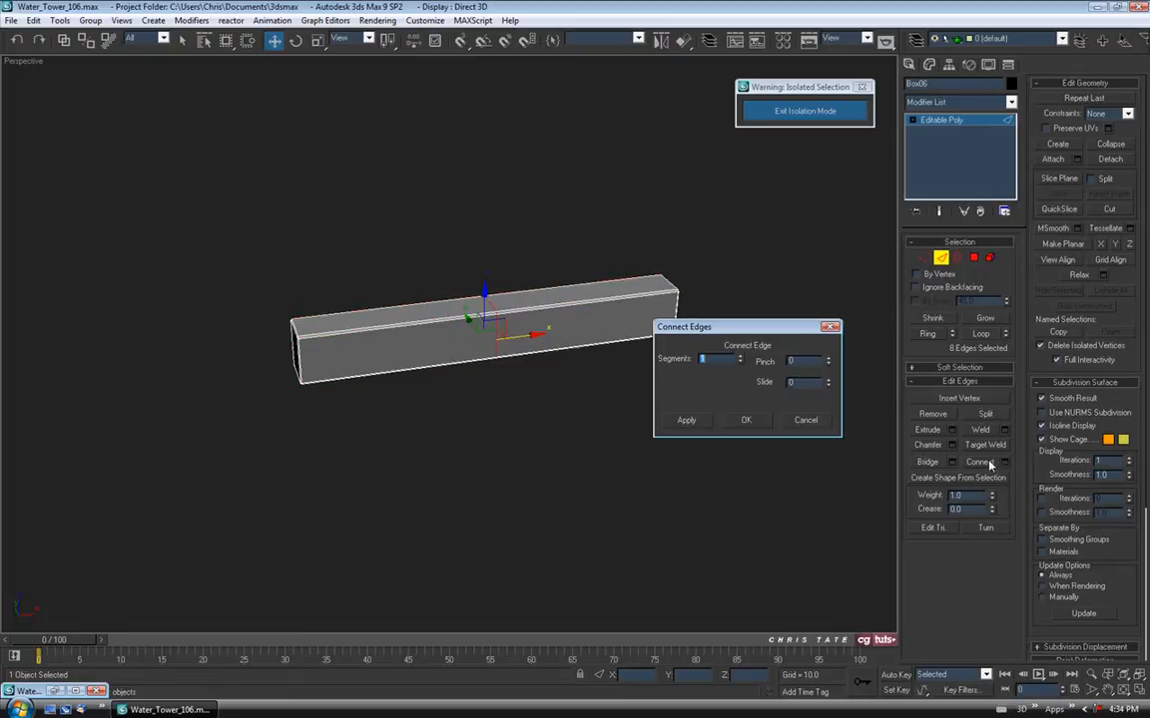
{"action": "left_click", "coordinate": [741, 356]}
{"action": "left_click", "coordinate": [740, 356]}
{"action": "left_click", "coordinate": [740, 356]}
{"action": "middle_click_drag", "start_coordinate": [559, 400], "coordinate": [543, 369], "text": "alt"}
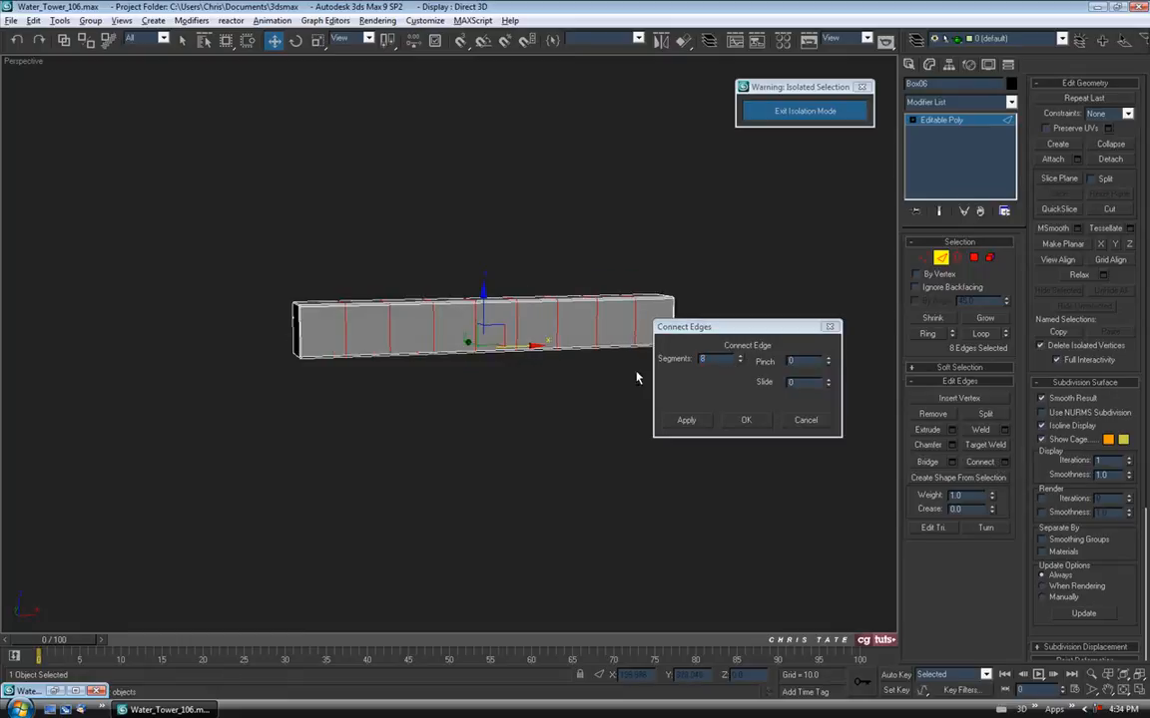
{"action": "left_click", "coordinate": [745, 423]}
Select the beam's vertical edges, excluding the chamfers, and connect them with 3 segments to divide its height
{"action": "scroll", "coordinate": [597, 419], "scroll_direction": "up", "scroll_amount": 4}
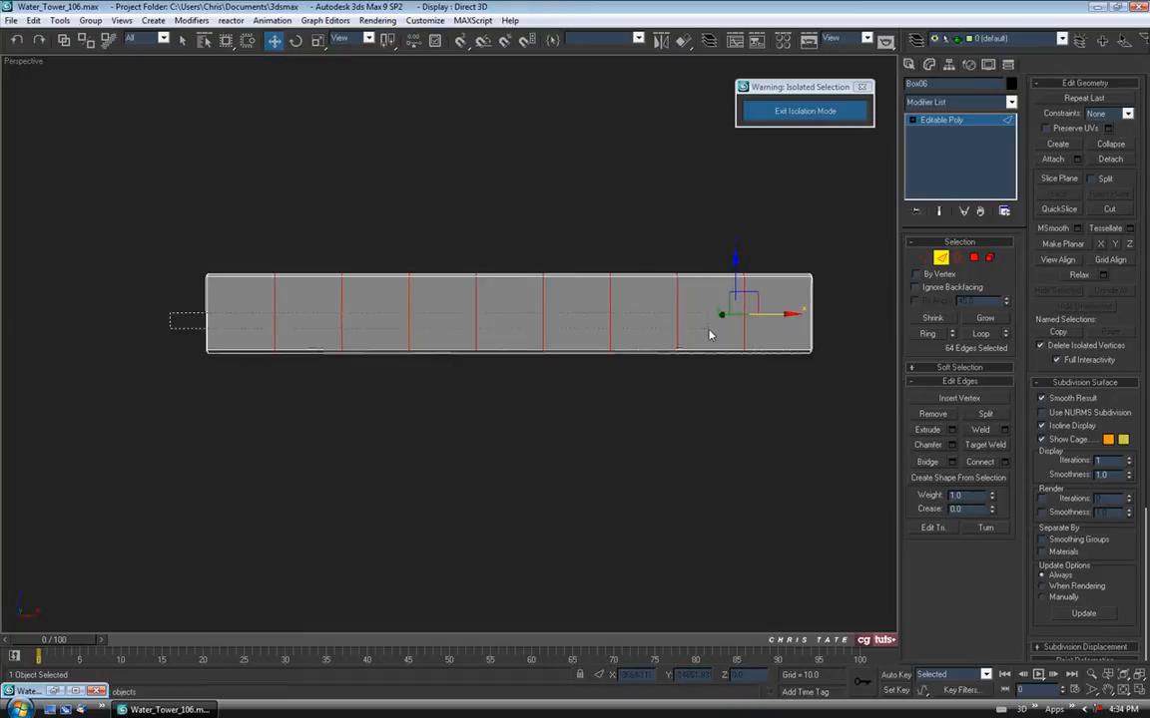
{"action": "key", "text": "ctrl+z"}
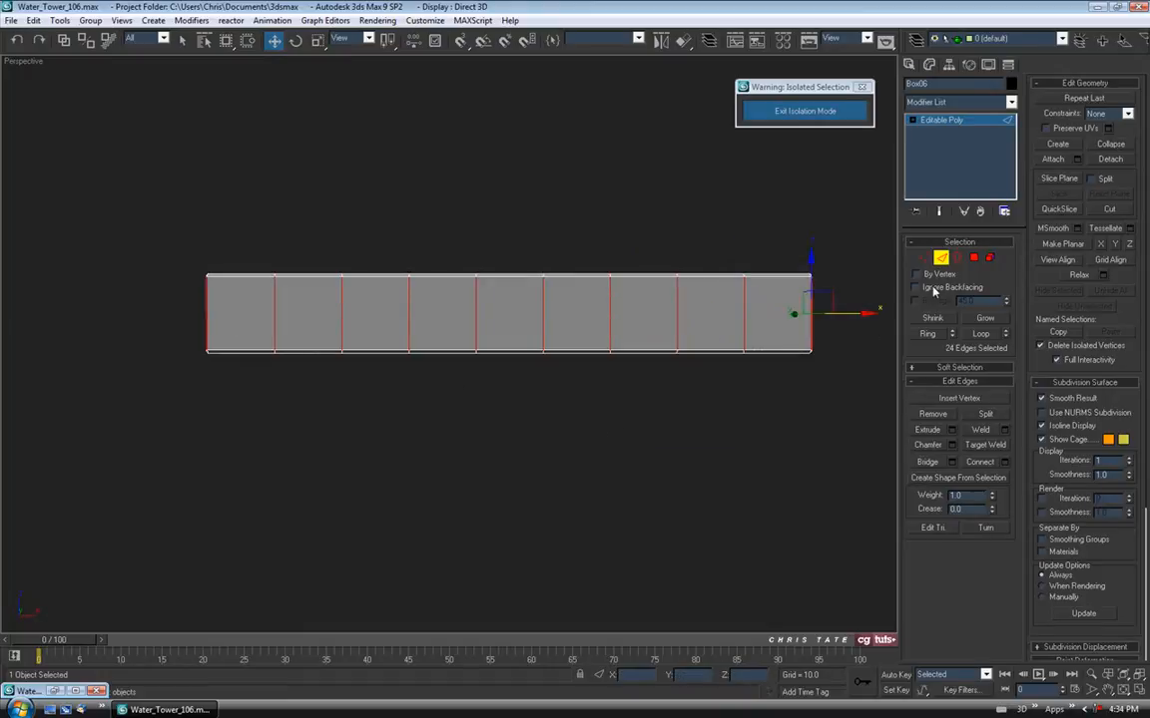
{"action": "left_click", "coordinate": [1005, 463]}
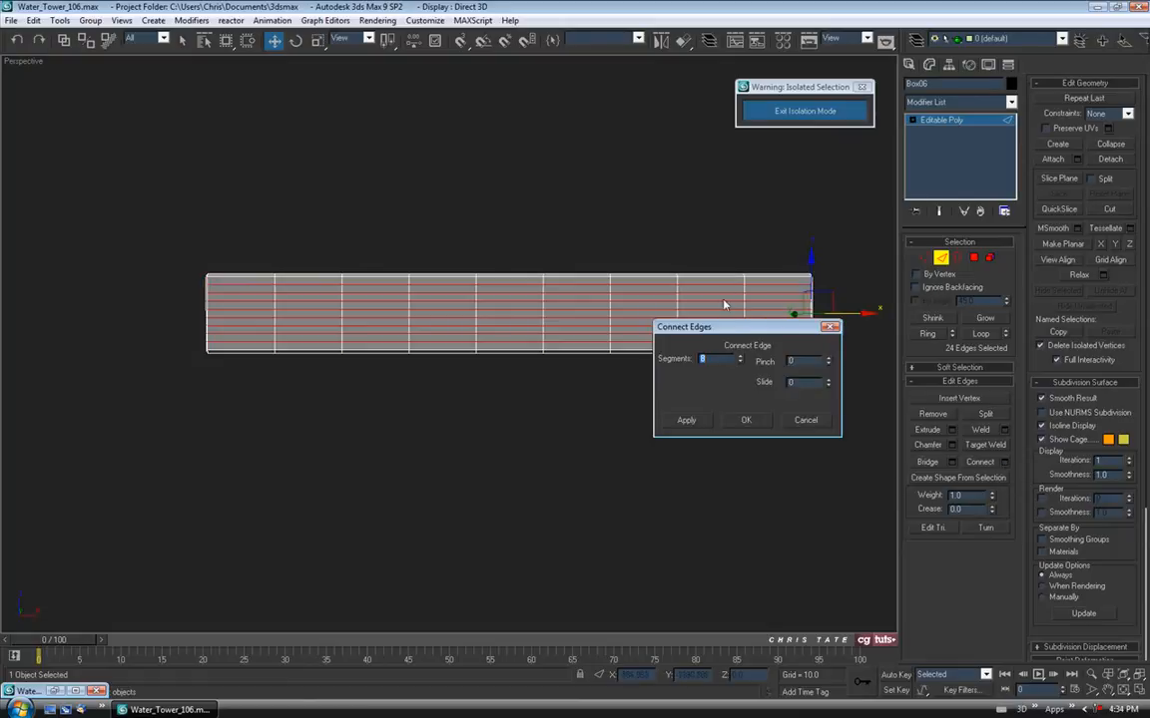
{"action": "left_click_drag", "start_coordinate": [728, 329], "coordinate": [492, 89]}
{"action": "type", "text": "3"}
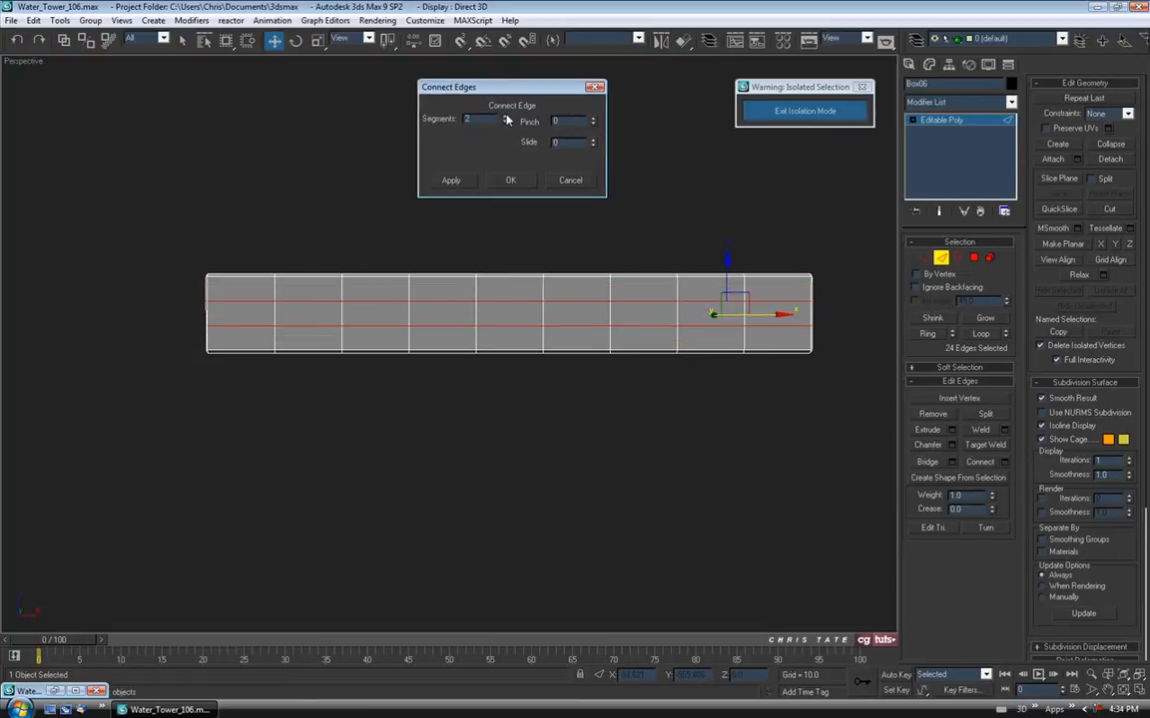
{"action": "middle_click_drag", "start_coordinate": [307, 200], "coordinate": [414, 236], "text": "alt"}
{"action": "left_click", "coordinate": [509, 181]}
Connect the edges running across the beam's width with 3 segments to divide its top, underside and ends
{"action": "middle_click_drag", "start_coordinate": [508, 255], "coordinate": [523, 294], "text": "alt"}
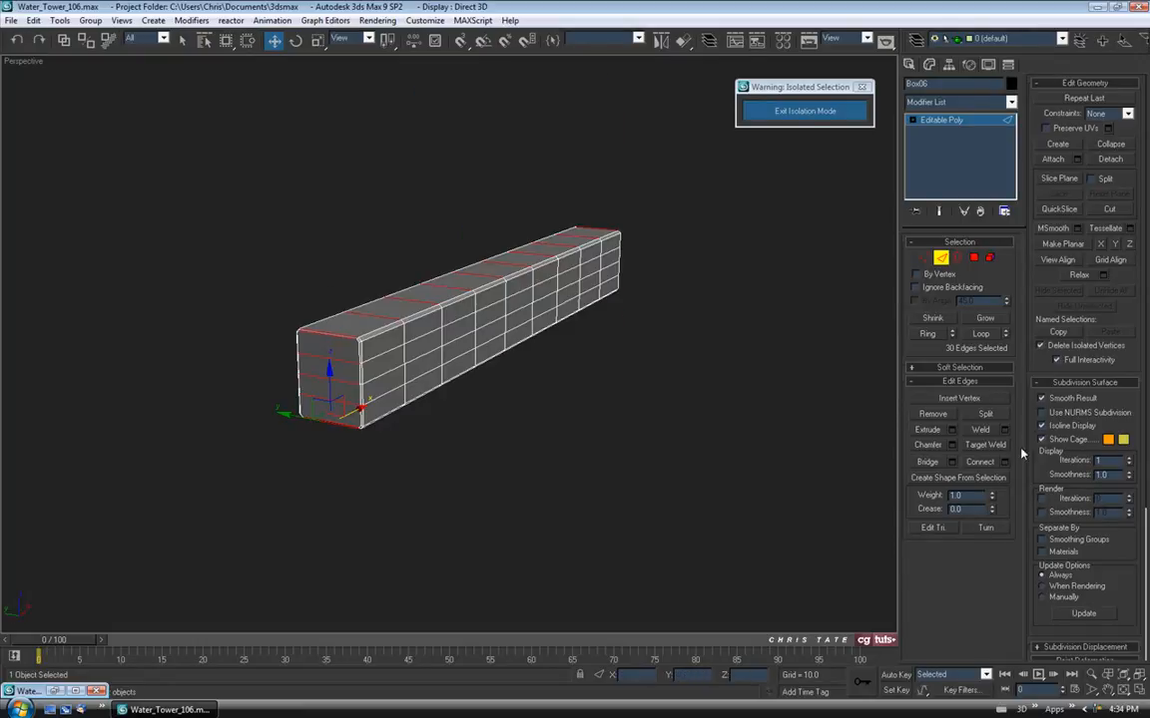
{"action": "left_click", "coordinate": [1005, 462]}
{"action": "middle_click_drag", "start_coordinate": [538, 379], "coordinate": [456, 283], "text": "alt"}
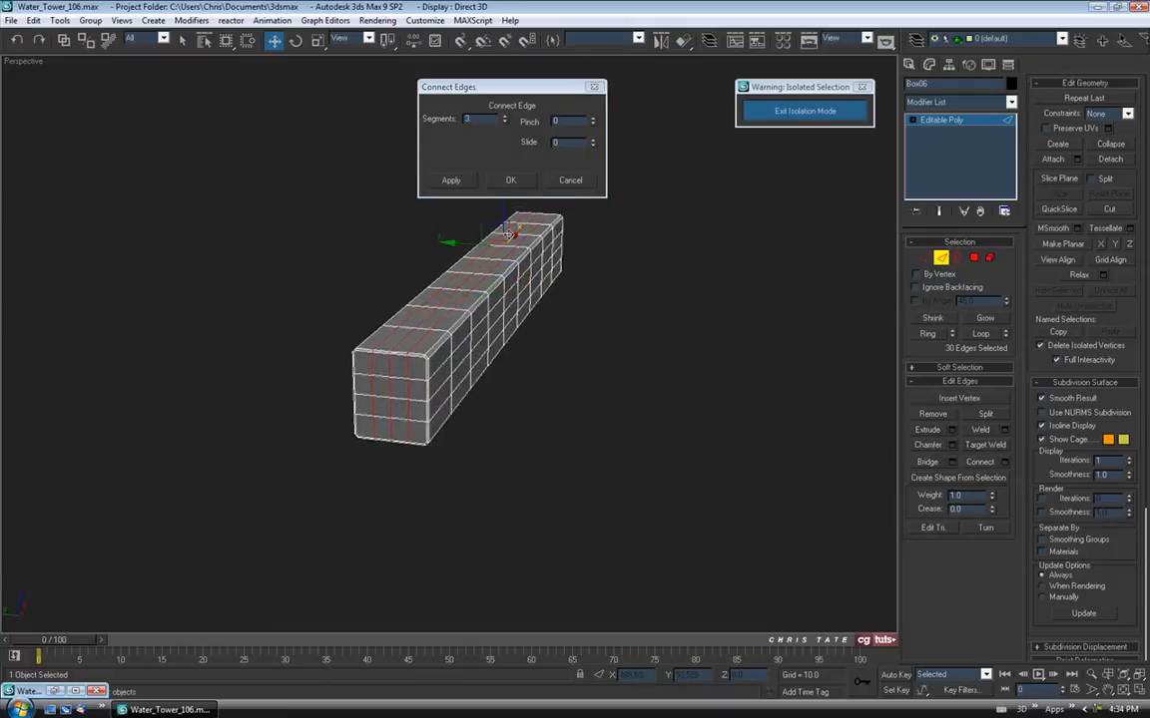
{"action": "left_click", "coordinate": [510, 180]}
{"action": "middle_click_drag", "start_coordinate": [562, 369], "coordinate": [531, 384], "text": "alt"}
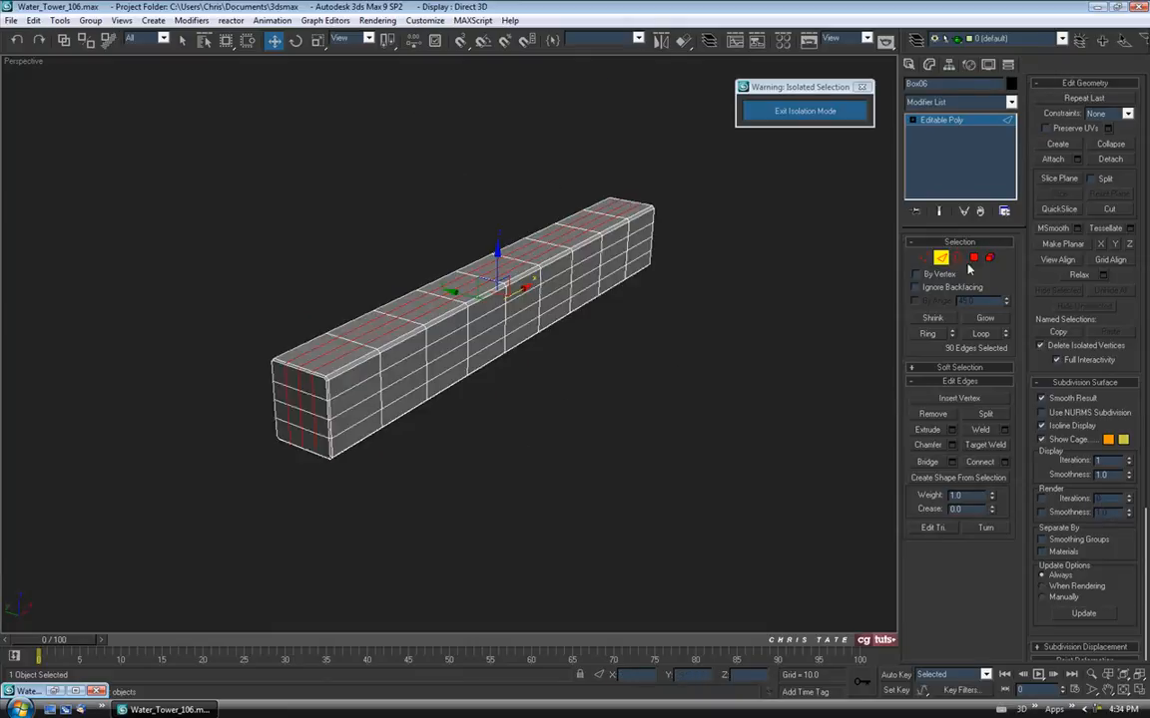
Paint Push/Pull deformation over the whole beam with value 6.0, brush size 13.284 and strength 0.03
{"action": "left_click", "coordinate": [940, 257]}
{"action": "middle_click_drag", "start_coordinate": [719, 334], "coordinate": [596, 332], "text": "alt"}
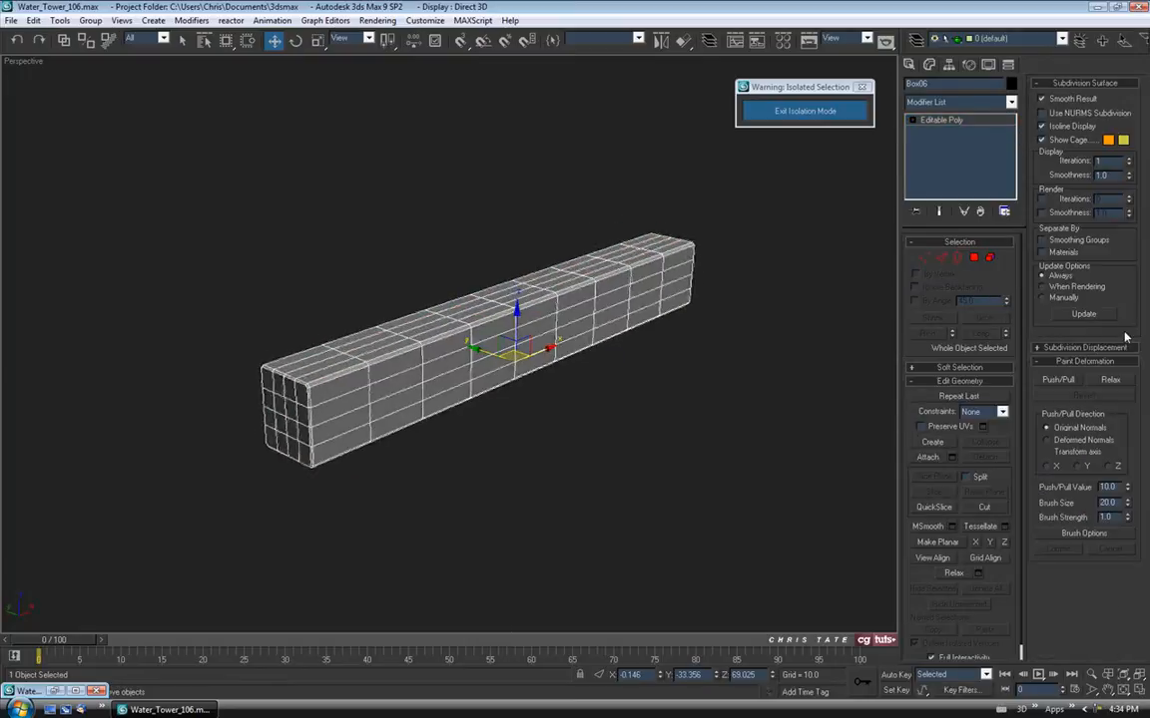
{"action": "left_click", "coordinate": [1058, 381]}
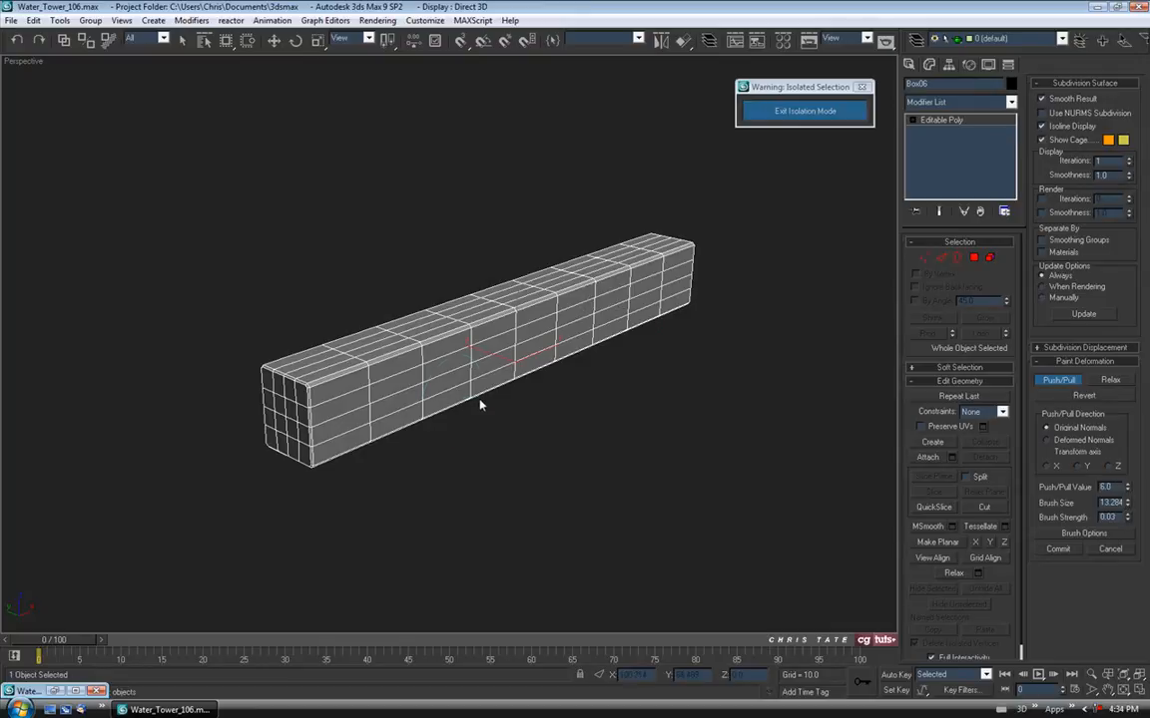
{"action": "mouse_move", "coordinate": [462, 436]}
{"action": "left_mouse_down"}
{"action": "mouse_move", "coordinate": [366, 341]}
{"action": "mouse_move", "coordinate": [337, 387]}
{"action": "left_mouse_up"}
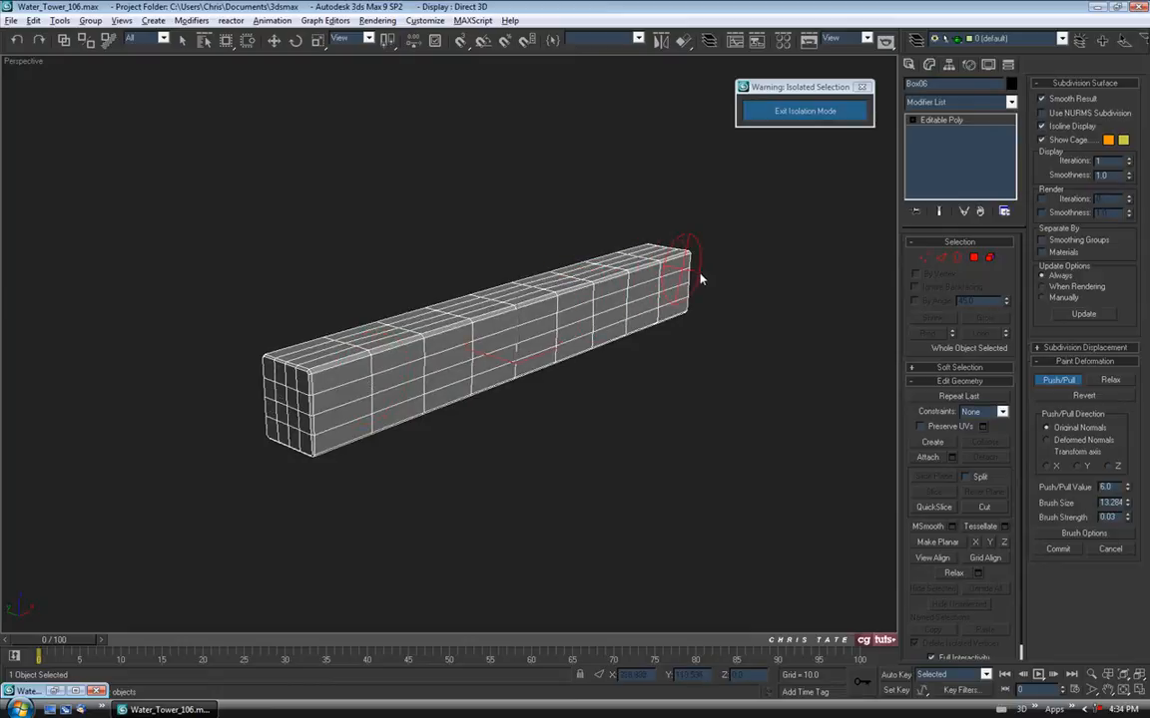
{"action": "mouse_move", "coordinate": [359, 439]}
{"action": "left_mouse_down"}
{"action": "mouse_move", "coordinate": [301, 410]}
{"action": "mouse_move", "coordinate": [273, 423]}
{"action": "left_mouse_up"}
Reduce the brush size to 9.033 and paint Push/Pull deformation on the beam's other long side
{"action": "mouse_move", "coordinate": [309, 403]}
{"action": "middle_mouse_down", "text": "alt"}
{"action": "mouse_move", "coordinate": [462, 403]}
{"action": "mouse_move", "coordinate": [688, 380]}
{"action": "middle_mouse_up", "text": "alt"}
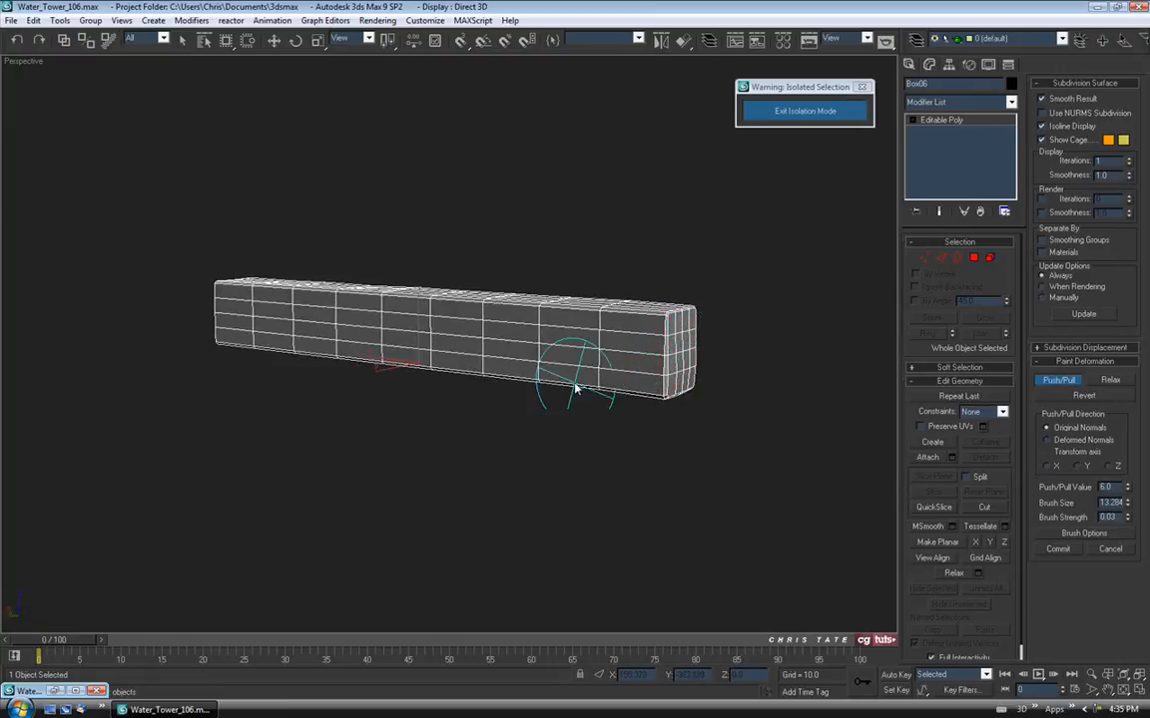
{"action": "left_click_drag", "start_coordinate": [449, 324], "coordinate": [453, 342]}
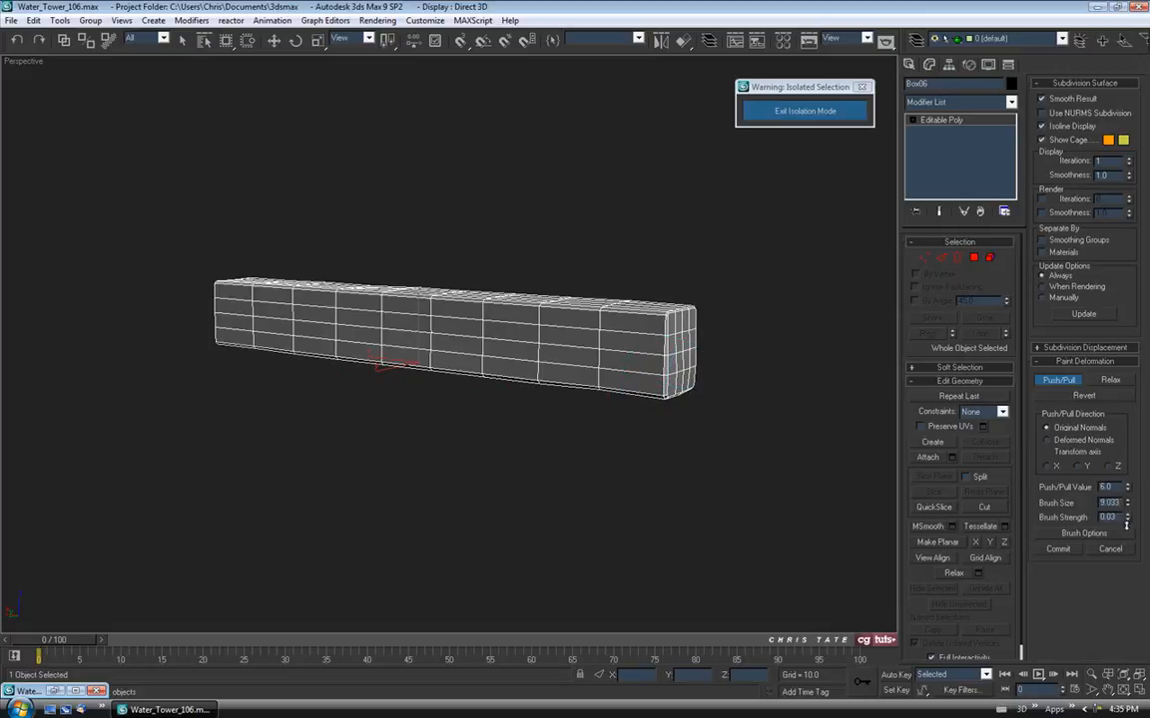
{"action": "left_click_drag", "start_coordinate": [551, 341], "coordinate": [591, 341]}
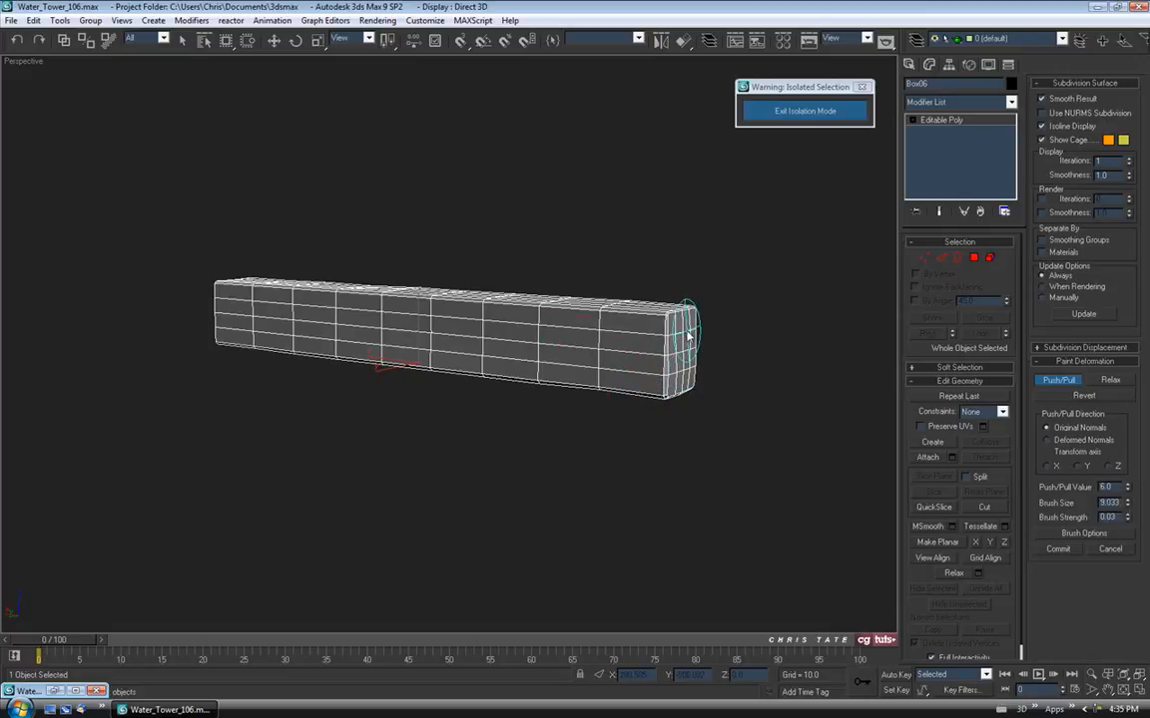
Continue painting subtle Push/Pull irregularities over the beam's top, underside, long edges and ends
{"action": "mouse_move", "coordinate": [666, 397]}
{"action": "middle_mouse_down", "text": "alt"}
{"action": "mouse_move", "coordinate": [595, 487]}
{"action": "mouse_move", "coordinate": [531, 429]}
{"action": "mouse_move", "coordinate": [429, 396]}
{"action": "mouse_move", "coordinate": [369, 413]}
{"action": "mouse_move", "coordinate": [347, 387]}
{"action": "mouse_move", "coordinate": [416, 311]}
{"action": "middle_mouse_up", "text": "alt"}
{"action": "mouse_move", "coordinate": [740, 366]}
{"action": "middle_mouse_down", "text": "alt"}
{"action": "mouse_move", "coordinate": [665, 411]}
{"action": "mouse_move", "coordinate": [695, 374]}
{"action": "mouse_move", "coordinate": [696, 326]}
{"action": "middle_mouse_up", "text": "alt"}
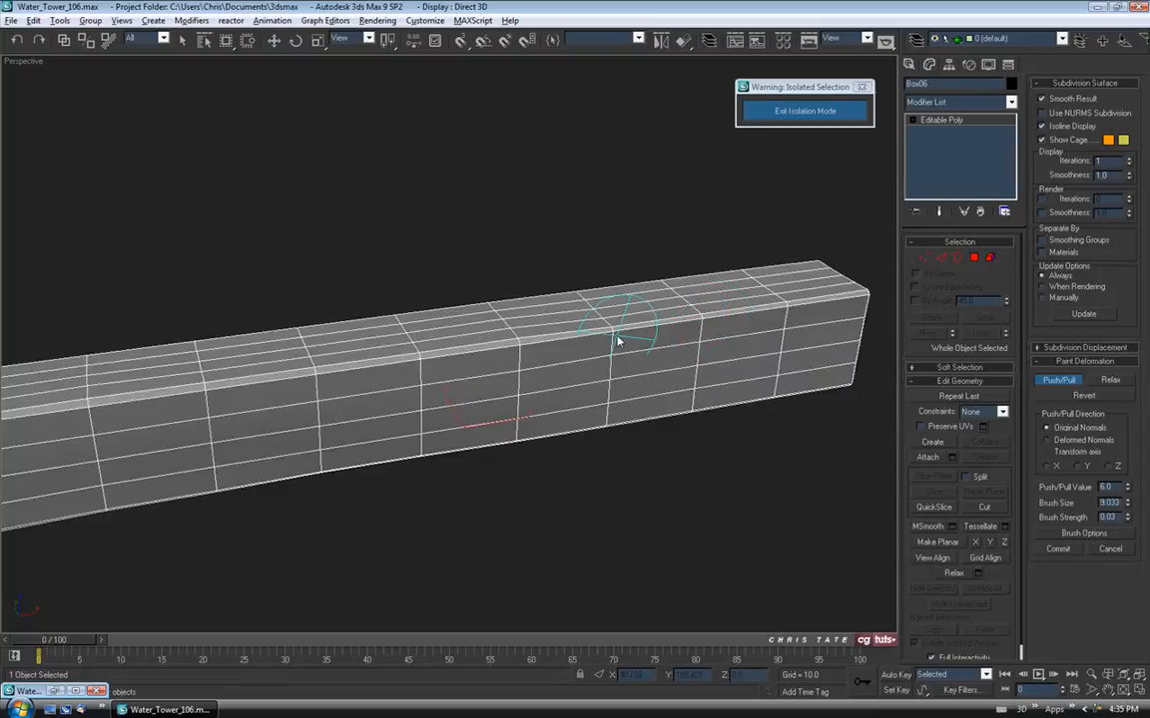
{"action": "middle_click_drag", "start_coordinate": [388, 379], "coordinate": [492, 342], "text": "alt"}
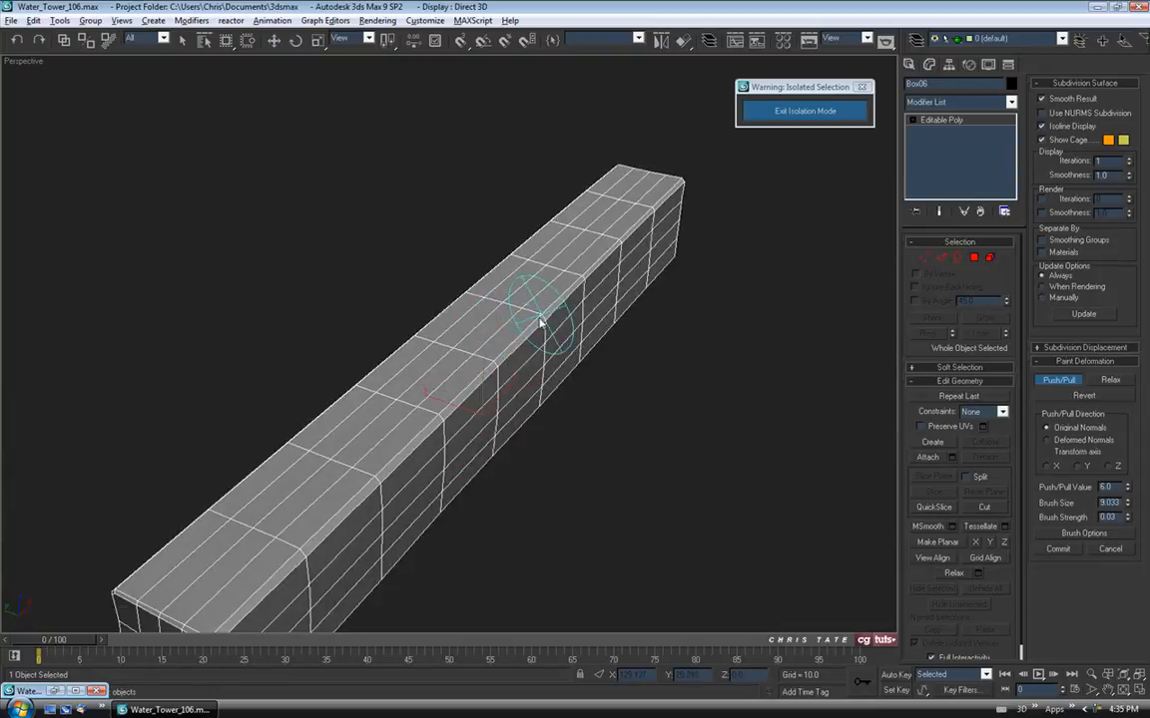
{"action": "mouse_move", "coordinate": [464, 405]}
{"action": "middle_mouse_down", "text": "alt"}
{"action": "mouse_move", "coordinate": [544, 328]}
{"action": "mouse_move", "coordinate": [533, 359]}
{"action": "mouse_move", "coordinate": [519, 336]}
{"action": "middle_mouse_up", "text": "alt"}
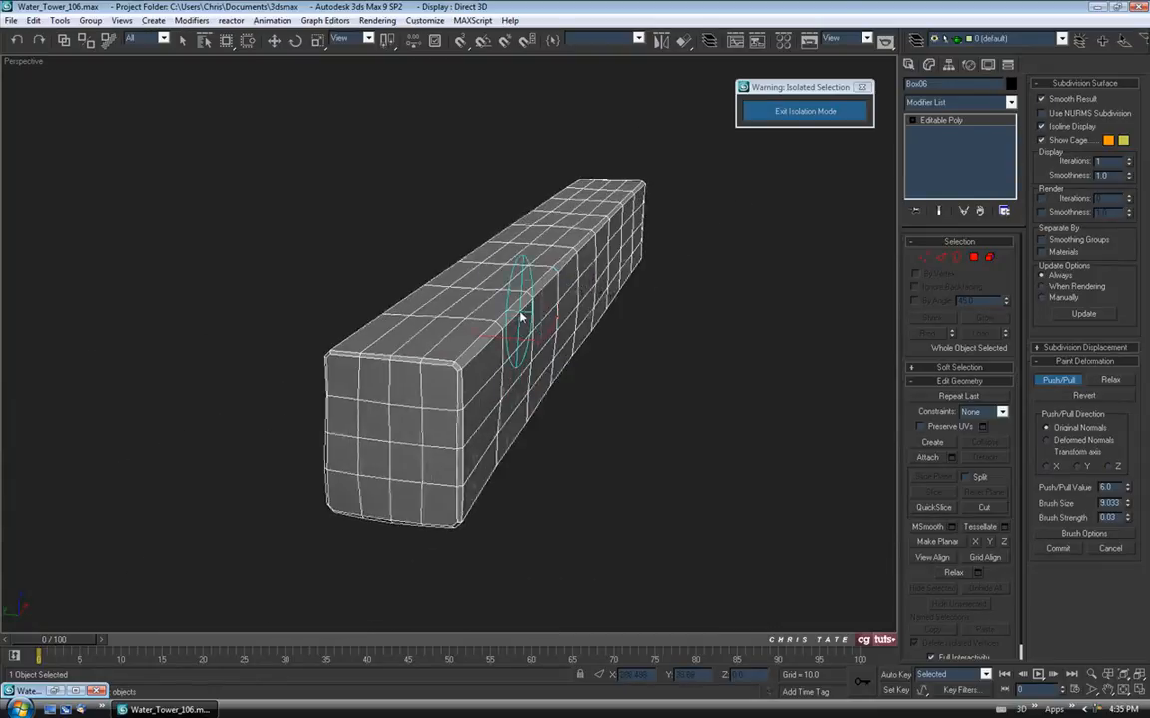
{"action": "mouse_move", "coordinate": [436, 325]}
{"action": "middle_mouse_down", "text": "alt"}
{"action": "mouse_move", "coordinate": [452, 382]}
{"action": "mouse_move", "coordinate": [467, 385]}
{"action": "mouse_move", "coordinate": [454, 195]}
{"action": "middle_mouse_up", "text": "alt"}
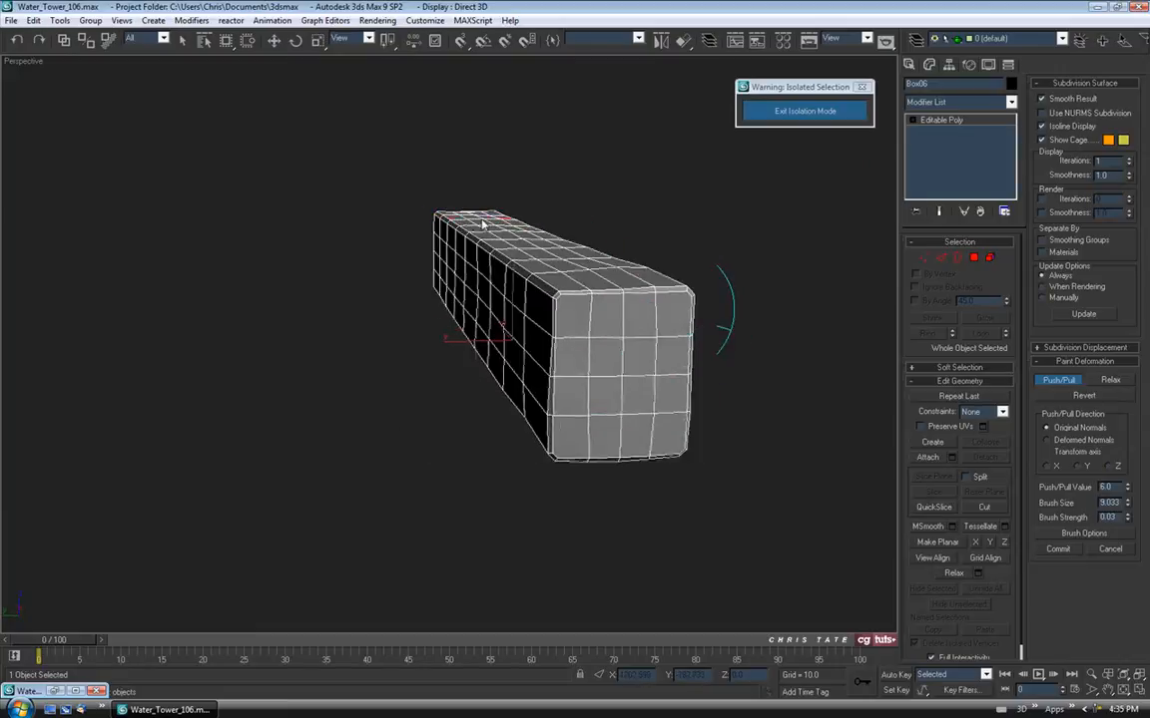
{"action": "mouse_move", "coordinate": [452, 249]}
{"action": "middle_mouse_down", "text": "alt"}
{"action": "mouse_move", "coordinate": [446, 284]}
{"action": "mouse_move", "coordinate": [437, 282]}
{"action": "mouse_move", "coordinate": [475, 224]}
{"action": "middle_mouse_up", "text": "alt"}
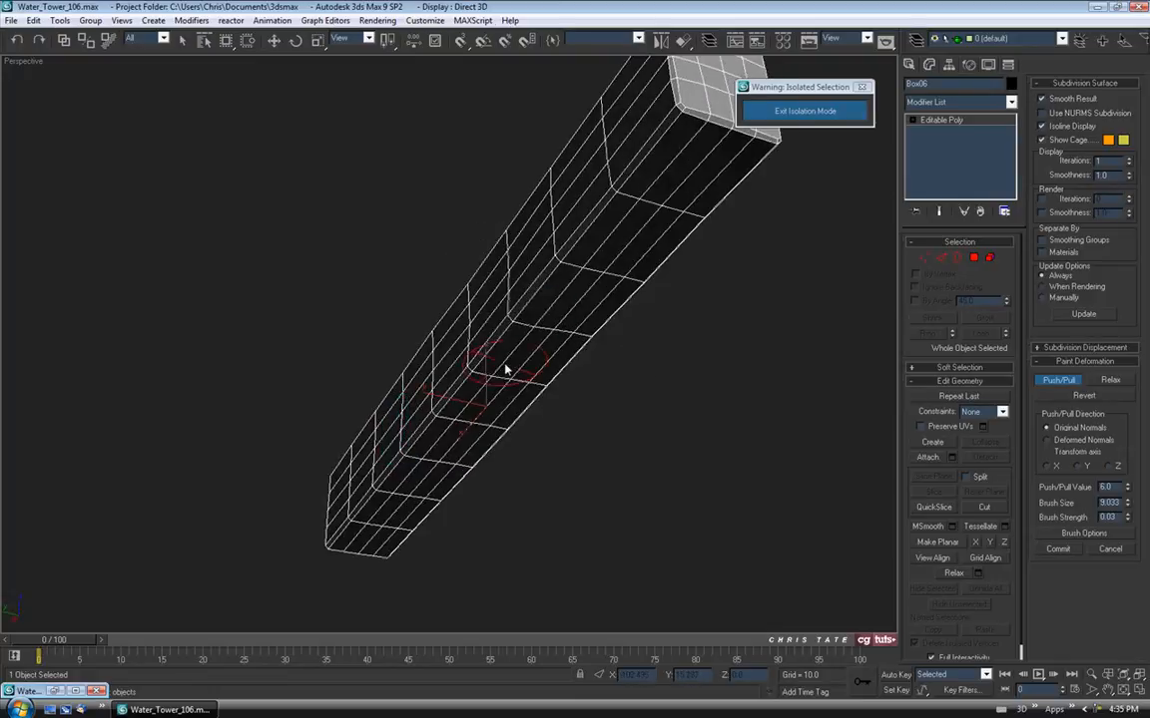
{"action": "mouse_move", "coordinate": [582, 287]}
{"action": "middle_mouse_down", "text": "alt"}
{"action": "mouse_move", "coordinate": [529, 403]}
{"action": "mouse_move", "coordinate": [520, 369]}
{"action": "mouse_move", "coordinate": [444, 410]}
{"action": "mouse_move", "coordinate": [526, 421]}
{"action": "mouse_move", "coordinate": [672, 469]}
{"action": "middle_mouse_up", "text": "alt"}
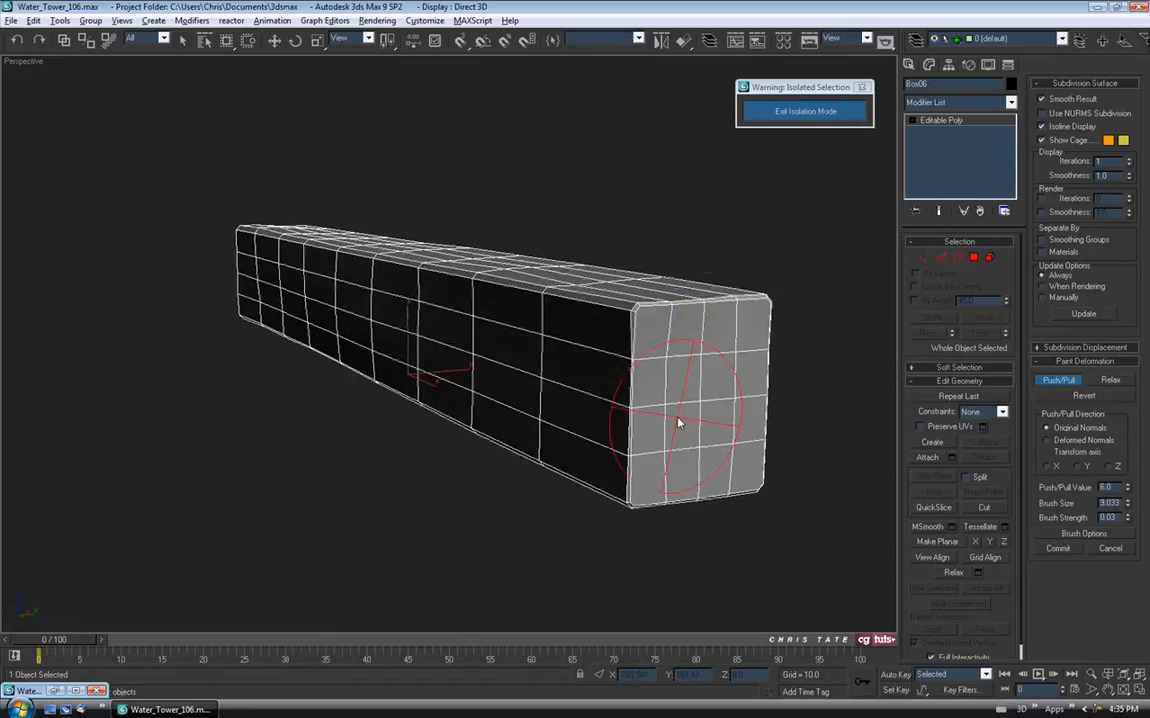
{"action": "mouse_move", "coordinate": [746, 318]}
{"action": "middle_mouse_down", "text": "alt"}
{"action": "mouse_move", "coordinate": [735, 443]}
{"action": "mouse_move", "coordinate": [606, 418]}
{"action": "mouse_move", "coordinate": [644, 403]}
{"action": "mouse_move", "coordinate": [597, 407]}
{"action": "middle_mouse_up", "text": "alt"}
{"action": "mouse_move", "coordinate": [234, 456]}
{"action": "left_mouse_down"}
{"action": "mouse_move", "coordinate": [257, 436]}
{"action": "mouse_move", "coordinate": [202, 453]}
{"action": "mouse_move", "coordinate": [297, 397]}
{"action": "left_mouse_up"}
{"action": "mouse_move", "coordinate": [297, 397]}
{"action": "middle_mouse_down", "text": "alt"}
{"action": "mouse_move", "coordinate": [351, 415]}
{"action": "mouse_move", "coordinate": [588, 416]}
{"action": "mouse_move", "coordinate": [534, 420]}
{"action": "mouse_move", "coordinate": [594, 388]}
{"action": "mouse_move", "coordinate": [641, 392]}
{"action": "mouse_move", "coordinate": [757, 310]}
{"action": "middle_mouse_up", "text": "alt"}
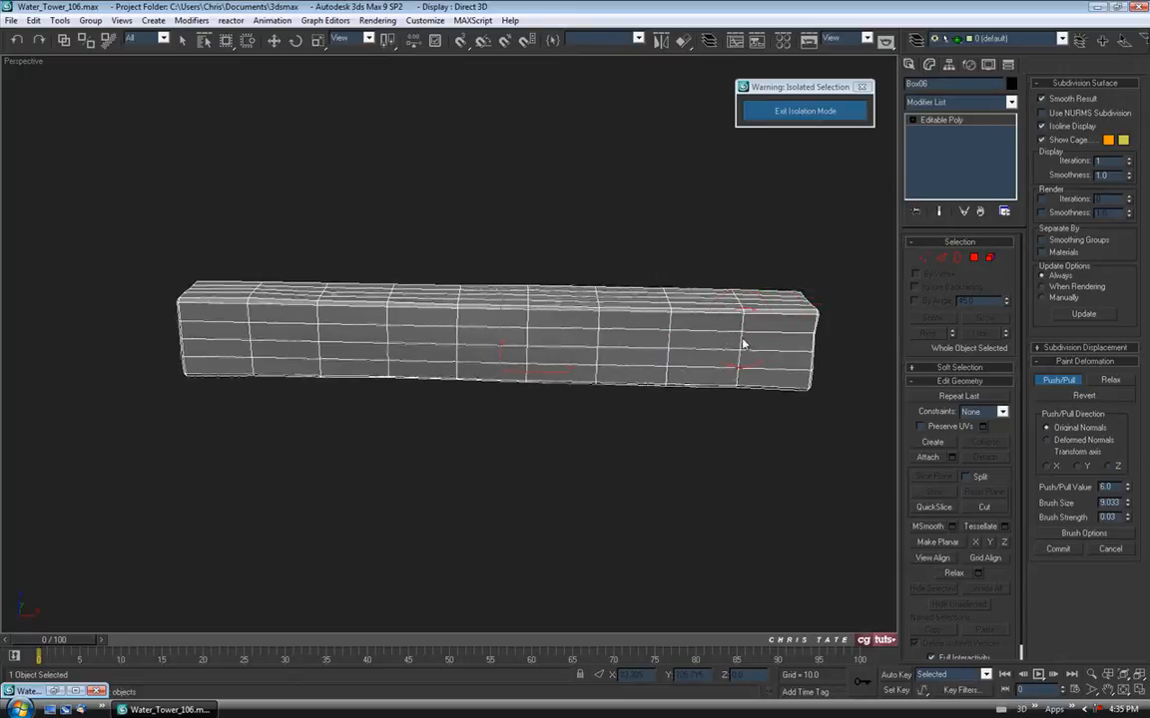
Examine the isolated beam's deformed shape from all sides, with and without the wireframe edges
{"action": "middle_click_drag", "start_coordinate": [542, 348], "coordinate": [449, 309], "text": "alt"}
{"action": "key", "text": "F4"}
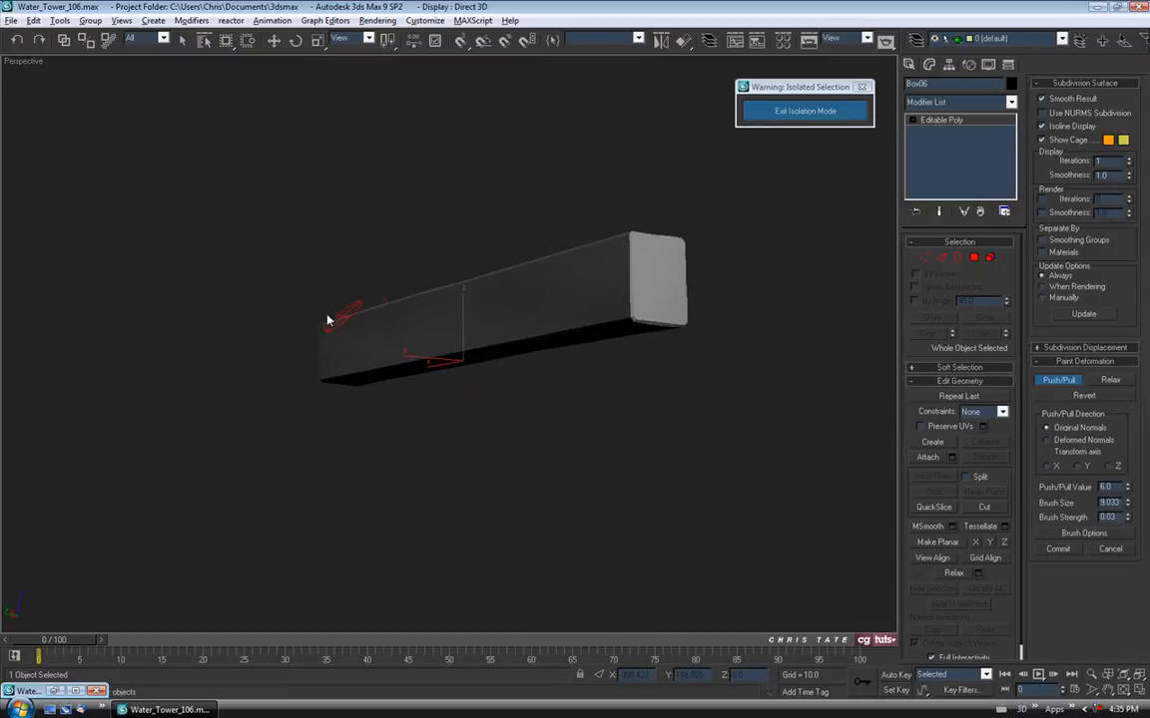
{"action": "key", "text": "F4"}
{"action": "mouse_move", "coordinate": [501, 359]}
{"action": "middle_mouse_down", "text": "alt"}
{"action": "mouse_move", "coordinate": [503, 379]}
{"action": "mouse_move", "coordinate": [485, 369]}
{"action": "middle_mouse_up", "text": "alt"}
{"action": "scroll", "coordinate": [315, 326], "scroll_direction": "up", "scroll_amount": 2}
{"action": "mouse_move", "coordinate": [315, 325]}
{"action": "middle_mouse_down", "text": "alt"}
{"action": "mouse_move", "coordinate": [368, 319]}
{"action": "mouse_move", "coordinate": [165, 365]}
{"action": "middle_mouse_up", "text": "alt"}
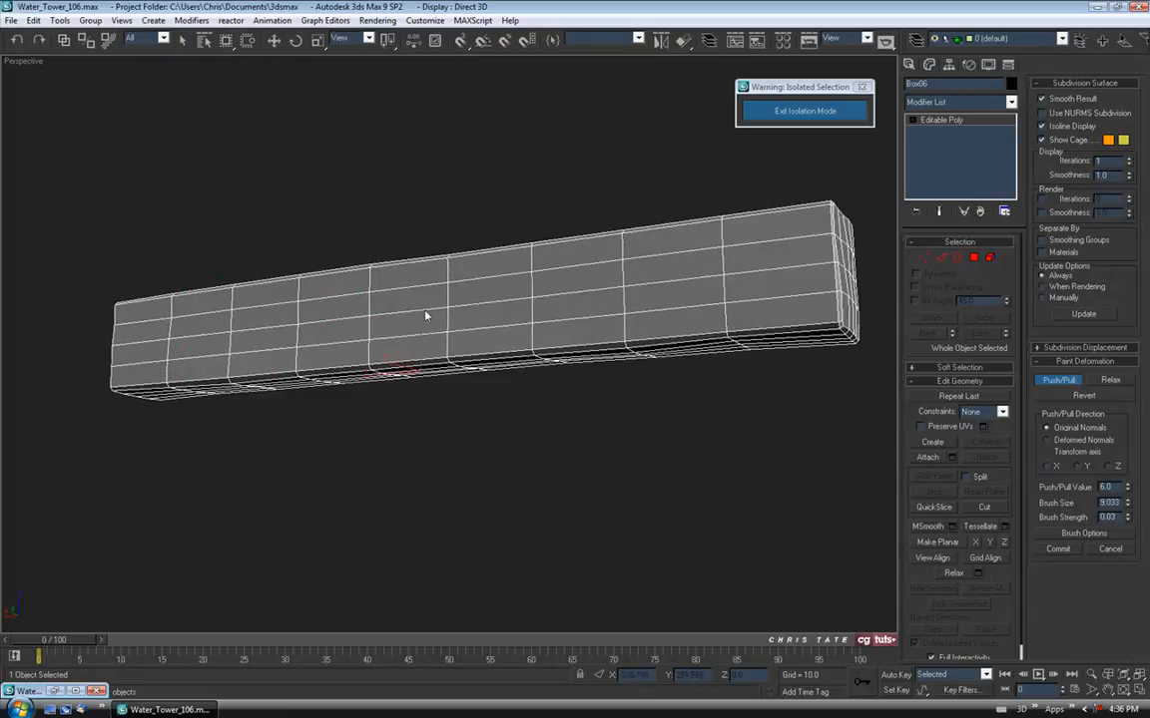
{"action": "mouse_move", "coordinate": [412, 341]}
{"action": "middle_mouse_down", "text": "alt"}
{"action": "mouse_move", "coordinate": [499, 358]}
{"action": "mouse_move", "coordinate": [333, 333]}
{"action": "mouse_move", "coordinate": [436, 356]}
{"action": "middle_mouse_up", "text": "alt"}
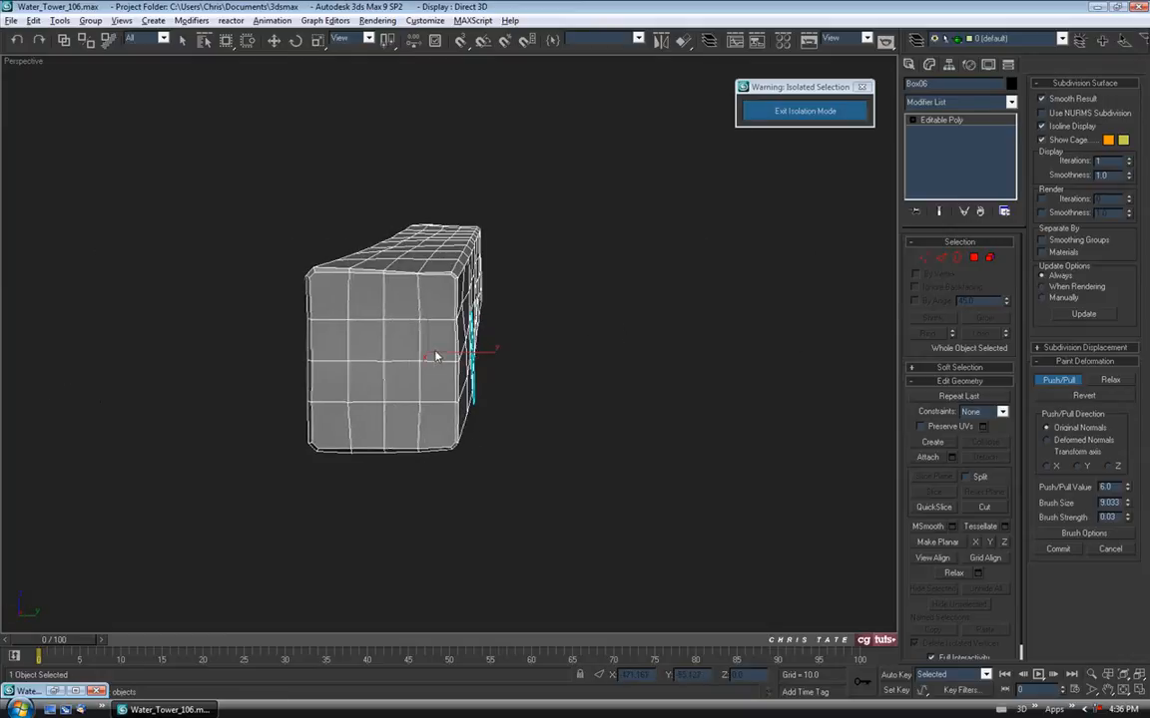
Exit isolation and examine how the deformed beam fits between the tower legs and platform planks, with and without wireframe edges
{"action": "left_click", "coordinate": [804, 111]}
{"action": "scroll", "coordinate": [554, 361], "scroll_direction": "up", "scroll_amount": 8}
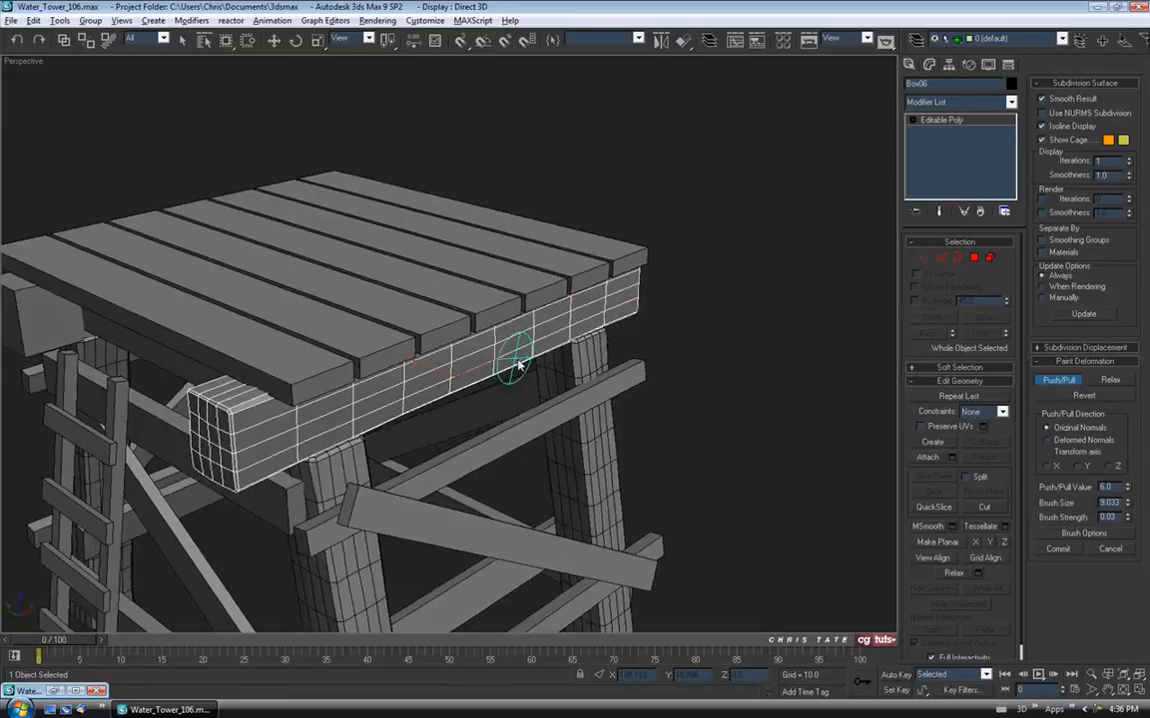
{"action": "scroll", "coordinate": [403, 373], "scroll_direction": "up", "scroll_amount": 3}
{"action": "middle_click_drag", "start_coordinate": [426, 368], "coordinate": [570, 370], "text": "alt"}
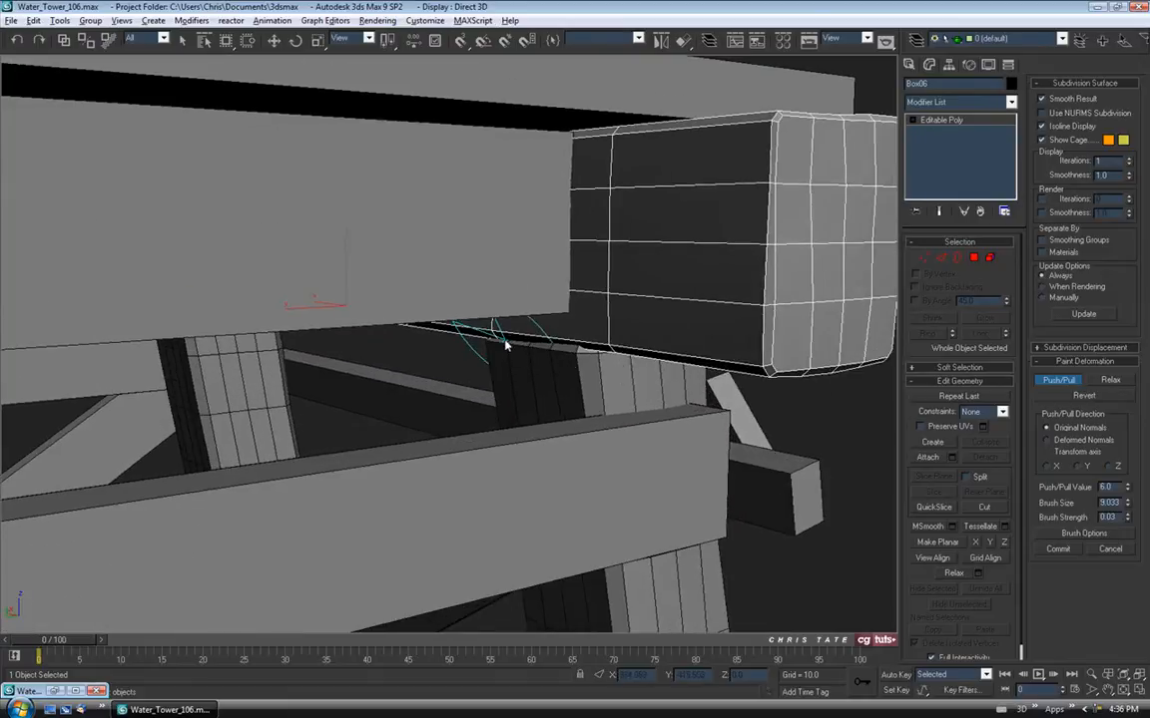
{"action": "middle_click_drag", "start_coordinate": [501, 342], "coordinate": [517, 326], "text": "alt"}
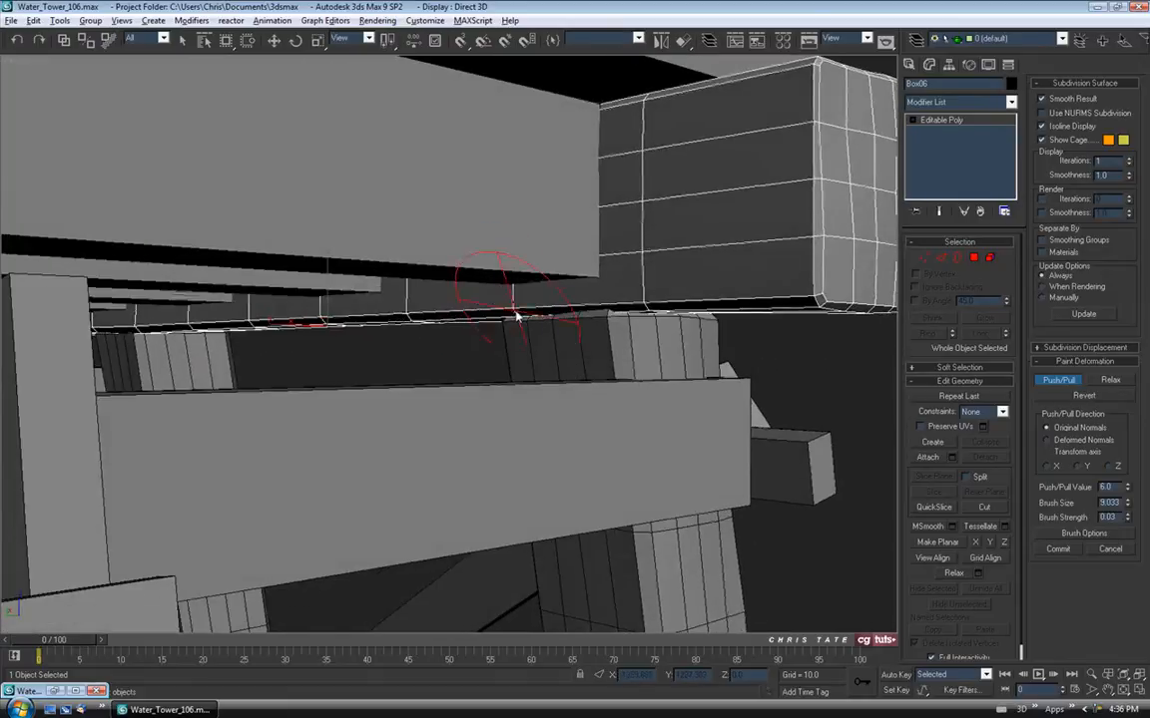
{"action": "mouse_move", "coordinate": [556, 317]}
{"action": "middle_mouse_down", "text": "alt"}
{"action": "mouse_move", "coordinate": [591, 320]}
{"action": "mouse_move", "coordinate": [595, 372]}
{"action": "mouse_move", "coordinate": [658, 338]}
{"action": "mouse_move", "coordinate": [526, 336]}
{"action": "mouse_move", "coordinate": [570, 357]}
{"action": "mouse_move", "coordinate": [604, 351]}
{"action": "mouse_move", "coordinate": [482, 377]}
{"action": "mouse_move", "coordinate": [521, 382]}
{"action": "mouse_move", "coordinate": [475, 364]}
{"action": "mouse_move", "coordinate": [513, 320]}
{"action": "mouse_move", "coordinate": [518, 343]}
{"action": "middle_mouse_up", "text": "alt"}
{"action": "scroll", "coordinate": [398, 318], "scroll_direction": "down", "scroll_amount": 3}
{"action": "mouse_move", "coordinate": [398, 295]}
{"action": "middle_mouse_down", "text": "alt"}
{"action": "mouse_move", "coordinate": [421, 317]}
{"action": "mouse_move", "coordinate": [360, 315]}
{"action": "mouse_move", "coordinate": [385, 272]}
{"action": "middle_mouse_up", "text": "alt"}
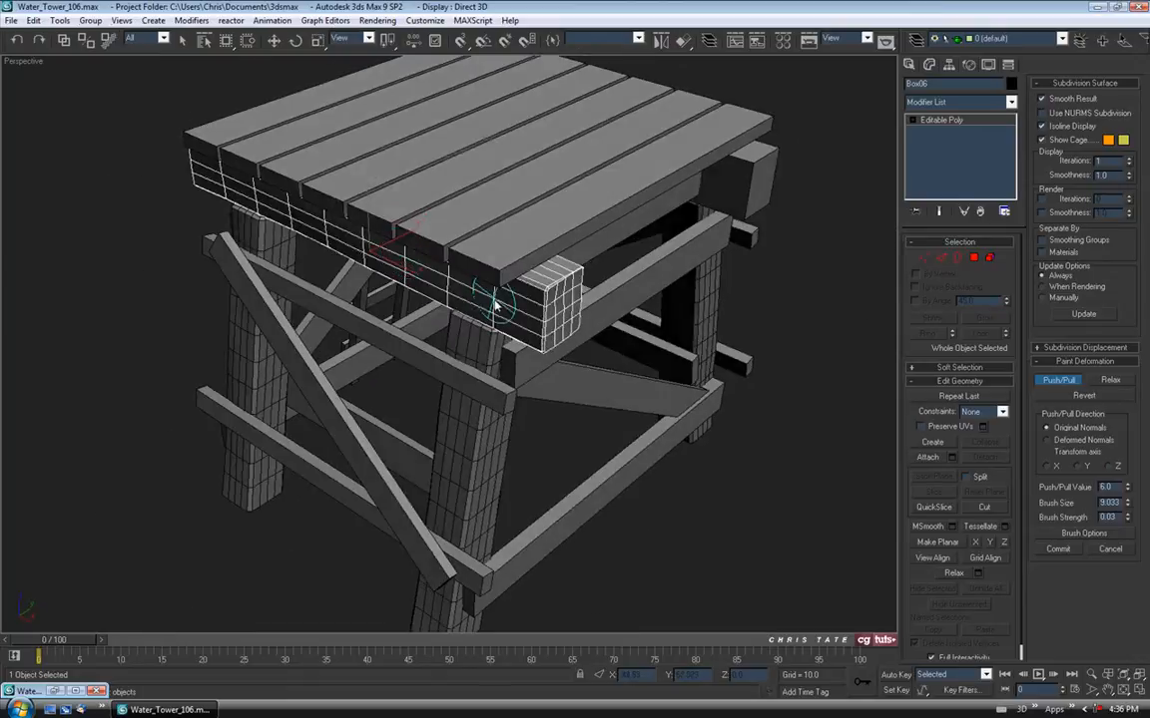
{"action": "mouse_move", "coordinate": [523, 314]}
{"action": "middle_mouse_down", "text": "alt"}
{"action": "mouse_move", "coordinate": [494, 300]}
{"action": "mouse_move", "coordinate": [523, 304]}
{"action": "mouse_move", "coordinate": [561, 289]}
{"action": "middle_mouse_up", "text": "alt"}
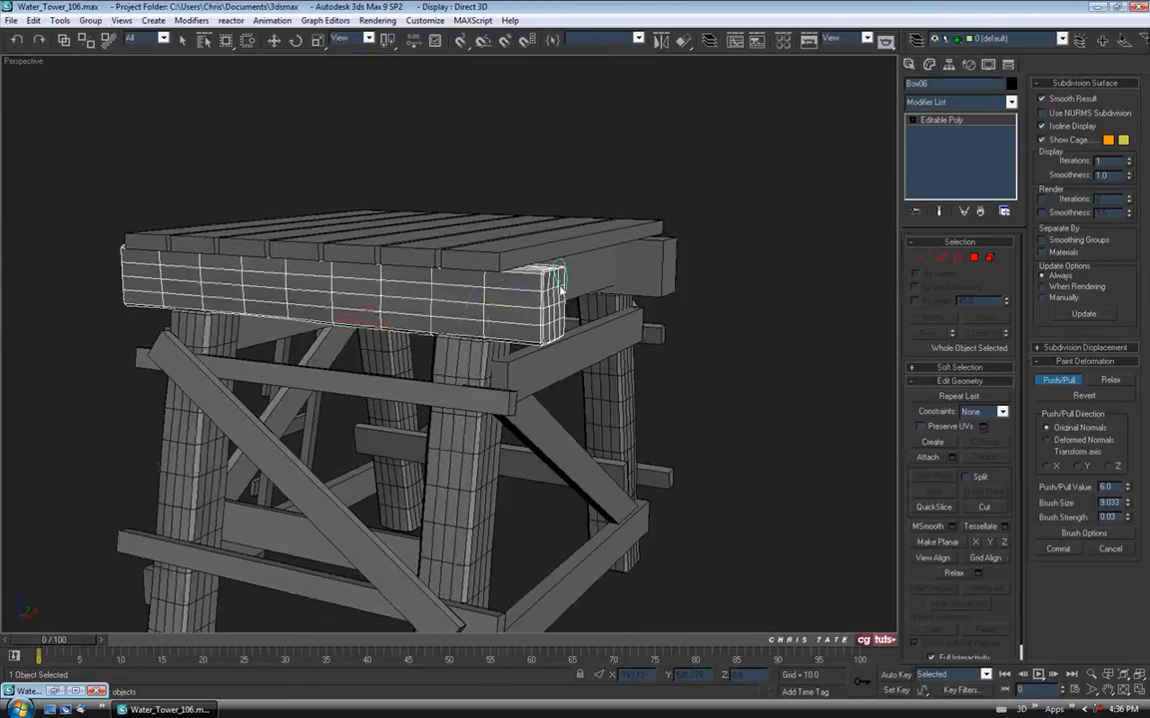
{"action": "middle_click_drag", "start_coordinate": [462, 315], "coordinate": [439, 318], "text": "alt"}
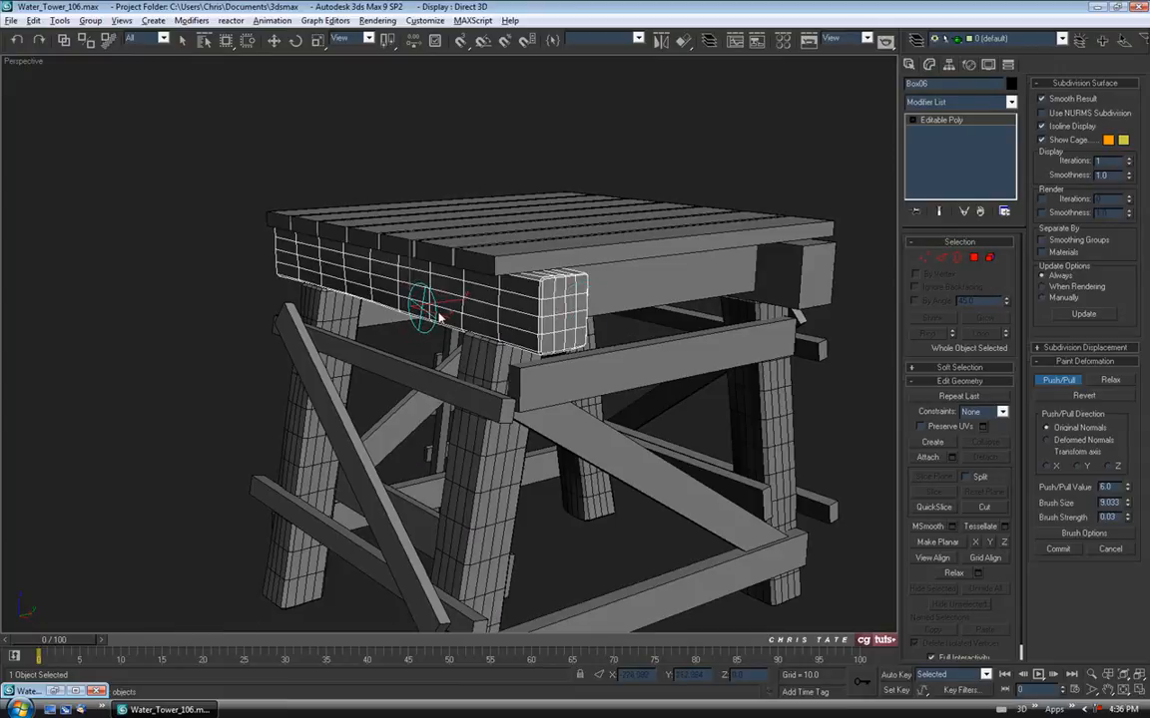
{"action": "middle_click_drag", "start_coordinate": [481, 361], "coordinate": [502, 339], "text": "alt"}
{"action": "scroll", "coordinate": [493, 316], "scroll_direction": "down", "scroll_amount": 3}
{"action": "middle_click_drag", "start_coordinate": [431, 315], "coordinate": [504, 322], "text": "alt"}
{"action": "scroll", "coordinate": [423, 321], "scroll_direction": "up", "scroll_amount": 3}
{"action": "middle_click_drag", "start_coordinate": [423, 320], "coordinate": [658, 258], "text": "alt"}
{"action": "scroll", "coordinate": [495, 298], "scroll_direction": "up", "scroll_amount": 3}
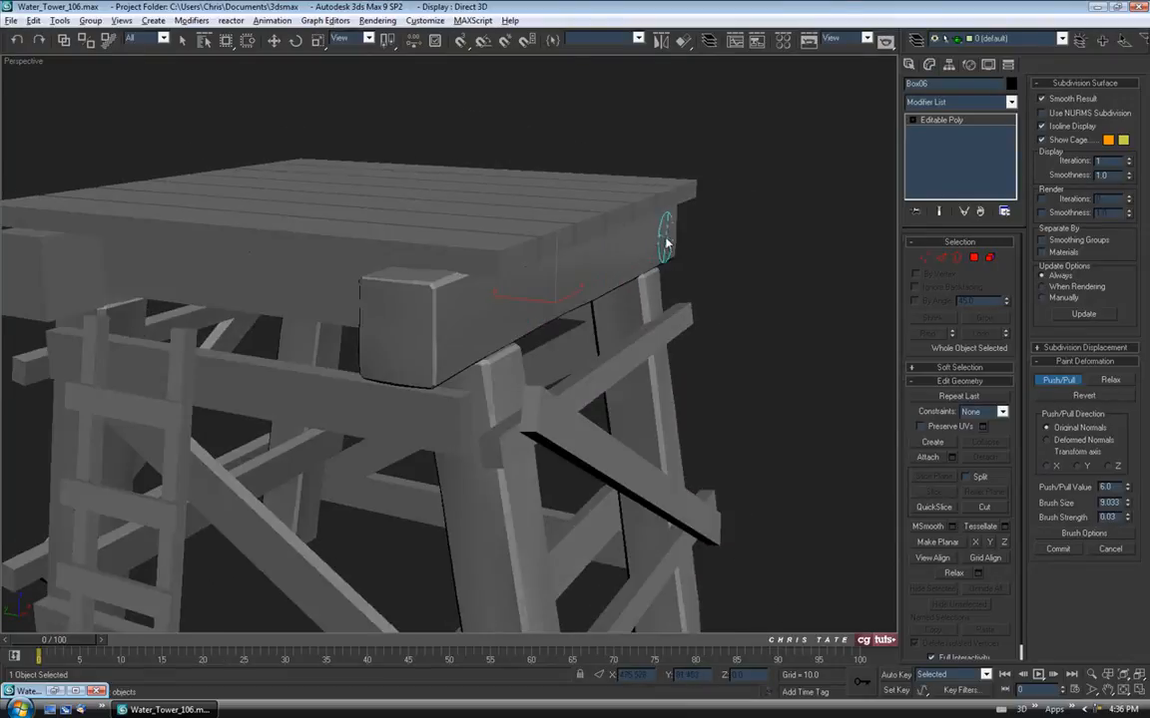
{"action": "middle_click_drag", "start_coordinate": [546, 291], "coordinate": [658, 262], "text": "alt"}
{"action": "scroll", "coordinate": [567, 226], "scroll_direction": "down", "scroll_amount": 3}
{"action": "key", "text": "F4"}
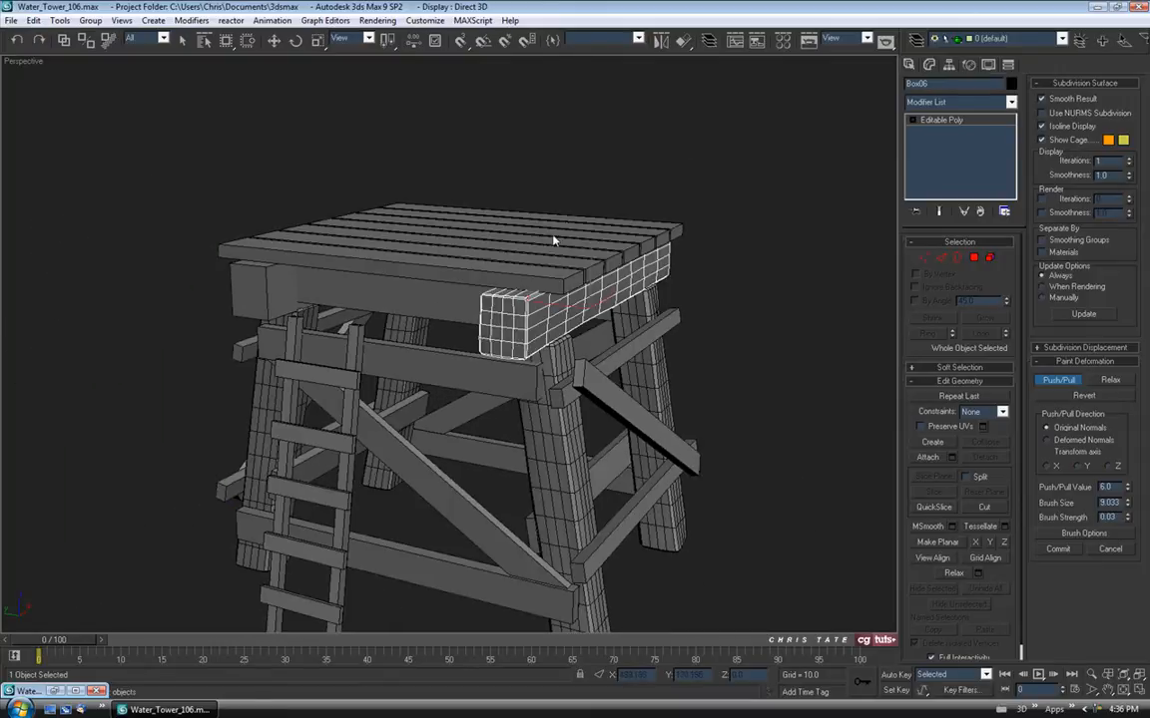
Stop the Push/Pull painting and select the unedited support beam beneath the opposite side of the platform
{"action": "middle_click_drag", "start_coordinate": [553, 237], "coordinate": [567, 235], "text": "alt"}
{"action": "left_click", "coordinate": [1057, 380]}
{"action": "middle_click_drag", "start_coordinate": [611, 349], "coordinate": [616, 262]}
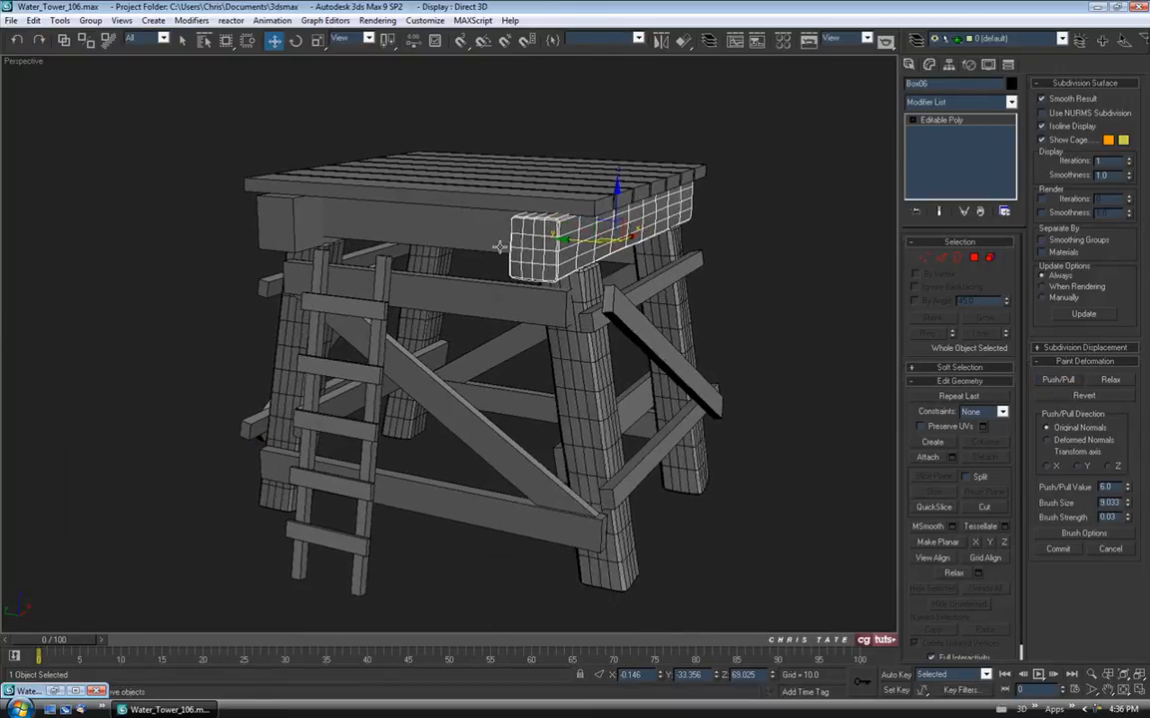
{"action": "middle_click_drag", "start_coordinate": [283, 200], "coordinate": [284, 208]}
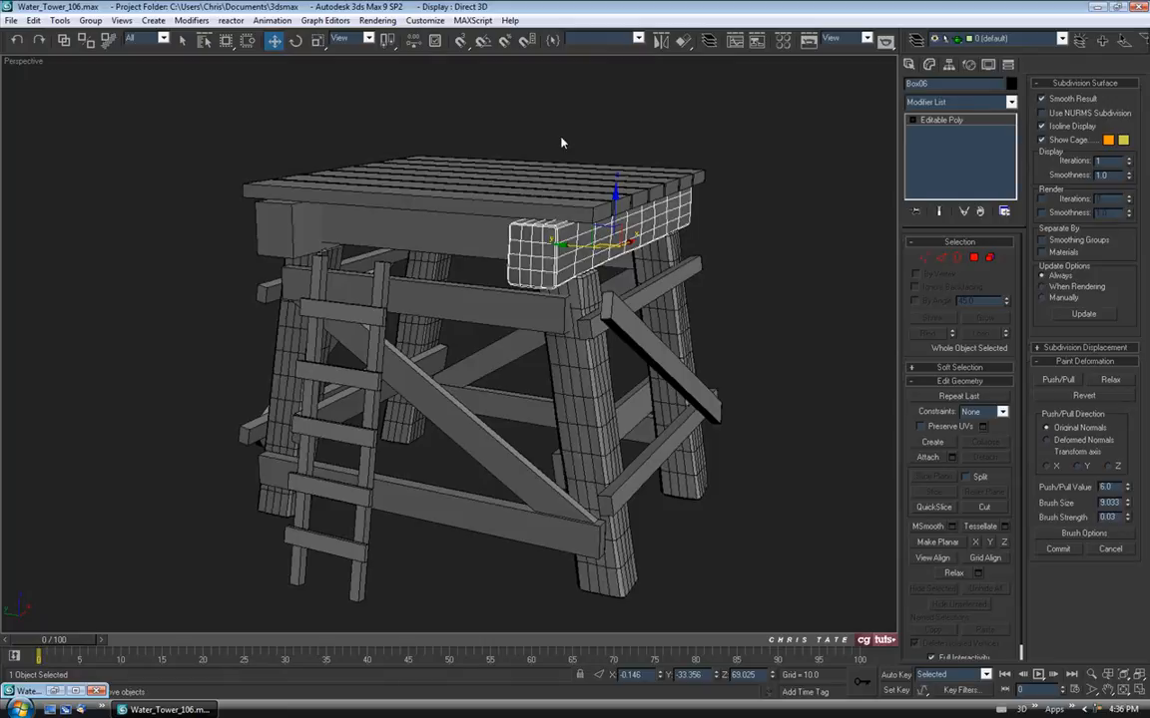
{"action": "middle_click_drag", "start_coordinate": [299, 289], "coordinate": [482, 295], "text": "alt"}
{"action": "left_click", "coordinate": [482, 295]}
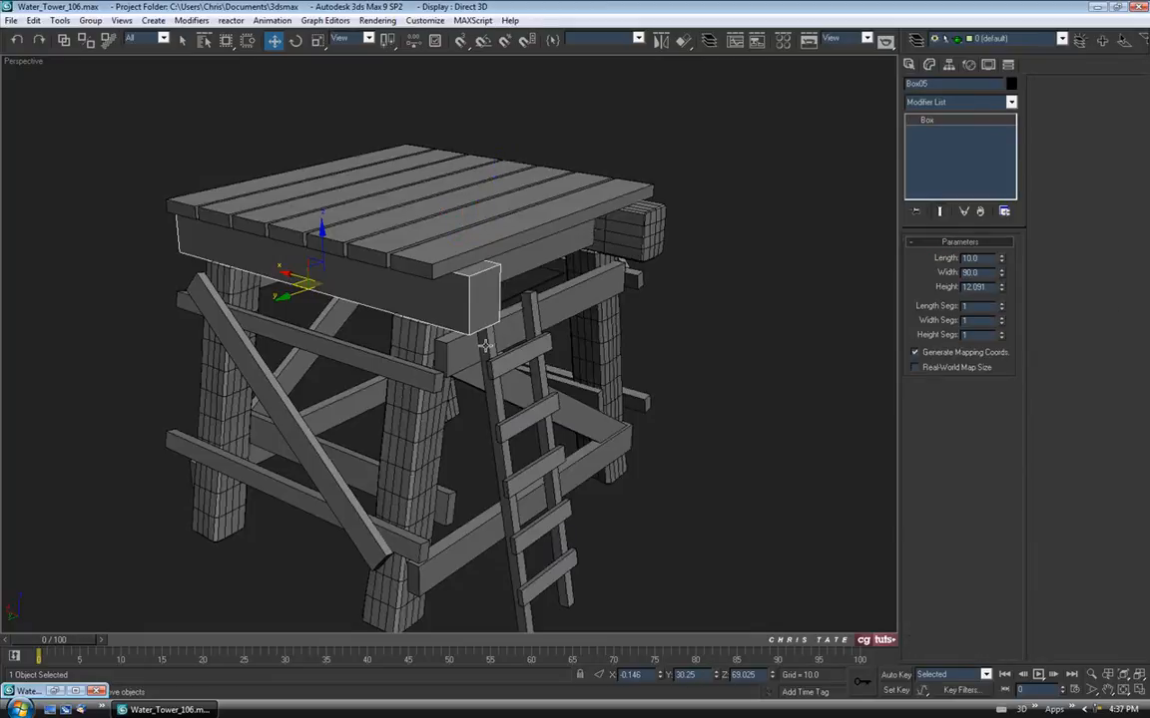
Isolate the second support beam and convert it to an editable poly
{"action": "middle_click_drag", "start_coordinate": [486, 345], "coordinate": [481, 371], "text": "alt"}
{"action": "middle_click_drag", "start_coordinate": [333, 372], "coordinate": [328, 383], "text": "alt"}
{"action": "middle_click_drag", "start_coordinate": [457, 354], "coordinate": [476, 364], "text": "alt"}
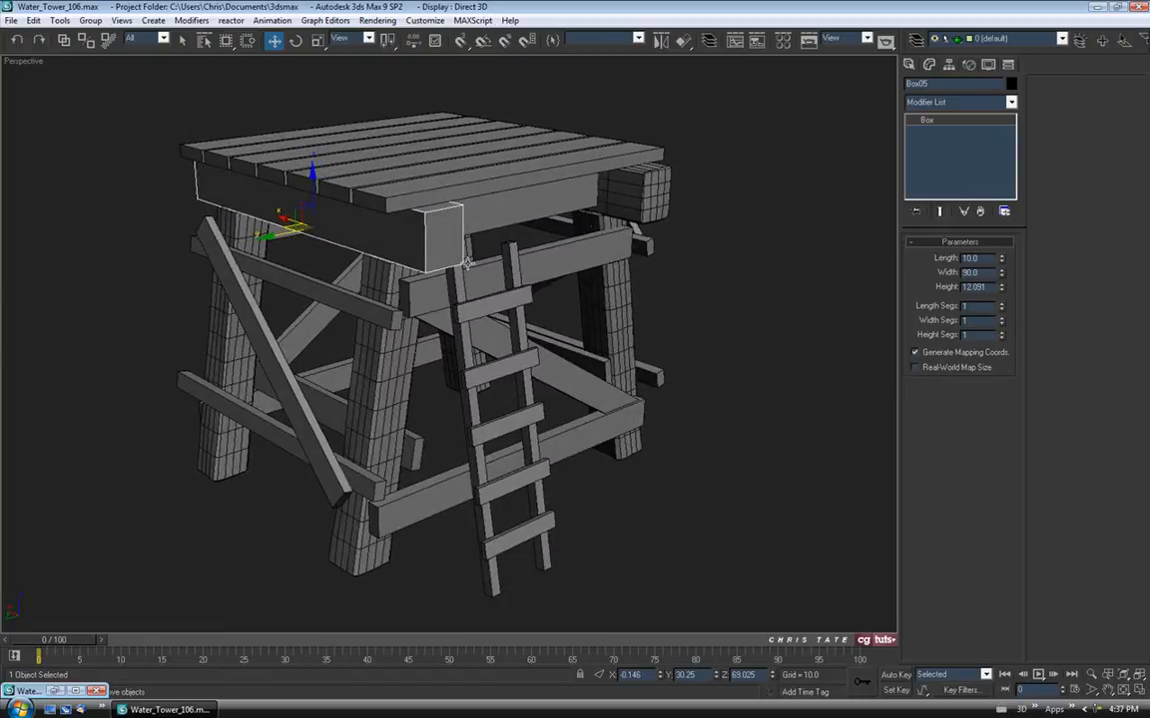
{"action": "middle_click_drag", "start_coordinate": [415, 280], "coordinate": [511, 255], "text": "alt"}
{"action": "key", "text": "alt+q"}
{"action": "right_click", "coordinate": [511, 254]}
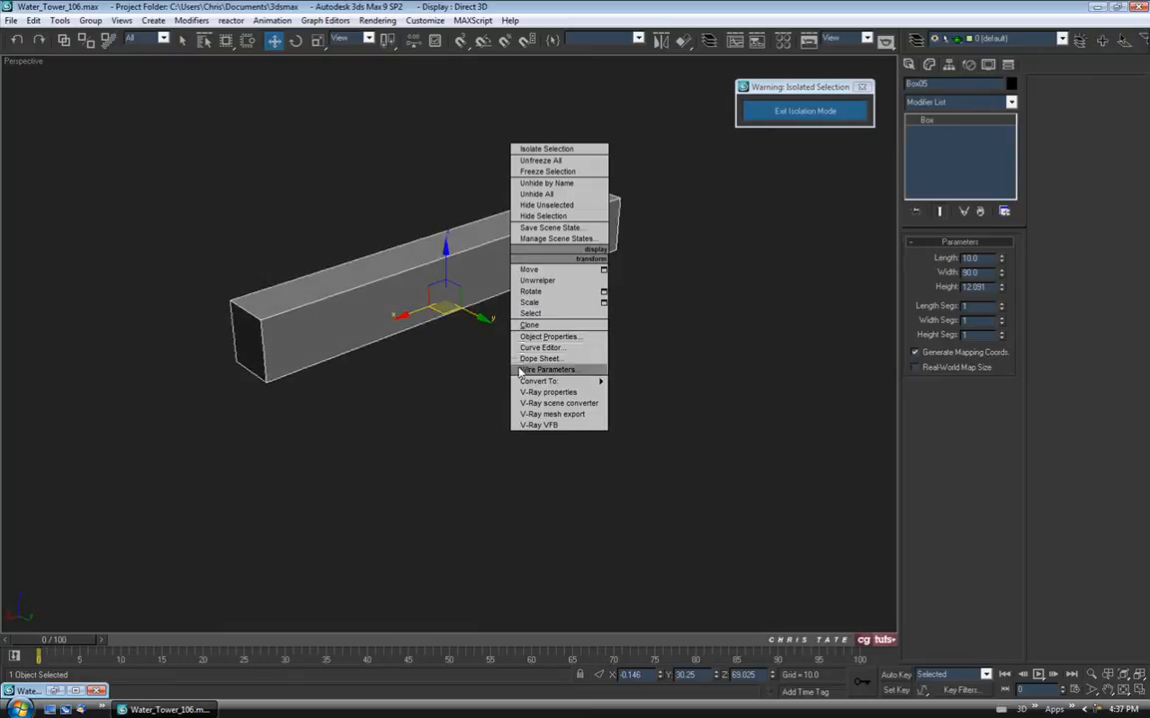
{"action": "left_click", "coordinate": [618, 392]}
{"action": "middle_click_drag", "start_coordinate": [611, 390], "coordinate": [616, 288], "text": "alt"}
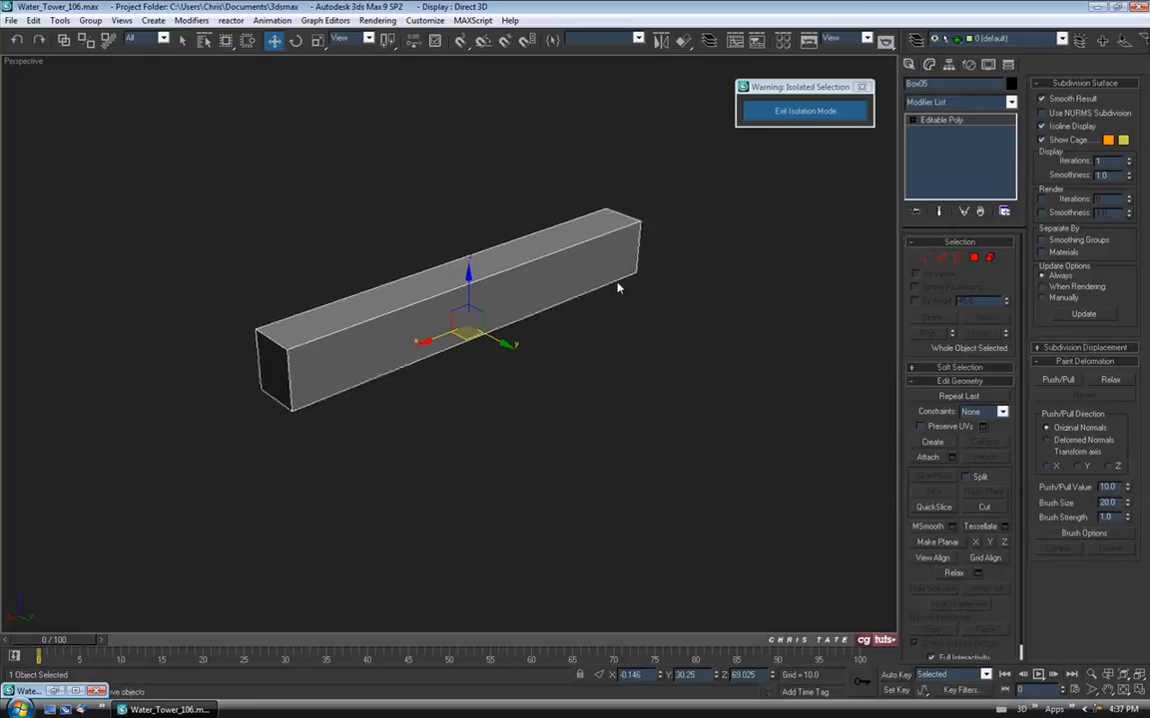
Select the second beam's four lengthwise edges and chamfer them by 0.44
{"action": "left_click", "coordinate": [940, 259]}
{"action": "left_click_drag", "start_coordinate": [410, 195], "coordinate": [412, 450]}
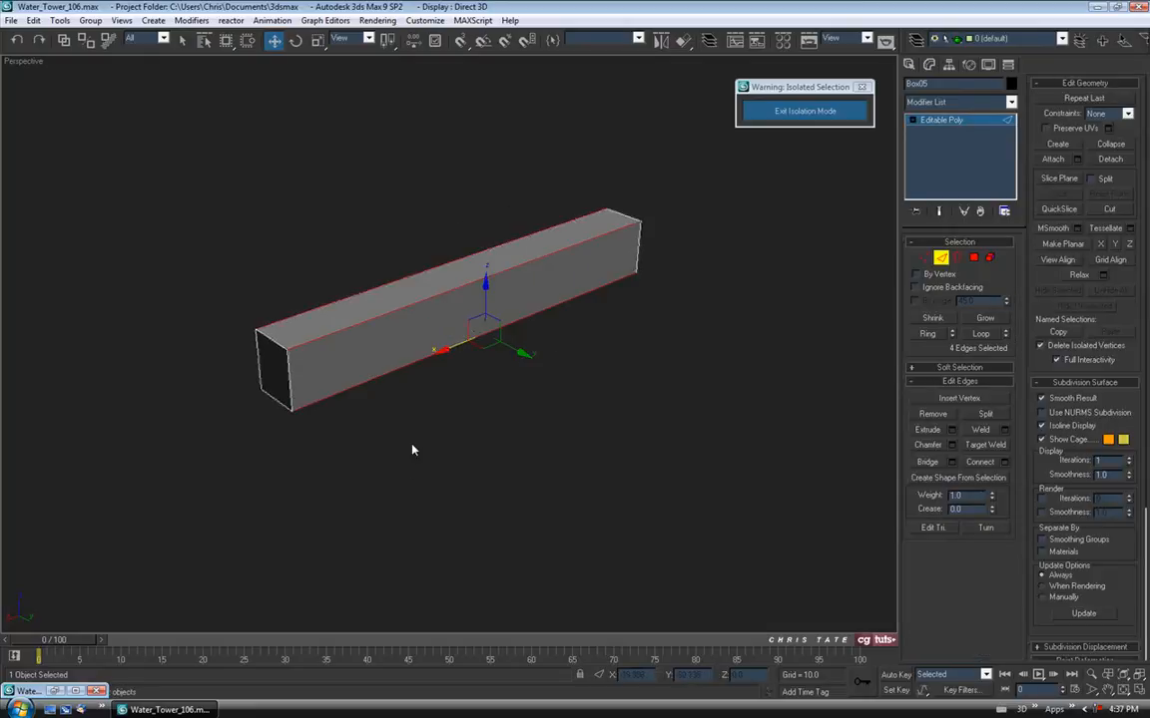
{"action": "left_click", "coordinate": [951, 445]}
{"action": "left_click_drag", "start_coordinate": [485, 122], "coordinate": [486, 147]}
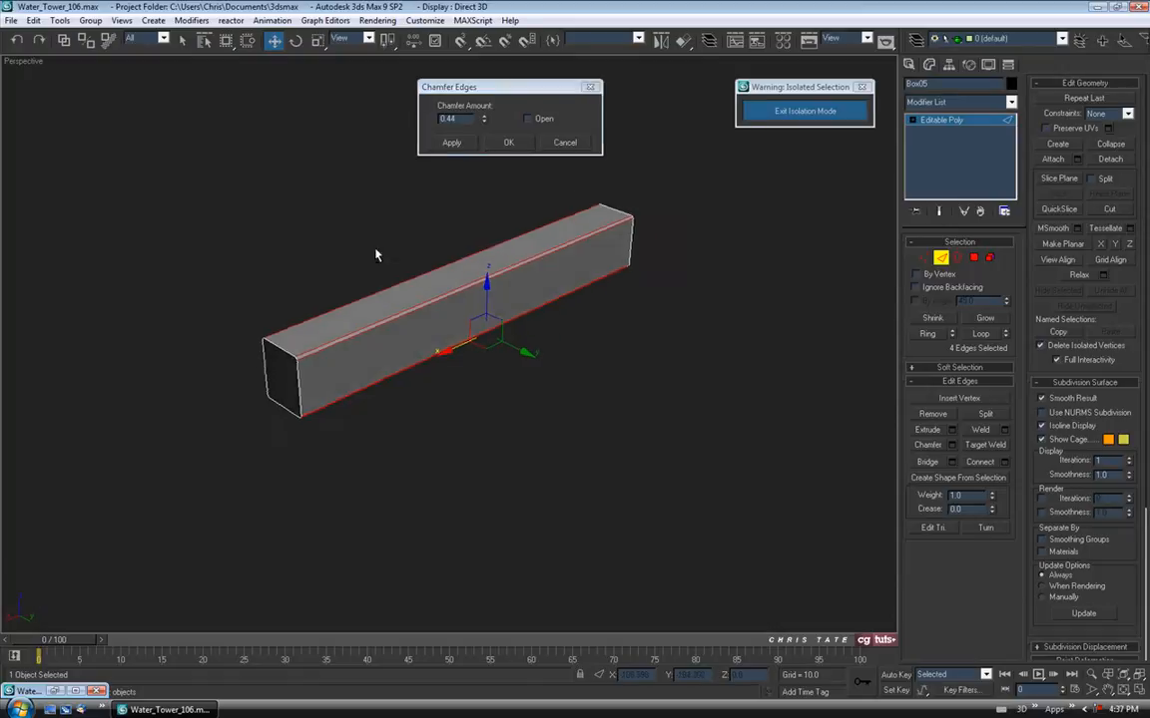
{"action": "left_click", "coordinate": [508, 142]}
Invert the beam's edge selection to pick the edges around both ends and chamfer them by 0.37
{"action": "scroll", "coordinate": [479, 310], "scroll_direction": "up", "scroll_amount": 3}
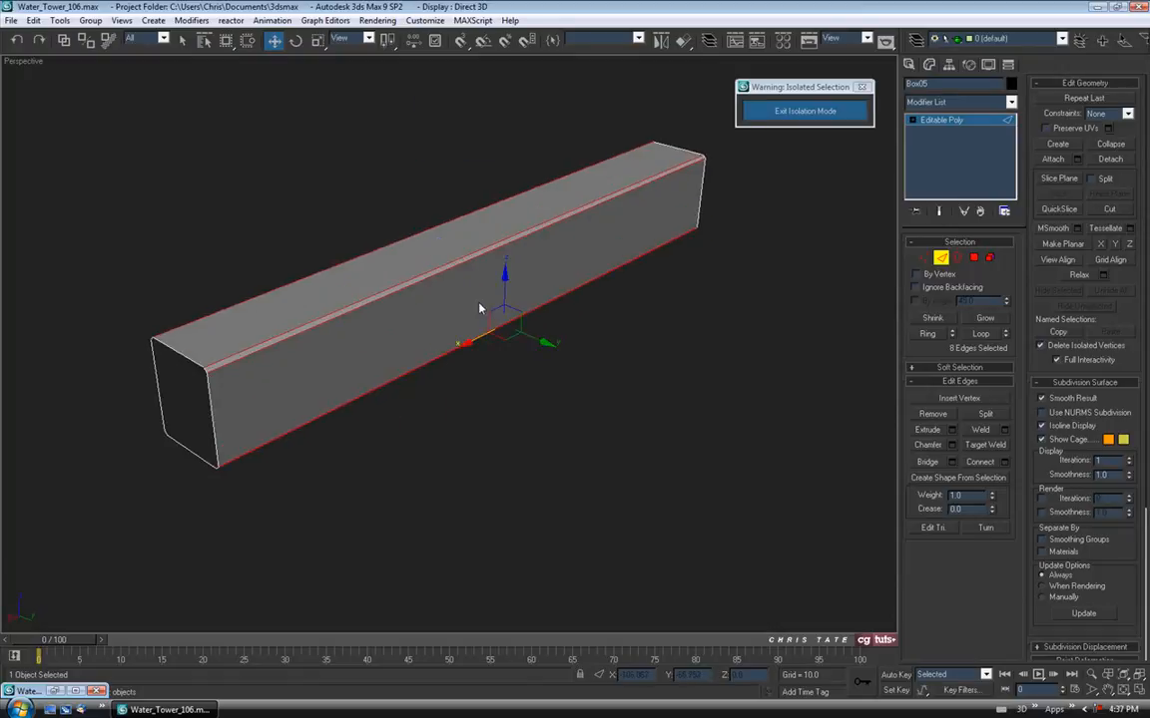
{"action": "key", "text": "ctrl+i"}
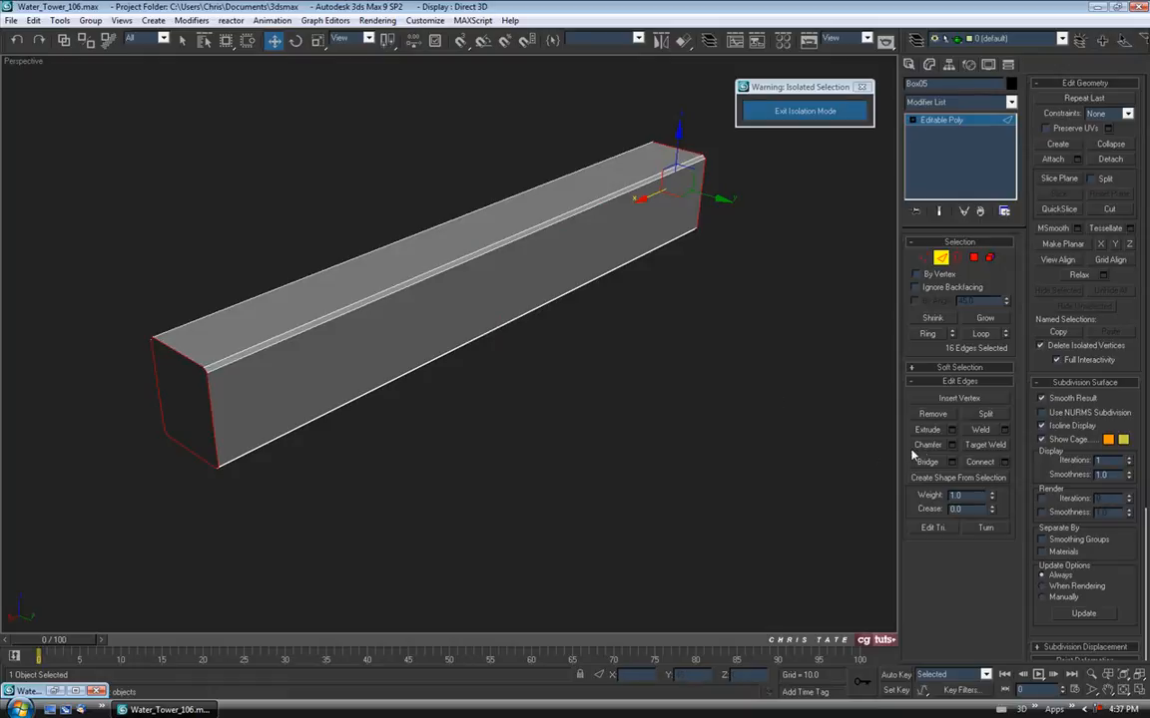
{"action": "left_click", "coordinate": [951, 445]}
{"action": "middle_click_drag", "start_coordinate": [393, 310], "coordinate": [463, 312], "text": "alt"}
{"action": "left_click", "coordinate": [484, 122]}
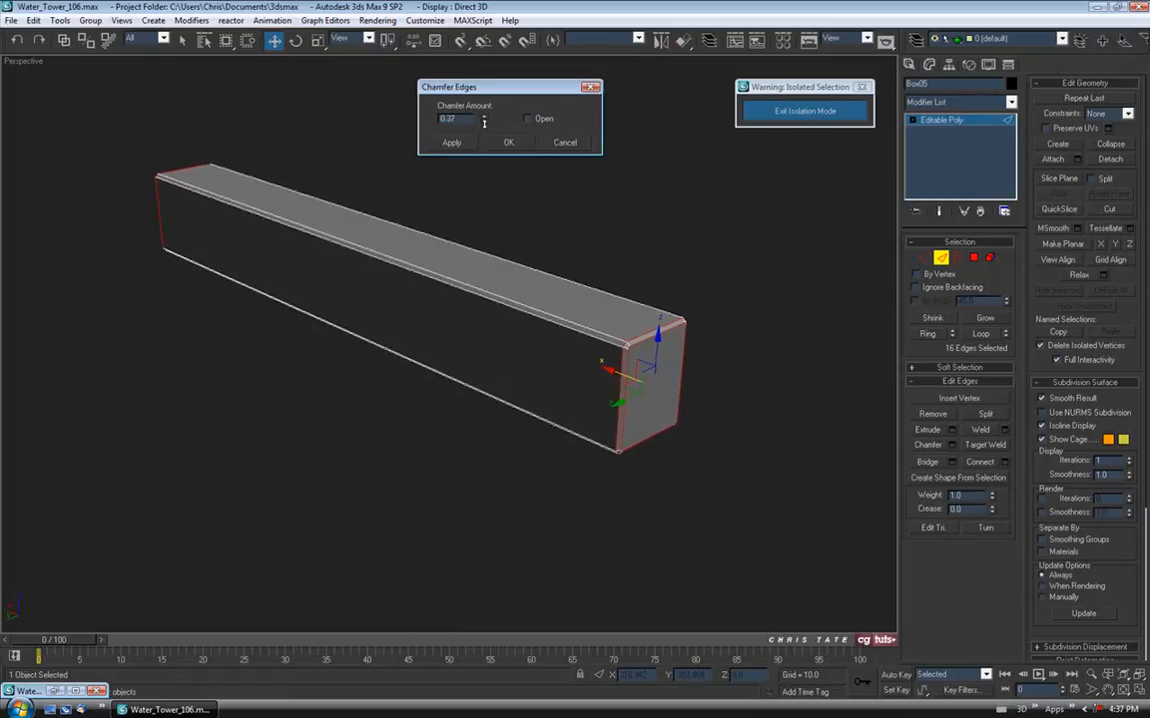
{"action": "middle_click_drag", "start_coordinate": [496, 230], "coordinate": [523, 213], "text": "alt"}
{"action": "left_click", "coordinate": [508, 143]}
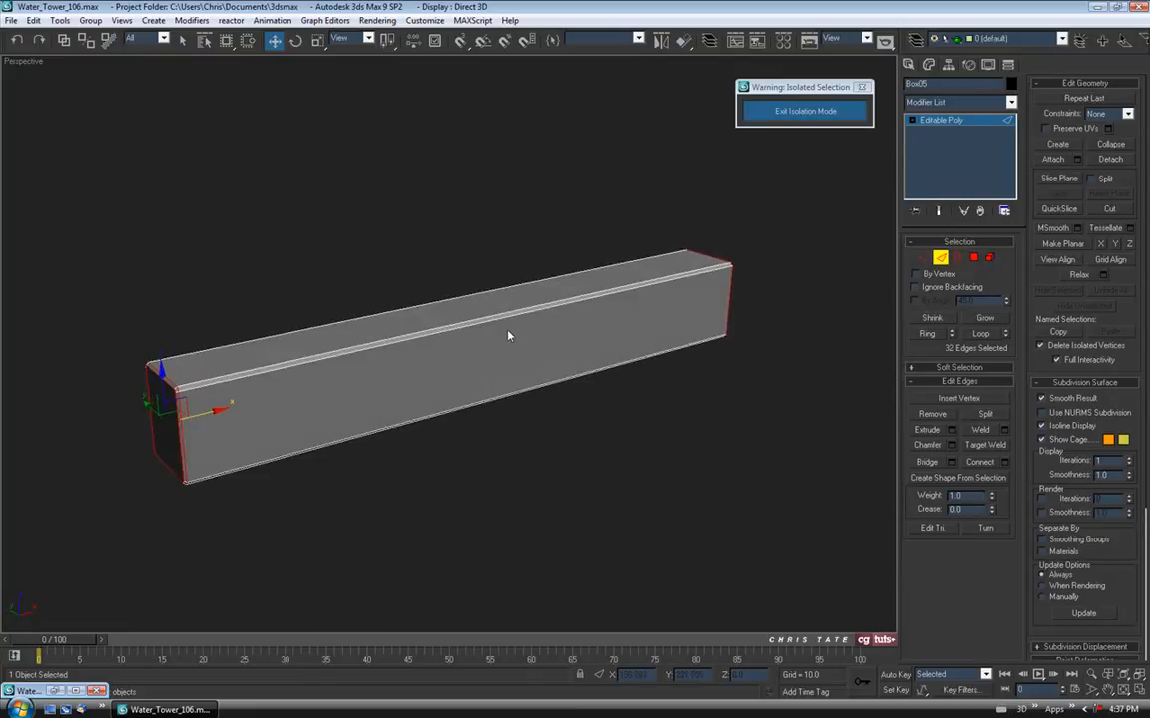
Select the beam's lengthwise edges and connect them with eight segments to divide it across its length
{"action": "scroll", "coordinate": [539, 549], "scroll_direction": "down", "scroll_amount": 3}
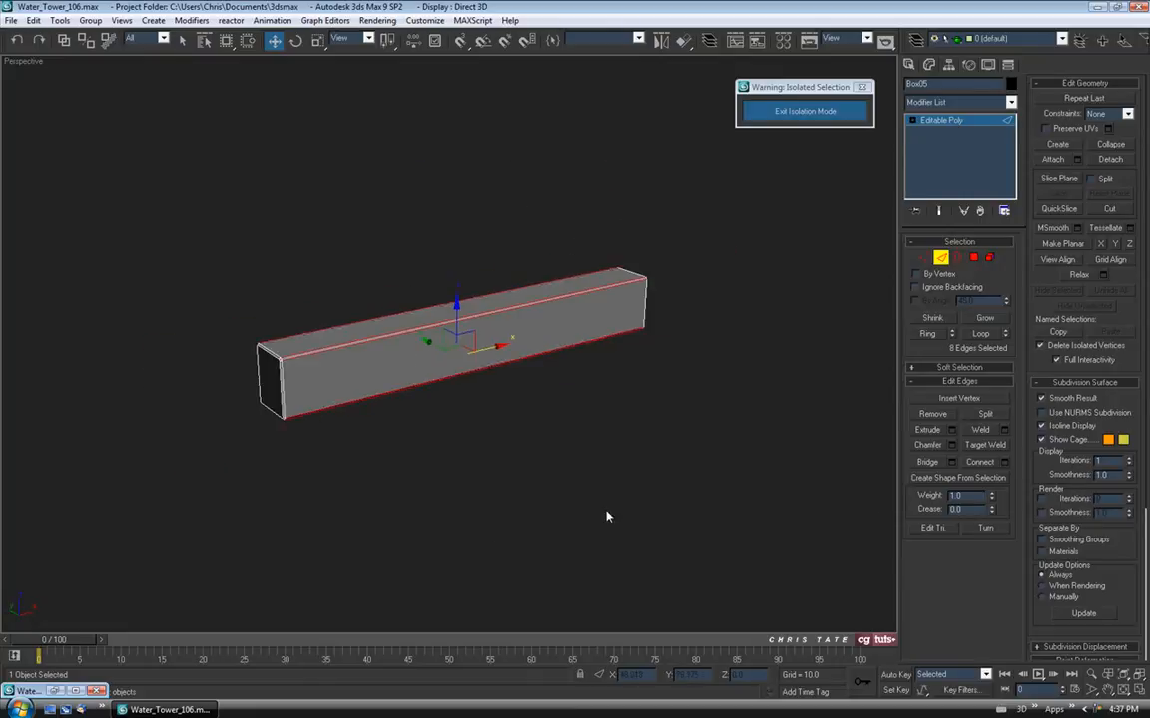
{"action": "left_click", "coordinate": [983, 462], "text": "shift"}
{"action": "left_click_drag", "start_coordinate": [506, 119], "coordinate": [506, 107]}
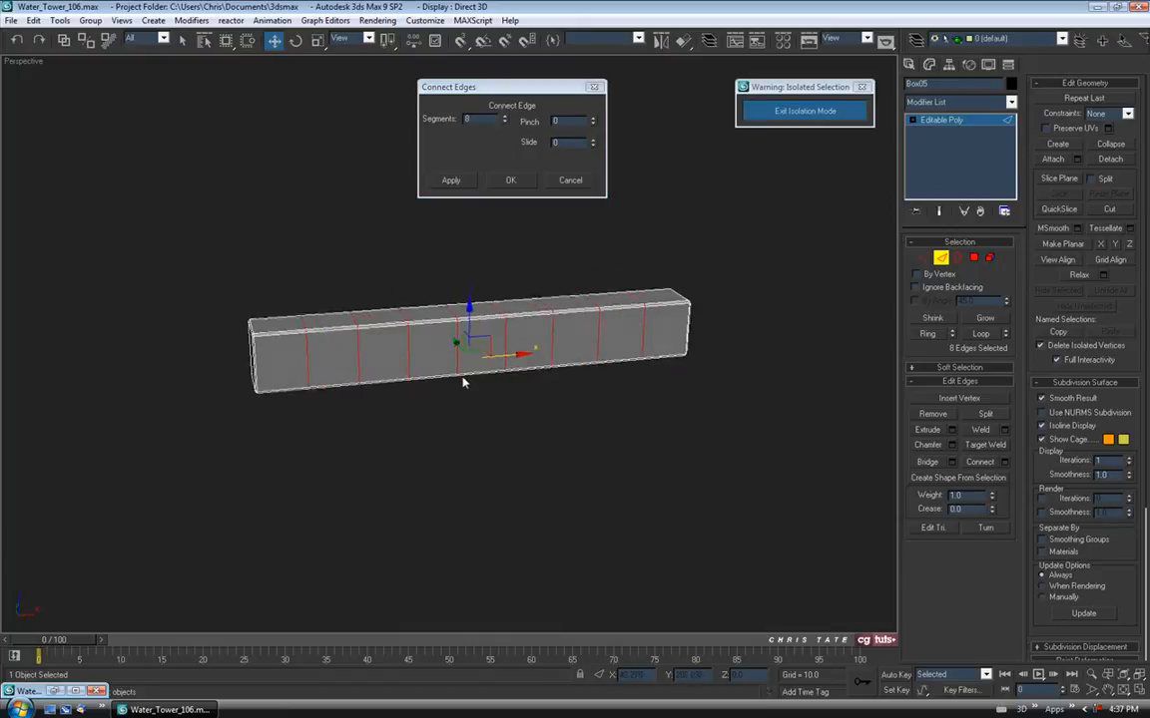
{"action": "left_click", "coordinate": [509, 179]}
Select the beam's vertical edges and connect them with 3 segments running along its sides
{"action": "middle_click_drag", "start_coordinate": [327, 356], "coordinate": [247, 345], "text": "alt"}
{"action": "left_click_drag", "start_coordinate": [795, 348], "coordinate": [796, 348]}
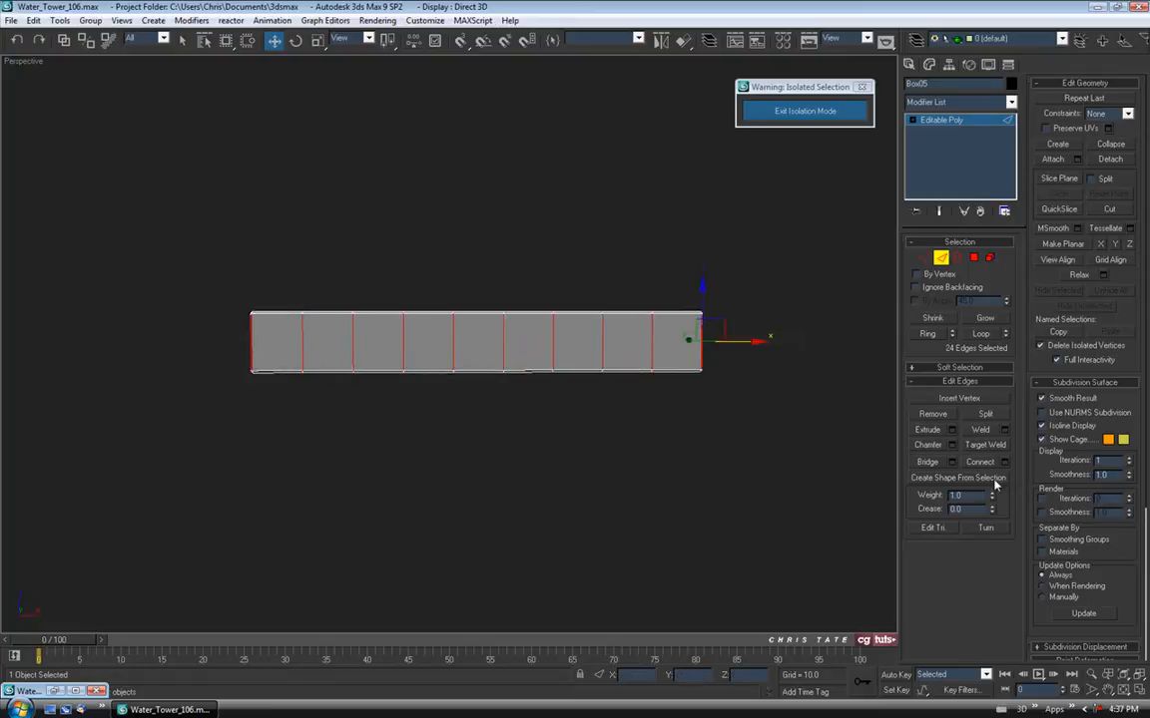
{"action": "left_click", "coordinate": [1004, 462]}
{"action": "type", "text": "3"}
{"action": "key", "text": "Return"}
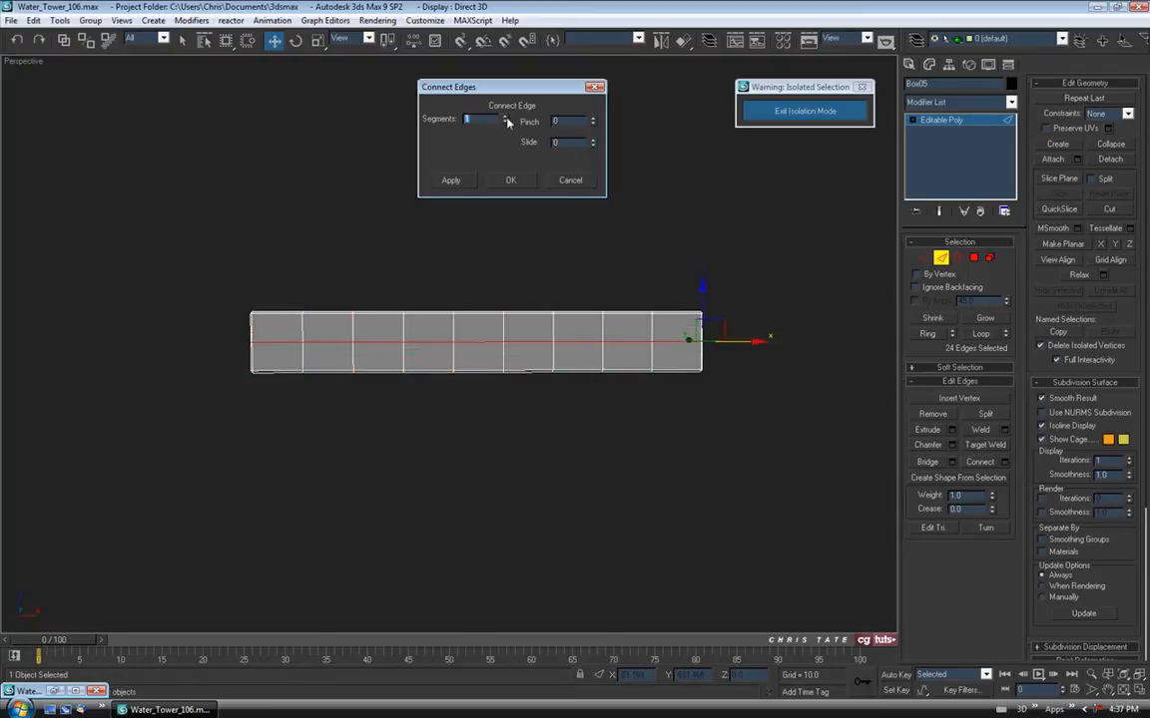
{"action": "left_click", "coordinate": [507, 180]}
Select the beam's horizontal crosswise edges and connect them with 3 segments along its upper and lower faces
{"action": "middle_click_drag", "start_coordinate": [385, 354], "coordinate": [504, 354], "text": "alt"}
{"action": "left_click_drag", "start_coordinate": [453, 437], "coordinate": [453, 438]}
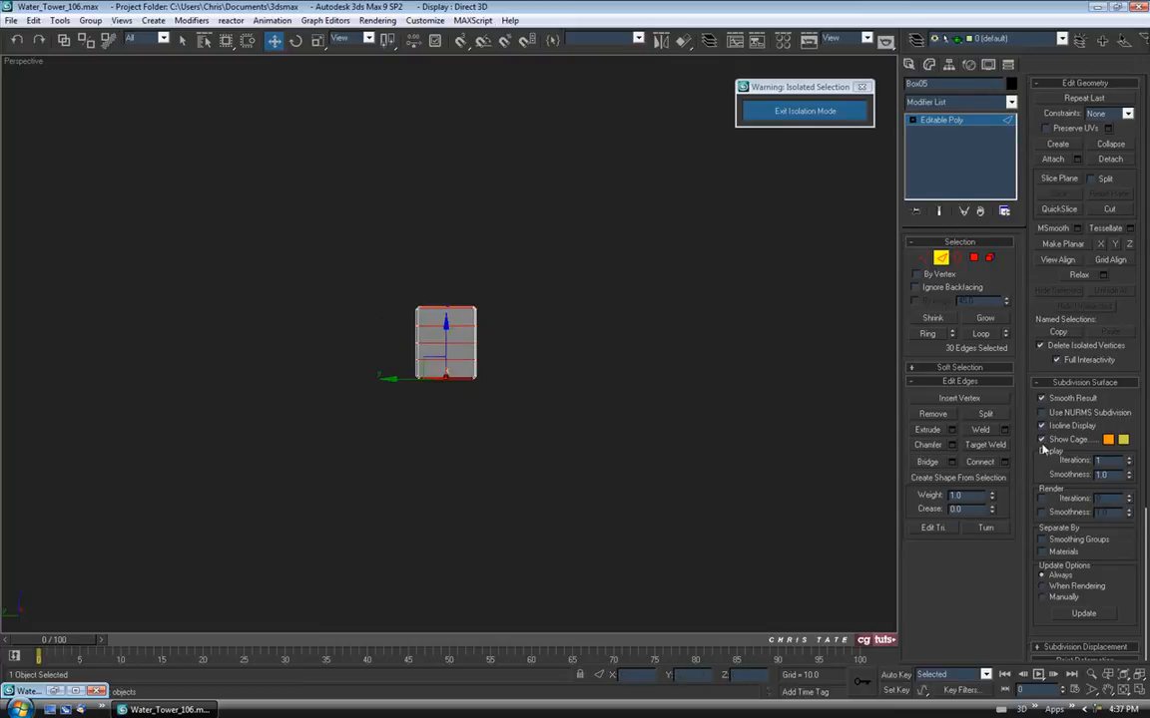
{"action": "middle_click_drag", "start_coordinate": [655, 362], "coordinate": [586, 399], "text": "alt"}
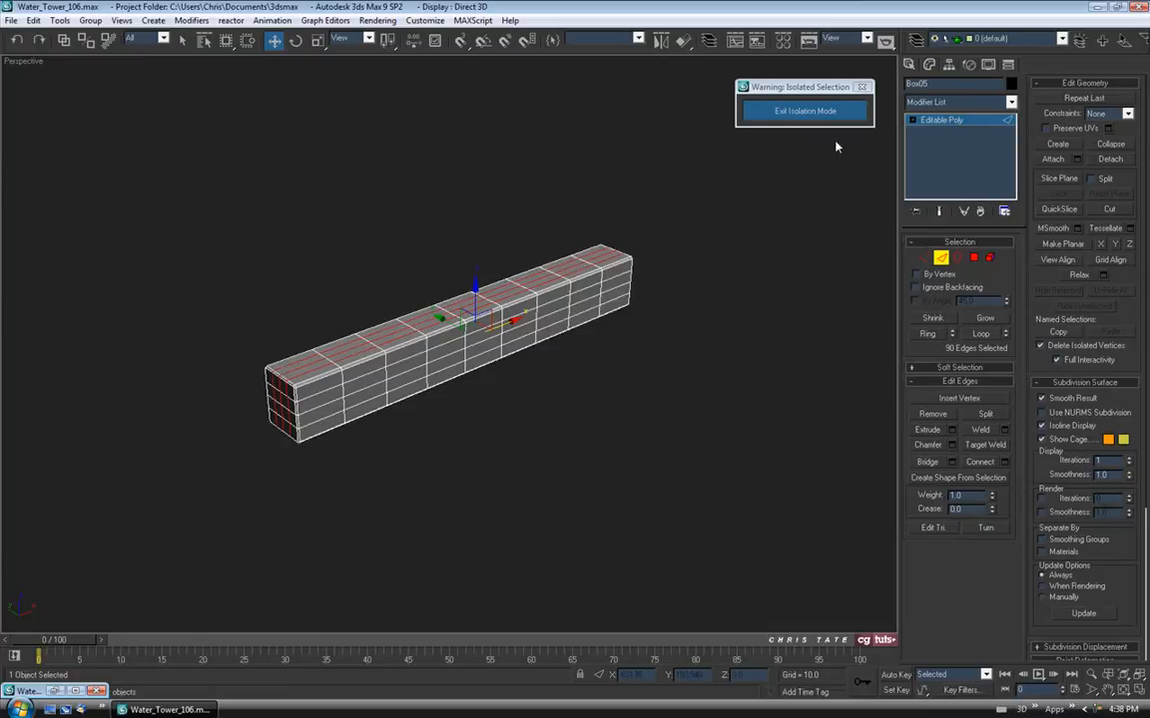
Finish editing edges, exit isolation, and shift the second beam slightly lengthwise beneath the platform to X -0.51
{"action": "left_click", "coordinate": [940, 258]}
{"action": "left_click", "coordinate": [779, 112]}
{"action": "middle_click_drag", "start_coordinate": [536, 347], "coordinate": [624, 370], "text": "alt"}
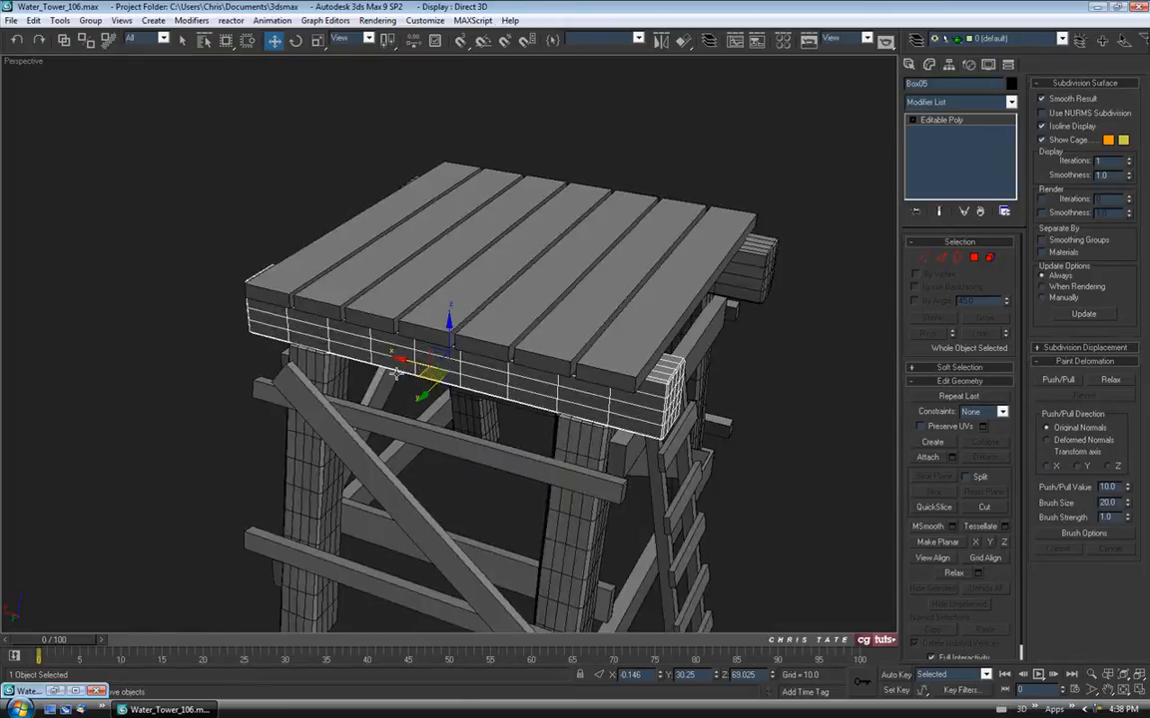
{"action": "left_click_drag", "start_coordinate": [404, 362], "coordinate": [407, 362]}
{"action": "mouse_move", "coordinate": [458, 396]}
{"action": "middle_mouse_down", "text": "alt"}
{"action": "mouse_move", "coordinate": [525, 390]}
{"action": "mouse_move", "coordinate": [476, 365]}
{"action": "mouse_move", "coordinate": [518, 428]}
{"action": "mouse_move", "coordinate": [462, 428]}
{"action": "mouse_move", "coordinate": [462, 398]}
{"action": "middle_mouse_up", "text": "alt"}
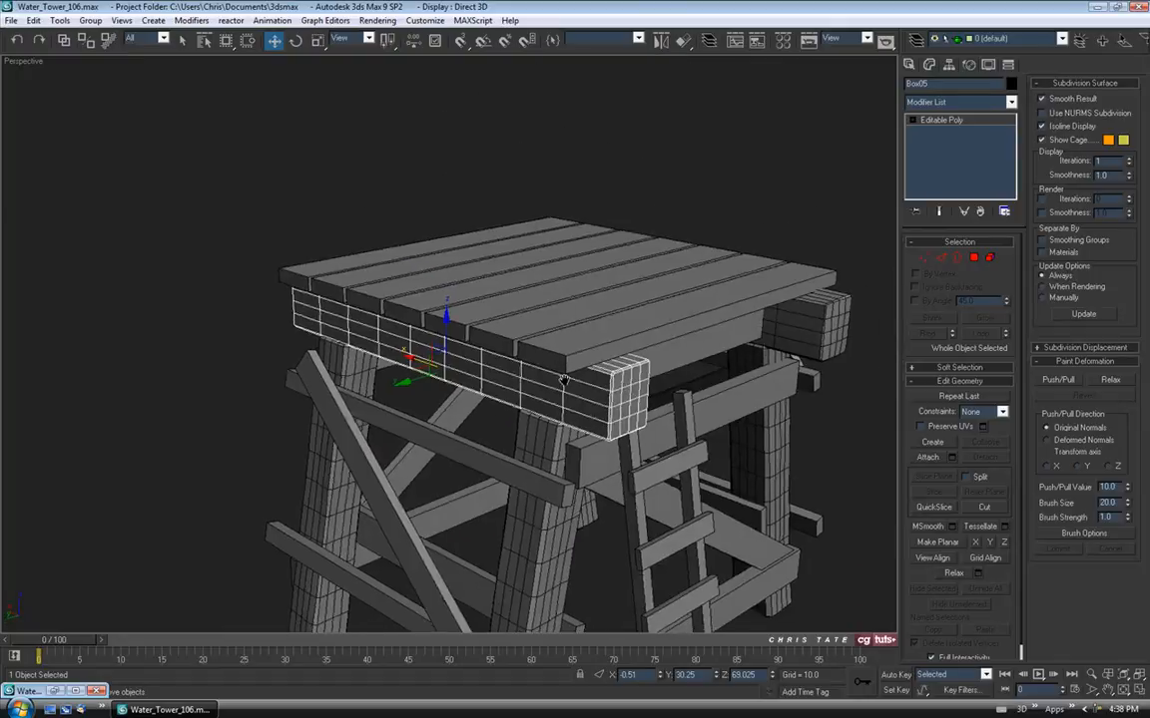
{"action": "middle_click_drag", "start_coordinate": [536, 365], "coordinate": [508, 316]}
Activate Push/Pull paint deformation on the second beam with value 6.1, brush size about 10.1 and strength 0.03
{"action": "left_click", "coordinate": [1058, 380]}
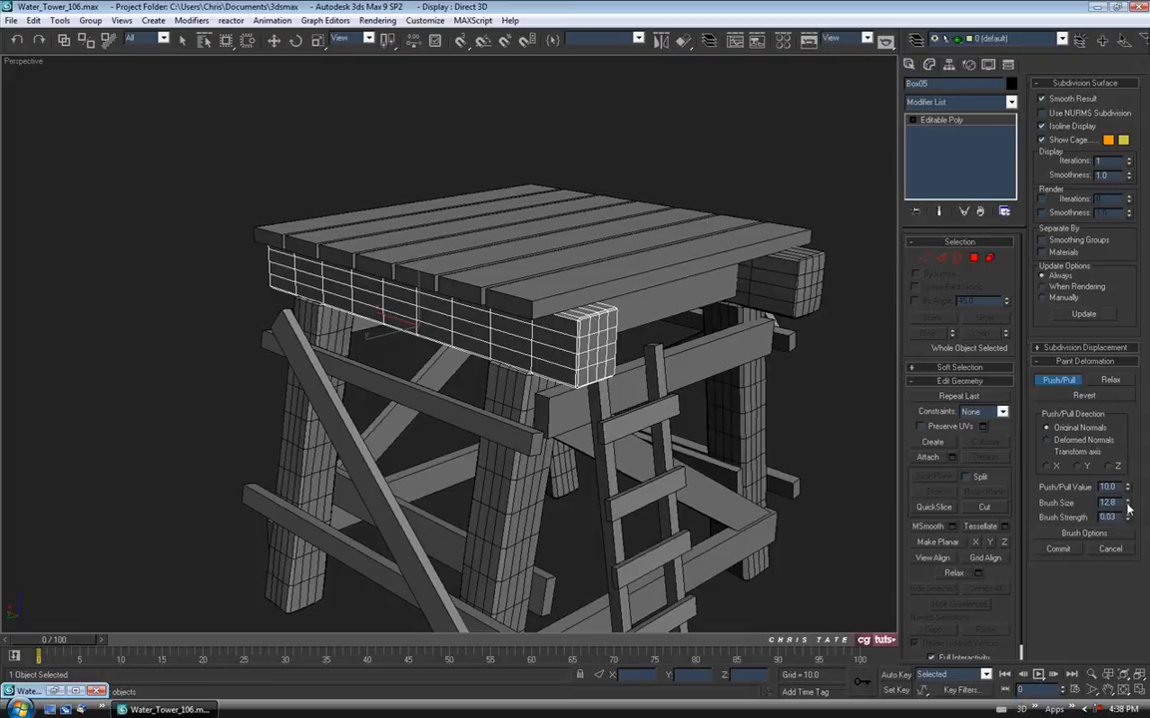
{"action": "middle_click_drag", "start_coordinate": [364, 434], "coordinate": [295, 391]}
{"action": "scroll", "coordinate": [485, 291], "scroll_direction": "up", "scroll_amount": 3}
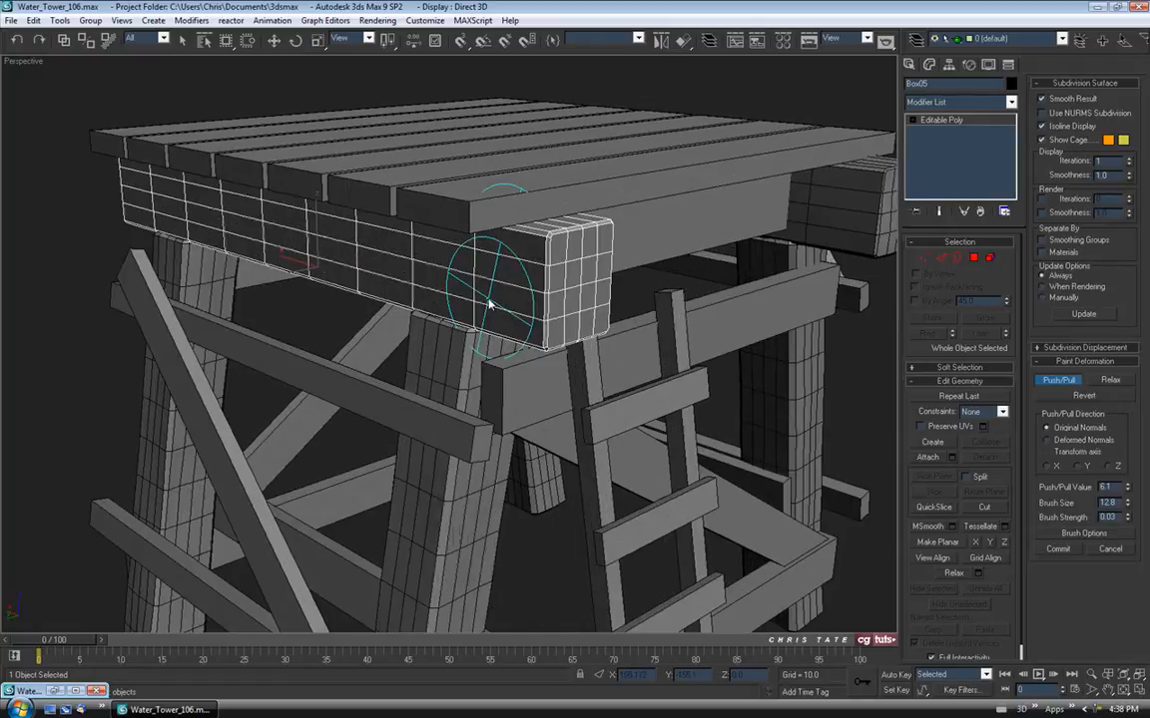
{"action": "middle_click_drag", "start_coordinate": [472, 291], "coordinate": [498, 324]}
{"action": "left_click_drag", "start_coordinate": [1125, 507], "coordinate": [1127, 510]}
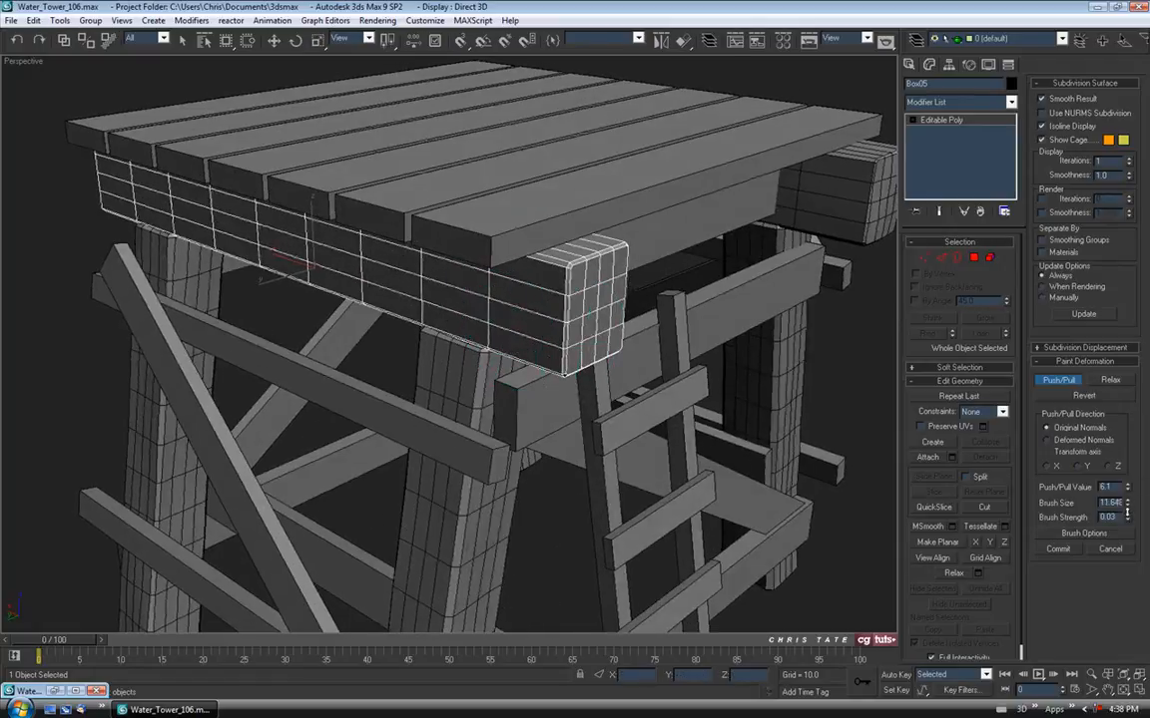
Paint subtle Push/Pull dents and bulges over the second beam's outer side and both ends
{"action": "middle_click_drag", "start_coordinate": [507, 277], "coordinate": [462, 264], "text": "alt"}
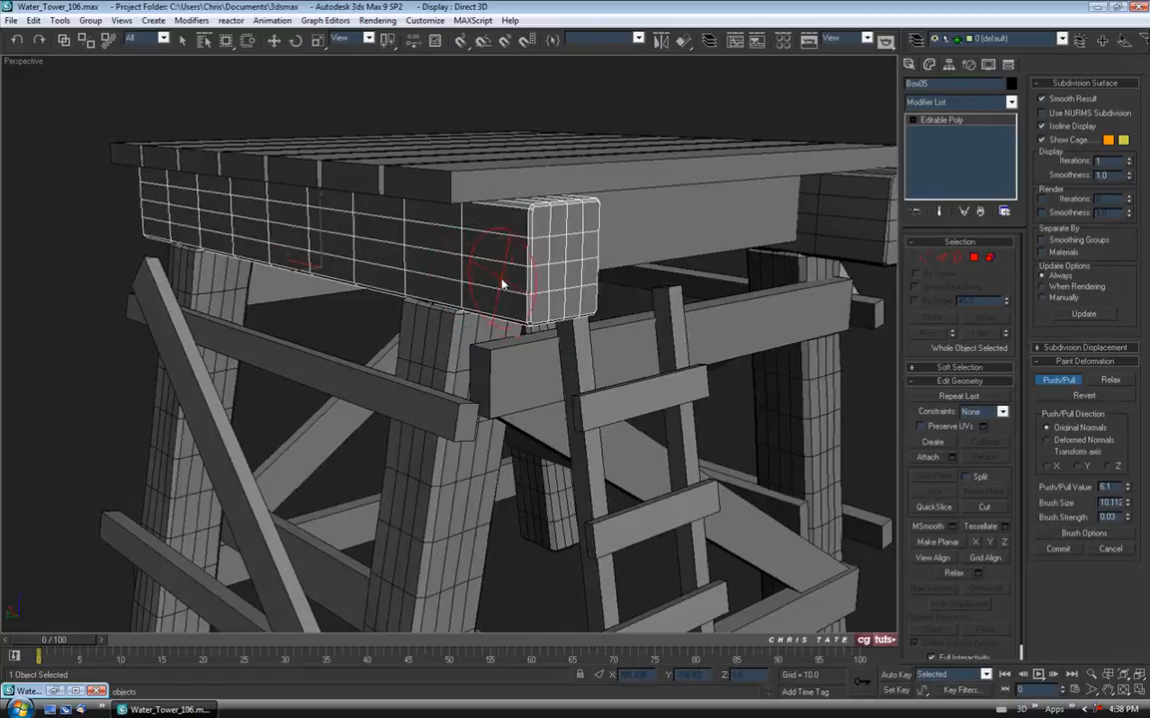
{"action": "middle_click_drag", "start_coordinate": [526, 315], "coordinate": [566, 309], "text": "alt"}
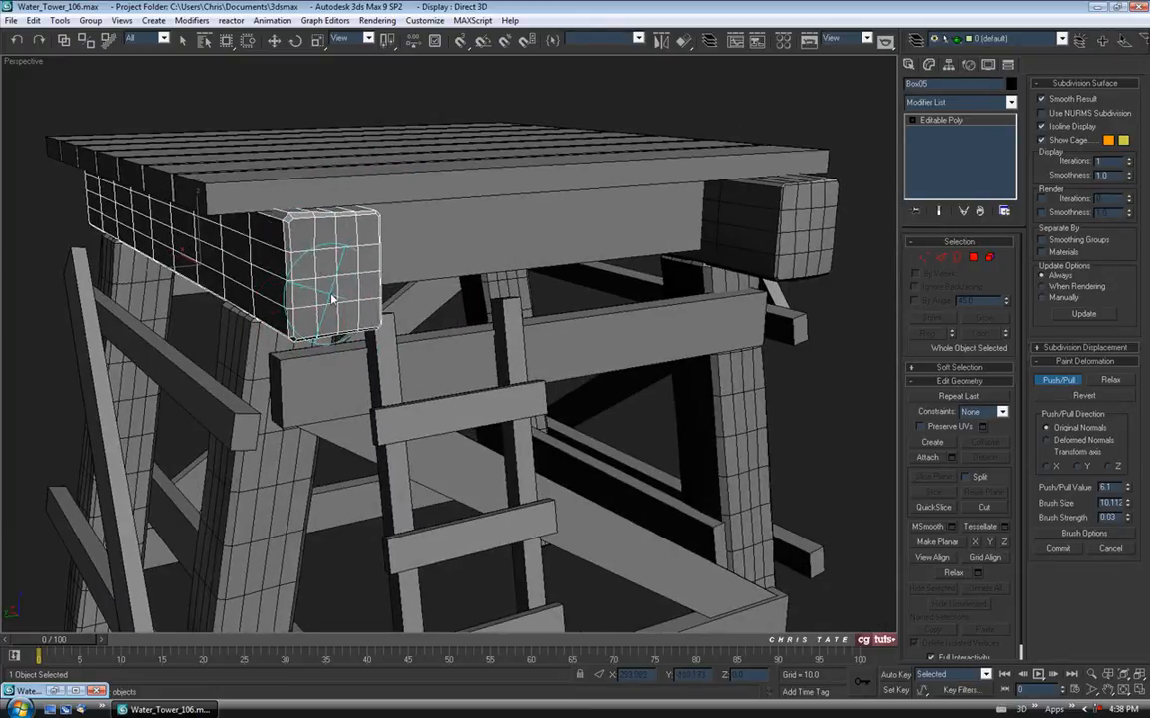
{"action": "middle_click_drag", "start_coordinate": [354, 301], "coordinate": [303, 239], "text": "alt"}
{"action": "mouse_move", "coordinate": [291, 335]}
{"action": "middle_mouse_down", "text": "alt"}
{"action": "mouse_move", "coordinate": [243, 264]}
{"action": "mouse_move", "coordinate": [408, 284]}
{"action": "middle_mouse_up", "text": "alt"}
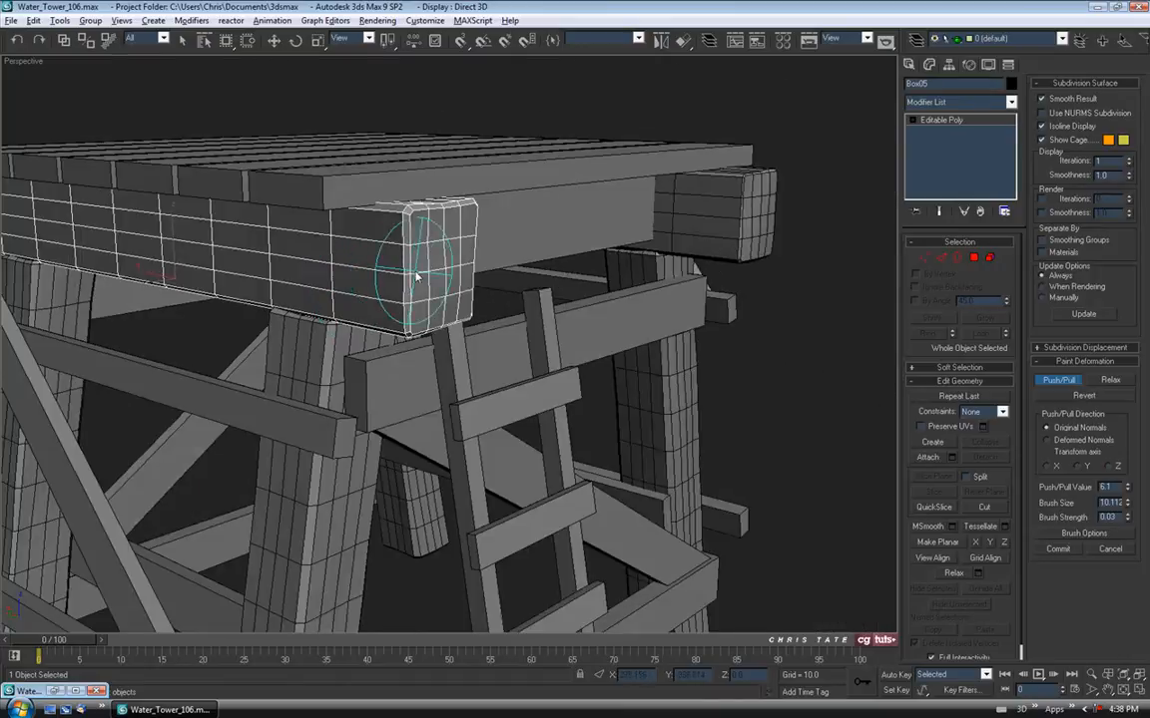
{"action": "mouse_move", "coordinate": [243, 257]}
{"action": "middle_mouse_down", "text": "alt"}
{"action": "mouse_move", "coordinate": [323, 279]}
{"action": "mouse_move", "coordinate": [410, 334]}
{"action": "mouse_move", "coordinate": [467, 323]}
{"action": "middle_mouse_up", "text": "alt"}
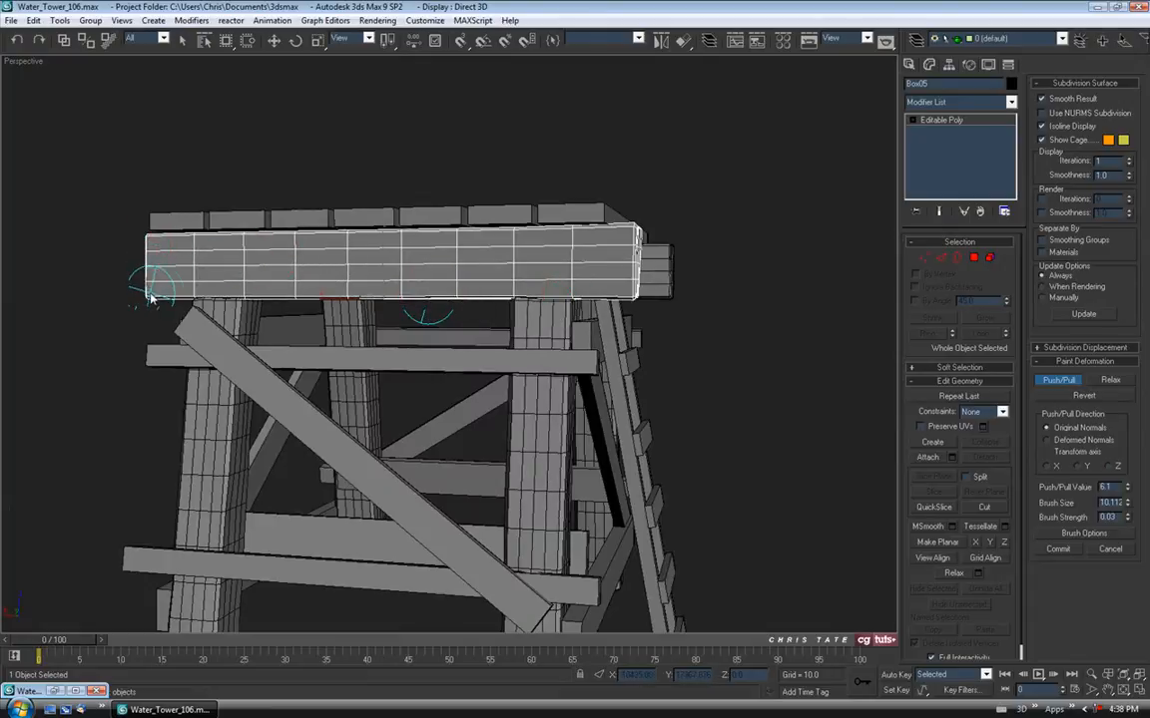
{"action": "middle_click_drag", "start_coordinate": [357, 313], "coordinate": [561, 288], "text": "alt"}
{"action": "middle_click_drag", "start_coordinate": [454, 314], "coordinate": [539, 301], "text": "alt"}
{"action": "left_click", "coordinate": [531, 278]}
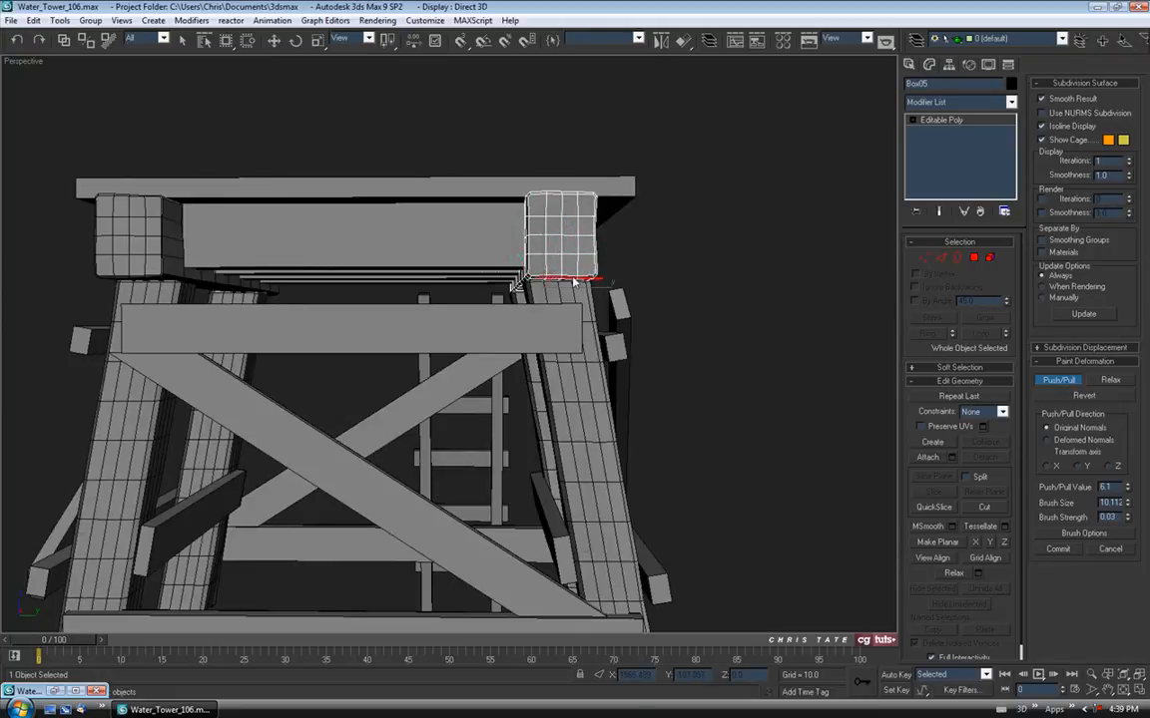
Isolate the second beam and paint more Push/Pull deformation on its underside and remaining faces, checking the shape without wireframe edges
{"action": "mouse_move", "coordinate": [587, 309]}
{"action": "middle_mouse_down", "text": "alt"}
{"action": "mouse_move", "coordinate": [580, 318]}
{"action": "mouse_move", "coordinate": [565, 297]}
{"action": "mouse_move", "coordinate": [583, 293]}
{"action": "mouse_move", "coordinate": [570, 301]}
{"action": "middle_mouse_up", "text": "alt"}
{"action": "key", "text": "alt+q"}
{"action": "left_click", "coordinate": [1056, 378]}
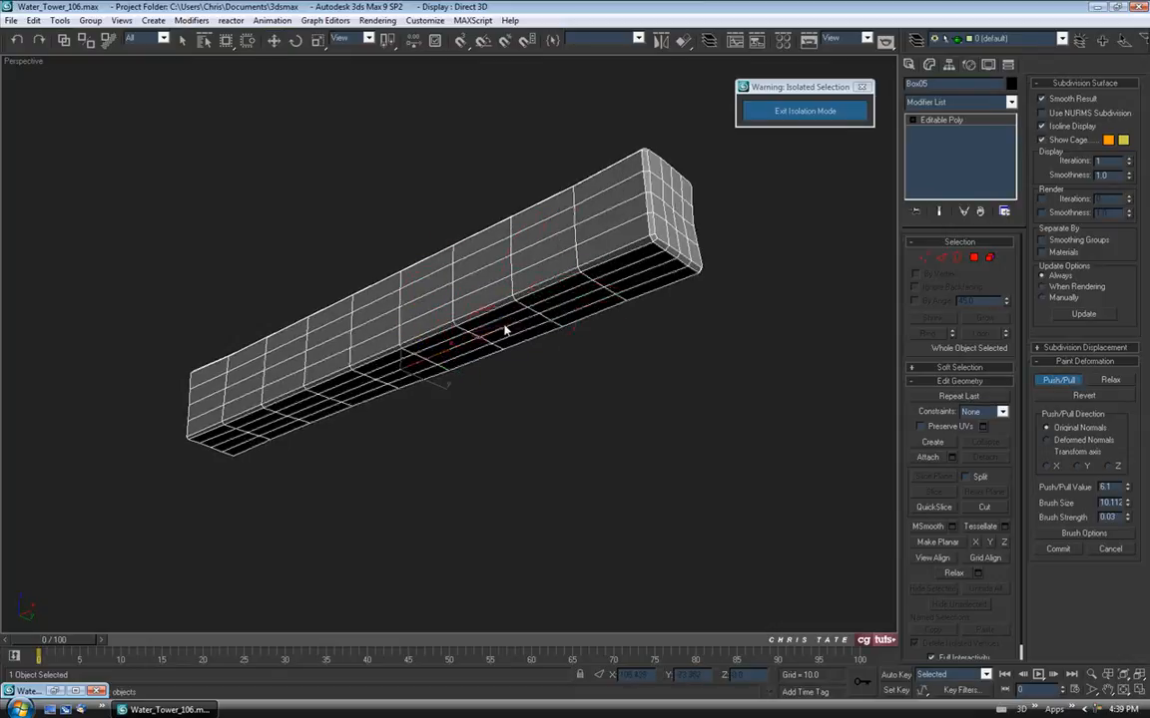
{"action": "middle_click_drag", "start_coordinate": [312, 347], "coordinate": [506, 300], "text": "alt"}
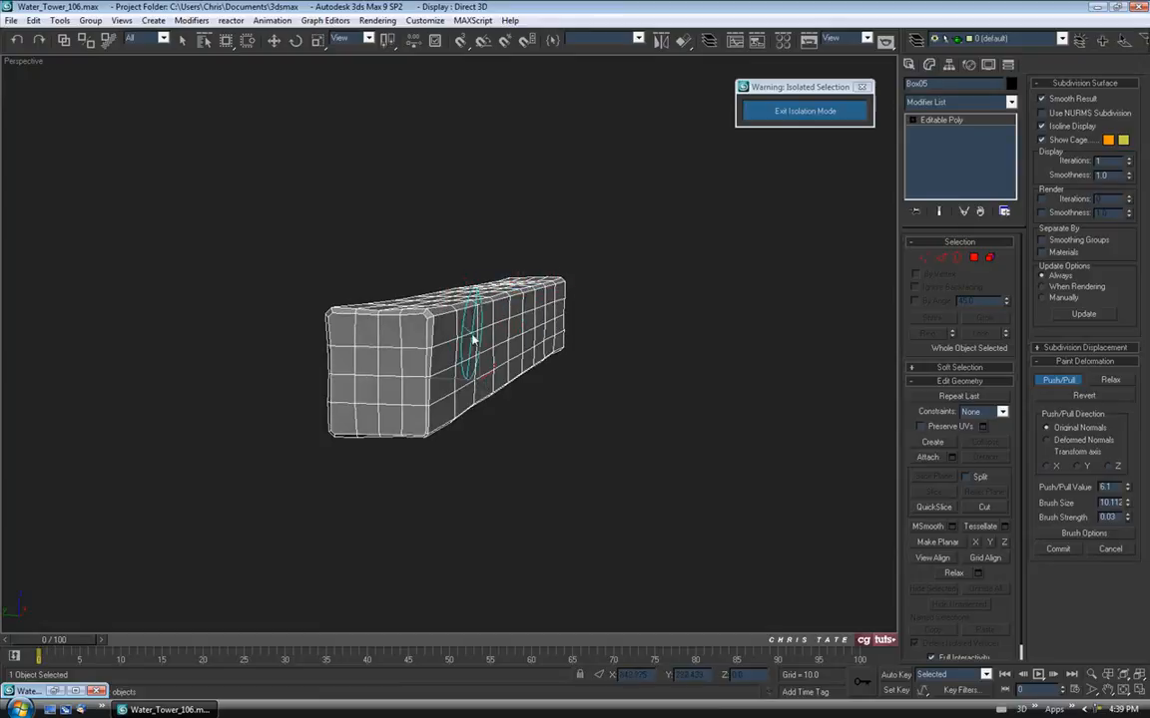
{"action": "middle_click_drag", "start_coordinate": [532, 385], "coordinate": [505, 403], "text": "alt"}
{"action": "middle_click_drag", "start_coordinate": [417, 315], "coordinate": [529, 352], "text": "alt"}
{"action": "mouse_move", "coordinate": [539, 394]}
{"action": "middle_mouse_down", "text": "alt"}
{"action": "mouse_move", "coordinate": [539, 310]}
{"action": "mouse_move", "coordinate": [569, 308]}
{"action": "mouse_move", "coordinate": [608, 390]}
{"action": "mouse_move", "coordinate": [607, 374]}
{"action": "mouse_move", "coordinate": [584, 403]}
{"action": "mouse_move", "coordinate": [593, 416]}
{"action": "mouse_move", "coordinate": [620, 385]}
{"action": "mouse_move", "coordinate": [530, 382]}
{"action": "mouse_move", "coordinate": [547, 393]}
{"action": "mouse_move", "coordinate": [628, 391]}
{"action": "mouse_move", "coordinate": [643, 362]}
{"action": "mouse_move", "coordinate": [646, 380]}
{"action": "mouse_move", "coordinate": [638, 371]}
{"action": "middle_mouse_up", "text": "alt"}
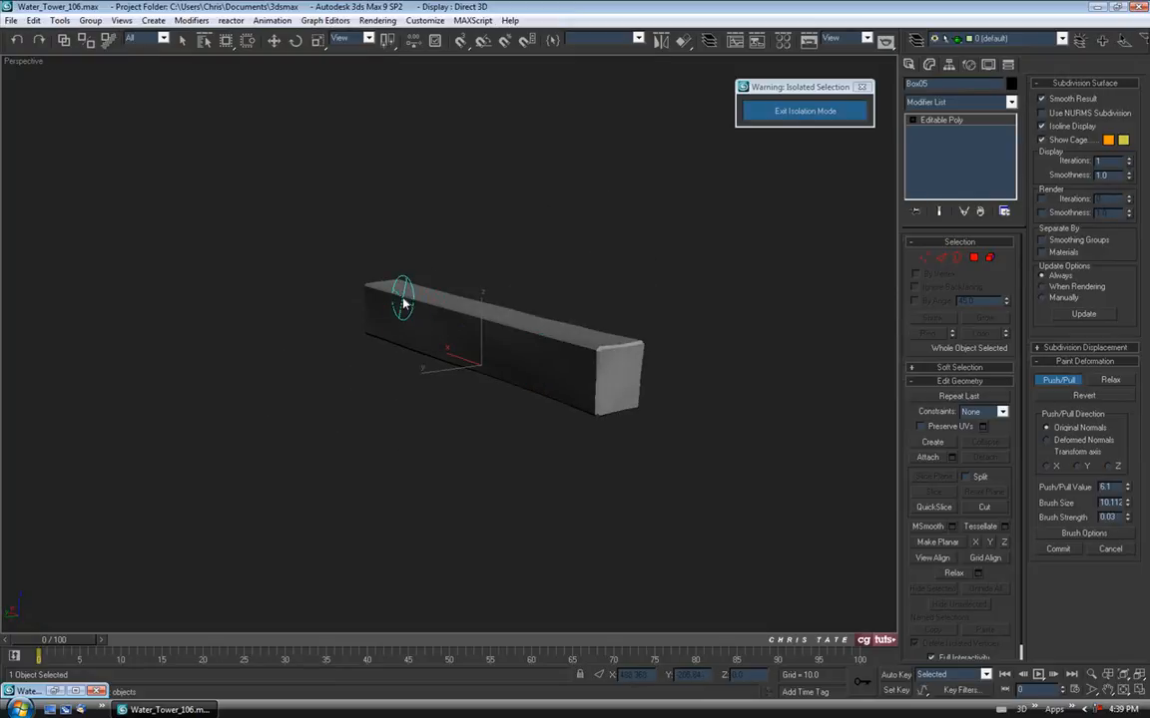
{"action": "mouse_move", "coordinate": [419, 332]}
{"action": "middle_mouse_down", "text": "alt"}
{"action": "mouse_move", "coordinate": [503, 357]}
{"action": "mouse_move", "coordinate": [521, 329]}
{"action": "mouse_move", "coordinate": [451, 328]}
{"action": "mouse_move", "coordinate": [436, 308]}
{"action": "middle_mouse_up", "text": "alt"}
{"action": "key", "text": "F3"}
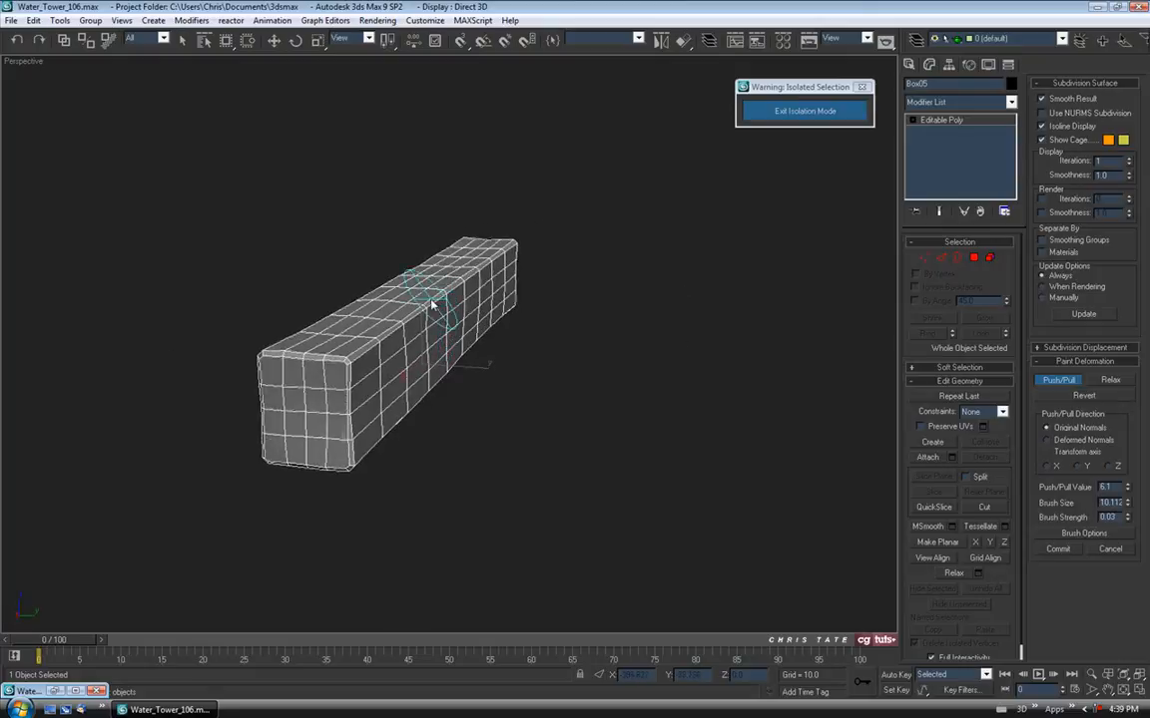
{"action": "middle_click_drag", "start_coordinate": [429, 357], "coordinate": [429, 309], "text": "alt"}
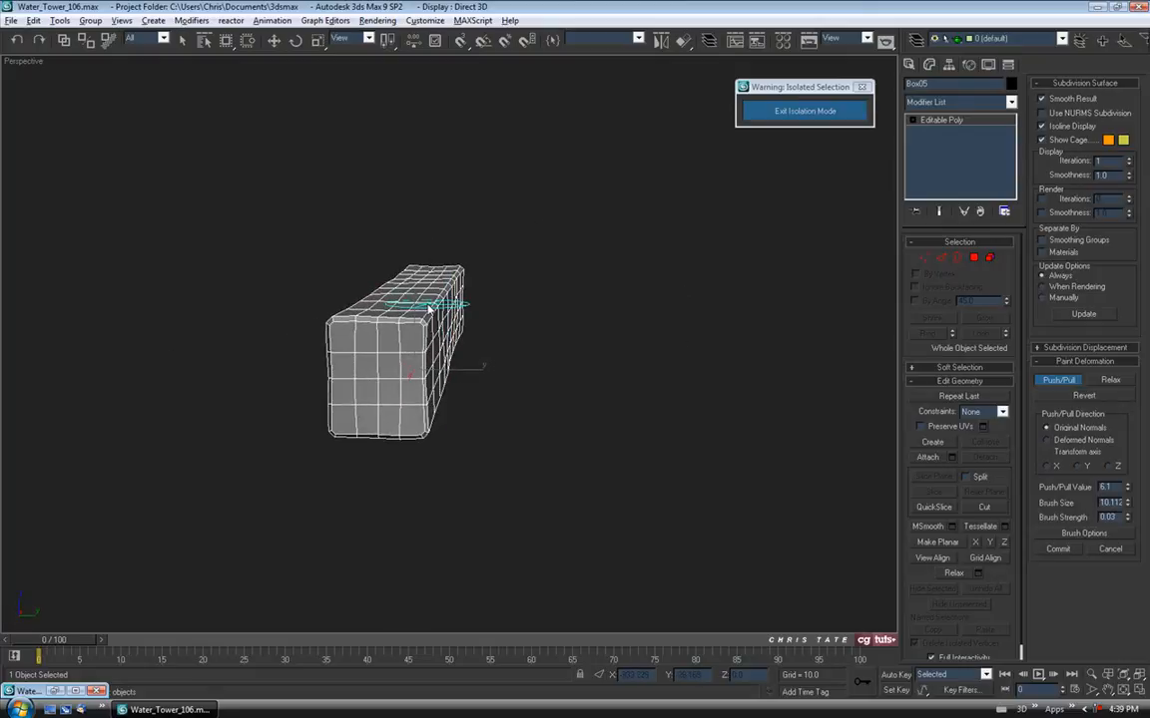
{"action": "middle_click_drag", "start_coordinate": [470, 353], "coordinate": [618, 372], "text": "alt"}
Stop painting, exit isolation, deselect the beam and save the scene as Water_Tower_107.max
{"action": "key", "text": "w"}
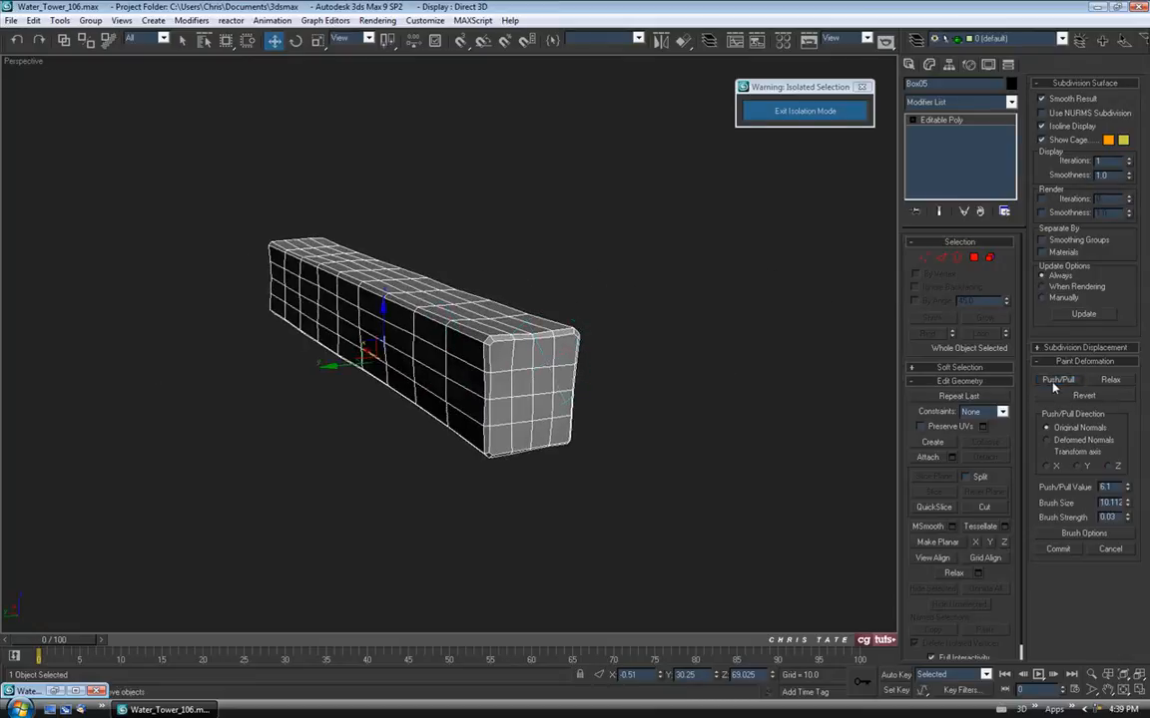
{"action": "left_click", "coordinate": [804, 111]}
{"action": "left_click", "coordinate": [779, 259]}
{"action": "scroll", "coordinate": [777, 260], "scroll_direction": "down", "scroll_amount": 3}
{"action": "middle_click_drag", "start_coordinate": [775, 262], "coordinate": [600, 260], "text": "alt"}
{"action": "scroll", "coordinate": [635, 267], "scroll_direction": "down", "scroll_amount": 2}
{"action": "scroll", "coordinate": [636, 268], "scroll_direction": "up", "scroll_amount": 2}
{"action": "scroll", "coordinate": [646, 236], "scroll_direction": "down", "scroll_amount": 2}
{"action": "left_click", "coordinate": [10, 20]}
{"action": "left_click", "coordinate": [40, 115]}
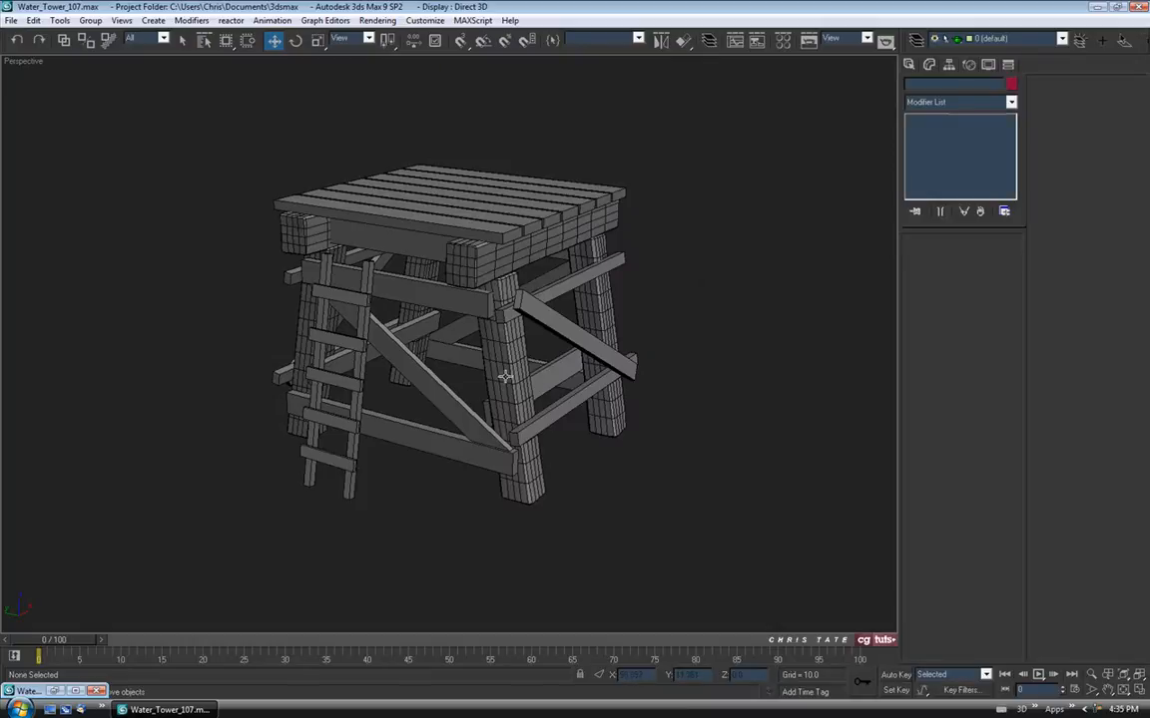
Select all the platform planks and hide them to expose the cross beams underneath
{"action": "middle_click_drag", "start_coordinate": [510, 329], "coordinate": [547, 370], "text": "alt"}
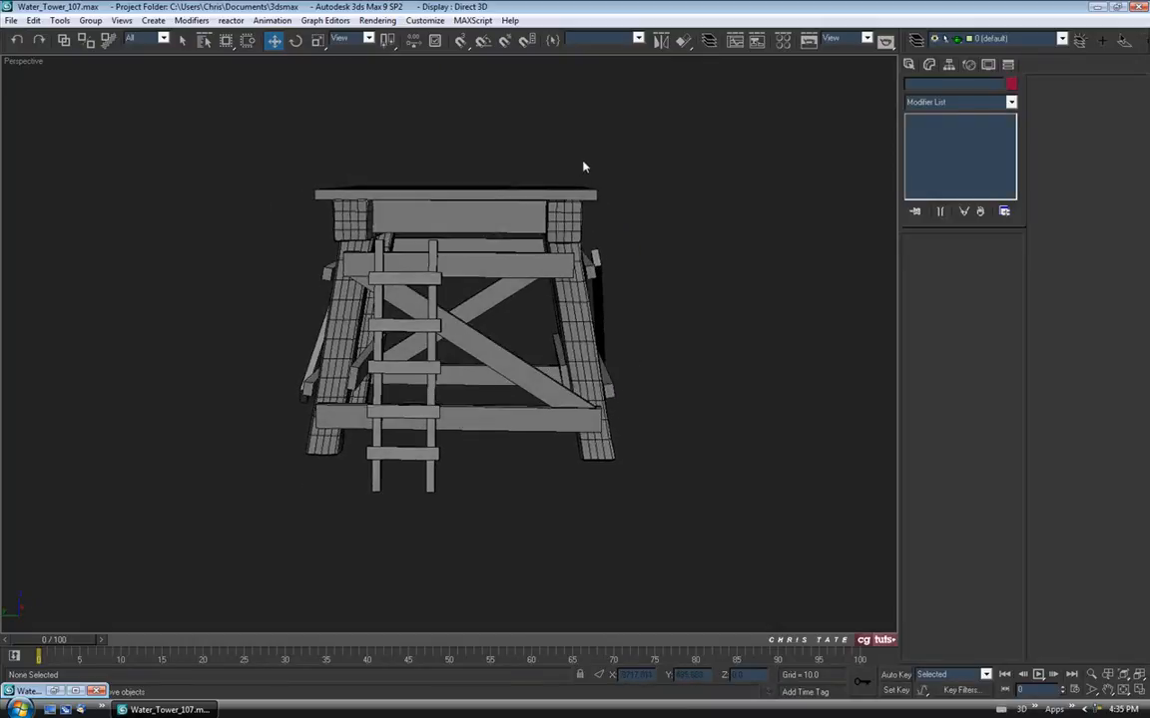
{"action": "middle_click_drag", "start_coordinate": [667, 219], "coordinate": [662, 220], "text": "alt"}
{"action": "left_click_drag", "start_coordinate": [577, 149], "coordinate": [621, 236]}
{"action": "right_click", "coordinate": [674, 221]}
{"action": "left_click", "coordinate": [682, 180]}
{"action": "scroll", "coordinate": [616, 335], "scroll_direction": "up", "scroll_amount": 3}
{"action": "middle_click_drag", "start_coordinate": [681, 180], "coordinate": [579, 344], "text": "alt"}
{"action": "middle_click_drag", "start_coordinate": [575, 292], "coordinate": [505, 389], "text": "alt"}
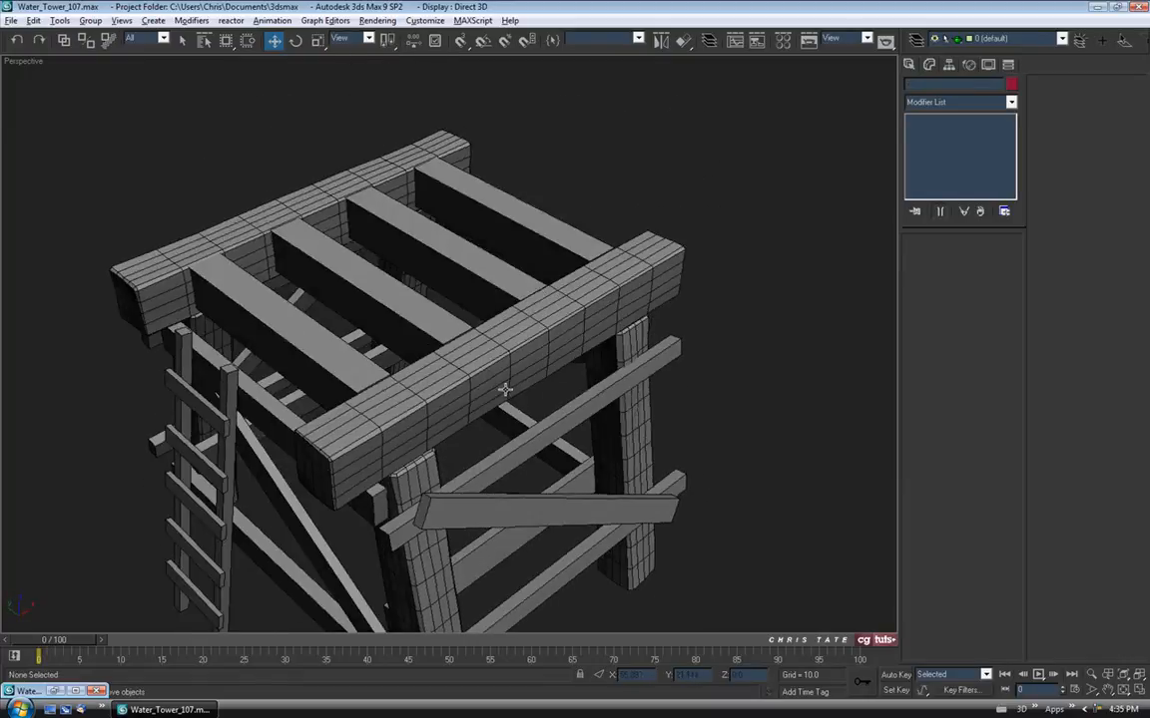
Select the cross beam nearest the ladder and convert it to an editable poly
{"action": "left_click", "coordinate": [307, 331]}
{"action": "middle_click_drag", "start_coordinate": [328, 382], "coordinate": [489, 404], "text": "alt"}
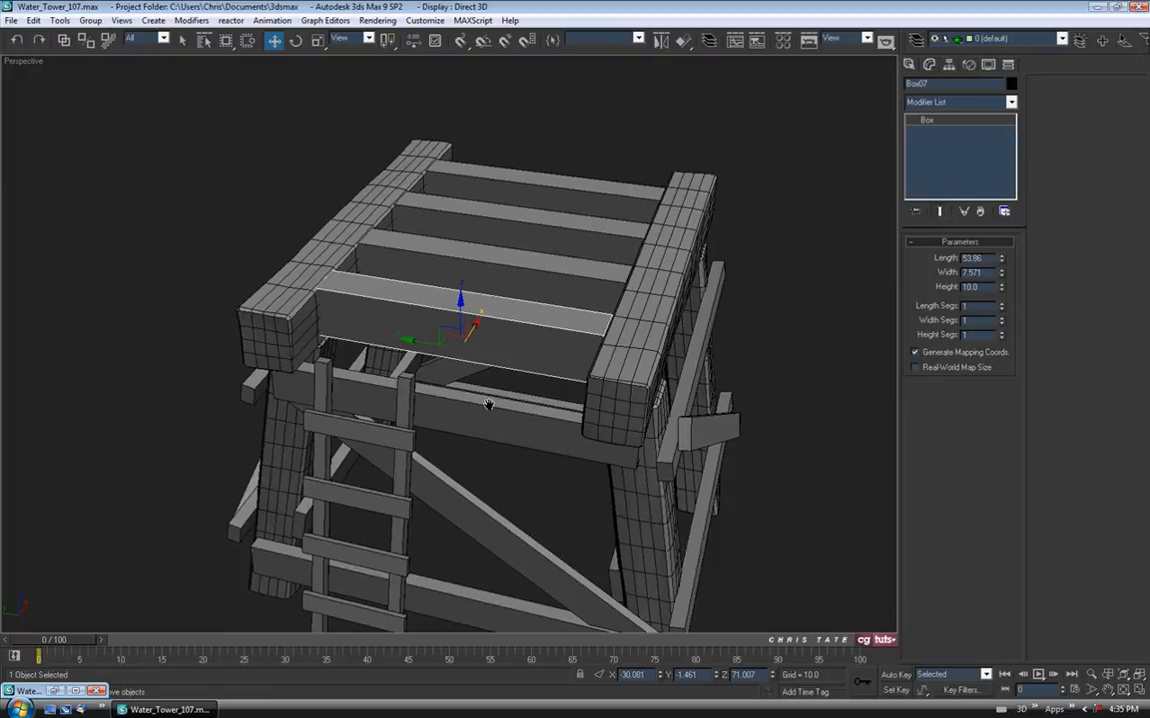
{"action": "right_click", "coordinate": [489, 319]}
{"action": "left_click", "coordinate": [569, 410]}
{"action": "scroll", "coordinate": [421, 357], "scroll_direction": "up", "scroll_amount": 5}
{"action": "middle_click_drag", "start_coordinate": [471, 361], "coordinate": [410, 328]}
{"action": "scroll", "coordinate": [427, 322], "scroll_direction": "down", "scroll_amount": 3}
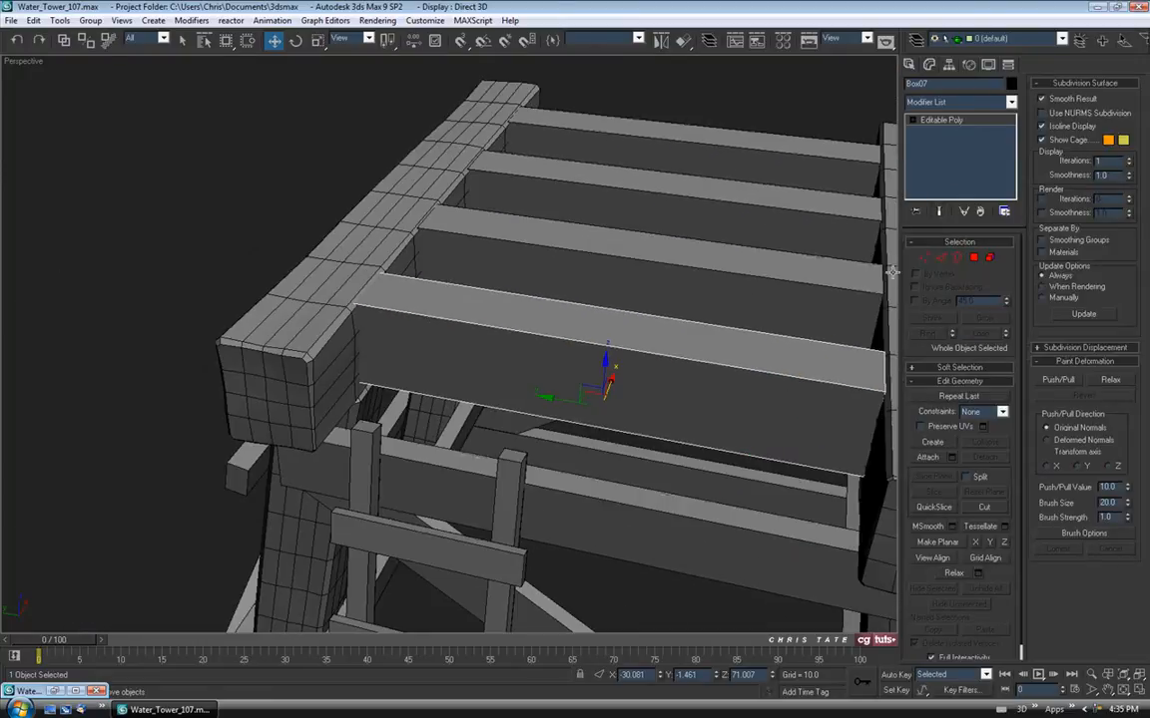
Select the vertices at each end of the front cross beam and fit its ends to the two side beams
{"action": "key", "text": "1"}
{"action": "left_click_drag", "start_coordinate": [290, 230], "coordinate": [326, 320]}
{"action": "middle_click_drag", "start_coordinate": [327, 321], "coordinate": [581, 411], "text": "alt"}
{"action": "left_click_drag", "start_coordinate": [770, 281], "coordinate": [793, 363]}
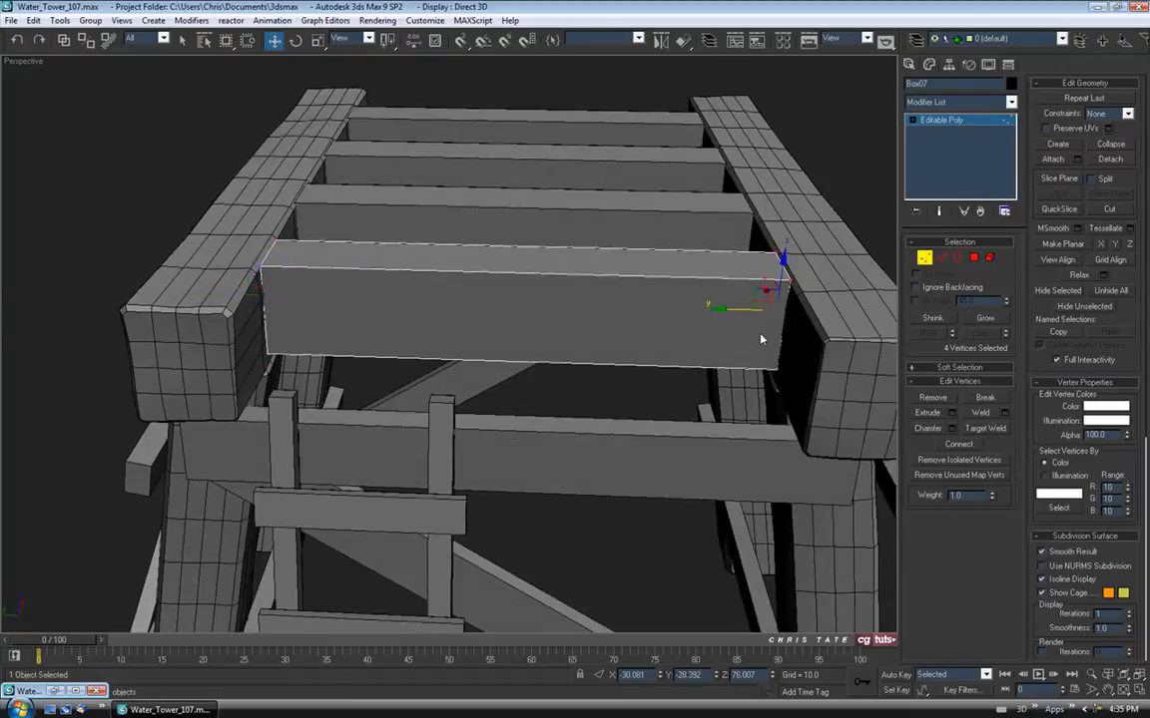
{"action": "middle_click_drag", "start_coordinate": [680, 379], "coordinate": [787, 355], "text": "alt"}
{"action": "left_click", "coordinate": [923, 257]}
Isolate the front cross beam, select its four lengthwise edges and chamfer them by 0.34
{"action": "scroll", "coordinate": [626, 371], "scroll_direction": "down", "scroll_amount": 3}
{"action": "key", "text": "alt+q"}
{"action": "left_click", "coordinate": [940, 258]}
{"action": "left_click_drag", "start_coordinate": [398, 225], "coordinate": [432, 501]}
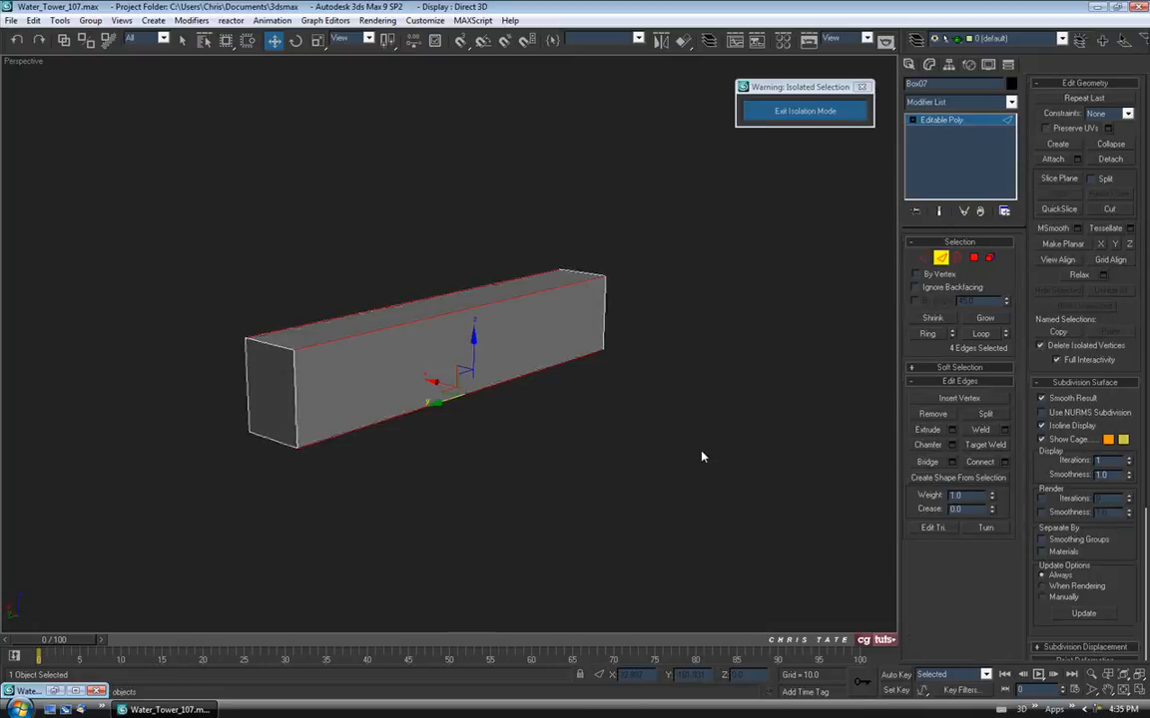
{"action": "left_click", "coordinate": [952, 445]}
{"action": "left_click_drag", "start_coordinate": [516, 118], "coordinate": [526, 158]}
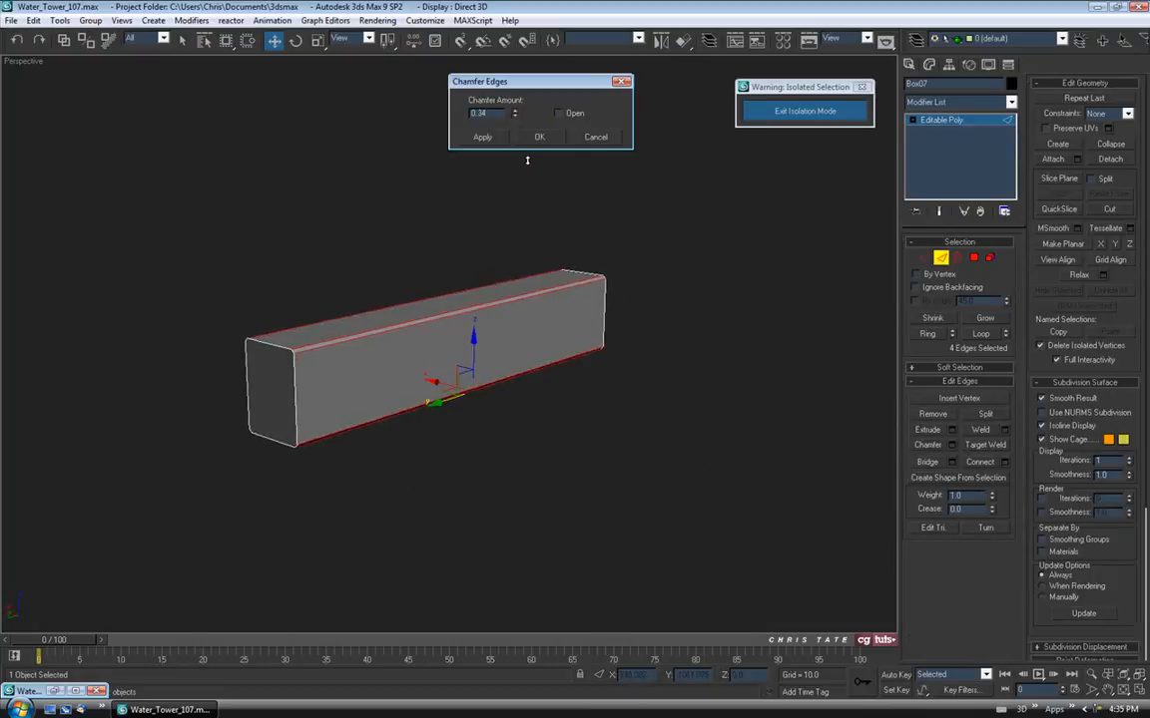
{"action": "left_click", "coordinate": [539, 137]}
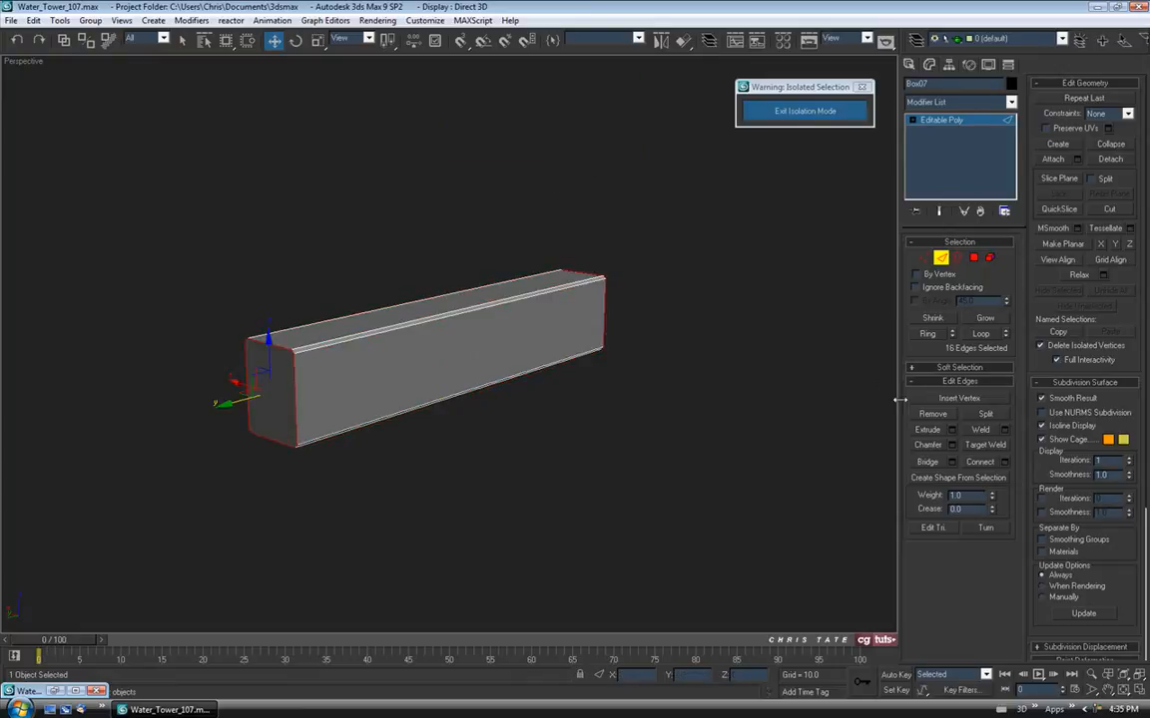
Chamfer the edges around both ends of the isolated front cross beam by 0.19
{"action": "left_click", "coordinate": [951, 445]}
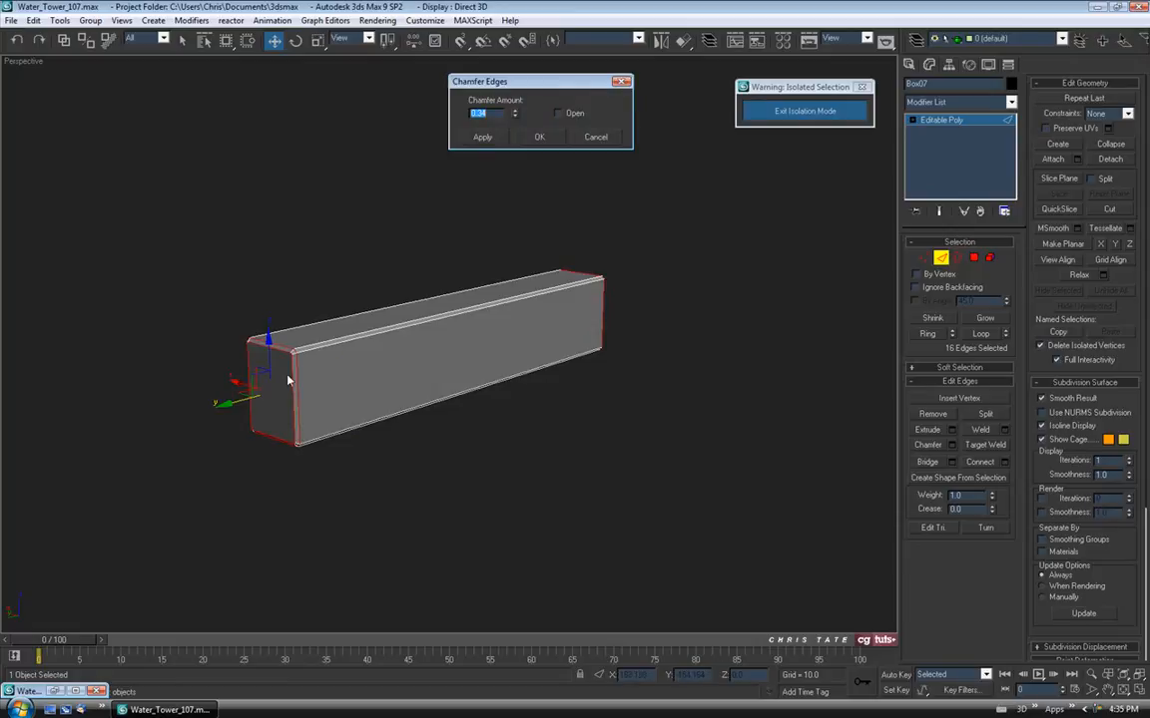
{"action": "left_click_drag", "start_coordinate": [515, 114], "coordinate": [516, 122]}
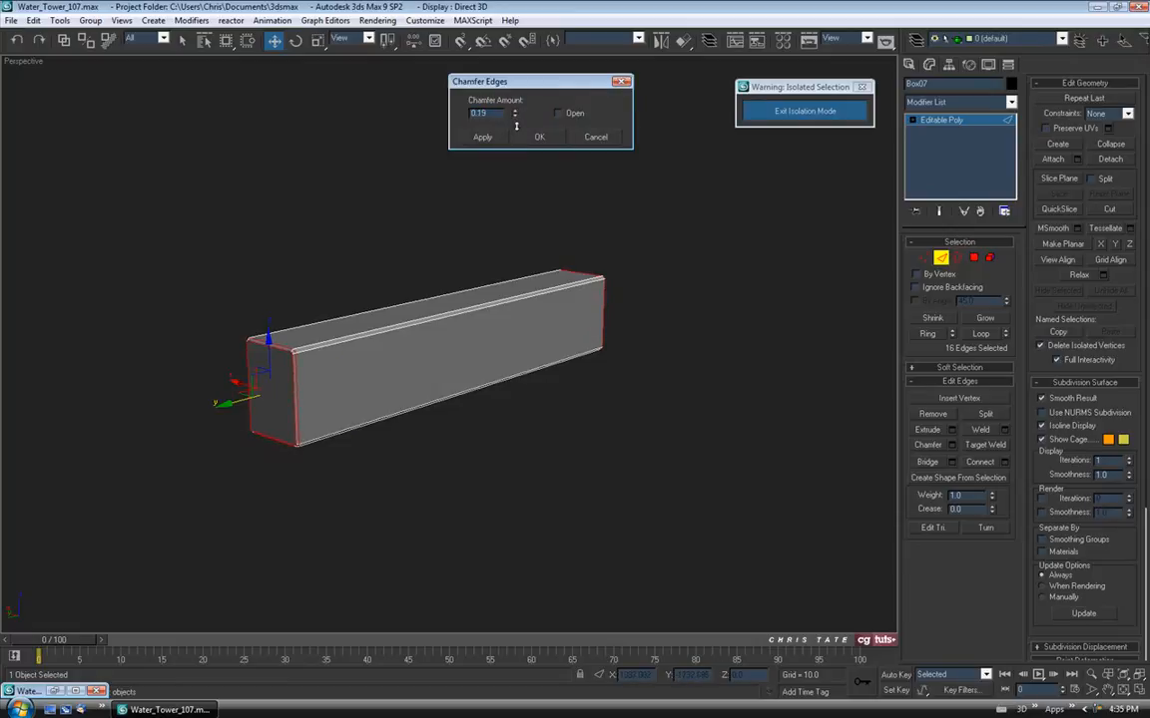
{"action": "left_click", "coordinate": [539, 137]}
Connect the front cross beam's lengthwise edges with 8 segments to divide it along its length
{"action": "middle_click_drag", "start_coordinate": [534, 393], "coordinate": [454, 548], "text": "alt"}
{"action": "left_click", "coordinate": [1004, 462]}
{"action": "left_click", "coordinate": [533, 110]}
{"action": "left_click", "coordinate": [534, 111]}
{"action": "left_click", "coordinate": [534, 110]}
{"action": "left_click", "coordinate": [533, 111]}
{"action": "left_click", "coordinate": [534, 111]}
{"action": "left_click", "coordinate": [534, 111]}
{"action": "left_click", "coordinate": [533, 111]}
{"action": "middle_click_drag", "start_coordinate": [431, 310], "coordinate": [432, 342], "text": "alt"}
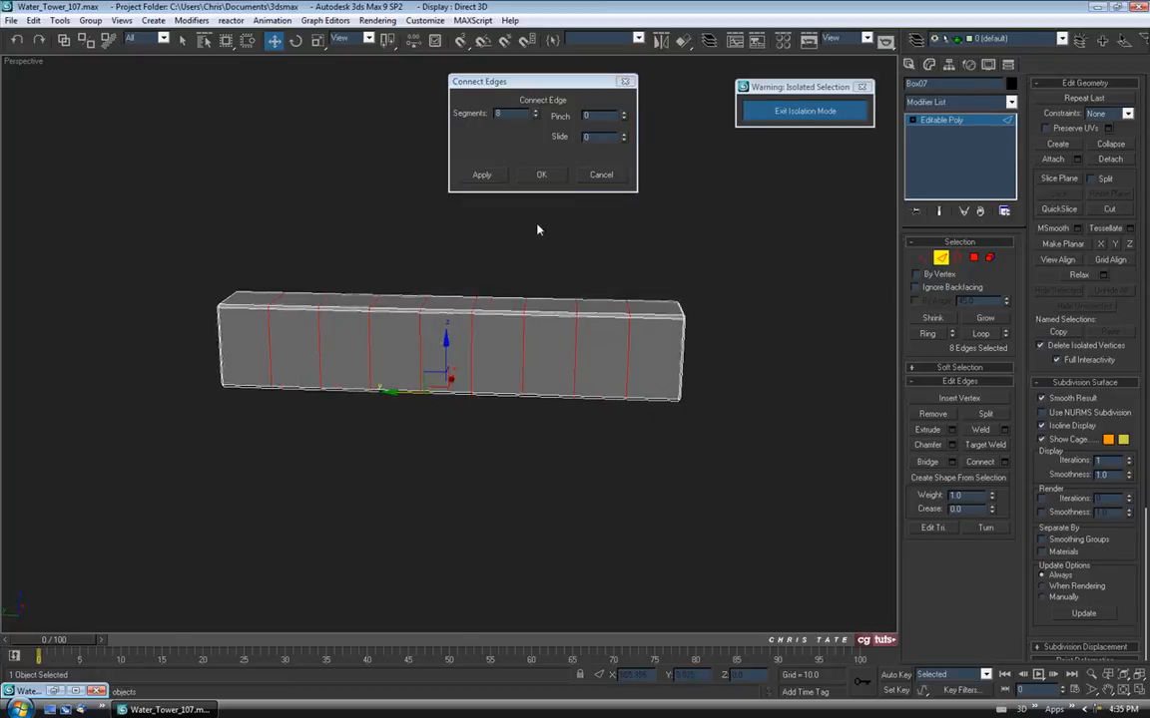
{"action": "left_click", "coordinate": [541, 175]}
{"action": "middle_click_drag", "start_coordinate": [508, 349], "coordinate": [514, 329], "text": "alt"}
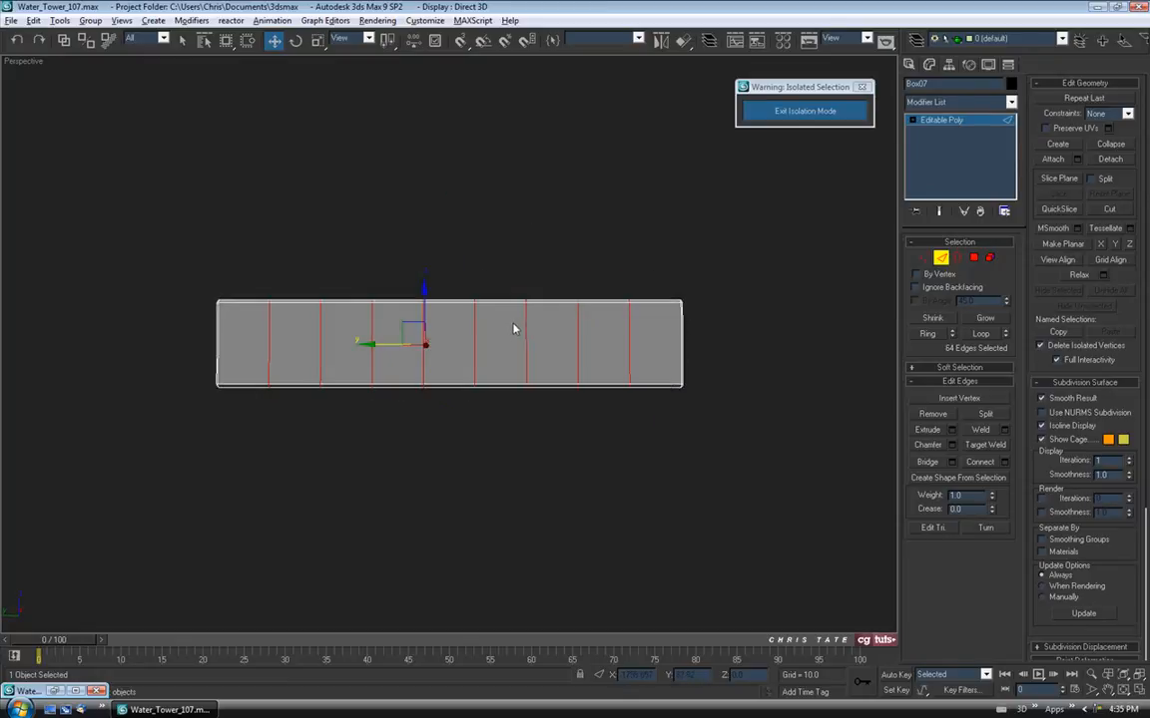
Select all the vertical edges of the front cross beam and connect them with 3 segments
{"action": "left_click_drag", "start_coordinate": [141, 326], "coordinate": [764, 318]}
{"action": "left_click", "coordinate": [1004, 462]}
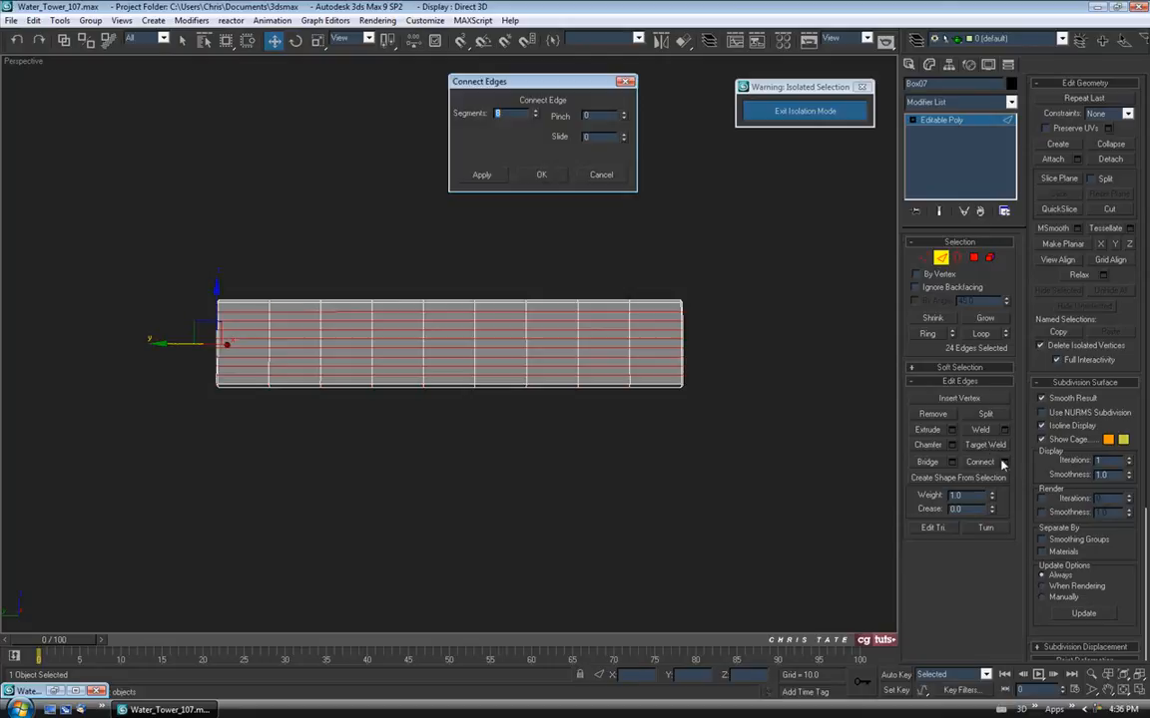
{"action": "right_click", "coordinate": [535, 116]}
{"action": "left_click", "coordinate": [535, 111]}
{"action": "left_click", "coordinate": [535, 111]}
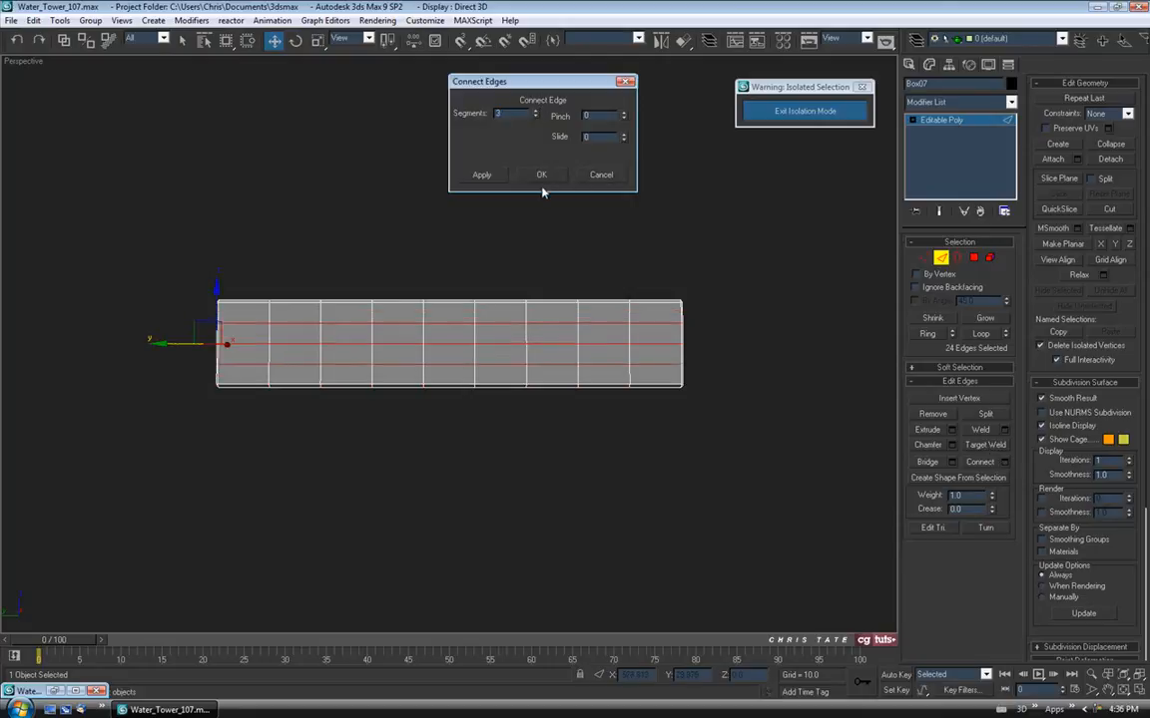
{"action": "left_click", "coordinate": [541, 174]}
Connect the front cross beam's crosswise top and bottom edges with 3 segments and leave isolation to show the whole tower
{"action": "middle_click_drag", "start_coordinate": [469, 320], "coordinate": [514, 322], "text": "alt"}
{"action": "left_click_drag", "start_coordinate": [457, 217], "coordinate": [657, 509]}
{"action": "middle_click_drag", "start_coordinate": [661, 469], "coordinate": [717, 320], "text": "alt"}
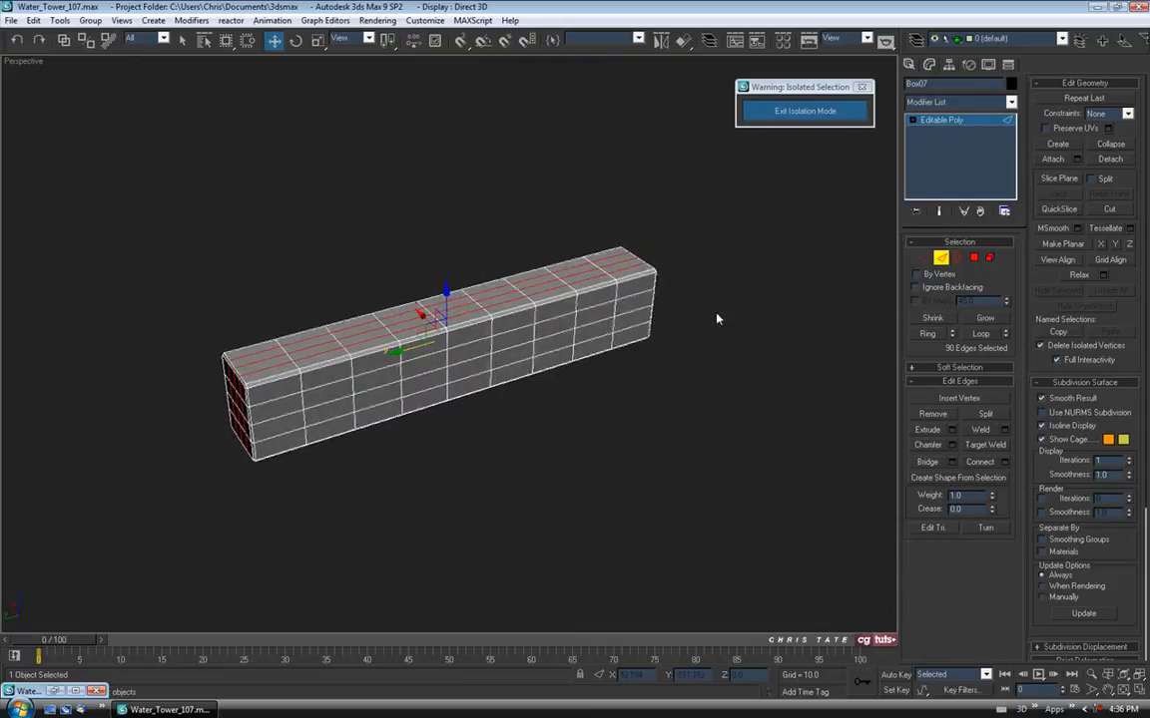
{"action": "left_click", "coordinate": [940, 259]}
{"action": "left_click", "coordinate": [774, 113]}
{"action": "scroll", "coordinate": [665, 249], "scroll_direction": "up", "scroll_amount": 3}
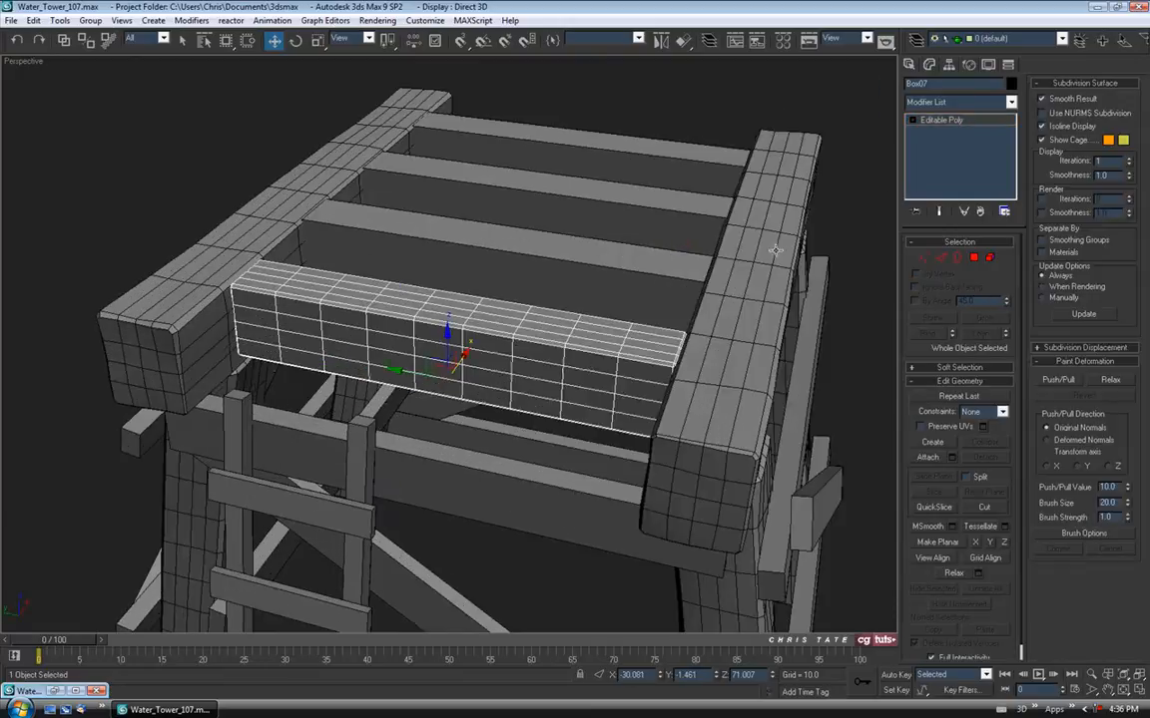
Copy the subdivided front cross beam and place the copy over the third cross beam
{"action": "left_click", "coordinate": [700, 195]}
{"action": "middle_click_drag", "start_coordinate": [701, 195], "coordinate": [281, 302], "text": "alt"}
{"action": "scroll", "coordinate": [657, 253], "scroll_direction": "down", "scroll_amount": 2}
{"action": "middle_click_drag", "start_coordinate": [492, 216], "coordinate": [553, 239], "text": "alt"}
{"action": "middle_click_drag", "start_coordinate": [454, 260], "coordinate": [407, 220], "text": "alt"}
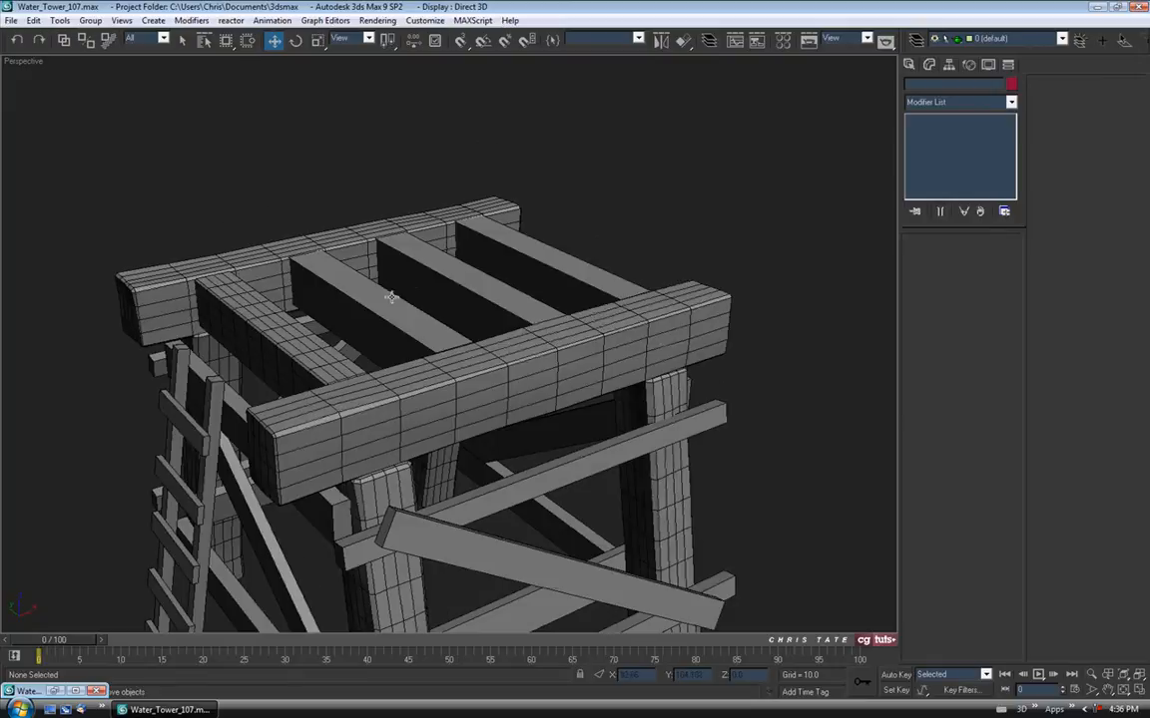
{"action": "scroll", "coordinate": [427, 252], "scroll_direction": "up", "scroll_amount": 2}
{"action": "scroll", "coordinate": [474, 272], "scroll_direction": "up", "scroll_amount": 1}
{"action": "middle_click_drag", "start_coordinate": [526, 264], "coordinate": [364, 307], "text": "alt"}
{"action": "left_click", "coordinate": [205, 316]}
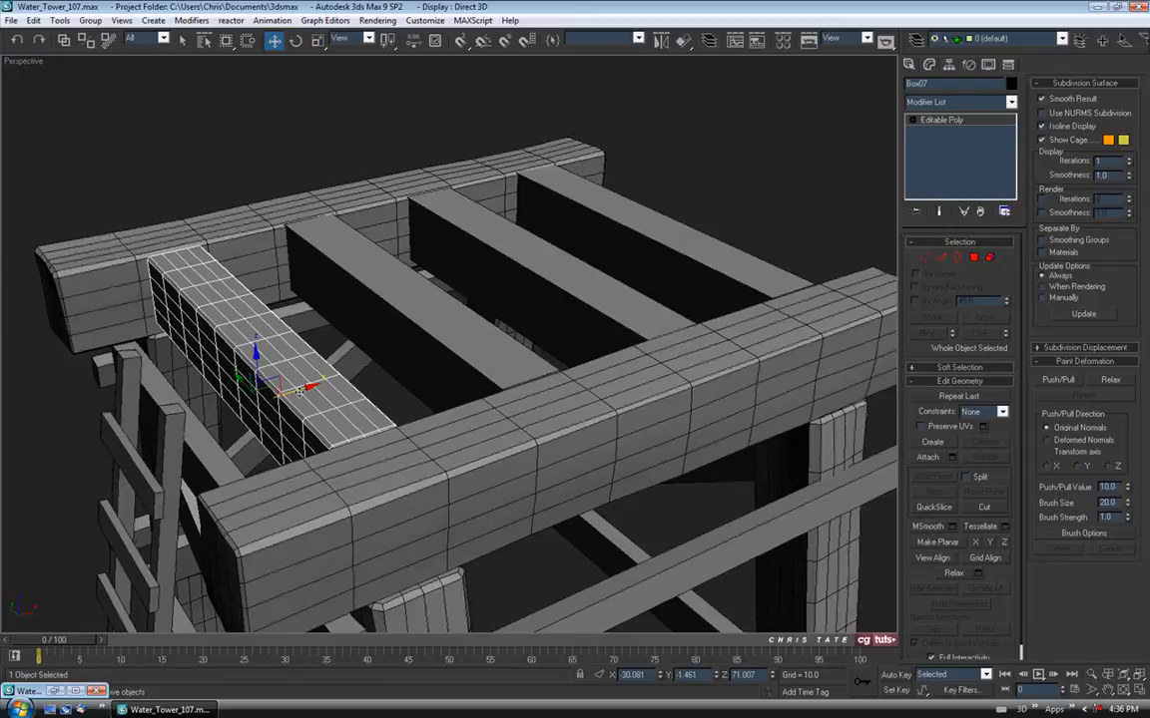
{"action": "left_click", "coordinate": [439, 304]}
{"action": "left_click", "coordinate": [559, 325]}
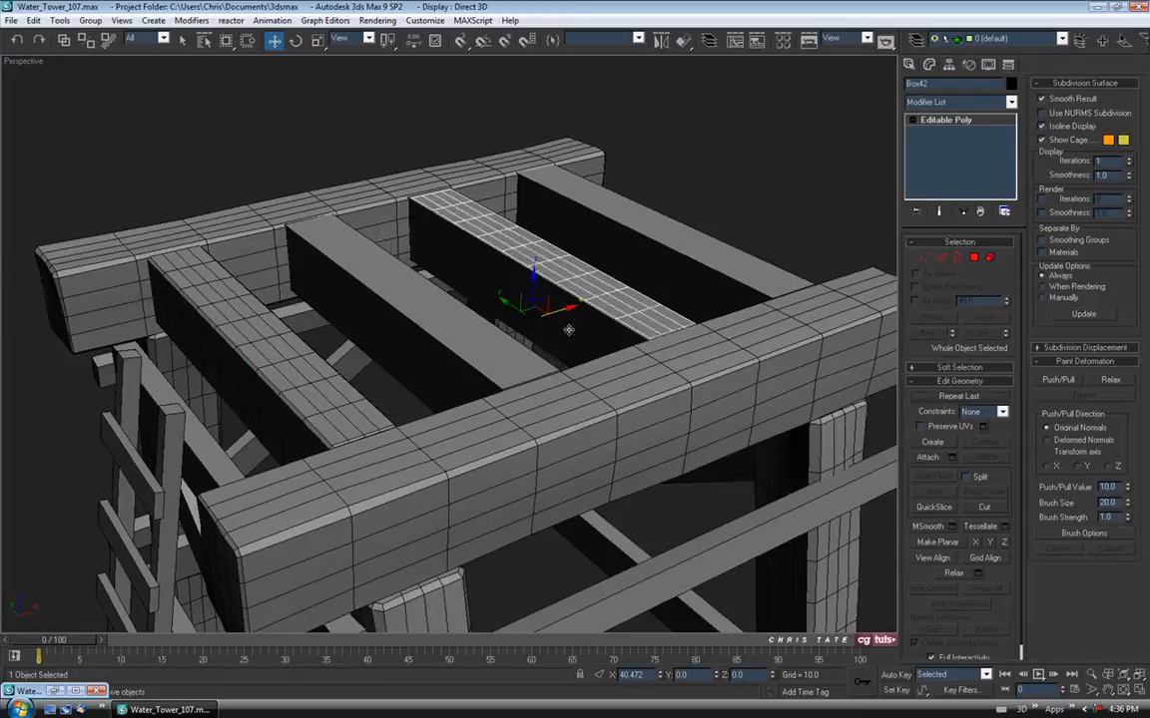
{"action": "left_click_drag", "start_coordinate": [567, 330], "coordinate": [574, 383], "text": "shift"}
{"action": "left_click", "coordinate": [576, 413]}
{"action": "mouse_move", "coordinate": [524, 374]}
{"action": "middle_mouse_down", "text": "alt"}
{"action": "mouse_move", "coordinate": [460, 359]}
{"action": "mouse_move", "coordinate": [444, 338]}
{"action": "mouse_move", "coordinate": [490, 369]}
{"action": "middle_mouse_up", "text": "alt"}
{"action": "left_click_drag", "start_coordinate": [539, 331], "coordinate": [537, 330]}
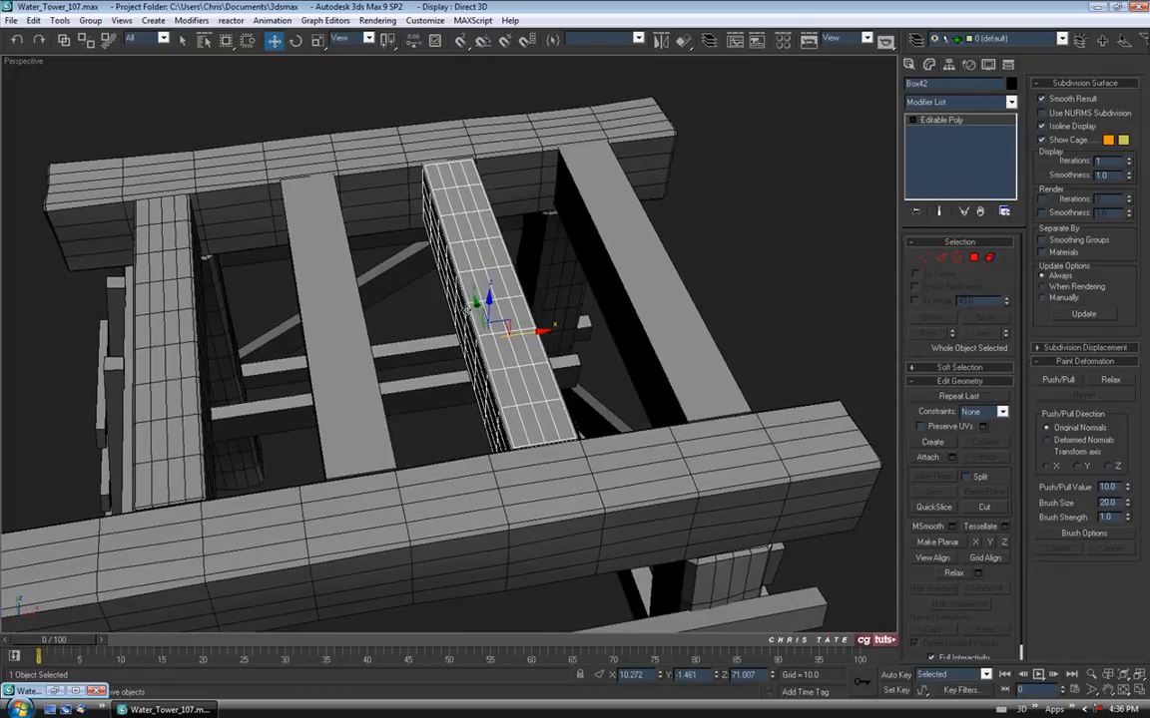
Delete the original plain third cross beam that overlaps the copy
{"action": "left_click", "coordinate": [462, 286]}
{"action": "middle_click_drag", "start_coordinate": [496, 367], "coordinate": [392, 286], "text": "alt"}
{"action": "key", "text": "Delete"}
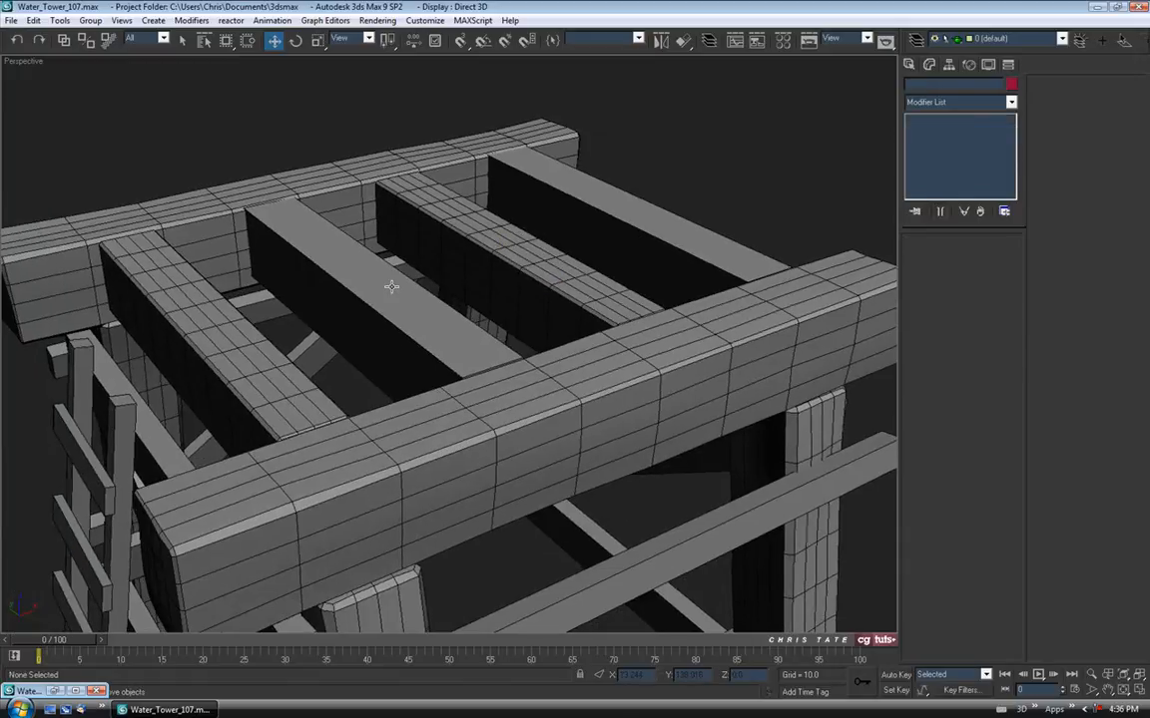
{"action": "key", "text": "ctrl+z"}
Select the second cross beam and convert it to an editable poly
{"action": "middle_click_drag", "start_coordinate": [329, 254], "coordinate": [337, 260], "text": "alt"}
{"action": "right_click", "coordinate": [324, 261]}
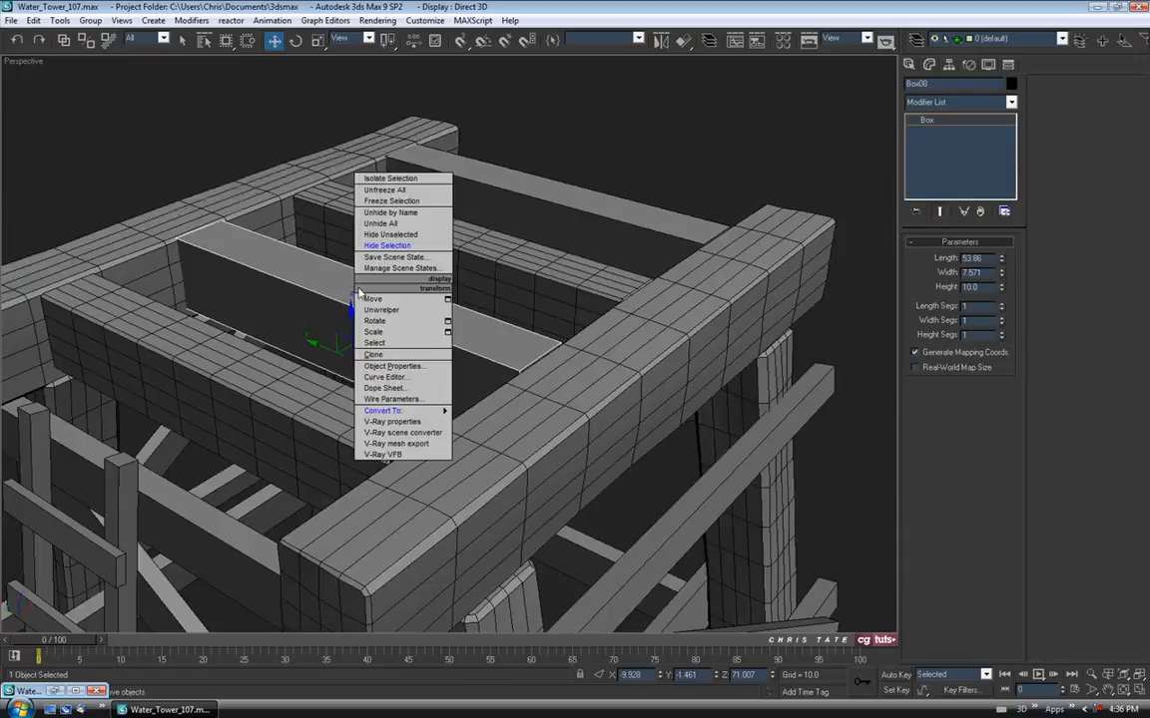
{"action": "mouse_move", "coordinate": [369, 412]}
{"action": "left_click", "coordinate": [499, 421]}
Adjust the second cross beam's vertices slightly to fit it between the two side beams, checking in wireframe display
{"action": "left_click", "coordinate": [925, 258]}
{"action": "middle_click_drag", "start_coordinate": [599, 319], "coordinate": [469, 294], "text": "alt"}
{"action": "left_click_drag", "start_coordinate": [332, 97], "coordinate": [396, 524]}
{"action": "left_click_drag", "start_coordinate": [413, 280], "coordinate": [404, 279]}
{"action": "mouse_move", "coordinate": [372, 290]}
{"action": "middle_mouse_down", "text": "alt"}
{"action": "mouse_move", "coordinate": [480, 326]}
{"action": "mouse_move", "coordinate": [439, 301]}
{"action": "mouse_move", "coordinate": [431, 257]}
{"action": "mouse_move", "coordinate": [432, 337]}
{"action": "middle_mouse_up", "text": "alt"}
{"action": "key", "text": "F3"}
{"action": "left_click_drag", "start_coordinate": [342, 342], "coordinate": [480, 423]}
{"action": "middle_click_drag", "start_coordinate": [480, 423], "coordinate": [437, 367], "text": "alt"}
{"action": "key", "text": "F3"}
{"action": "left_click_drag", "start_coordinate": [389, 307], "coordinate": [389, 302]}
{"action": "middle_click_drag", "start_coordinate": [379, 319], "coordinate": [316, 375], "text": "alt"}
{"action": "middle_click_drag", "start_coordinate": [374, 262], "coordinate": [411, 315], "text": "alt"}
{"action": "middle_click_drag", "start_coordinate": [440, 256], "coordinate": [348, 226], "text": "alt"}
{"action": "middle_click_drag", "start_coordinate": [439, 352], "coordinate": [514, 357], "text": "alt"}
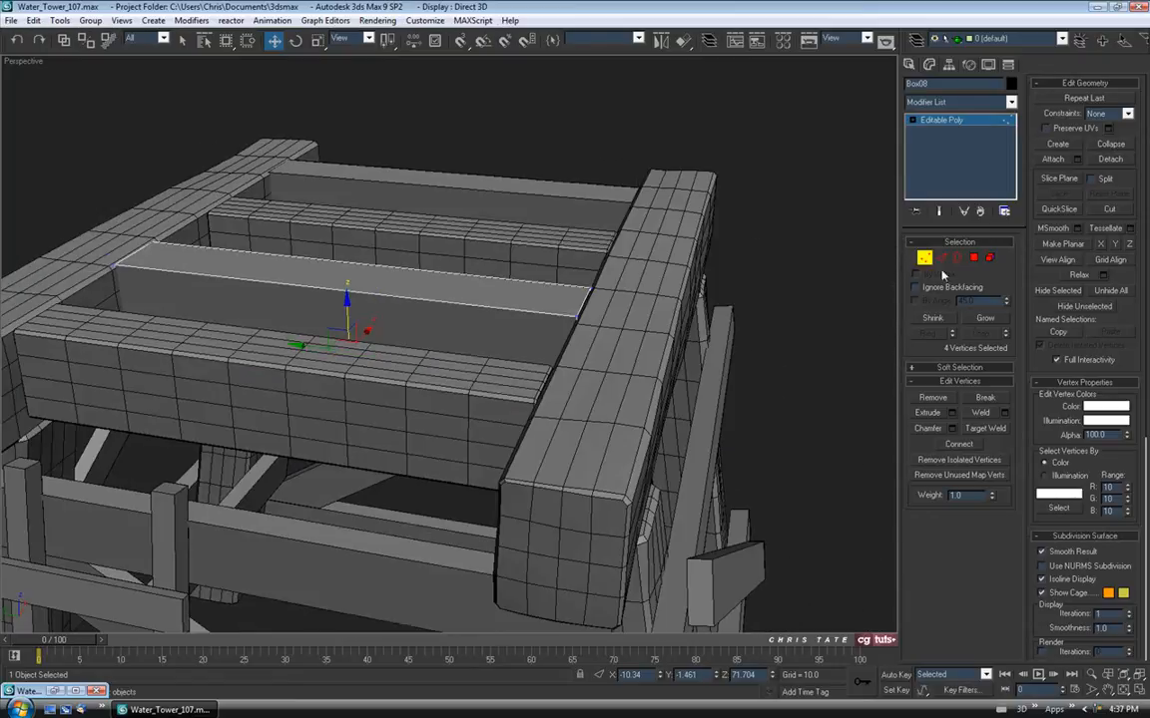
{"action": "left_click", "coordinate": [924, 257]}
Isolate the second cross beam, select its four lengthwise edges and chamfer them by 0.37
{"action": "middle_click_drag", "start_coordinate": [710, 369], "coordinate": [629, 431], "text": "alt"}
{"action": "middle_click_drag", "start_coordinate": [394, 354], "coordinate": [526, 324]}
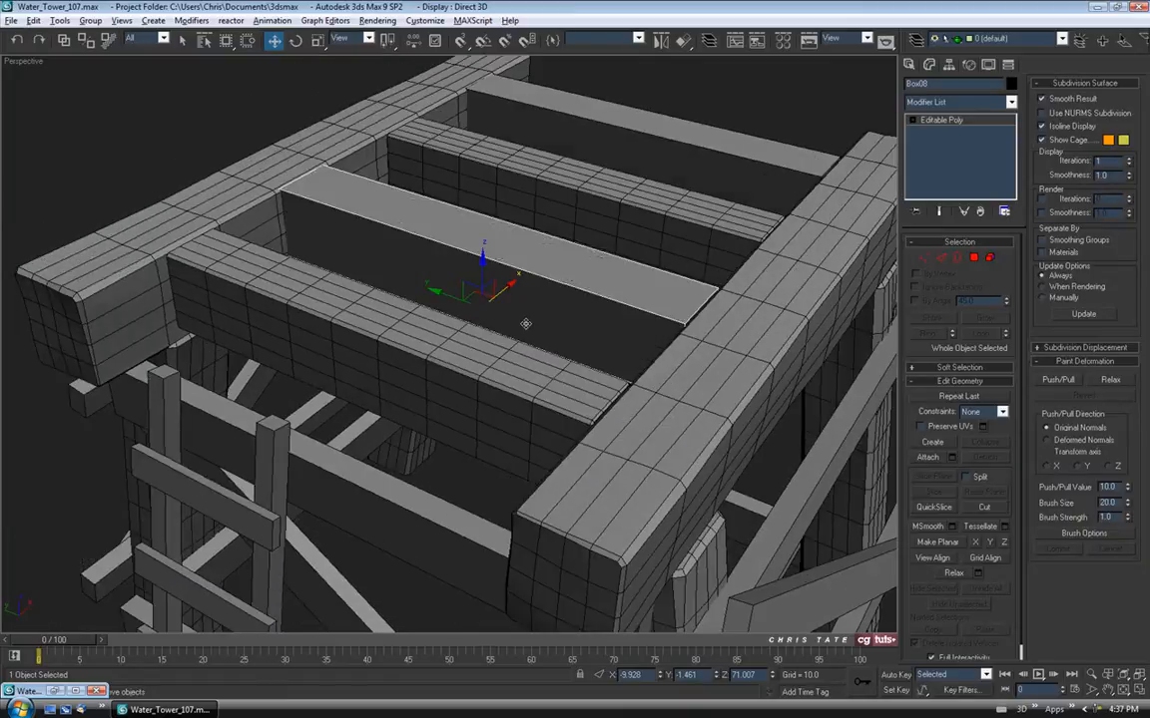
{"action": "key", "text": "alt+q"}
{"action": "middle_click_drag", "start_coordinate": [478, 370], "coordinate": [581, 315], "text": "alt"}
{"action": "key", "text": "2"}
{"action": "left_click_drag", "start_coordinate": [452, 227], "coordinate": [455, 288]}
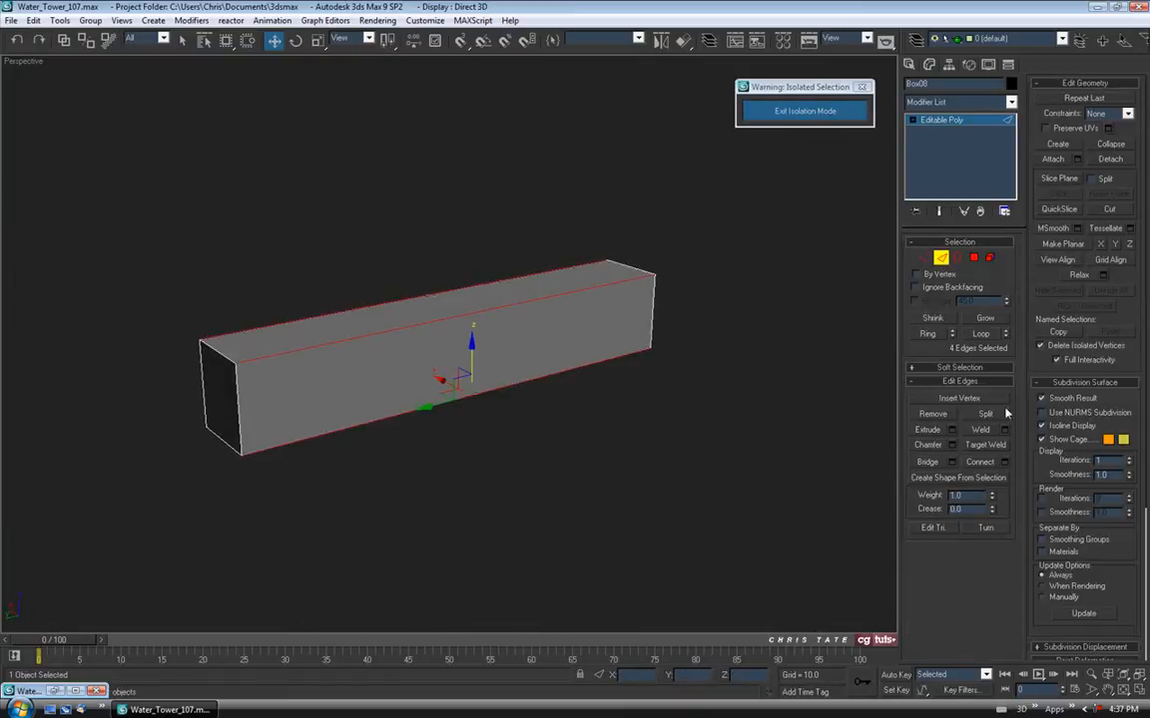
{"action": "left_click", "coordinate": [953, 445]}
{"action": "left_click_drag", "start_coordinate": [514, 113], "coordinate": [518, 155]}
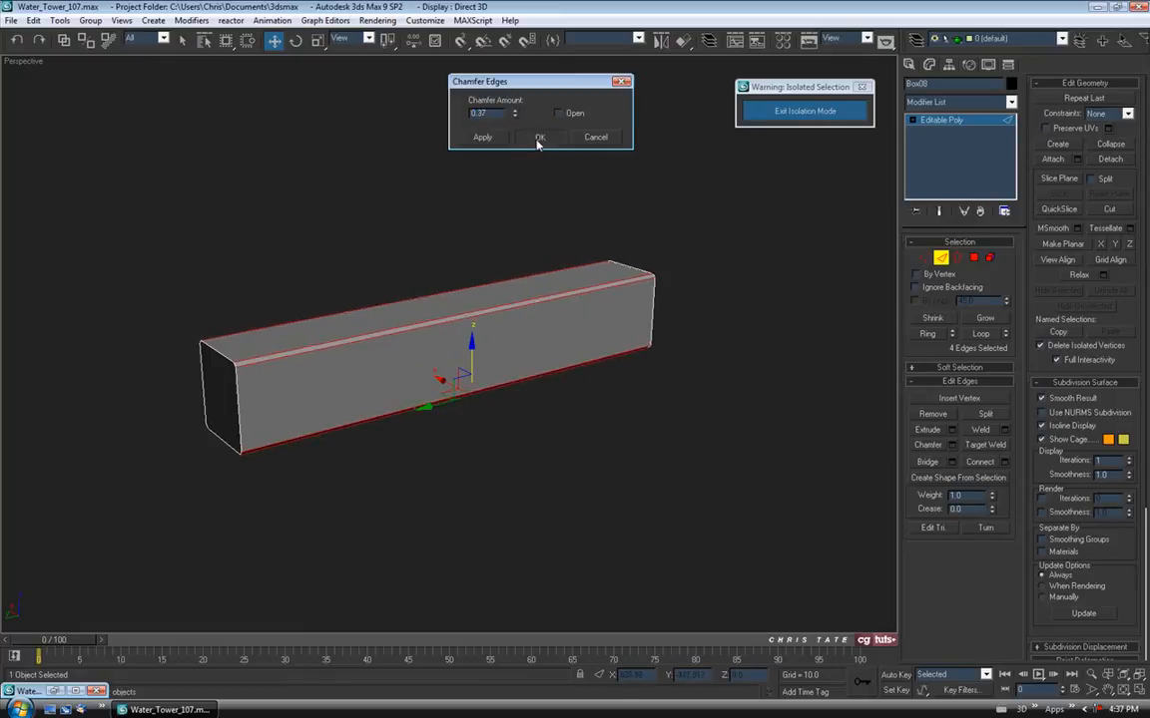
{"action": "left_click", "coordinate": [537, 139]}
Invert the edge selection to the second cross beam's end edges and chamfer them by 0.26
{"action": "key", "text": "ctrl+i"}
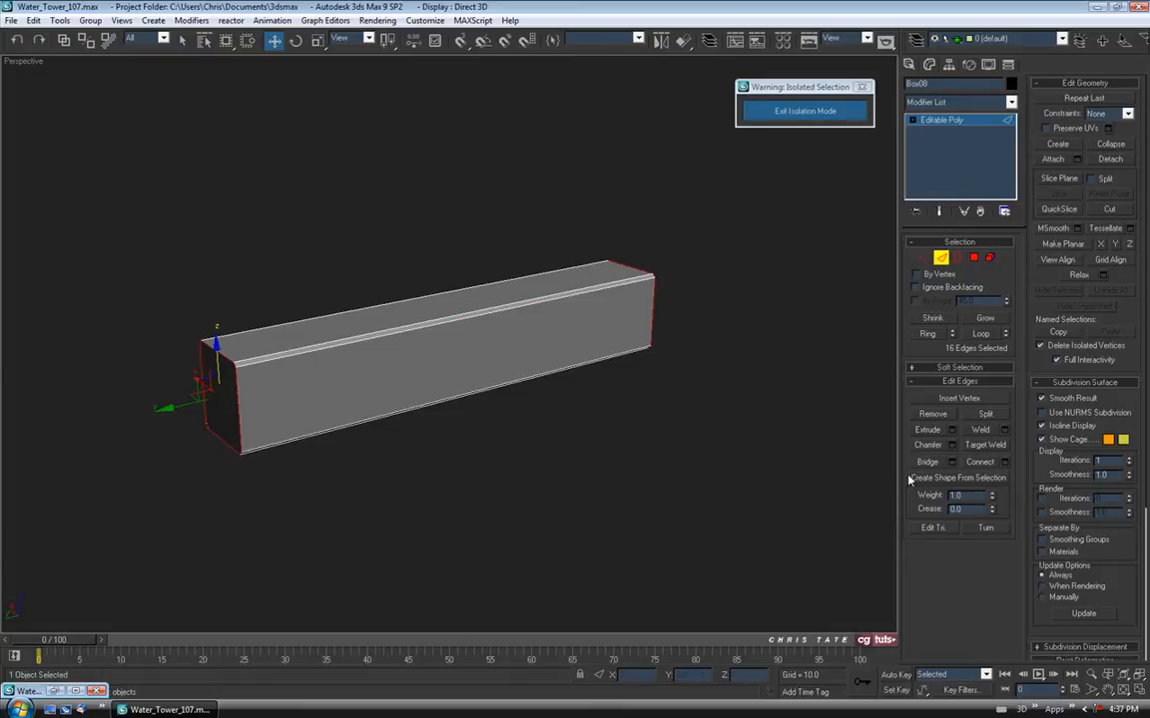
{"action": "left_click", "coordinate": [953, 445]}
{"action": "left_click_drag", "start_coordinate": [515, 115], "coordinate": [515, 124]}
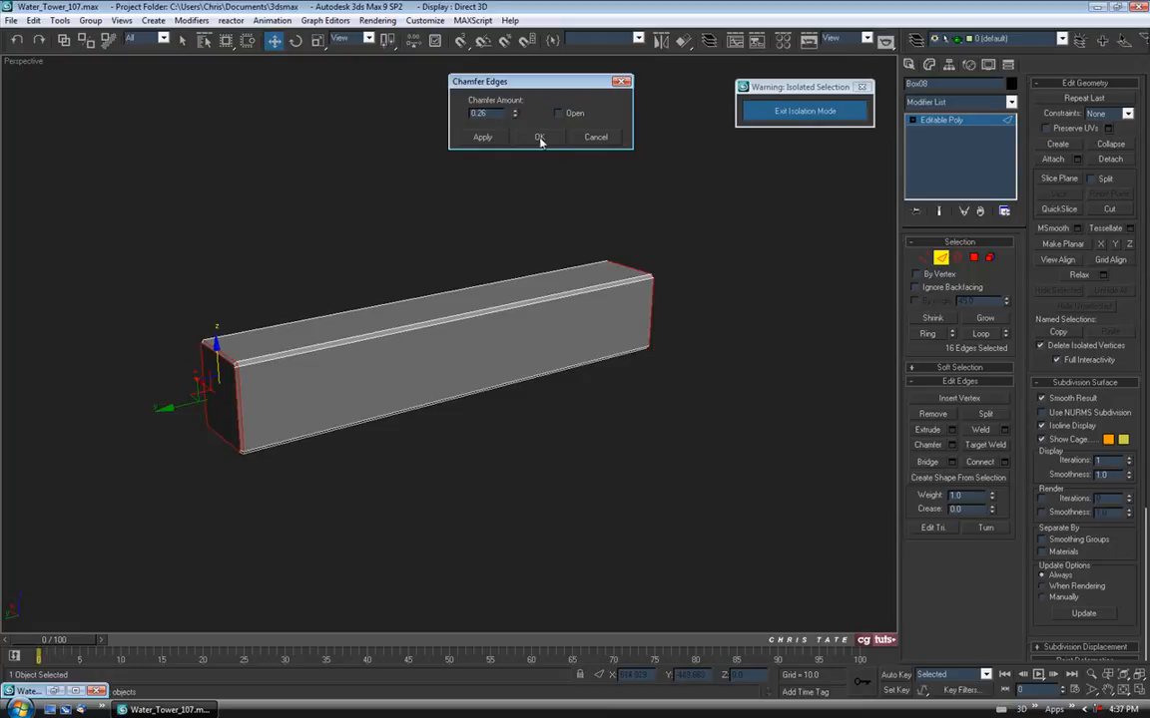
{"action": "left_click", "coordinate": [539, 137]}
Select the second cross beam's lengthwise edges and connect them with 8 segments
{"action": "middle_click_drag", "start_coordinate": [541, 177], "coordinate": [518, 308], "text": "alt"}
{"action": "left_click_drag", "start_coordinate": [418, 210], "coordinate": [434, 553]}
{"action": "left_click", "coordinate": [1007, 462]}
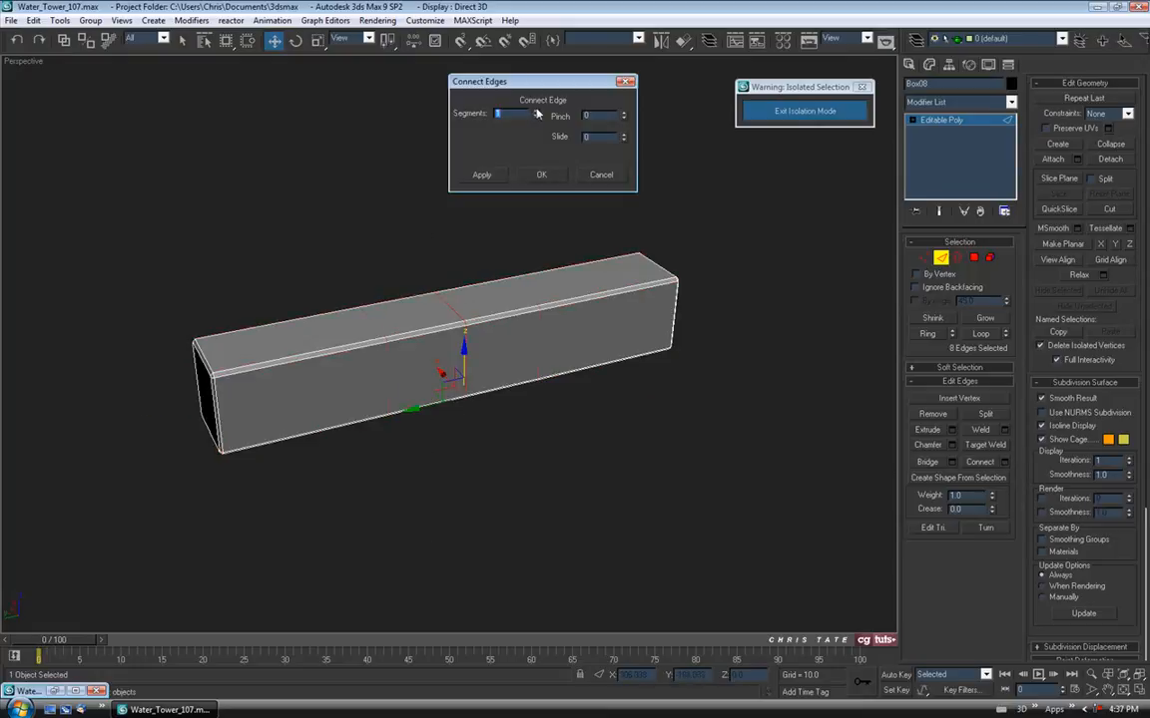
{"action": "left_click", "coordinate": [537, 111]}
{"action": "left_click", "coordinate": [537, 110]}
{"action": "left_click", "coordinate": [537, 111]}
{"action": "left_click", "coordinate": [537, 110]}
{"action": "left_click", "coordinate": [541, 176]}
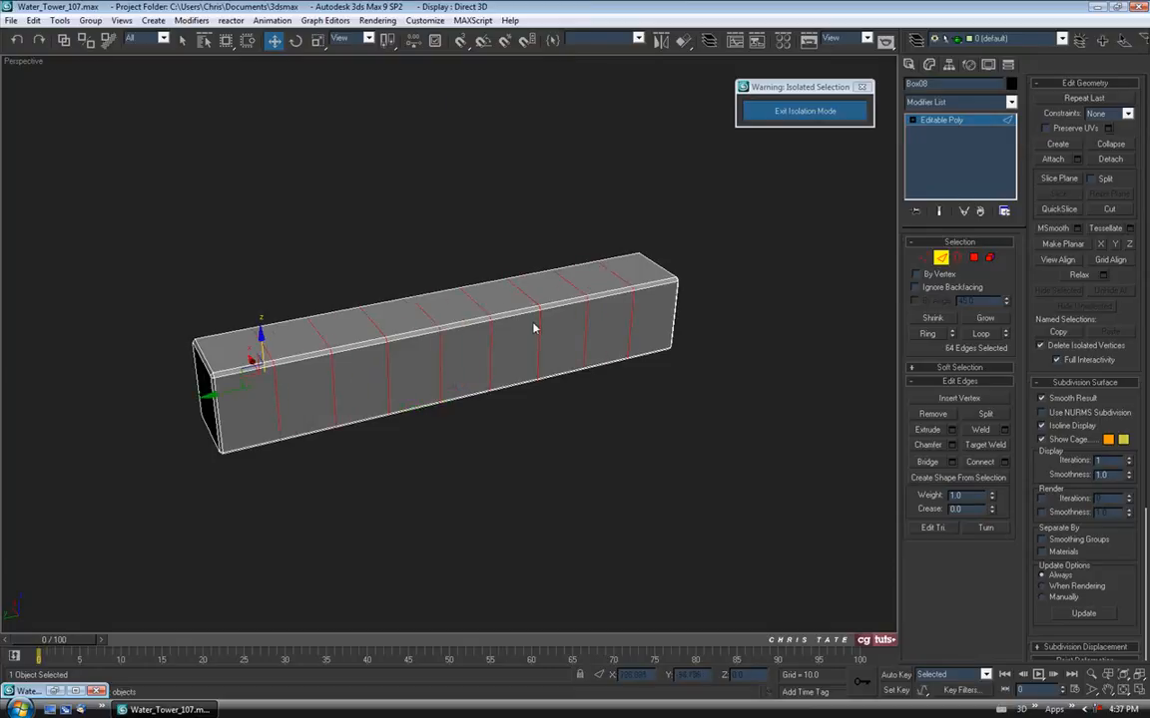
Select the vertical edges along the second cross beam and connect them with 3 segments
{"action": "middle_click_drag", "start_coordinate": [534, 307], "coordinate": [500, 293], "text": "alt"}
{"action": "left_click_drag", "start_coordinate": [116, 341], "coordinate": [784, 355]}
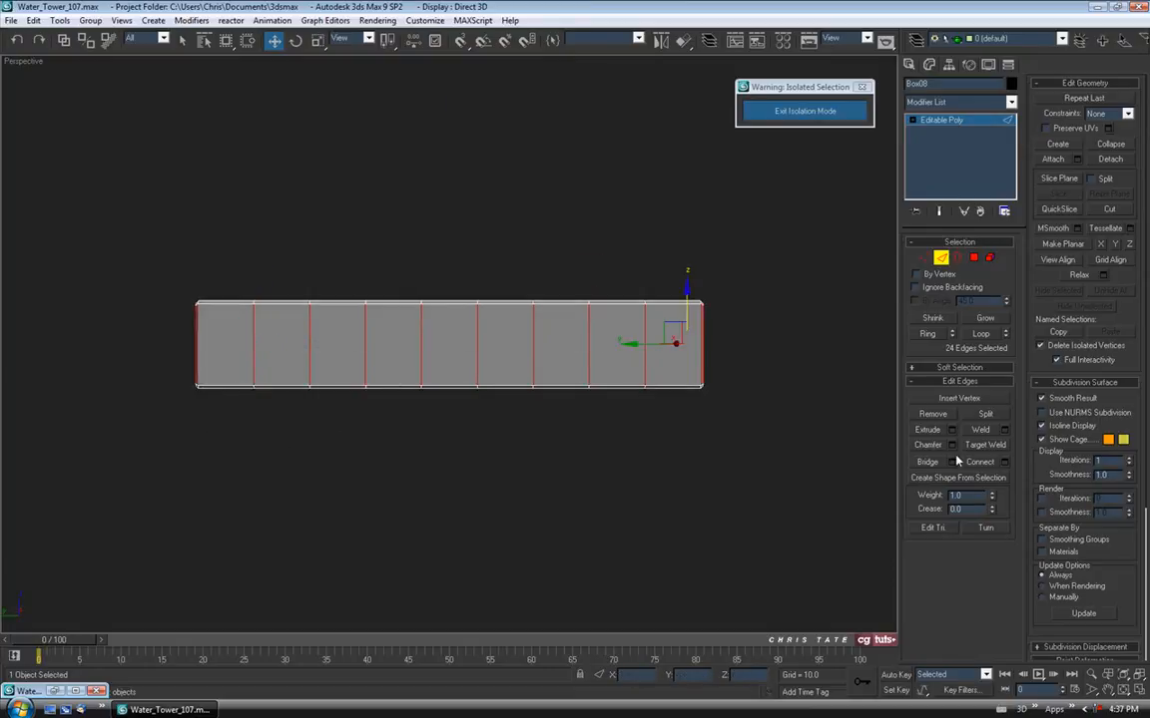
{"action": "left_click", "coordinate": [1004, 463]}
{"action": "right_click", "coordinate": [537, 117]}
{"action": "left_click", "coordinate": [537, 111]}
{"action": "left_click", "coordinate": [537, 111]}
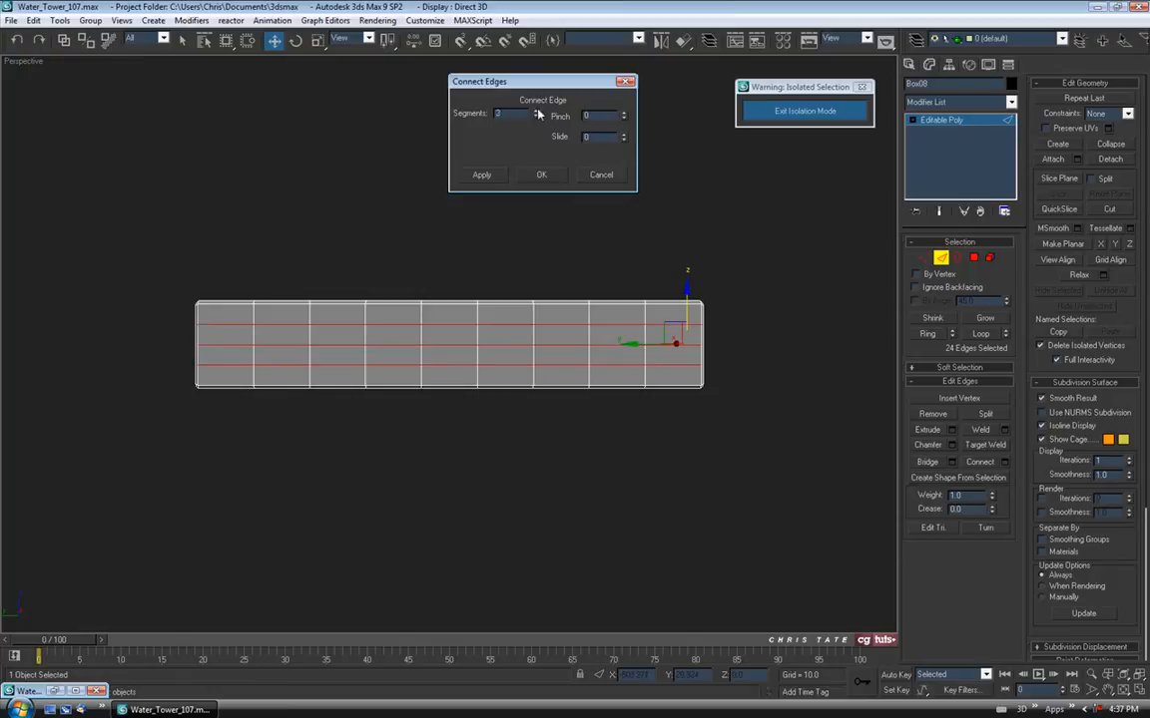
{"action": "left_click", "coordinate": [542, 175]}
Connect the second cross beam's crosswise top and bottom edges with 3 segments and leave isolation
{"action": "middle_click_drag", "start_coordinate": [469, 205], "coordinate": [513, 205], "text": "alt"}
{"action": "left_click_drag", "start_coordinate": [449, 383], "coordinate": [449, 483]}
{"action": "left_click", "coordinate": [979, 462]}
{"action": "middle_click_drag", "start_coordinate": [600, 436], "coordinate": [472, 403], "text": "alt"}
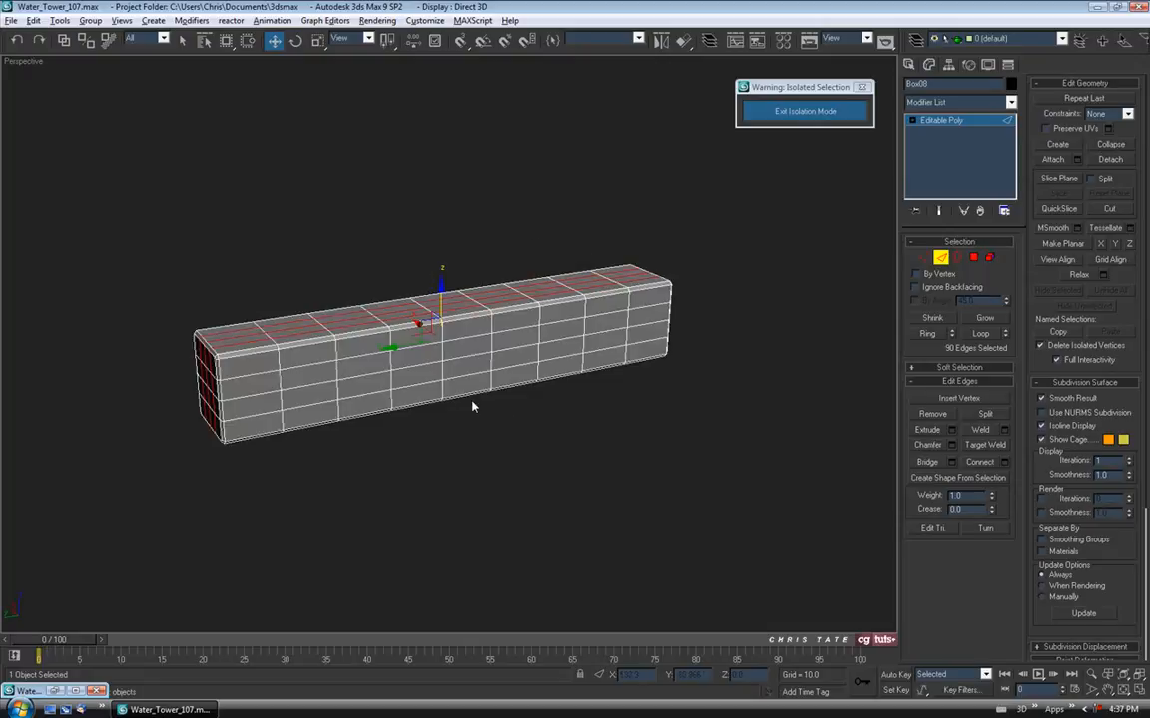
{"action": "left_click", "coordinate": [940, 259]}
{"action": "left_click", "coordinate": [805, 111]}
Copy the subdivided second cross beam and place the copy over the rearmost cross beam
{"action": "middle_click_drag", "start_coordinate": [634, 290], "coordinate": [527, 359], "text": "alt"}
{"action": "left_click", "coordinate": [637, 207]}
{"action": "middle_click_drag", "start_coordinate": [533, 236], "coordinate": [559, 232], "text": "alt"}
{"action": "left_click", "coordinate": [290, 333]}
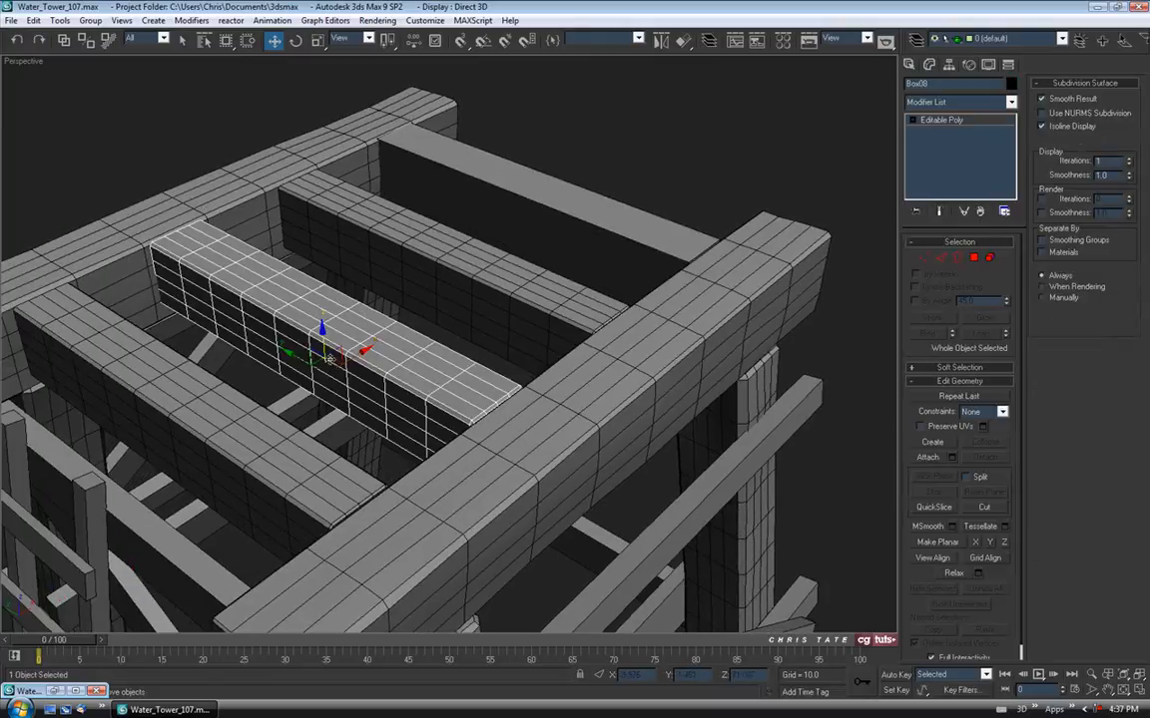
{"action": "middle_click_drag", "start_coordinate": [331, 265], "coordinate": [397, 367], "text": "alt"}
{"action": "left_click_drag", "start_coordinate": [142, 340], "coordinate": [285, 288], "text": "shift"}
Delete the original plain rear cross beam that overlaps the new copy
{"action": "mouse_move", "coordinate": [563, 389]}
{"action": "middle_mouse_down", "text": "alt"}
{"action": "mouse_move", "coordinate": [593, 418]}
{"action": "mouse_move", "coordinate": [593, 370]}
{"action": "middle_mouse_up", "text": "alt"}
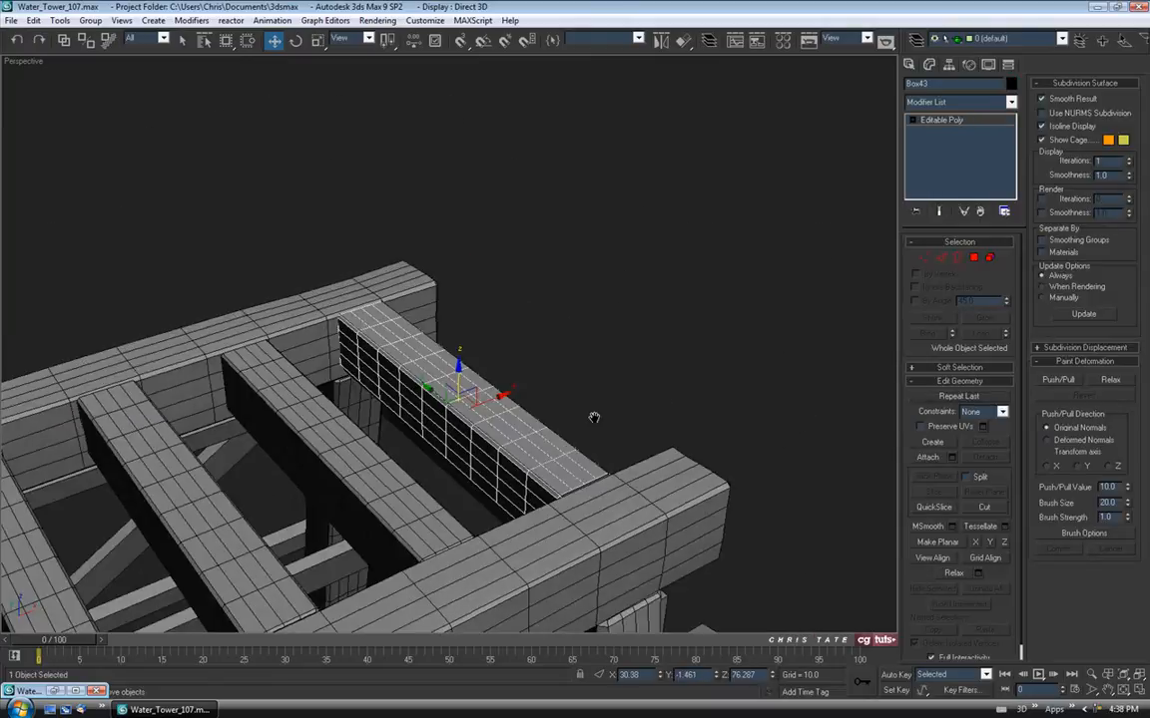
{"action": "scroll", "coordinate": [593, 416], "scroll_direction": "up", "scroll_amount": 5}
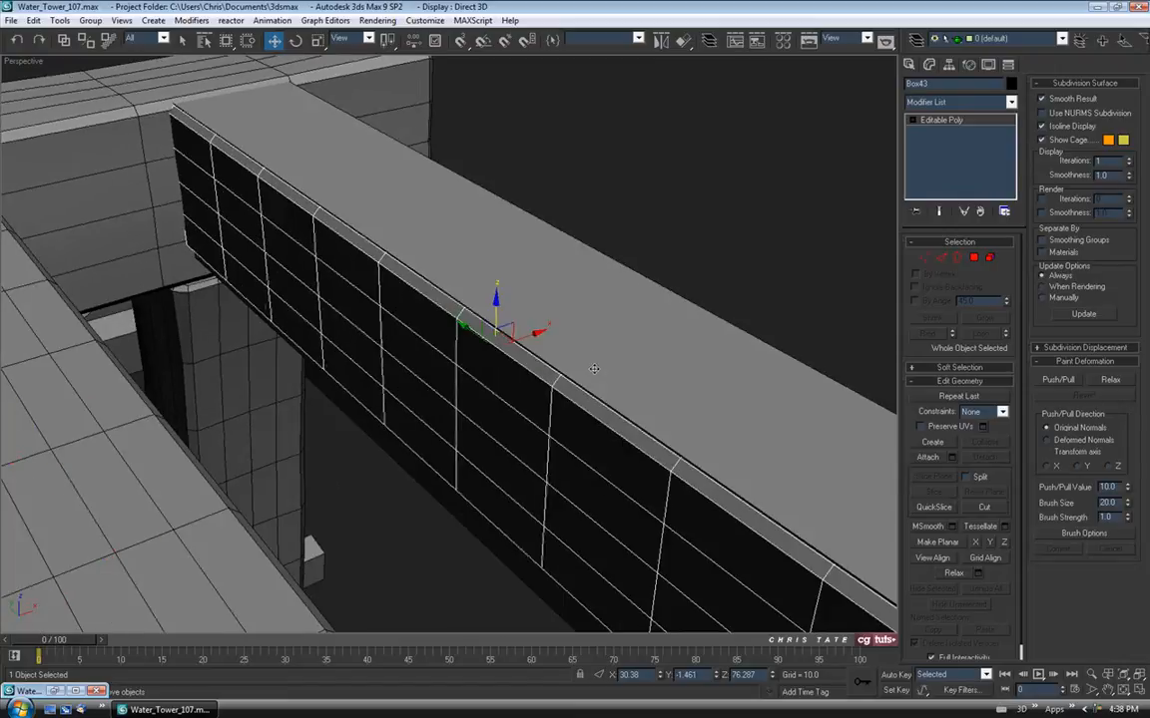
{"action": "left_click", "coordinate": [473, 186]}
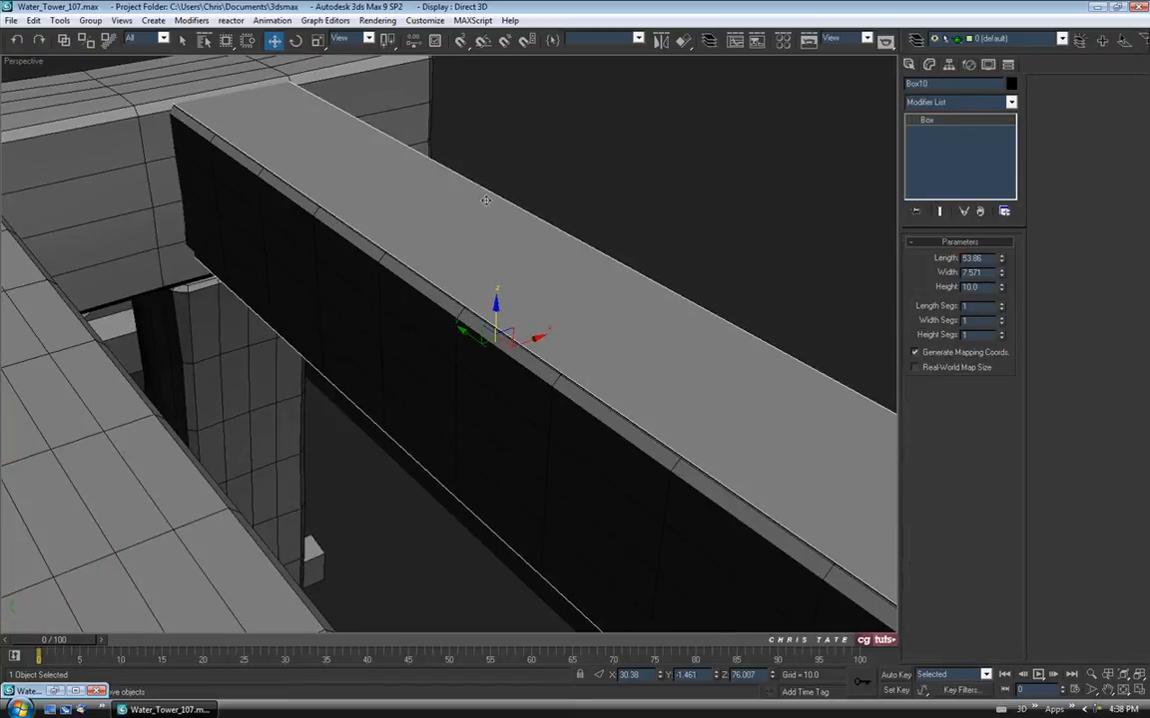
{"action": "key", "text": "Delete"}
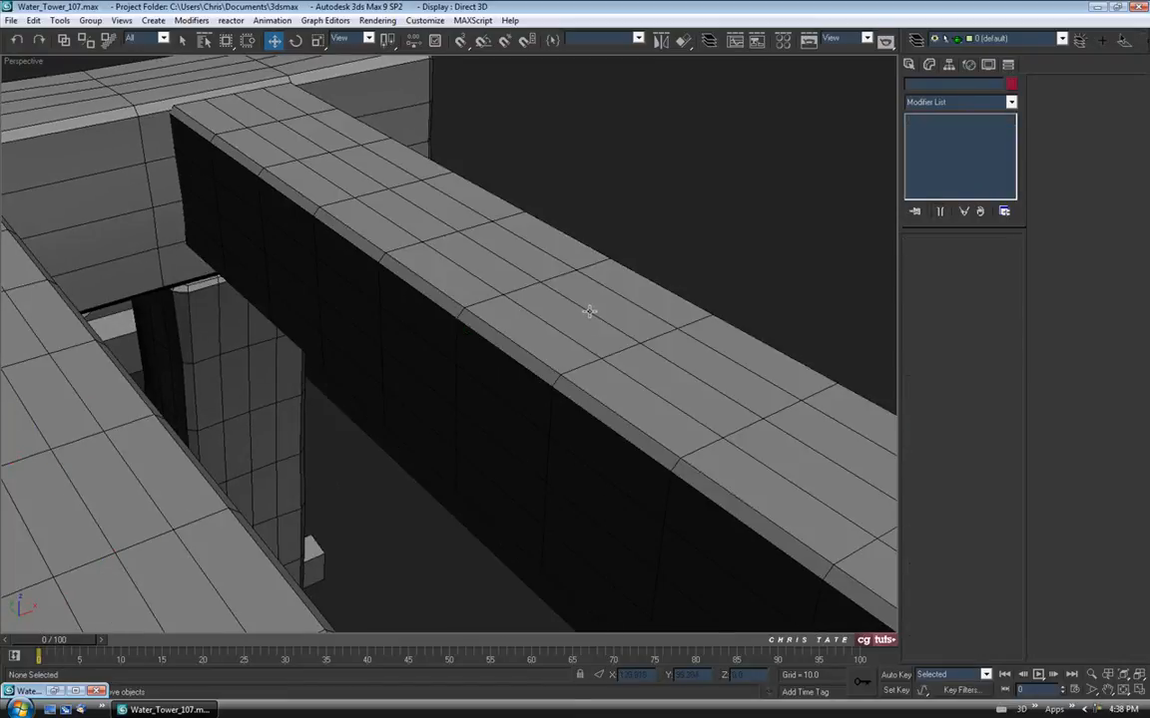
Select the front cross beam nearest the ladder and isolate it
{"action": "scroll", "coordinate": [589, 313], "scroll_direction": "down", "scroll_amount": 10}
{"action": "key", "text": "z"}
{"action": "middle_click_drag", "start_coordinate": [534, 385], "coordinate": [552, 390], "text": "alt"}
{"action": "middle_click_drag", "start_coordinate": [549, 321], "coordinate": [446, 368]}
{"action": "scroll", "coordinate": [526, 352], "scroll_direction": "up", "scroll_amount": 4}
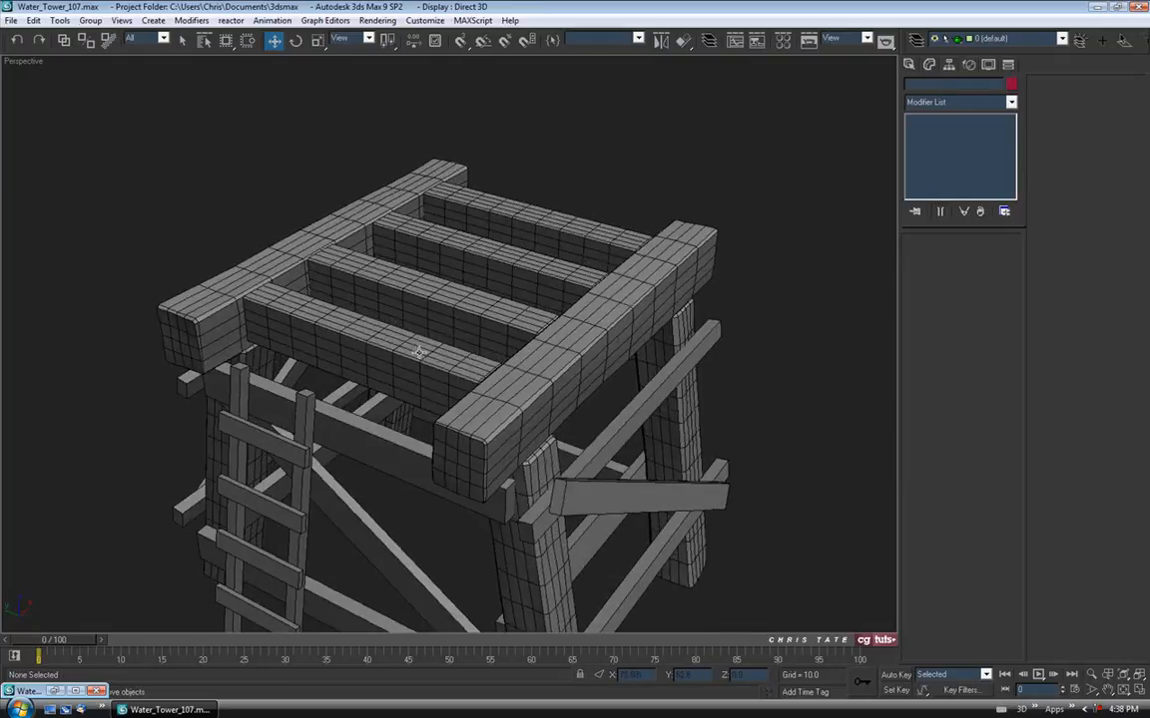
{"action": "left_click", "coordinate": [429, 358]}
{"action": "scroll", "coordinate": [457, 380], "scroll_direction": "up", "scroll_amount": 6}
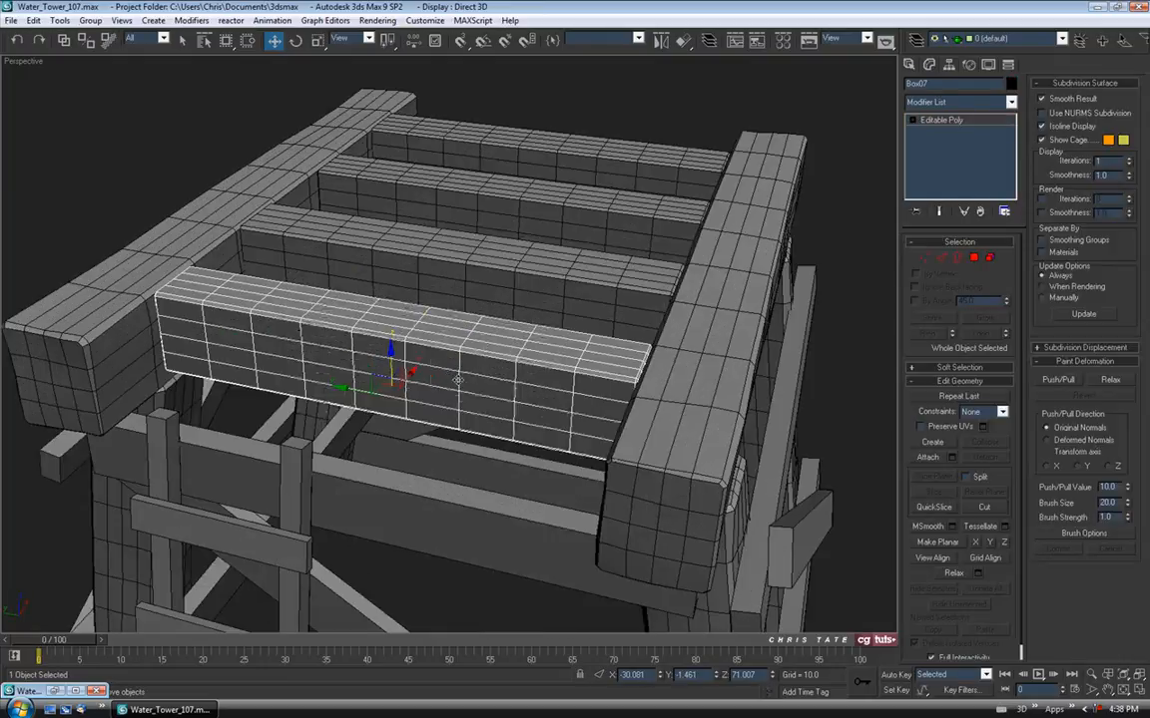
{"action": "middle_click_drag", "start_coordinate": [457, 380], "coordinate": [486, 379], "text": "alt"}
{"action": "key", "text": "alt+q"}
Activate Push/Pull paint deformation with a value of 6.3, brush size 8.0 and brush strength 0.03
{"action": "left_click", "coordinate": [1061, 379]}
{"action": "middle_click_drag", "start_coordinate": [629, 419], "coordinate": [628, 397], "text": "alt"}
{"action": "left_click_drag", "start_coordinate": [1128, 489], "coordinate": [1129, 544]}
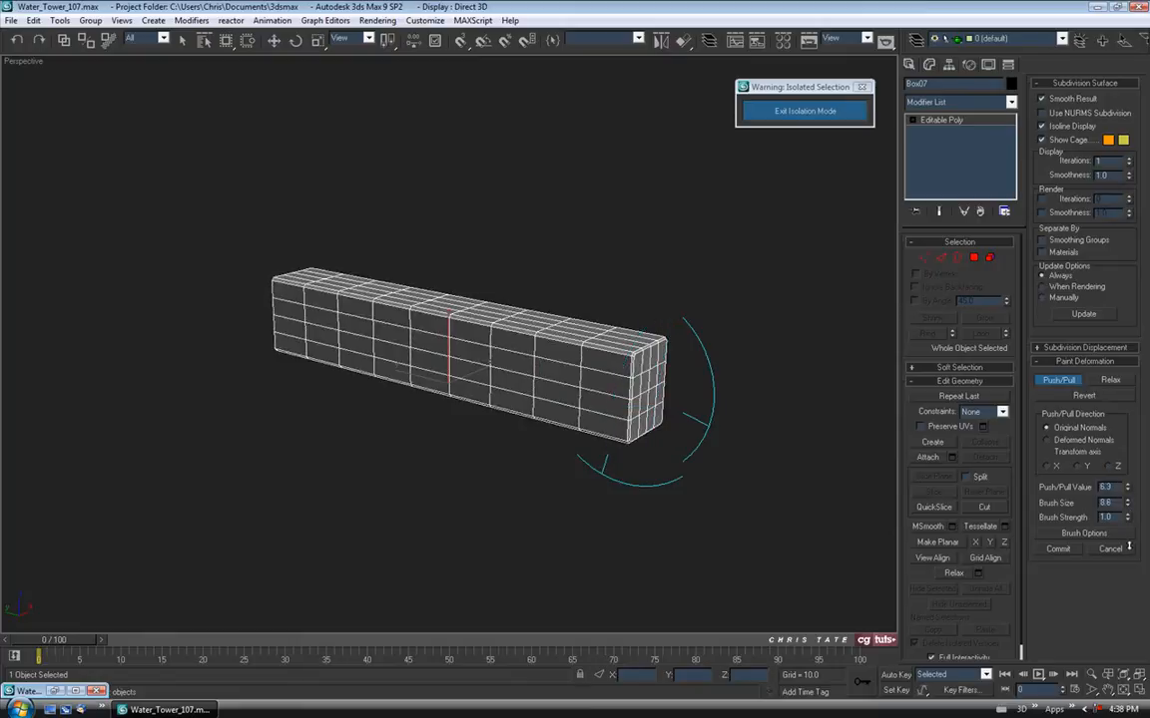
{"action": "left_click_drag", "start_coordinate": [1129, 519], "coordinate": [1128, 571]}
Paint Push/Pull deformation unevenly along the long sides and top edges of the isolated front cross beam
{"action": "middle_click_drag", "start_coordinate": [377, 392], "coordinate": [389, 355], "text": "alt"}
{"action": "mouse_move", "coordinate": [341, 341]}
{"action": "left_mouse_down"}
{"action": "mouse_move", "coordinate": [511, 305]}
{"action": "mouse_move", "coordinate": [567, 328]}
{"action": "mouse_move", "coordinate": [469, 372]}
{"action": "left_mouse_up"}
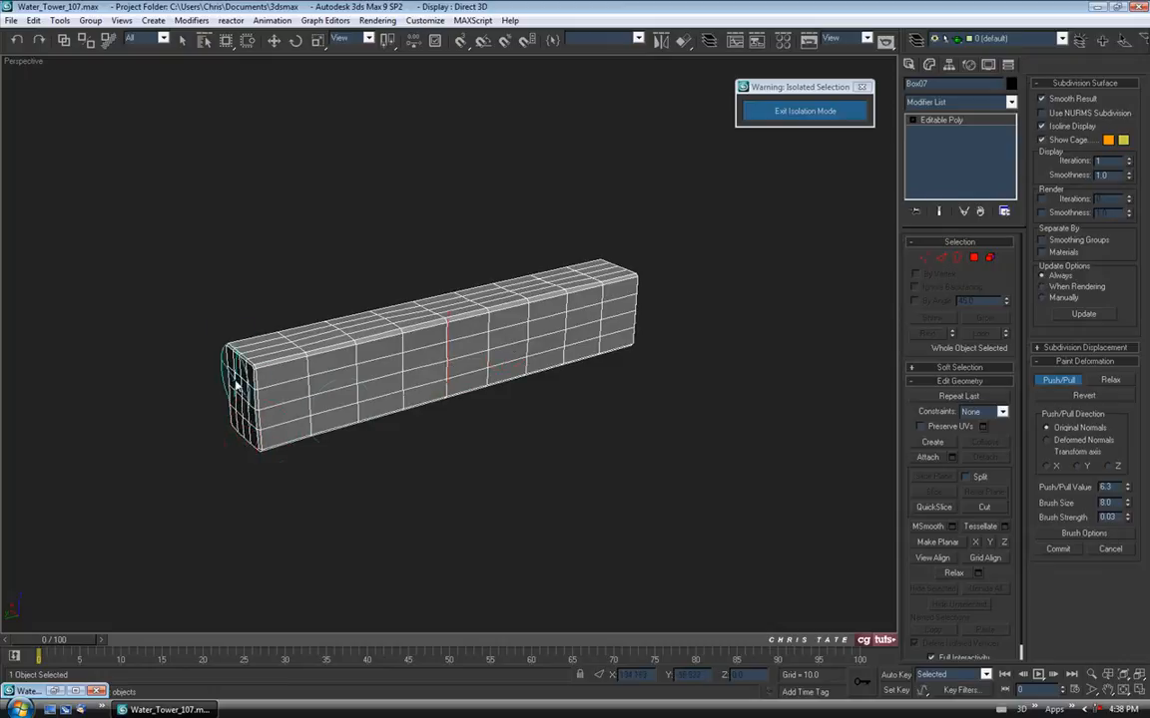
{"action": "mouse_move", "coordinate": [293, 441]}
{"action": "left_mouse_down"}
{"action": "mouse_move", "coordinate": [470, 399]}
{"action": "mouse_move", "coordinate": [560, 352]}
{"action": "mouse_move", "coordinate": [599, 348]}
{"action": "left_mouse_up"}
{"action": "middle_click_drag", "start_coordinate": [612, 337], "coordinate": [516, 357], "text": "alt"}
{"action": "mouse_move", "coordinate": [598, 377]}
{"action": "middle_mouse_down", "text": "alt"}
{"action": "mouse_move", "coordinate": [513, 397]}
{"action": "mouse_move", "coordinate": [526, 475]}
{"action": "middle_mouse_up", "text": "alt"}
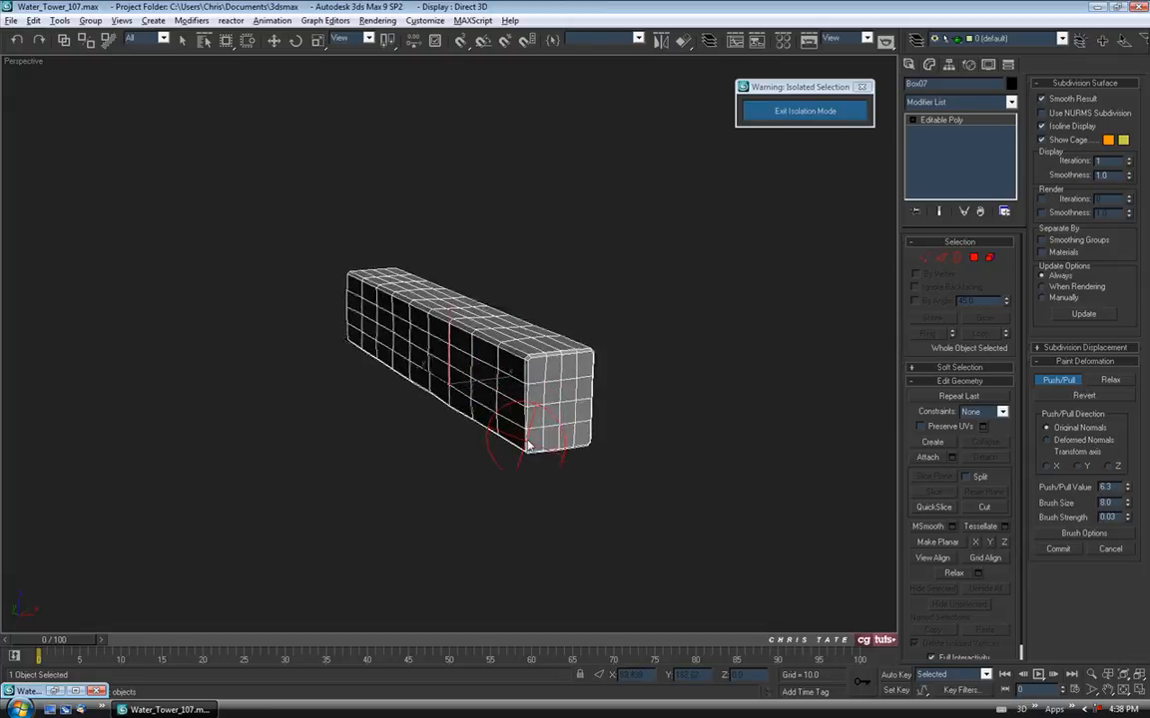
Continue the Push/Pull deformation on the front cross beam's end faces, opposite side and underside
{"action": "middle_click_drag", "start_coordinate": [475, 379], "coordinate": [344, 385], "text": "alt"}
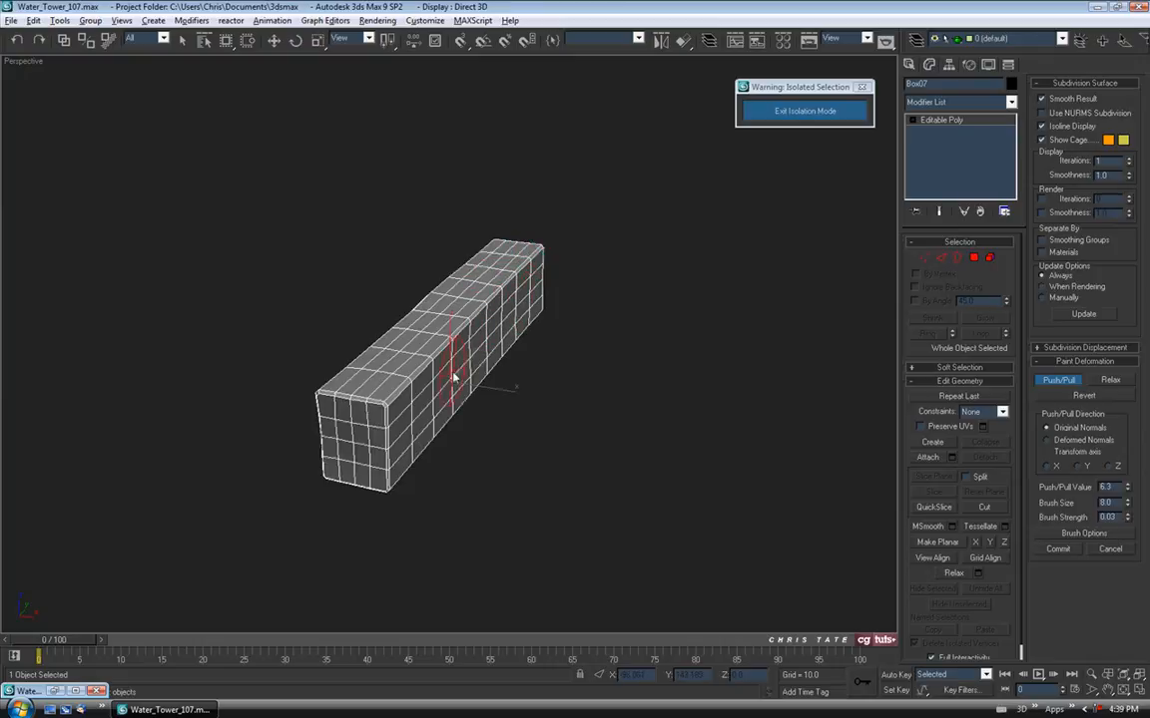
{"action": "middle_click_drag", "start_coordinate": [466, 360], "coordinate": [477, 324], "text": "alt"}
{"action": "mouse_move", "coordinate": [524, 367]}
{"action": "middle_mouse_down", "text": "alt"}
{"action": "mouse_move", "coordinate": [529, 354]}
{"action": "mouse_move", "coordinate": [513, 341]}
{"action": "mouse_move", "coordinate": [544, 374]}
{"action": "middle_mouse_up", "text": "alt"}
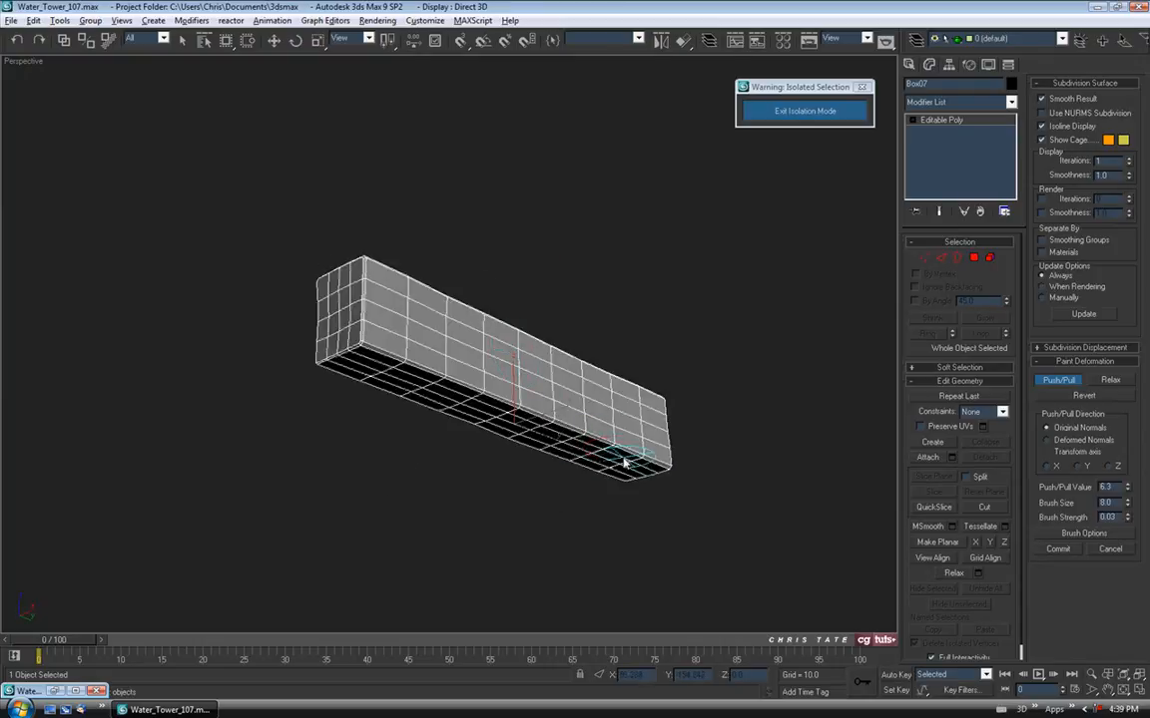
{"action": "mouse_move", "coordinate": [681, 406]}
{"action": "middle_mouse_down", "text": "alt"}
{"action": "mouse_move", "coordinate": [587, 444]}
{"action": "mouse_move", "coordinate": [621, 444]}
{"action": "mouse_move", "coordinate": [603, 379]}
{"action": "middle_mouse_up", "text": "alt"}
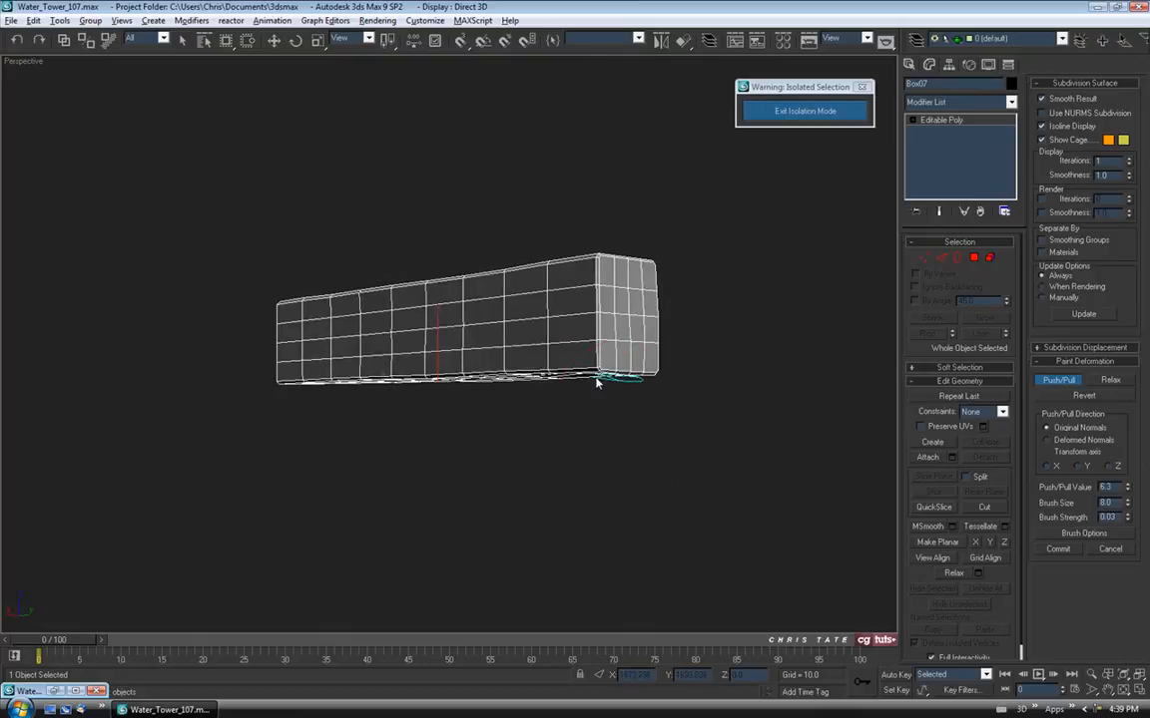
{"action": "mouse_move", "coordinate": [529, 410]}
{"action": "middle_mouse_down", "text": "alt"}
{"action": "mouse_move", "coordinate": [502, 432]}
{"action": "mouse_move", "coordinate": [482, 409]}
{"action": "mouse_move", "coordinate": [498, 398]}
{"action": "middle_mouse_up", "text": "alt"}
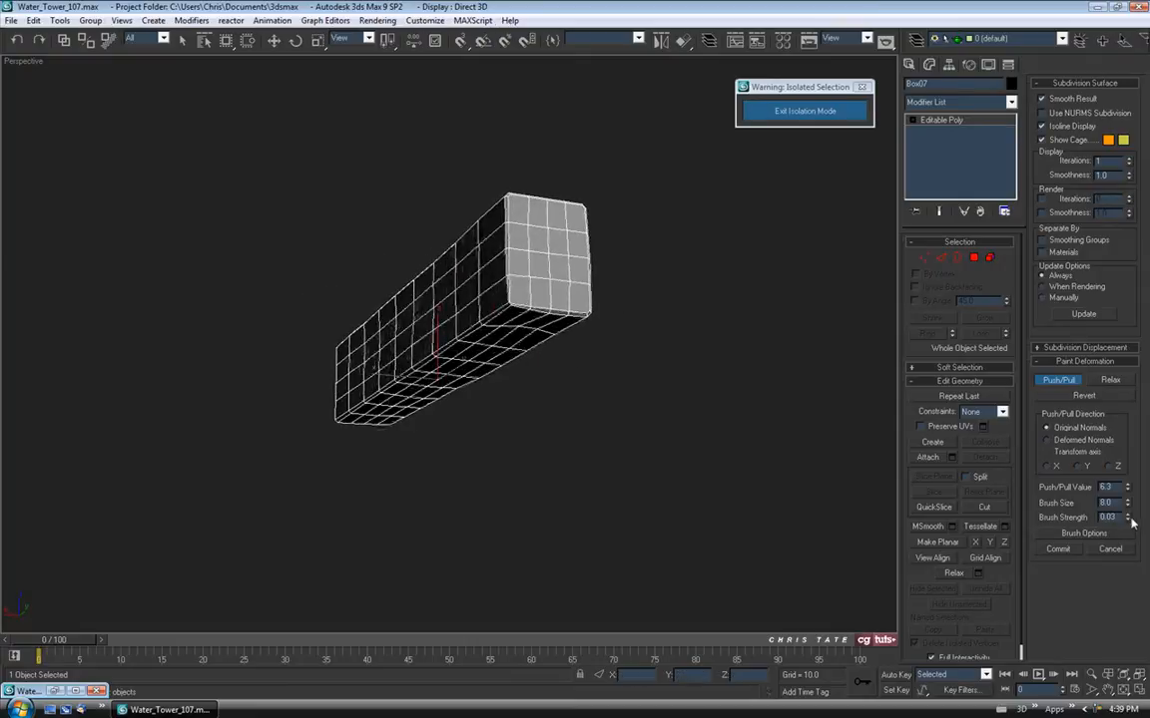
Reduce the brush strength to 0.02 and paint subtler unevenness on the beam's underside, lower corners and ends
{"action": "left_click_drag", "start_coordinate": [539, 335], "coordinate": [519, 330]}
{"action": "middle_click_drag", "start_coordinate": [544, 388], "coordinate": [623, 344], "text": "alt"}
{"action": "left_click_drag", "start_coordinate": [622, 343], "coordinate": [625, 344]}
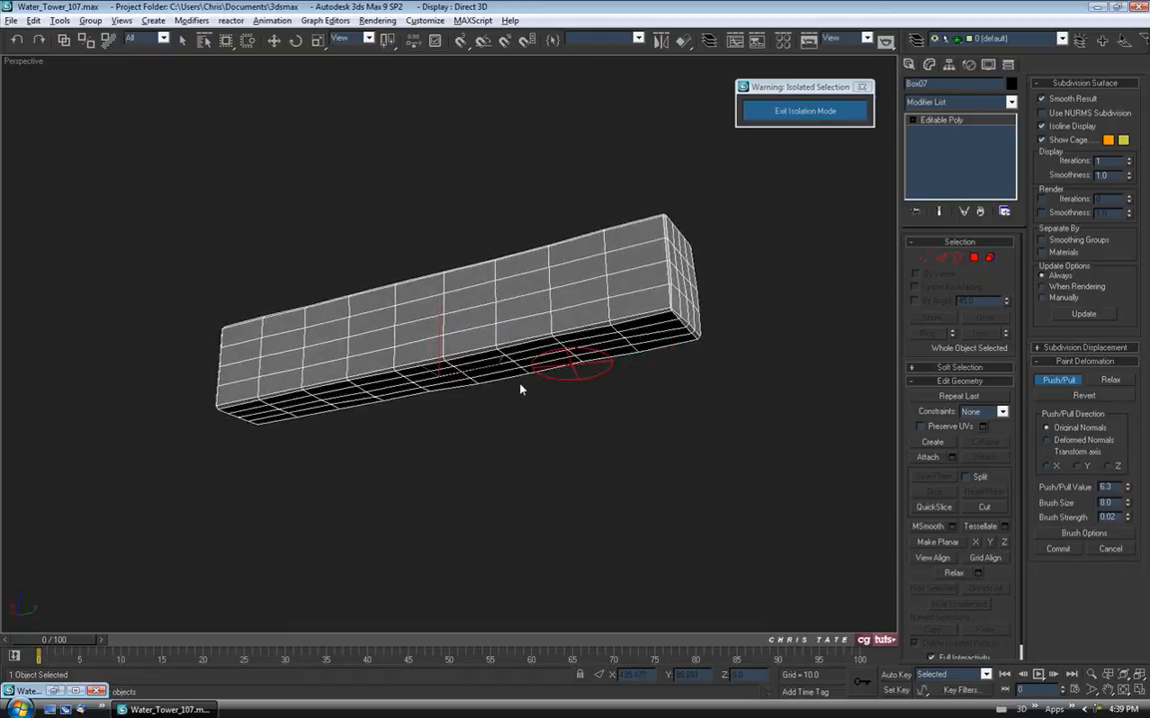
{"action": "middle_click_drag", "start_coordinate": [539, 413], "coordinate": [667, 383], "text": "alt"}
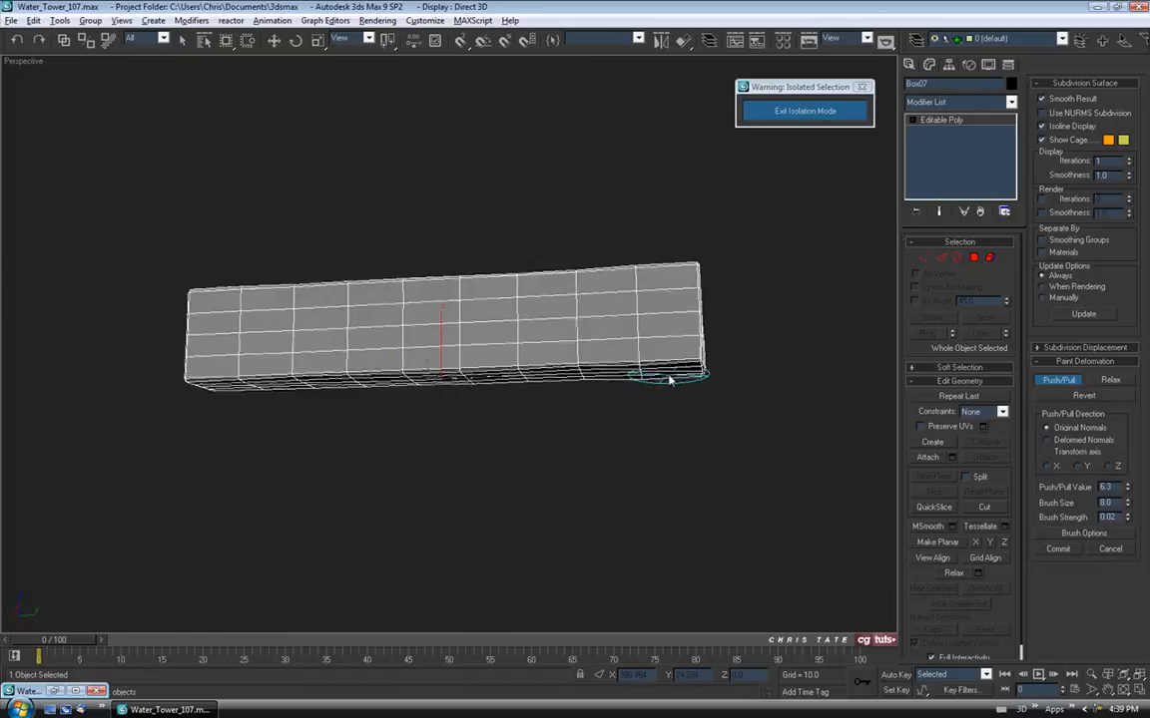
{"action": "middle_click_drag", "start_coordinate": [583, 401], "coordinate": [511, 377], "text": "alt"}
{"action": "scroll", "coordinate": [498, 344], "scroll_direction": "up", "scroll_amount": 6}
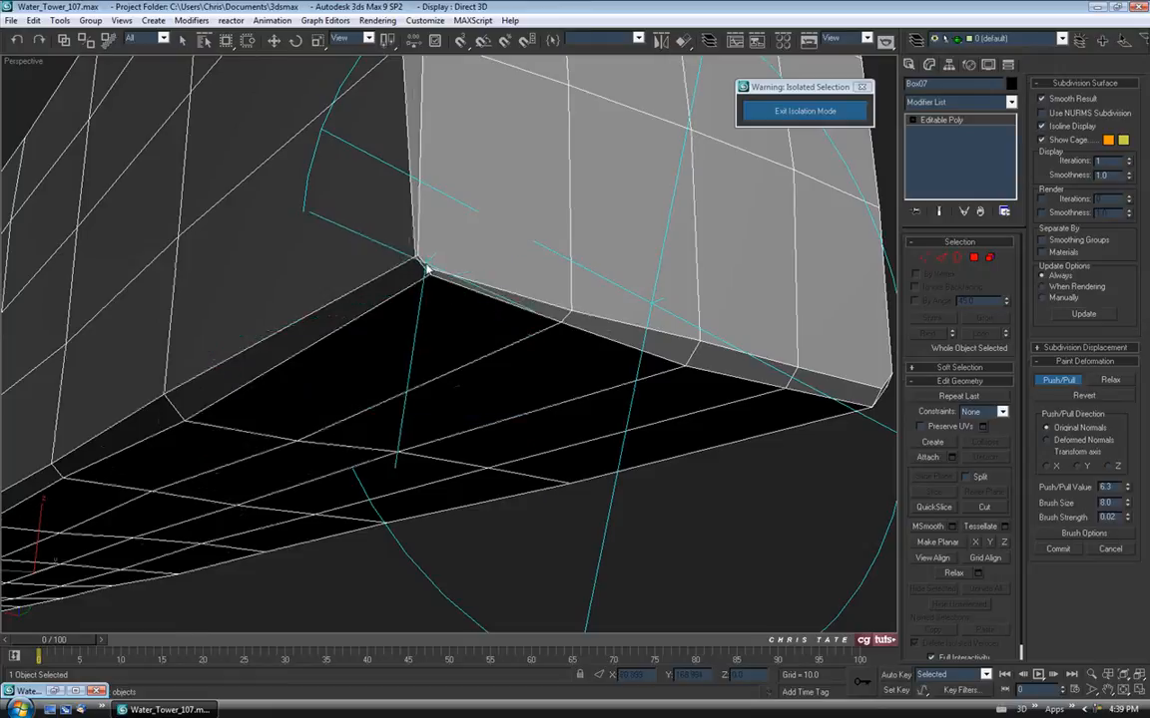
{"action": "scroll", "coordinate": [439, 284], "scroll_direction": "down", "scroll_amount": 4}
{"action": "mouse_move", "coordinate": [633, 313]}
{"action": "middle_mouse_down", "text": "alt"}
{"action": "mouse_move", "coordinate": [645, 314]}
{"action": "mouse_move", "coordinate": [642, 352]}
{"action": "mouse_move", "coordinate": [661, 349]}
{"action": "middle_mouse_up", "text": "alt"}
{"action": "scroll", "coordinate": [524, 344], "scroll_direction": "down", "scroll_amount": 4}
{"action": "mouse_move", "coordinate": [464, 380]}
{"action": "middle_mouse_down", "text": "alt"}
{"action": "mouse_move", "coordinate": [484, 404]}
{"action": "mouse_move", "coordinate": [421, 405]}
{"action": "middle_mouse_up", "text": "alt"}
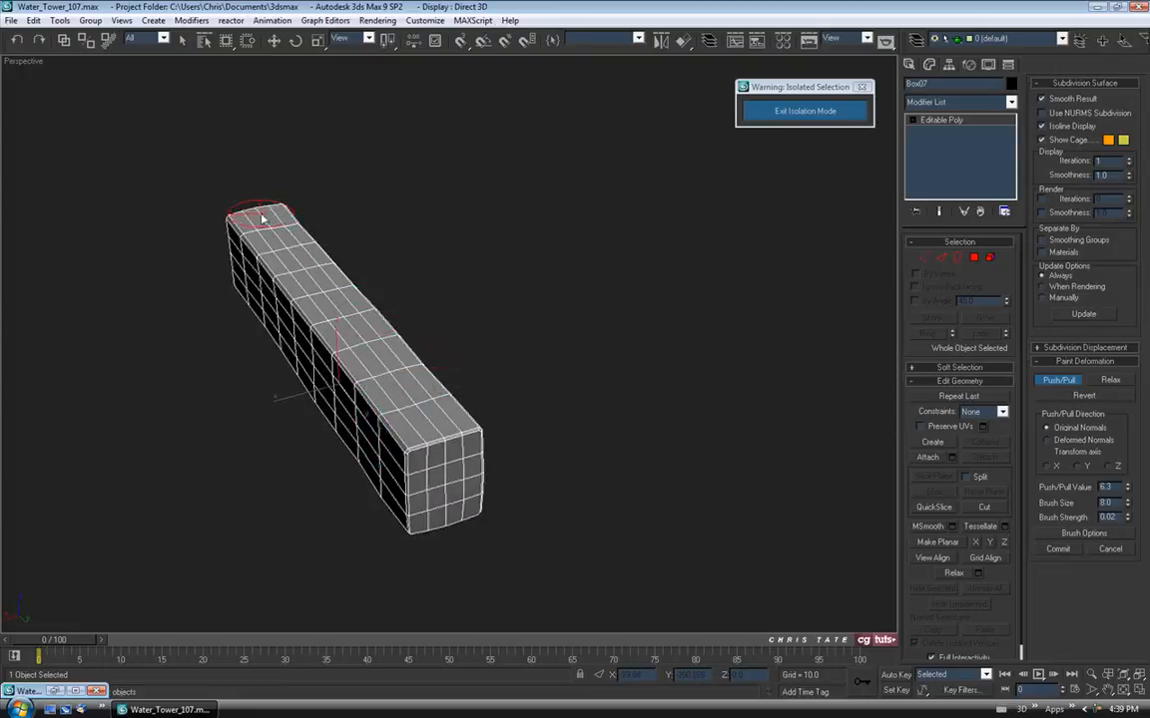
Check the beam's shading without edge lines, and refine the Push/Pull deformation along its top and long side
{"action": "key", "text": "F4"}
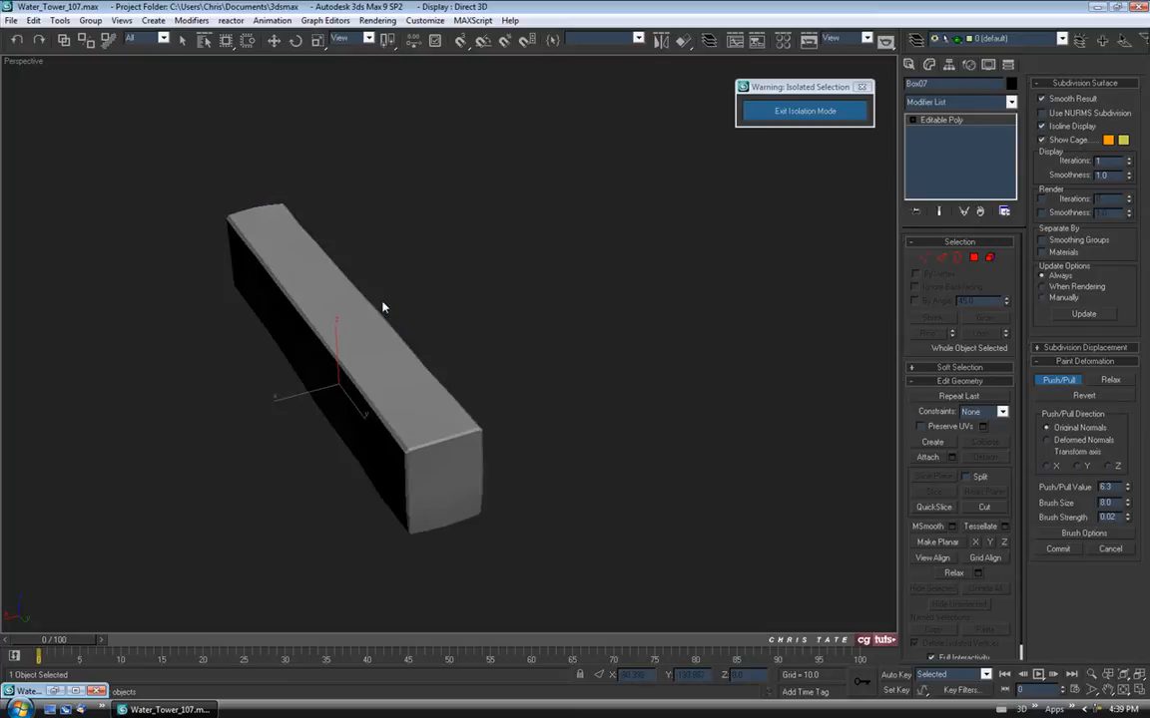
{"action": "mouse_move", "coordinate": [508, 343]}
{"action": "middle_mouse_down", "text": "alt"}
{"action": "mouse_move", "coordinate": [449, 302]}
{"action": "mouse_move", "coordinate": [385, 310]}
{"action": "mouse_move", "coordinate": [405, 302]}
{"action": "mouse_move", "coordinate": [400, 251]}
{"action": "mouse_move", "coordinate": [405, 315]}
{"action": "middle_mouse_up", "text": "alt"}
{"action": "key", "text": "F4"}
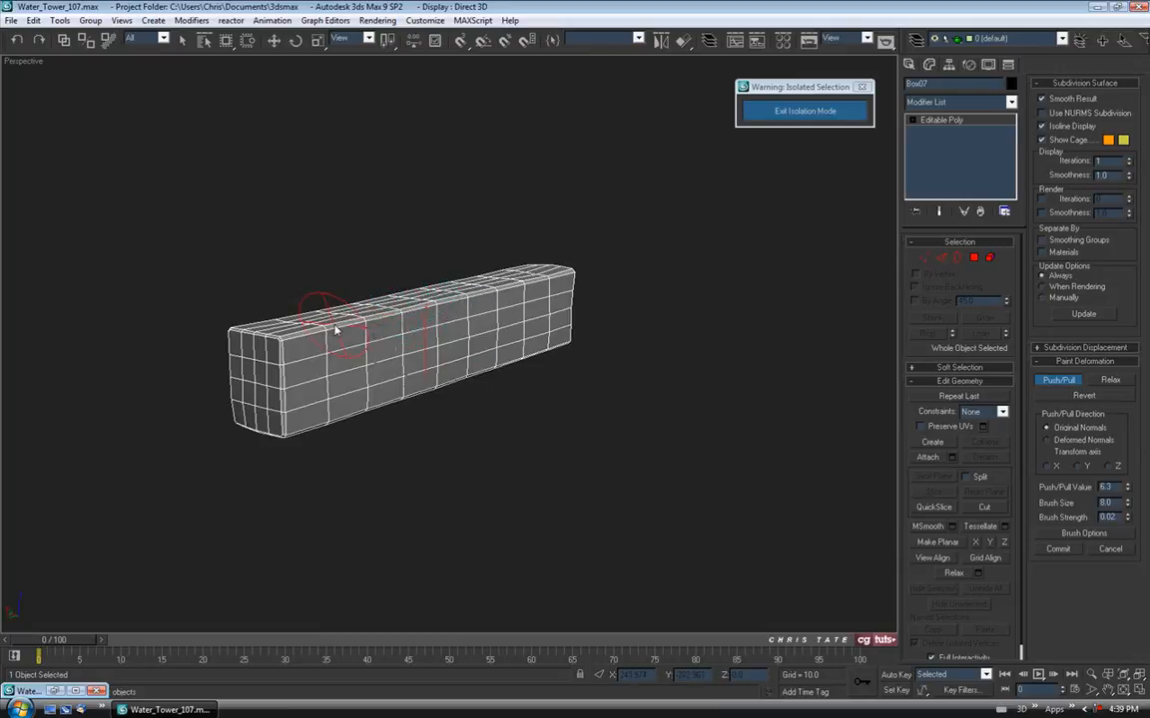
{"action": "mouse_move", "coordinate": [542, 307]}
{"action": "middle_mouse_down", "text": "alt"}
{"action": "mouse_move", "coordinate": [532, 371]}
{"action": "mouse_move", "coordinate": [534, 310]}
{"action": "middle_mouse_up", "text": "alt"}
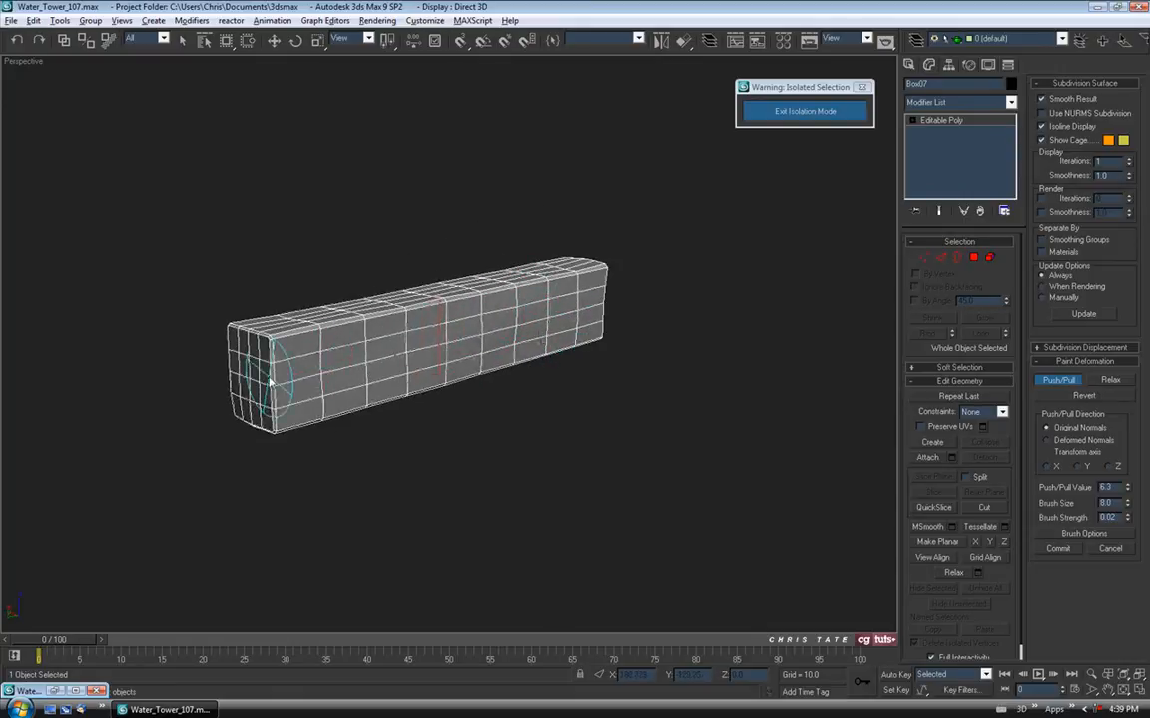
{"action": "mouse_move", "coordinate": [277, 394]}
{"action": "middle_mouse_down", "text": "alt"}
{"action": "mouse_move", "coordinate": [439, 383]}
{"action": "mouse_move", "coordinate": [413, 359]}
{"action": "mouse_move", "coordinate": [357, 372]}
{"action": "mouse_move", "coordinate": [505, 364]}
{"action": "middle_mouse_up", "text": "alt"}
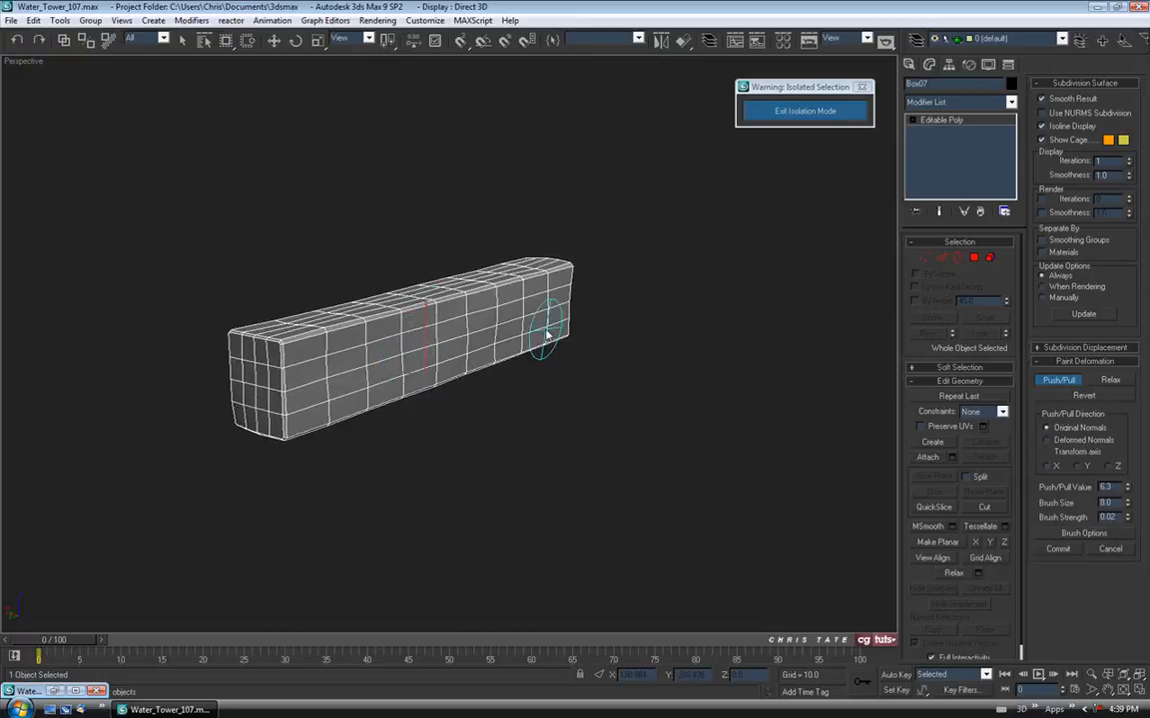
{"action": "middle_click_drag", "start_coordinate": [615, 296], "coordinate": [634, 287]}
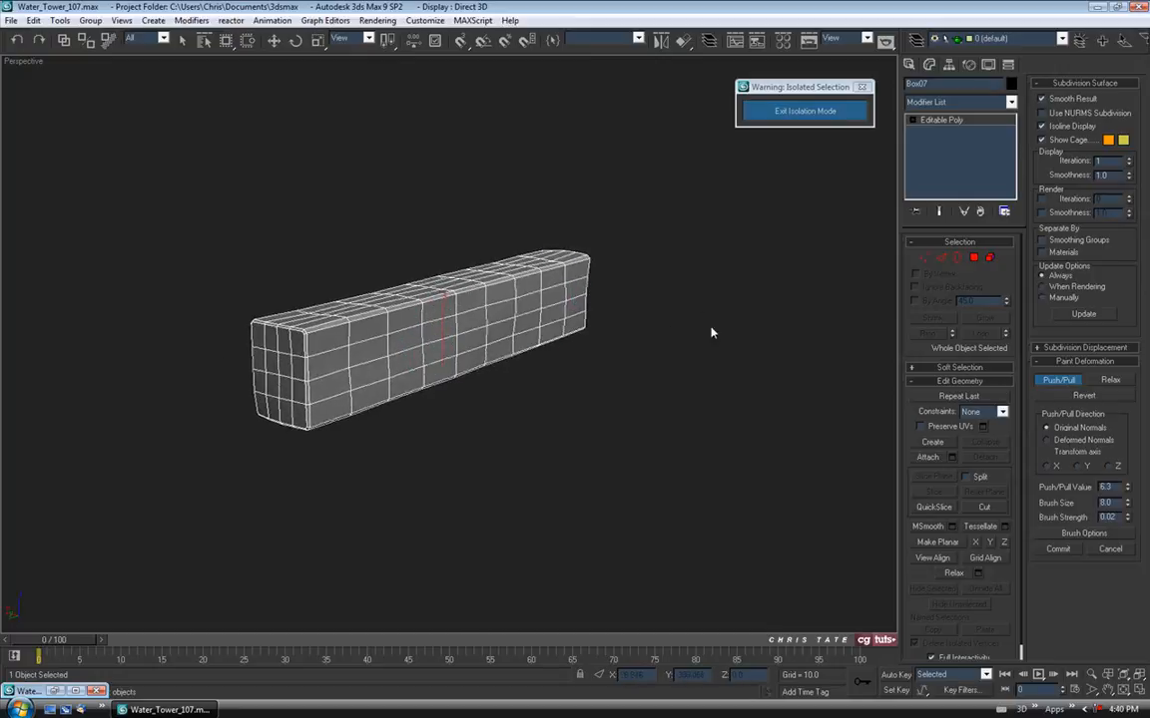
Turn off Push/Pull painting and leave isolation so the whole platform is shown again
{"action": "left_click", "coordinate": [1048, 386]}
{"action": "middle_click_drag", "start_coordinate": [685, 392], "coordinate": [628, 357], "text": "alt"}
{"action": "left_click", "coordinate": [782, 116]}
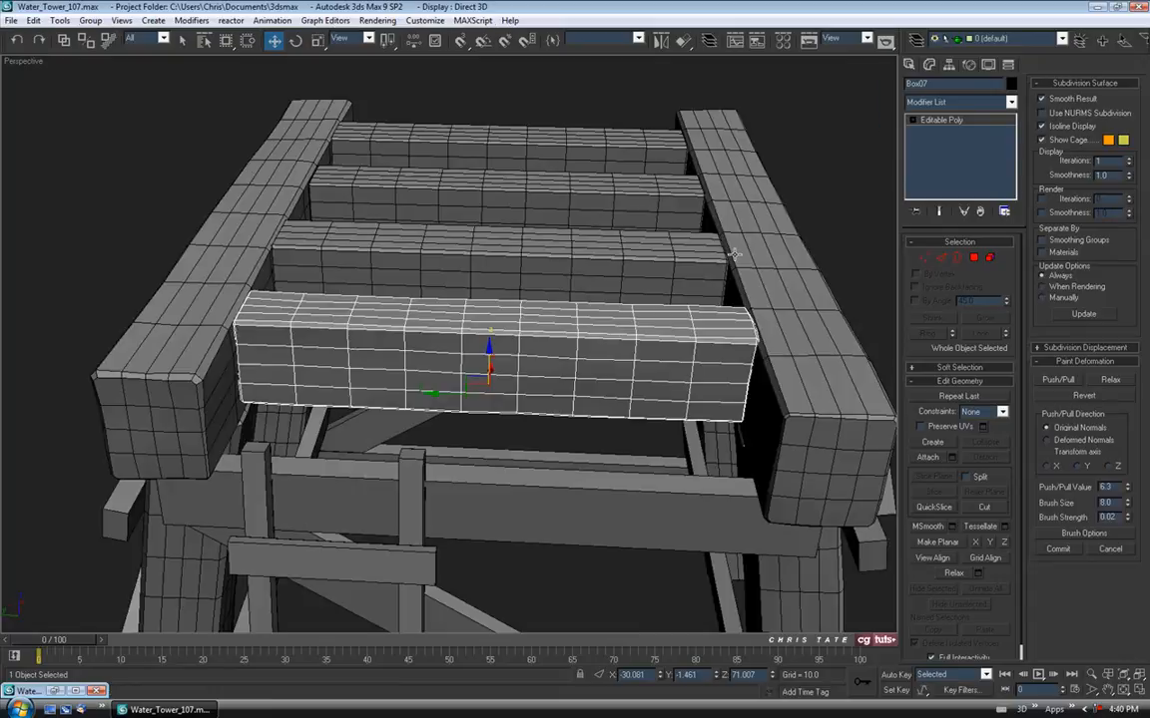
Copy the deformed front cross beam along the X axis to a spot beyond the platform's rear end
{"action": "middle_click_drag", "start_coordinate": [706, 292], "coordinate": [511, 276], "text": "alt"}
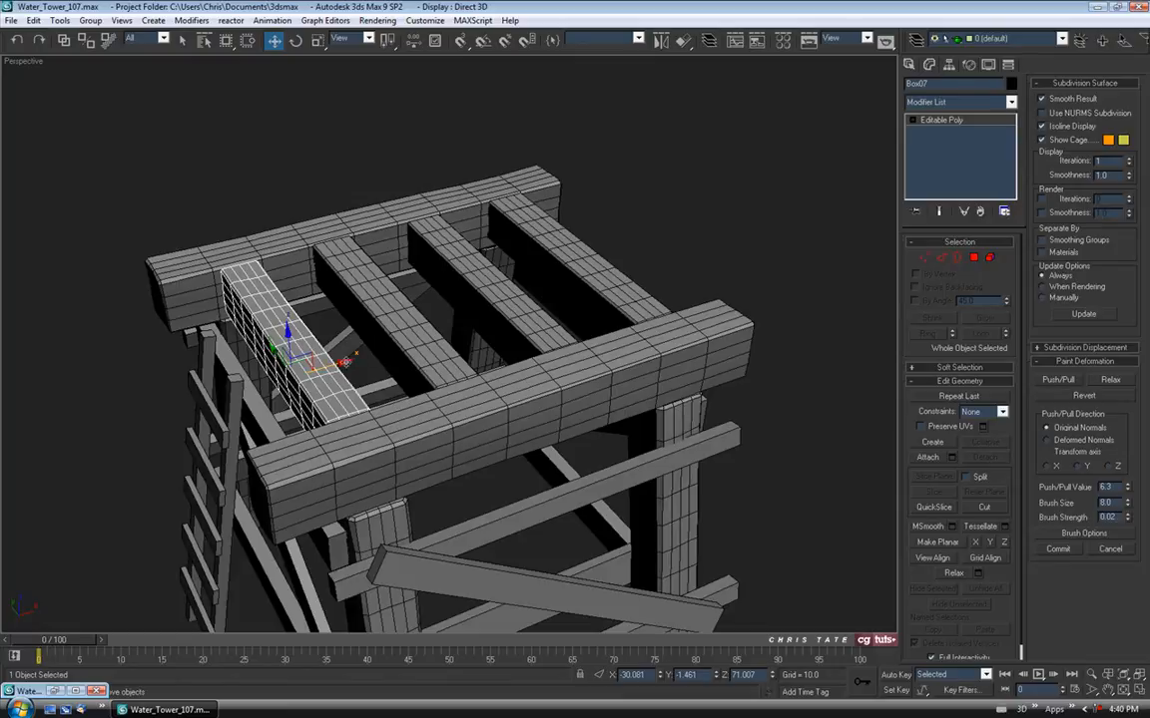
{"action": "mouse_move", "coordinate": [300, 409]}
{"action": "left_mouse_down", "text": "shift"}
{"action": "mouse_move", "coordinate": [480, 343]}
{"action": "mouse_move", "coordinate": [692, 303]}
{"action": "mouse_move", "coordinate": [697, 291]}
{"action": "left_mouse_up", "text": "shift"}
{"action": "left_click", "coordinate": [574, 415]}
{"action": "middle_click_drag", "start_coordinate": [571, 417], "coordinate": [544, 382], "text": "alt"}
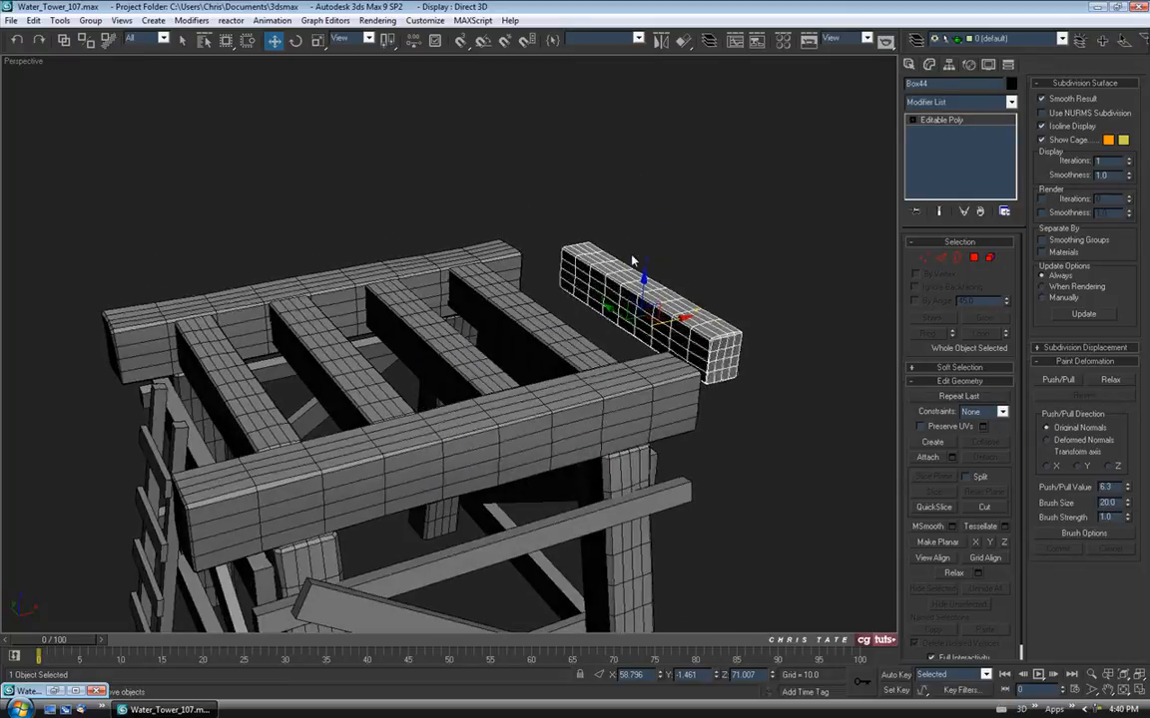
Rotate the copied beam 180 degrees about the X axis with angle snap on
{"action": "left_click", "coordinate": [296, 40]}
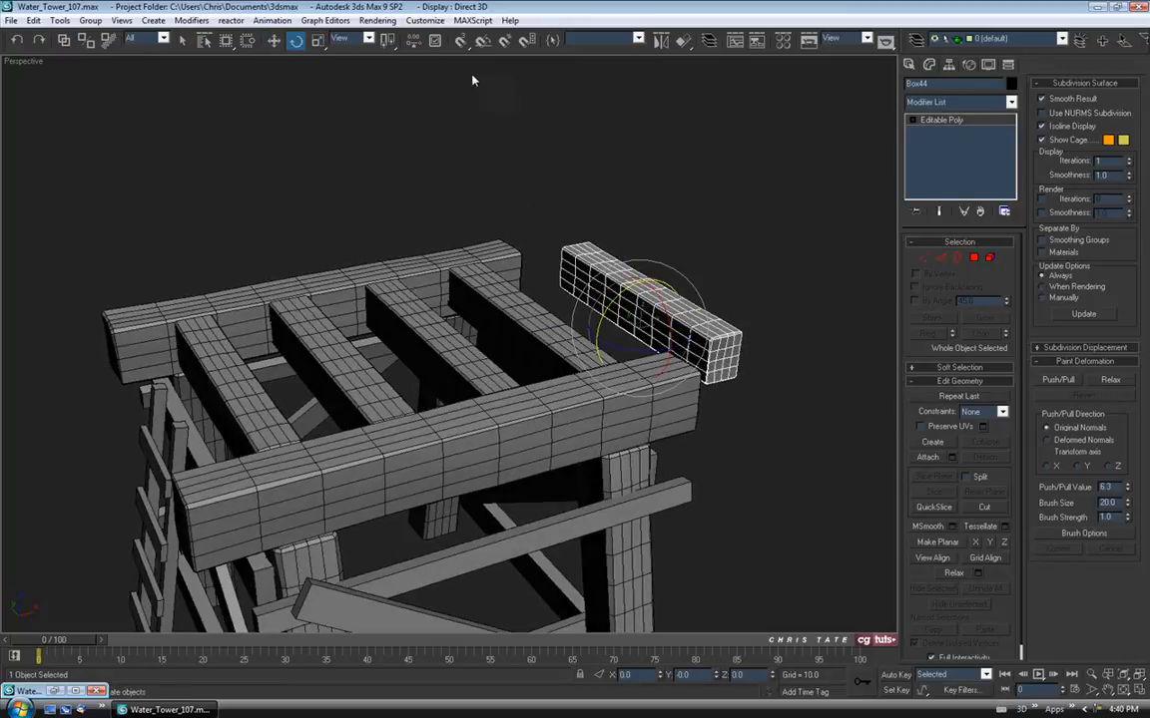
{"action": "left_click_drag", "start_coordinate": [631, 287], "coordinate": [728, 242]}
{"action": "left_click_drag", "start_coordinate": [647, 349], "coordinate": [526, 344]}
{"action": "middle_click_drag", "start_coordinate": [525, 345], "coordinate": [333, 368], "text": "alt"}
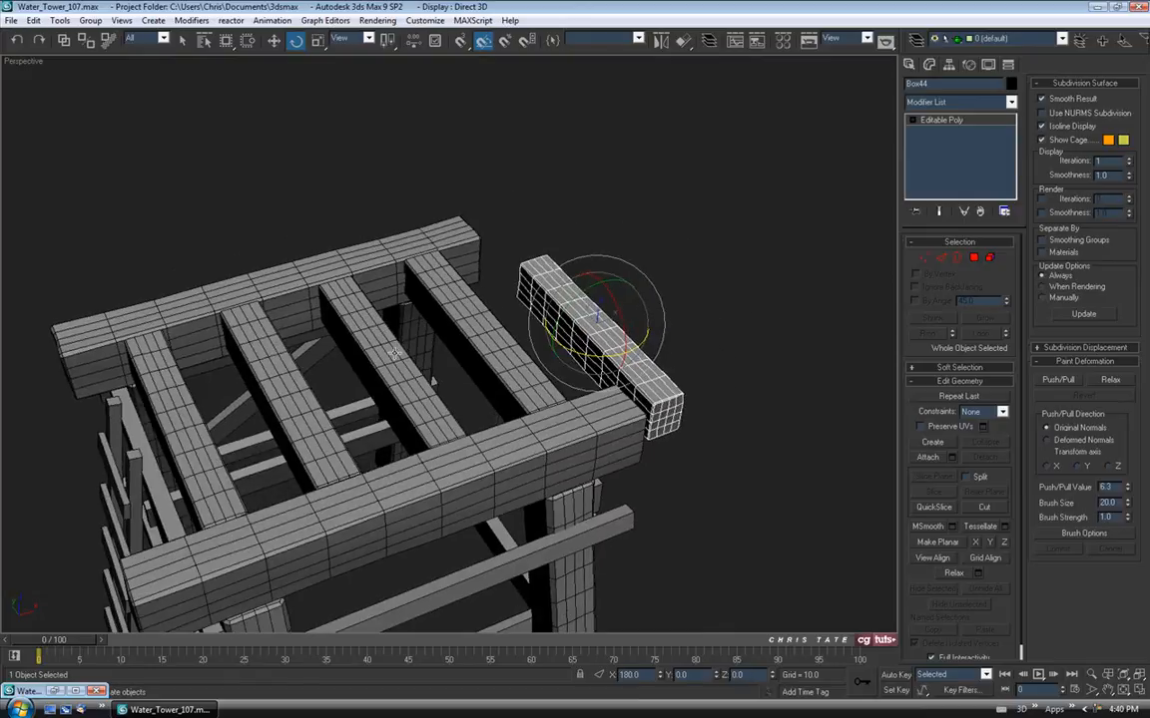
Select the third cross beam from the ladder and examine its pivot position, then reselect the rotated copy
{"action": "key", "text": "q"}
{"action": "left_click", "coordinate": [338, 315]}
{"action": "mouse_move", "coordinate": [423, 342]}
{"action": "middle_mouse_down"}
{"action": "mouse_move", "coordinate": [461, 333]}
{"action": "mouse_move", "coordinate": [436, 331]}
{"action": "middle_mouse_up"}
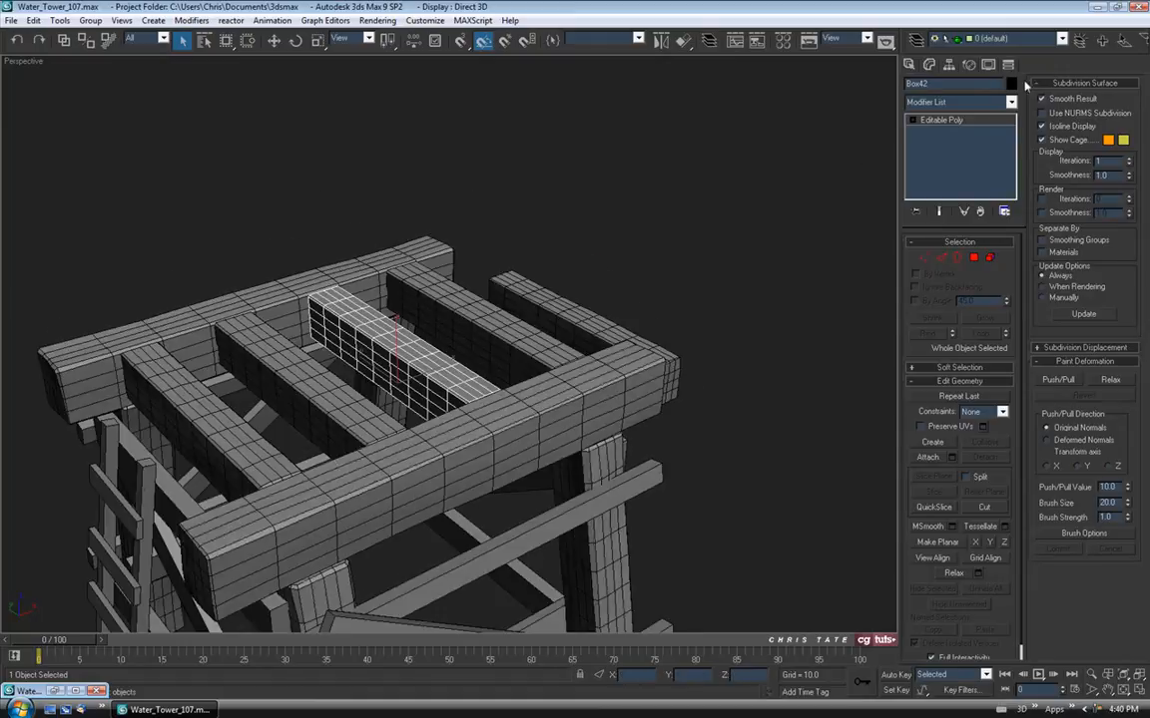
{"action": "left_click", "coordinate": [948, 64]}
{"action": "left_click", "coordinate": [946, 153]}
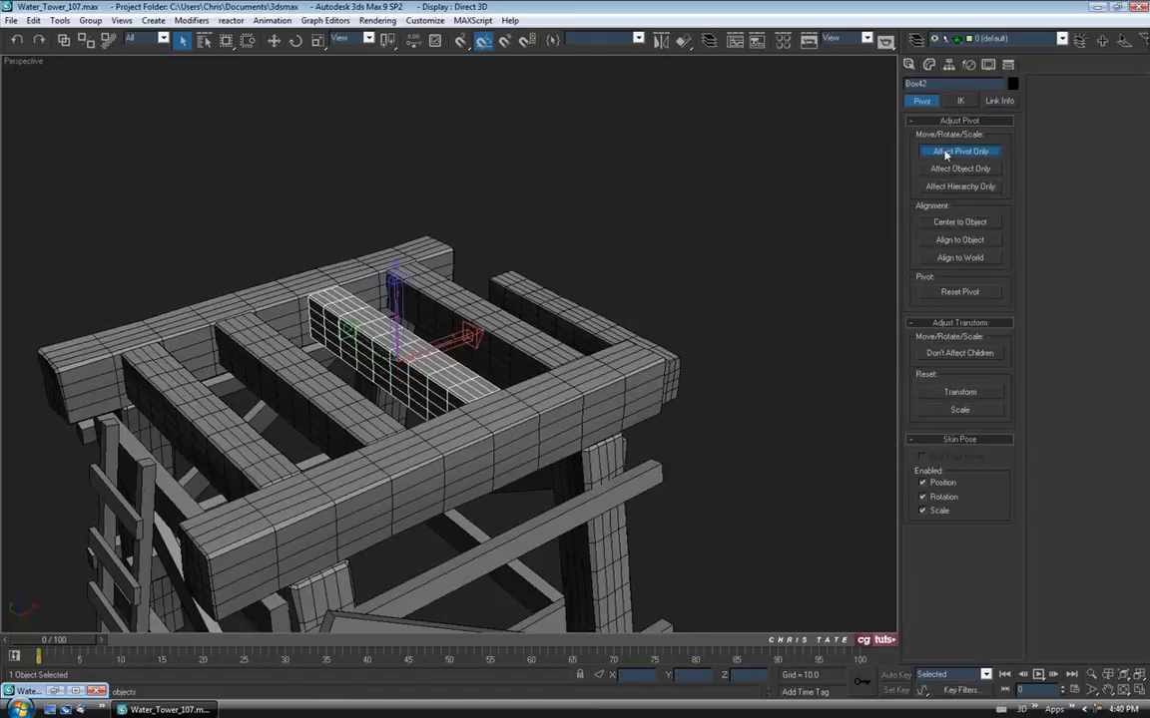
{"action": "left_click", "coordinate": [946, 153]}
{"action": "left_click", "coordinate": [909, 65]}
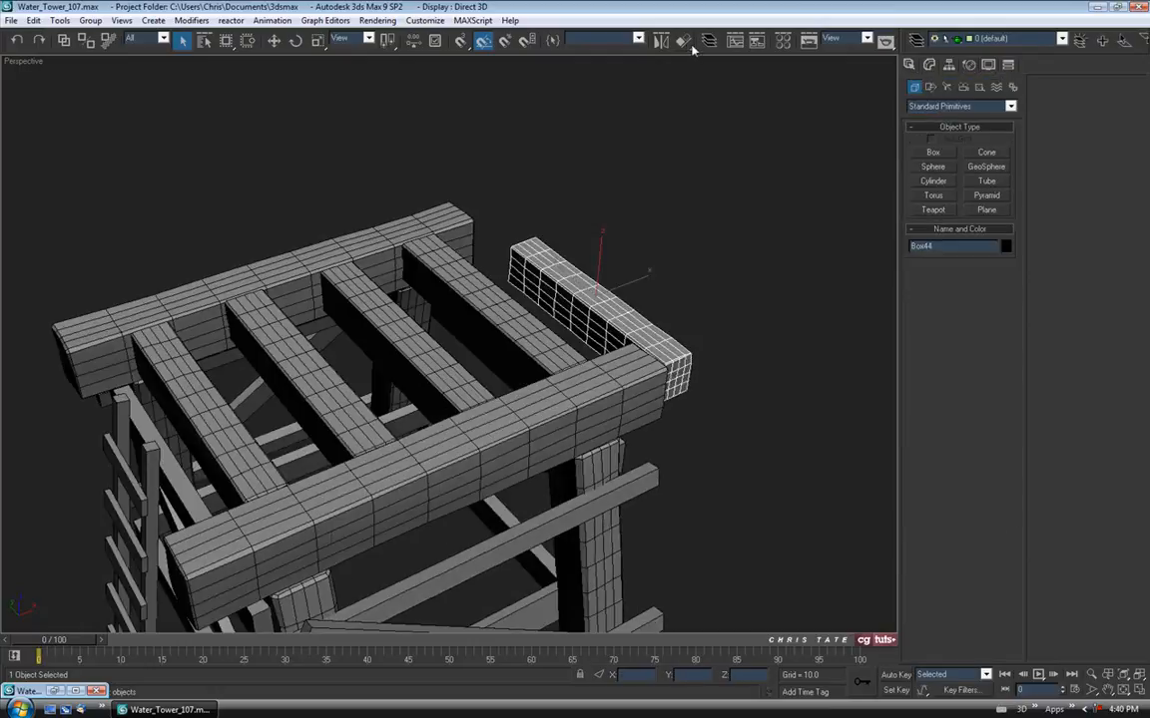
Align the rotated copy to the third cross beam in X, Y and Z, pivot point to pivot point
{"action": "left_click", "coordinate": [682, 39]}
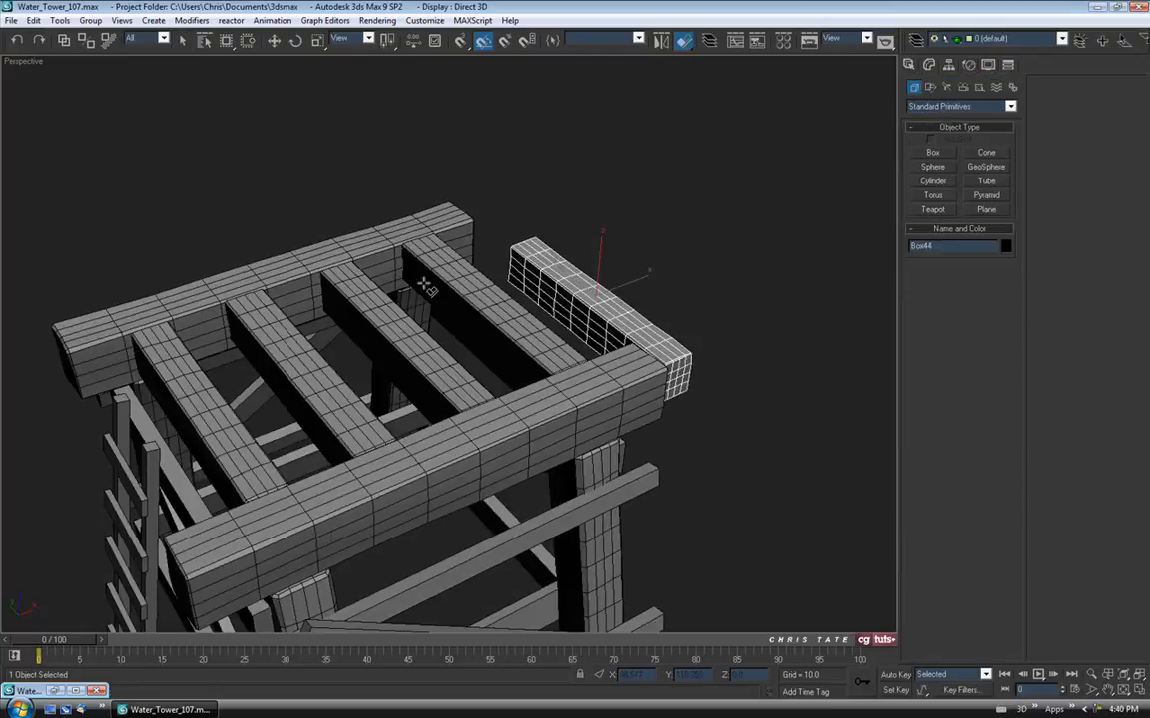
{"action": "left_click", "coordinate": [400, 333]}
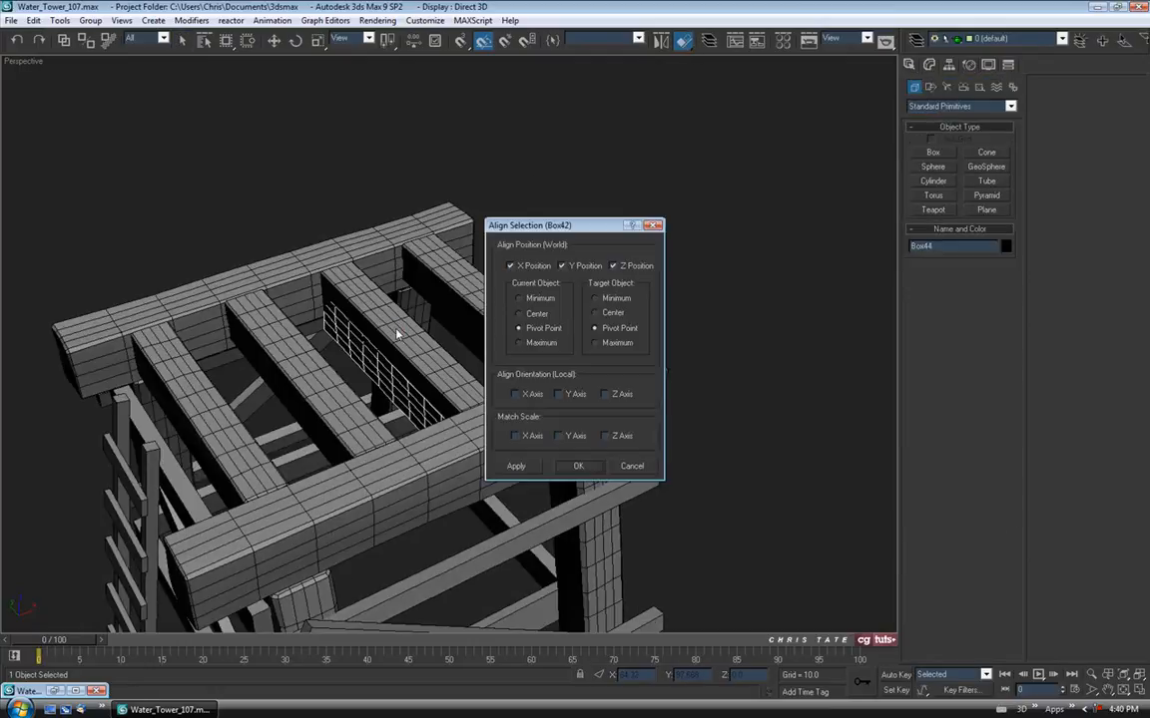
{"action": "left_click", "coordinate": [577, 466]}
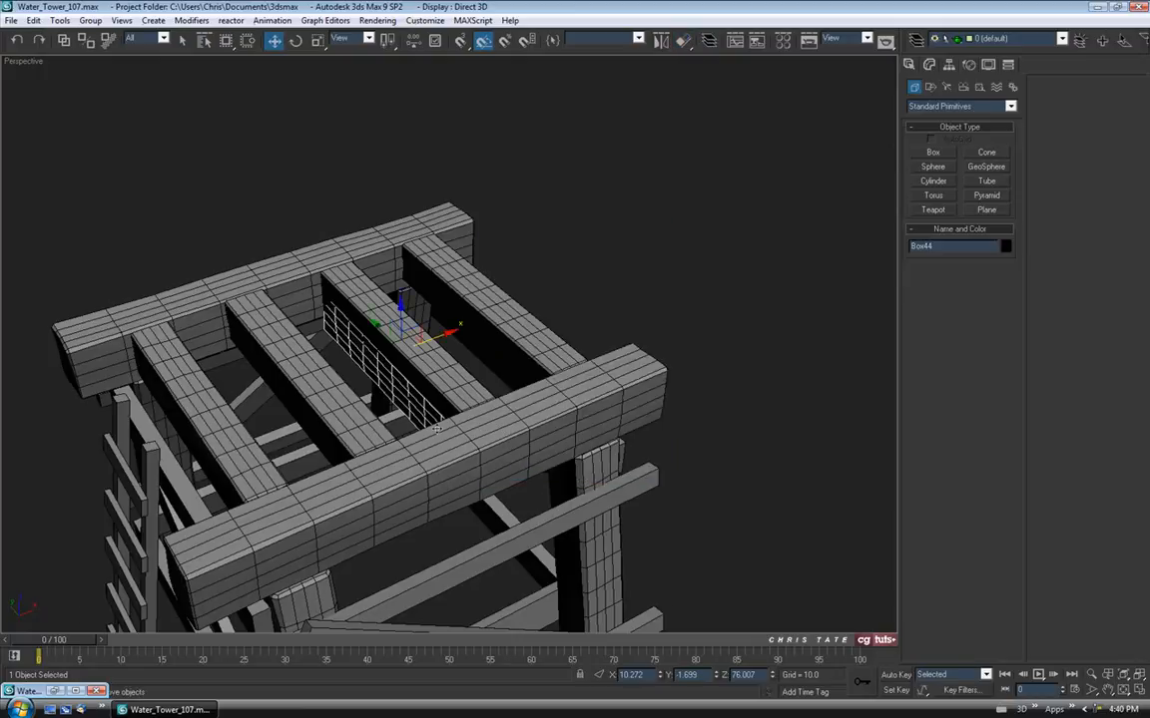
Raise the aligned copy about 5.1 units to the third cross beam's height and delete the original beam it overlaps
{"action": "scroll", "coordinate": [412, 381], "scroll_direction": "up", "scroll_amount": 3}
{"action": "left_click_drag", "start_coordinate": [359, 325], "coordinate": [356, 306]}
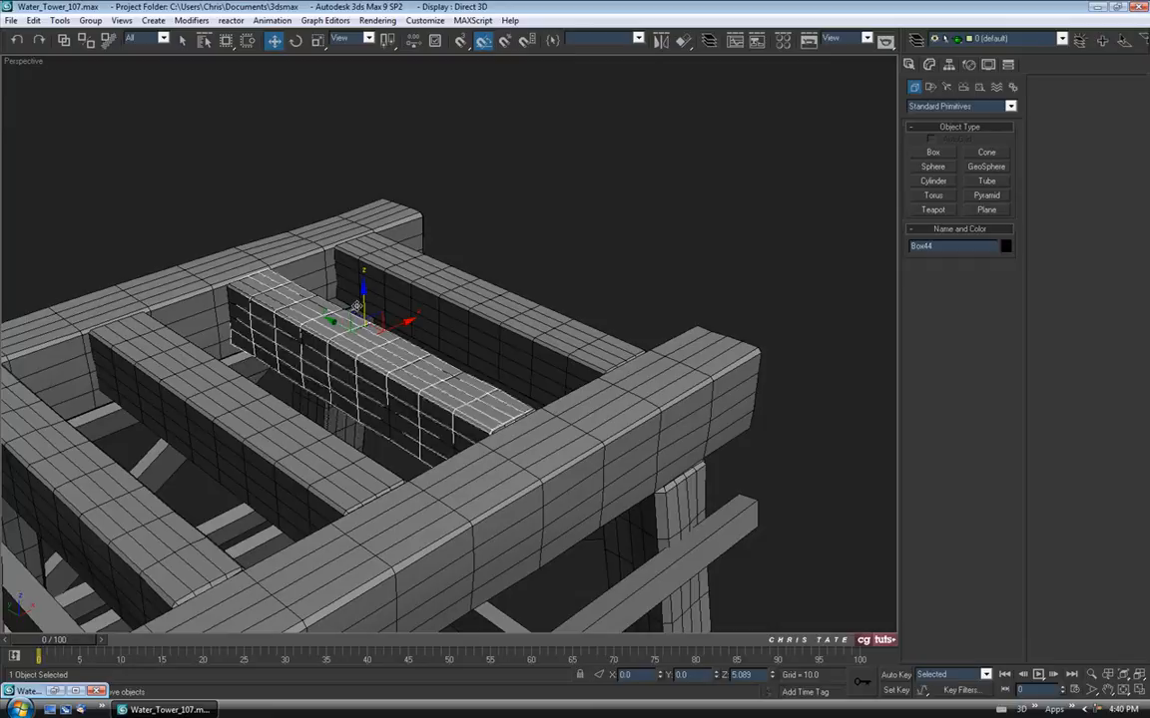
{"action": "left_click", "coordinate": [395, 404]}
{"action": "key", "text": "Delete"}
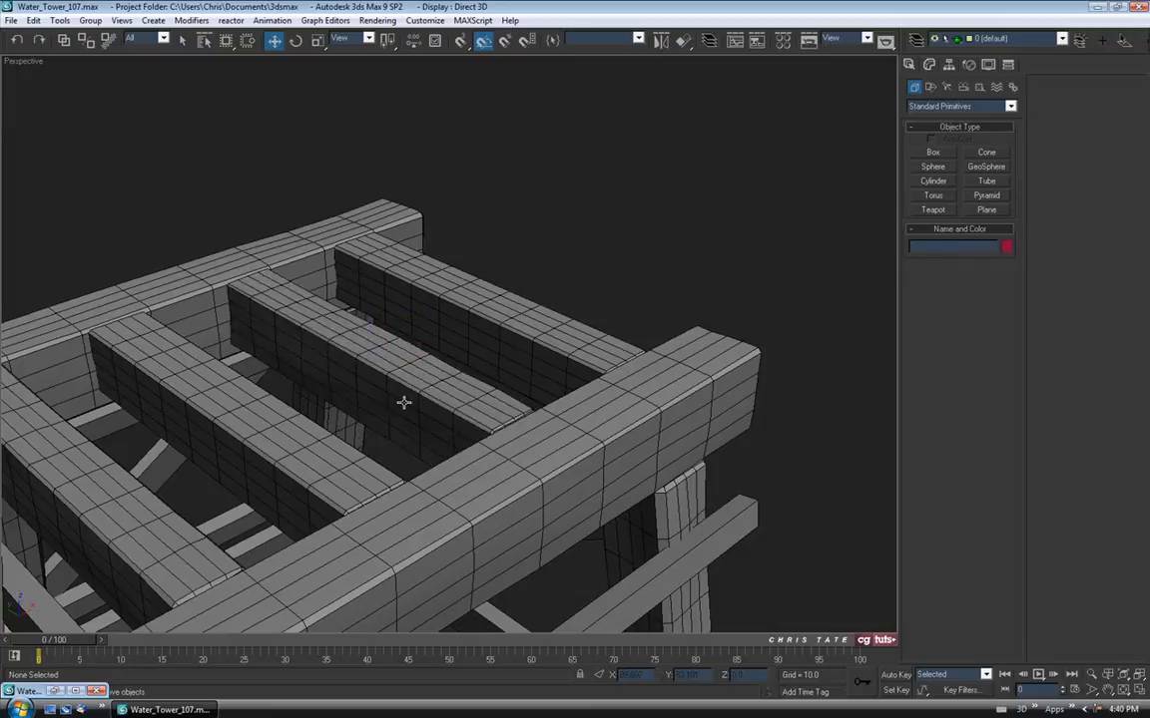
Isolate the second cross beam from the ladder and show its Editable Poly parameters
{"action": "middle_click_drag", "start_coordinate": [409, 400], "coordinate": [545, 372], "text": "alt"}
{"action": "left_click", "coordinate": [545, 372]}
{"action": "middle_click_drag", "start_coordinate": [584, 440], "coordinate": [578, 405]}
{"action": "key", "text": "alt+q"}
{"action": "scroll", "coordinate": [606, 417], "scroll_direction": "down", "scroll_amount": 3}
{"action": "left_click", "coordinate": [928, 64]}
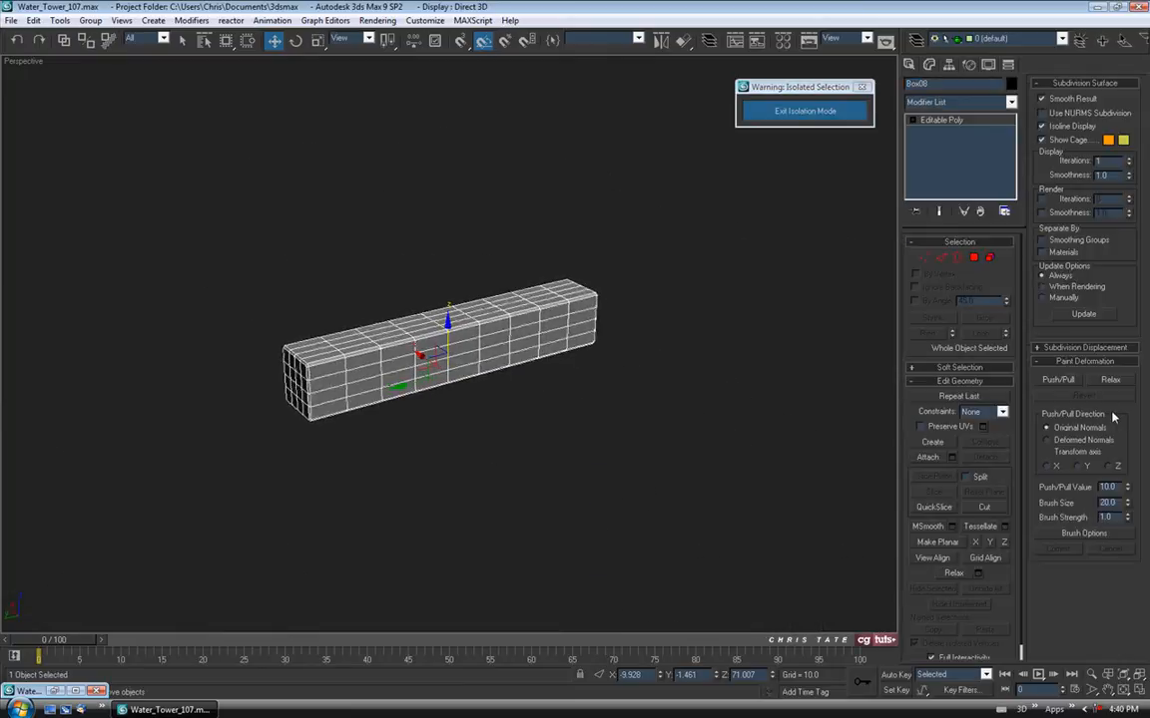
Activate Push/Pull paint deformation for this beam with a value of 10.0, brush size 9.728 and brush strength 0.02
{"action": "left_click", "coordinate": [1058, 380]}
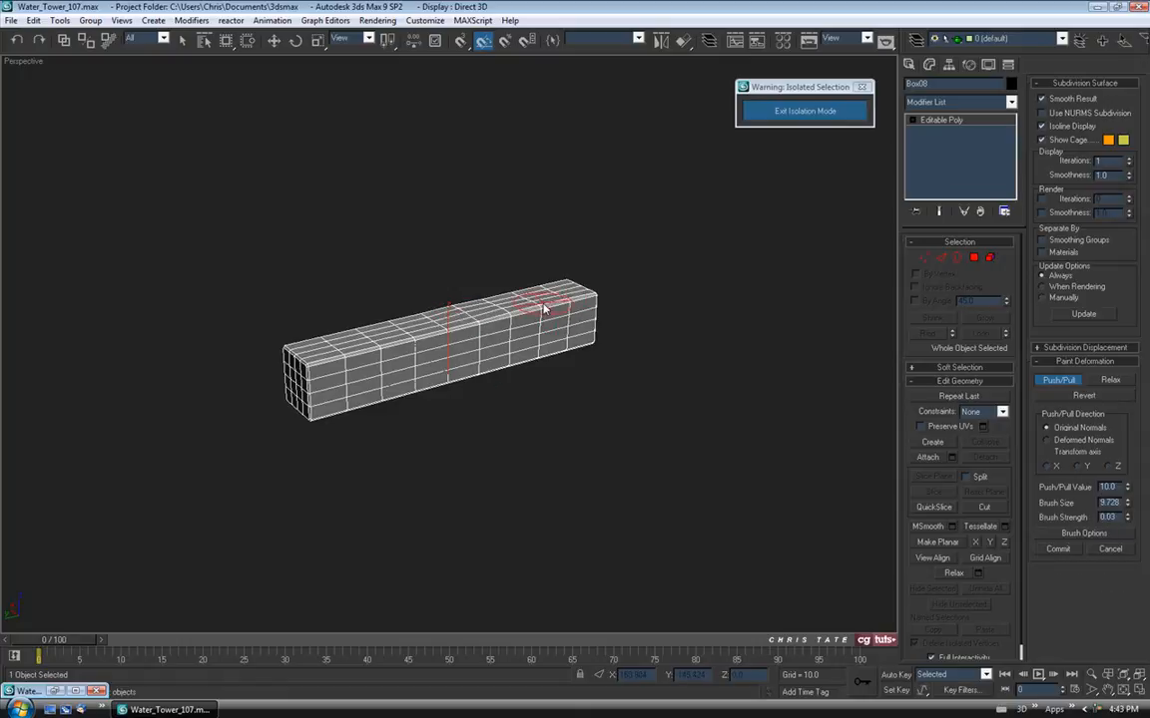
{"action": "middle_click_drag", "start_coordinate": [541, 312], "coordinate": [615, 375], "text": "alt"}
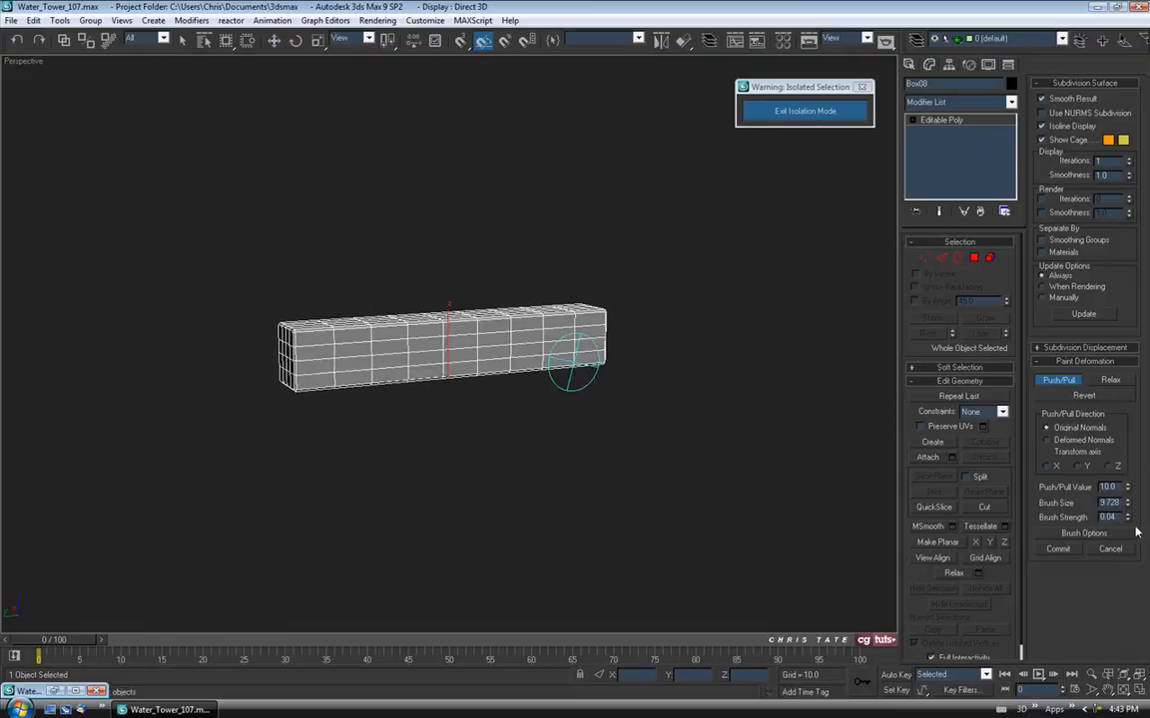
{"action": "middle_click_drag", "start_coordinate": [539, 379], "coordinate": [488, 399], "text": "alt"}
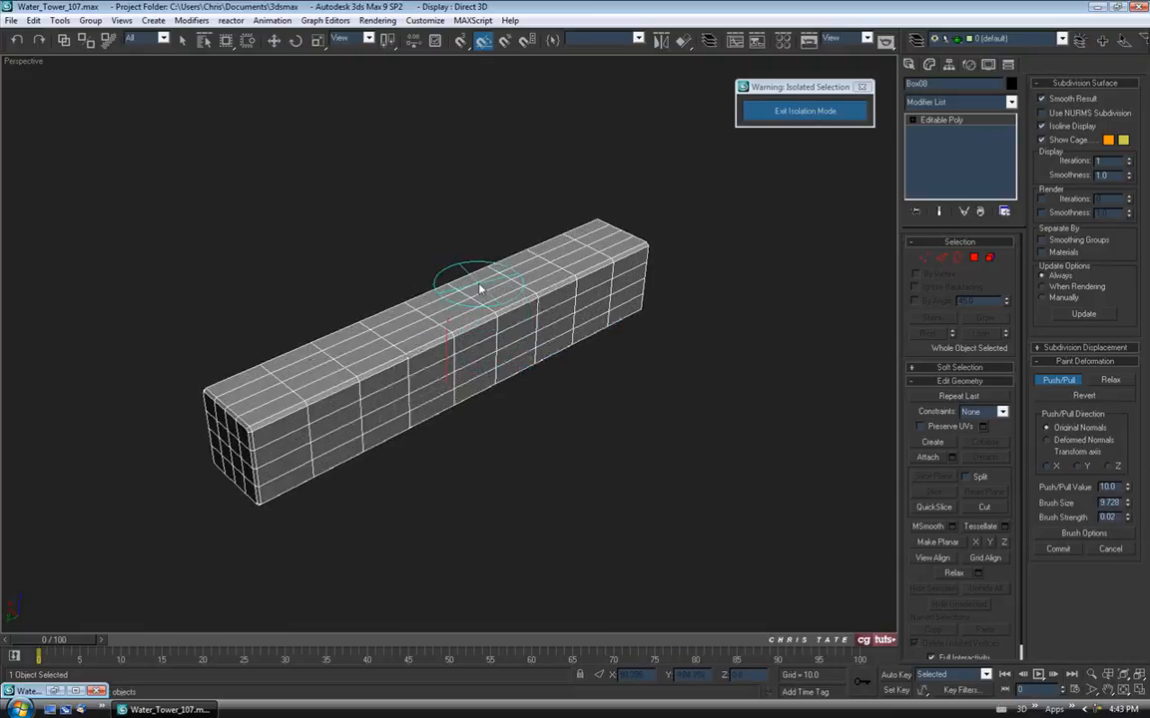
Reduce the brush size to 6.81 and paint Push/Pull irregularities over the beam's top, one long side and the end
{"action": "mouse_move", "coordinate": [336, 440]}
{"action": "left_mouse_down"}
{"action": "mouse_move", "coordinate": [431, 432]}
{"action": "mouse_move", "coordinate": [610, 300]}
{"action": "left_mouse_up"}
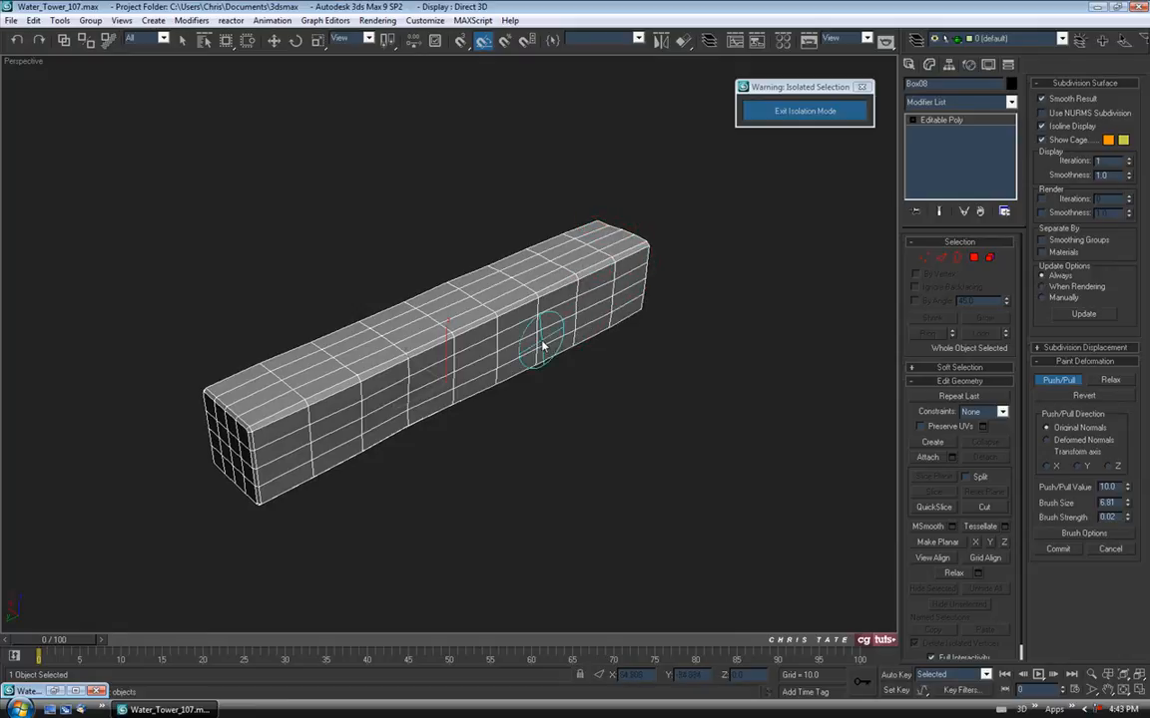
{"action": "middle_click_drag", "start_coordinate": [544, 346], "coordinate": [513, 310], "text": "alt"}
{"action": "mouse_move", "coordinate": [284, 409]}
{"action": "left_mouse_down"}
{"action": "mouse_move", "coordinate": [386, 407]}
{"action": "mouse_move", "coordinate": [379, 399]}
{"action": "left_mouse_up"}
{"action": "mouse_move", "coordinate": [584, 392]}
{"action": "left_mouse_down"}
{"action": "mouse_move", "coordinate": [579, 380]}
{"action": "mouse_move", "coordinate": [621, 380]}
{"action": "left_mouse_up"}
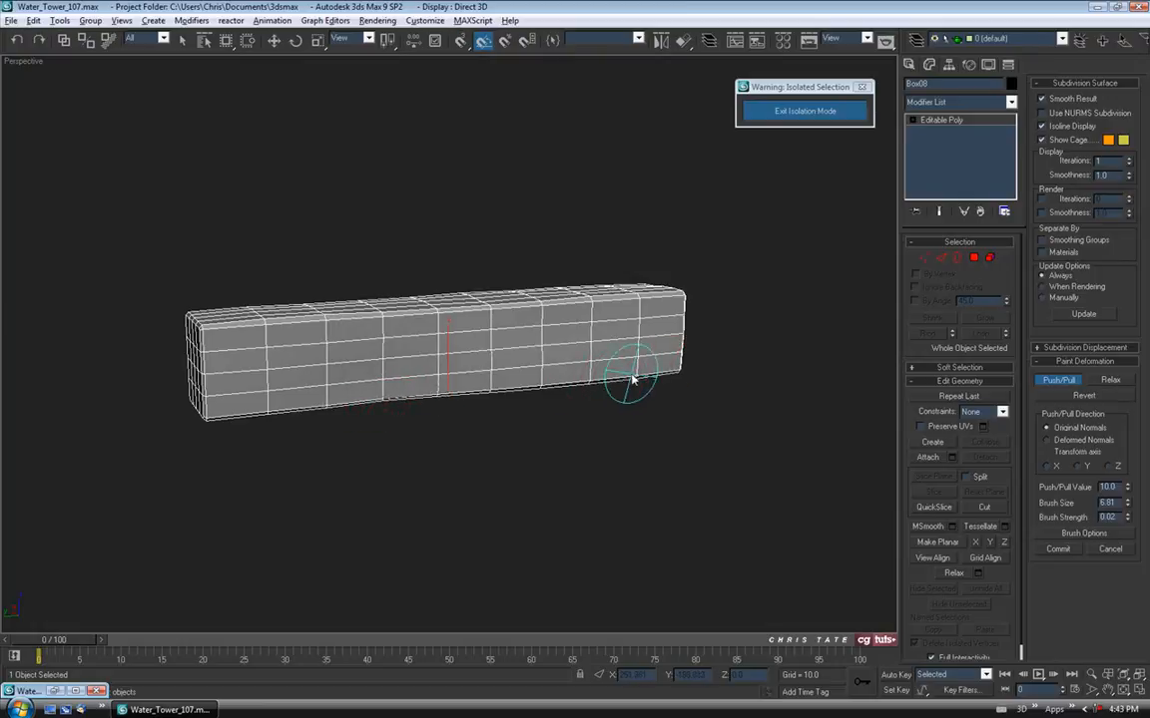
{"action": "middle_click_drag", "start_coordinate": [463, 424], "coordinate": [411, 321], "text": "alt"}
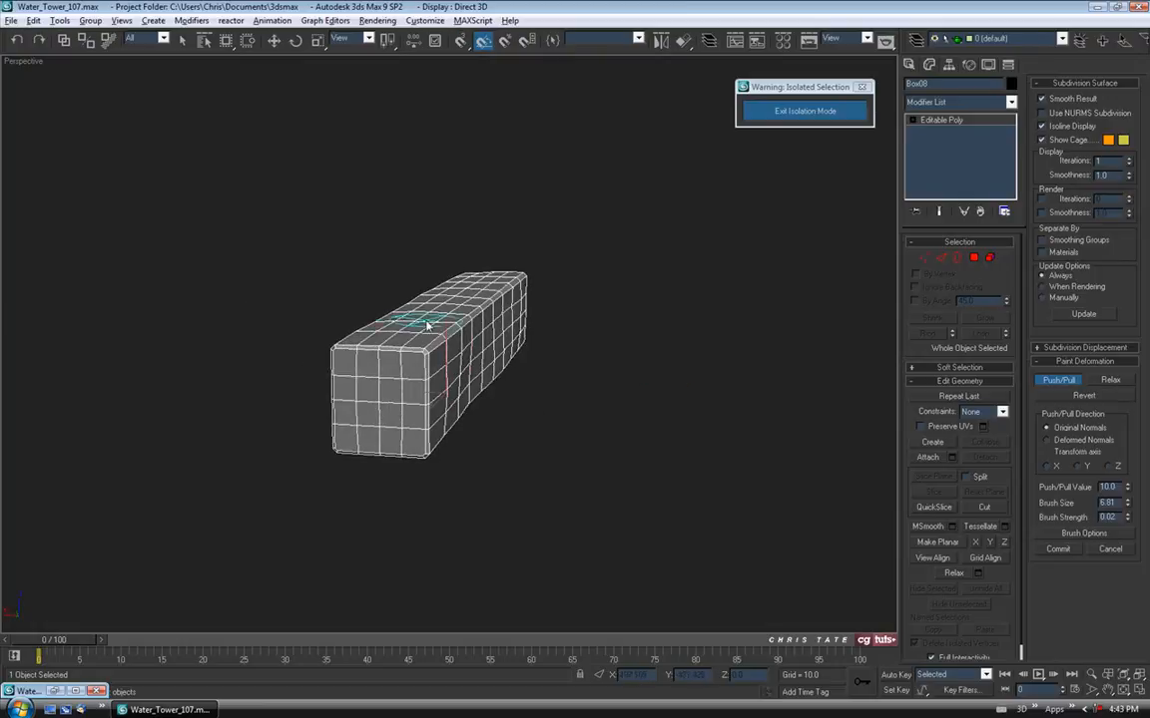
{"action": "mouse_move", "coordinate": [394, 342]}
{"action": "left_mouse_down"}
{"action": "mouse_move", "coordinate": [359, 391]}
{"action": "mouse_move", "coordinate": [349, 376]}
{"action": "left_mouse_up"}
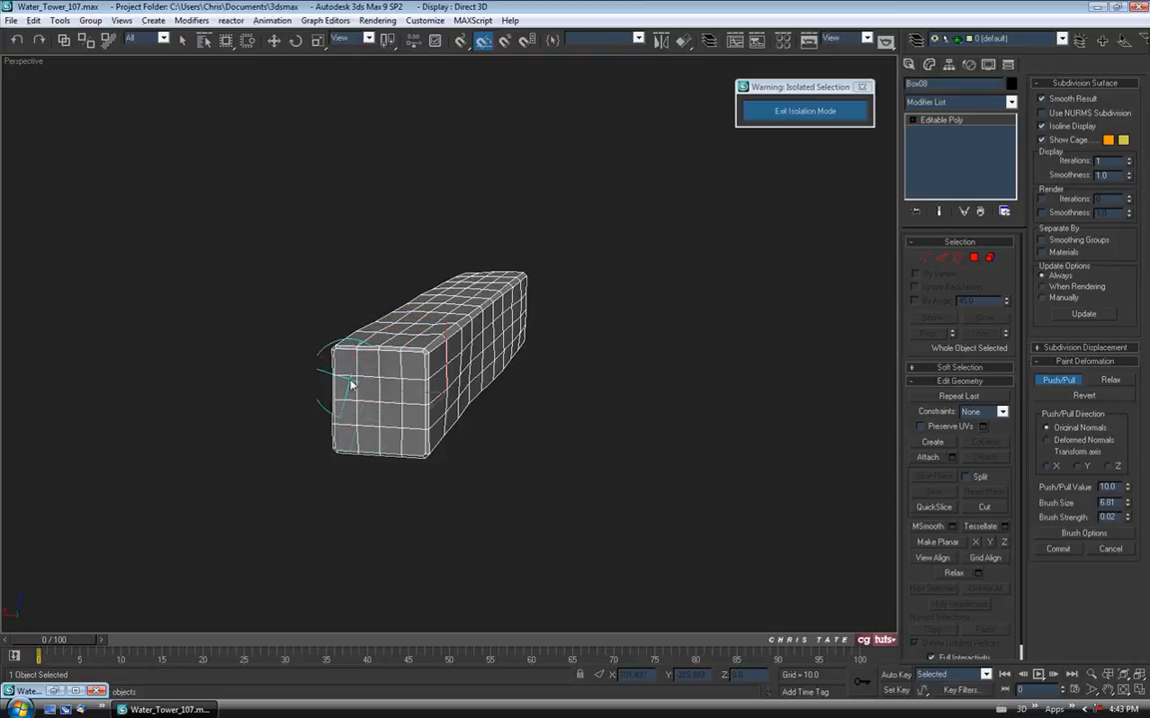
Paint Push/Pull deformation over the beam's opposite long side and underside
{"action": "middle_click_drag", "start_coordinate": [372, 434], "coordinate": [491, 372], "text": "alt"}
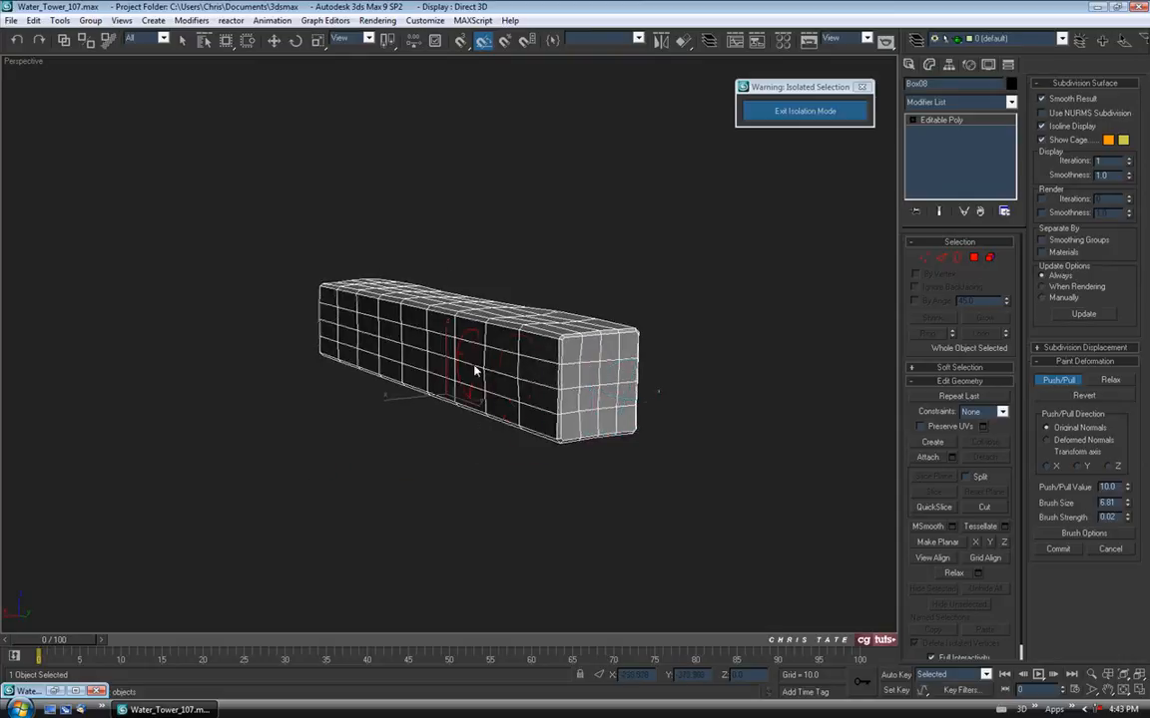
{"action": "mouse_move", "coordinate": [420, 402]}
{"action": "left_mouse_down"}
{"action": "mouse_move", "coordinate": [321, 385]}
{"action": "mouse_move", "coordinate": [531, 436]}
{"action": "mouse_move", "coordinate": [374, 341]}
{"action": "left_mouse_up"}
{"action": "mouse_move", "coordinate": [374, 341]}
{"action": "middle_mouse_down", "text": "alt"}
{"action": "mouse_move", "coordinate": [564, 357]}
{"action": "mouse_move", "coordinate": [544, 326]}
{"action": "mouse_move", "coordinate": [536, 399]}
{"action": "mouse_move", "coordinate": [454, 351]}
{"action": "middle_mouse_up", "text": "alt"}
{"action": "left_click_drag", "start_coordinate": [274, 308], "coordinate": [361, 358]}
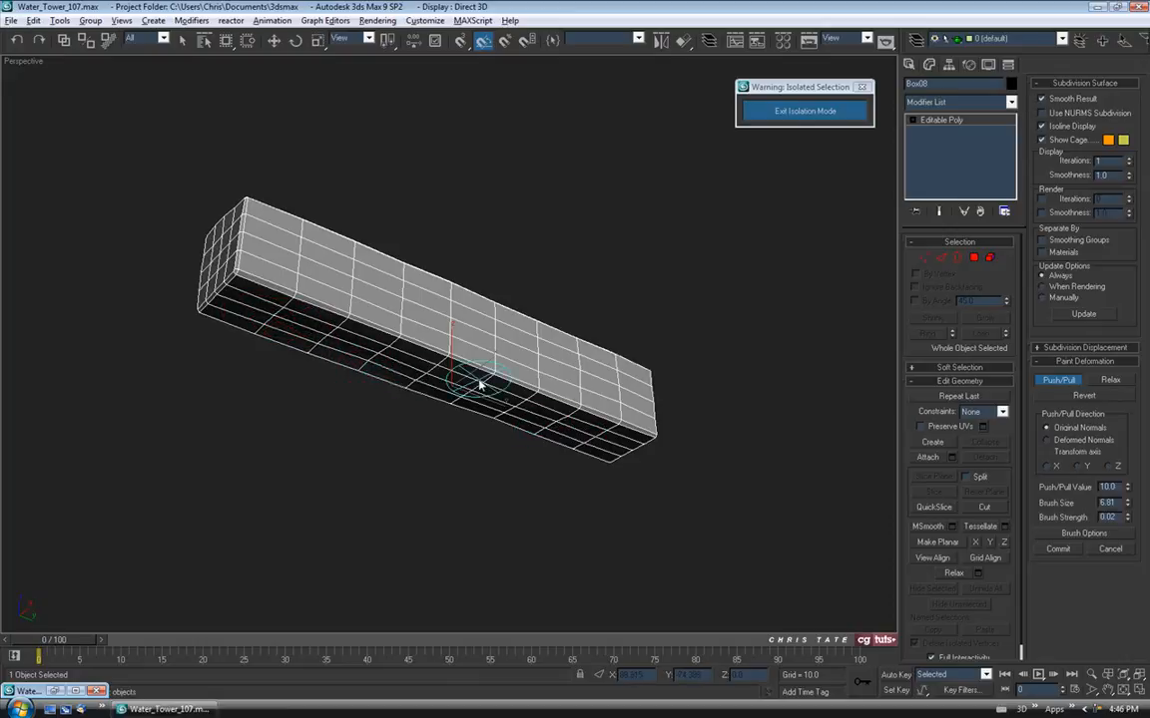
{"action": "middle_click_drag", "start_coordinate": [469, 389], "coordinate": [552, 397], "text": "alt"}
{"action": "mouse_move", "coordinate": [445, 377]}
{"action": "middle_mouse_down", "text": "alt"}
{"action": "mouse_move", "coordinate": [436, 381]}
{"action": "mouse_move", "coordinate": [469, 439]}
{"action": "mouse_move", "coordinate": [566, 456]}
{"action": "mouse_move", "coordinate": [606, 377]}
{"action": "middle_mouse_up", "text": "alt"}
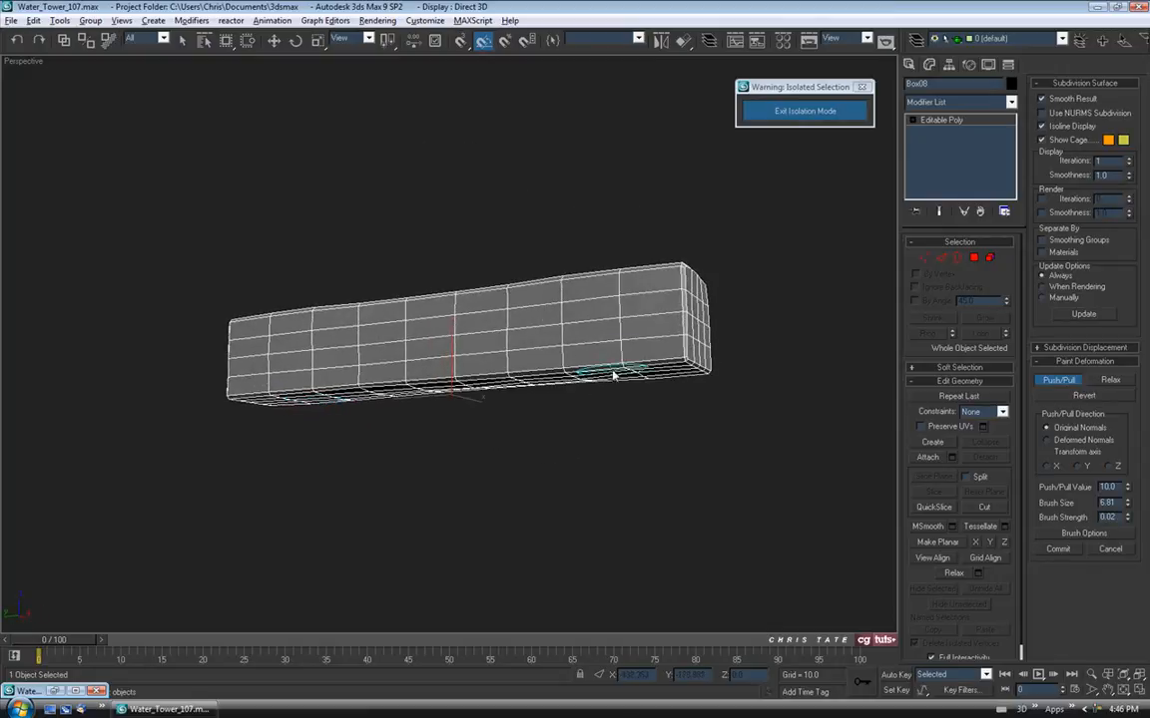
{"action": "mouse_move", "coordinate": [688, 386]}
{"action": "middle_mouse_down", "text": "alt"}
{"action": "mouse_move", "coordinate": [679, 410]}
{"action": "mouse_move", "coordinate": [702, 428]}
{"action": "mouse_move", "coordinate": [693, 426]}
{"action": "middle_mouse_up", "text": "alt"}
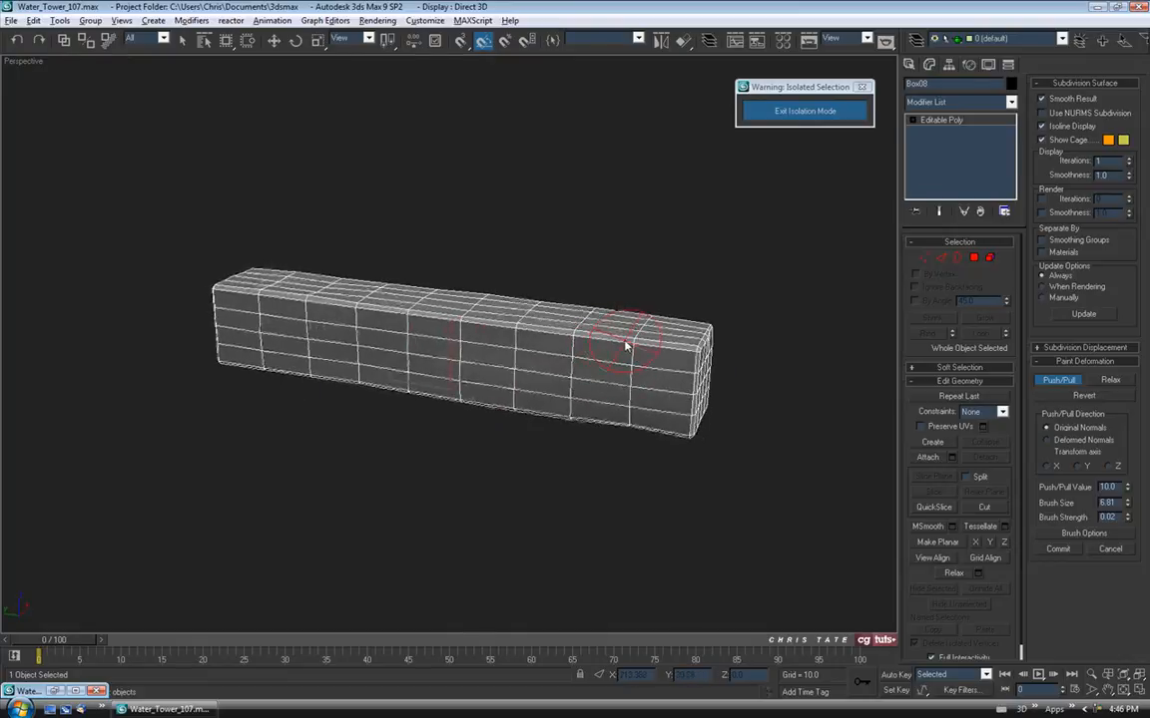
Finish the uneven shaping of the beam's sides and end face and exit isolation mode
{"action": "middle_click_drag", "start_coordinate": [621, 351], "coordinate": [324, 313], "text": "alt"}
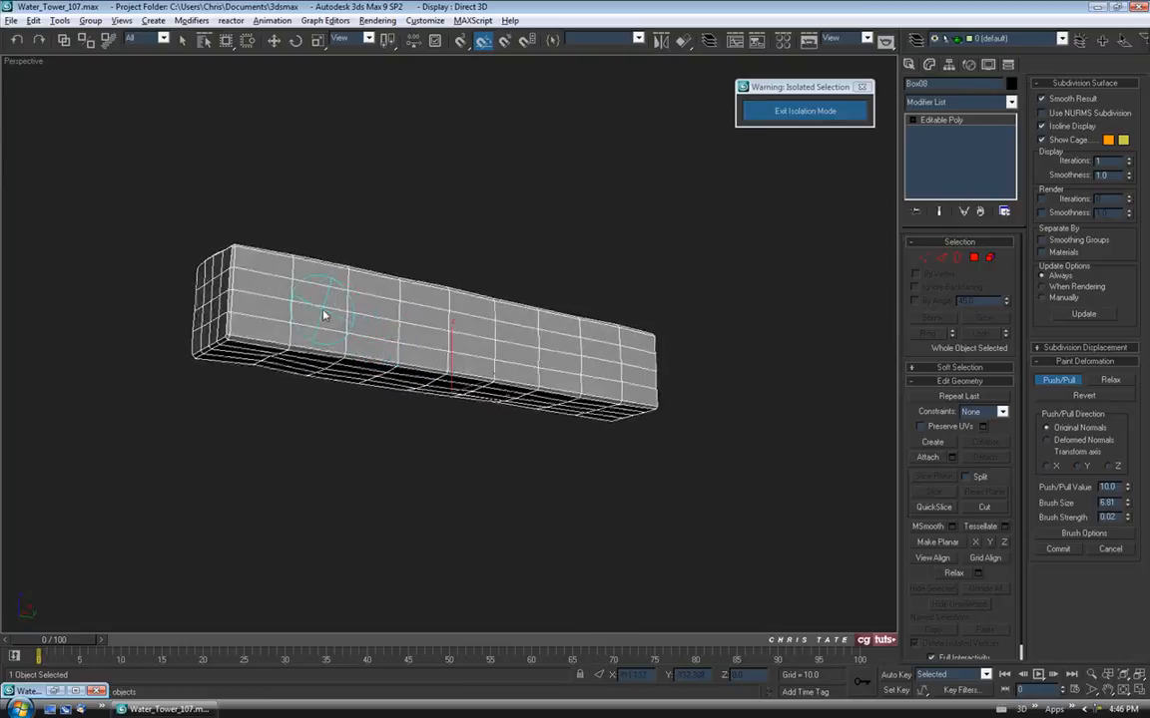
{"action": "middle_click_drag", "start_coordinate": [403, 344], "coordinate": [419, 404], "text": "alt"}
{"action": "middle_click_drag", "start_coordinate": [643, 360], "coordinate": [611, 392], "text": "alt"}
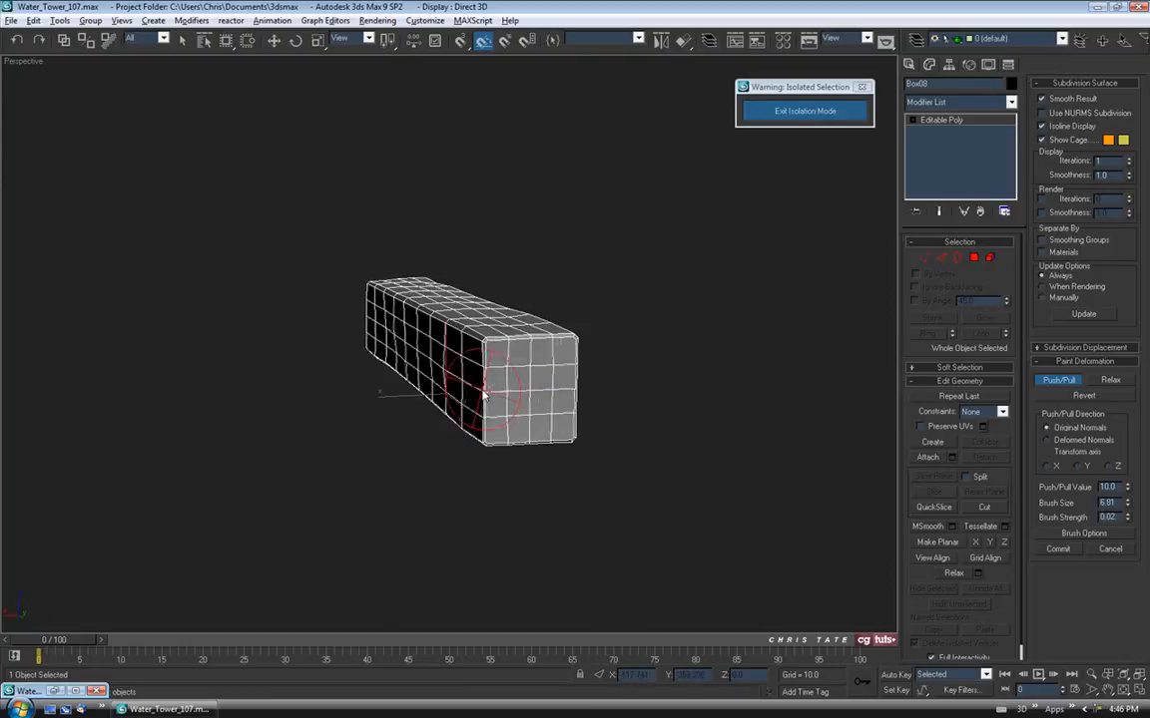
{"action": "middle_click_drag", "start_coordinate": [548, 417], "coordinate": [738, 430], "text": "alt"}
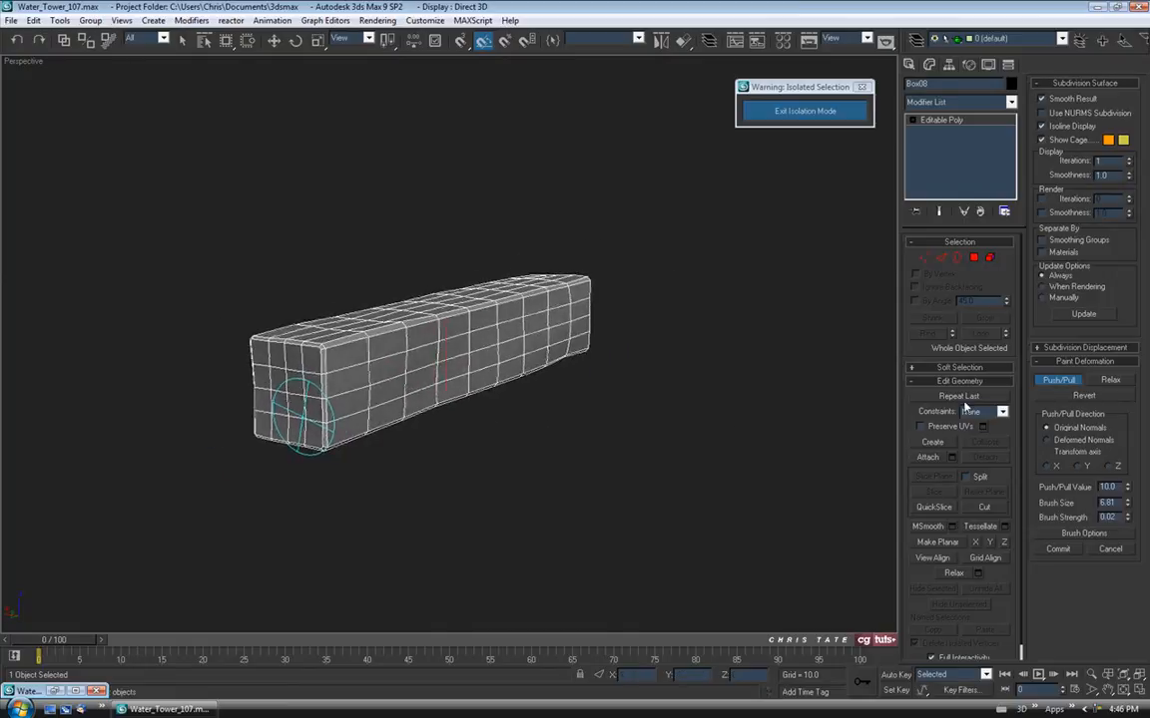
{"action": "left_click", "coordinate": [1055, 380]}
{"action": "left_click", "coordinate": [798, 111]}
{"action": "left_click", "coordinate": [725, 196]}
{"action": "middle_click_drag", "start_coordinate": [724, 196], "coordinate": [509, 354], "text": "alt"}
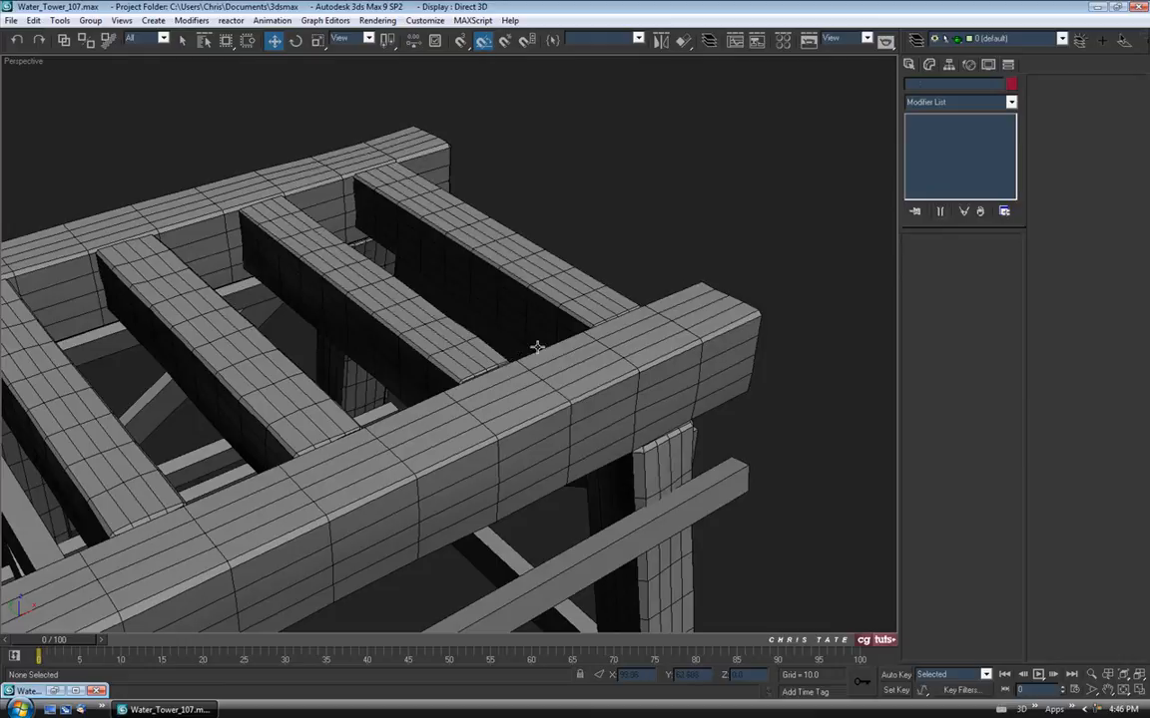
Copy the reshaped second cross beam to a free spot beyond the fourth cross beam
{"action": "key", "text": "z"}
{"action": "scroll", "coordinate": [562, 321], "scroll_direction": "up", "scroll_amount": 8}
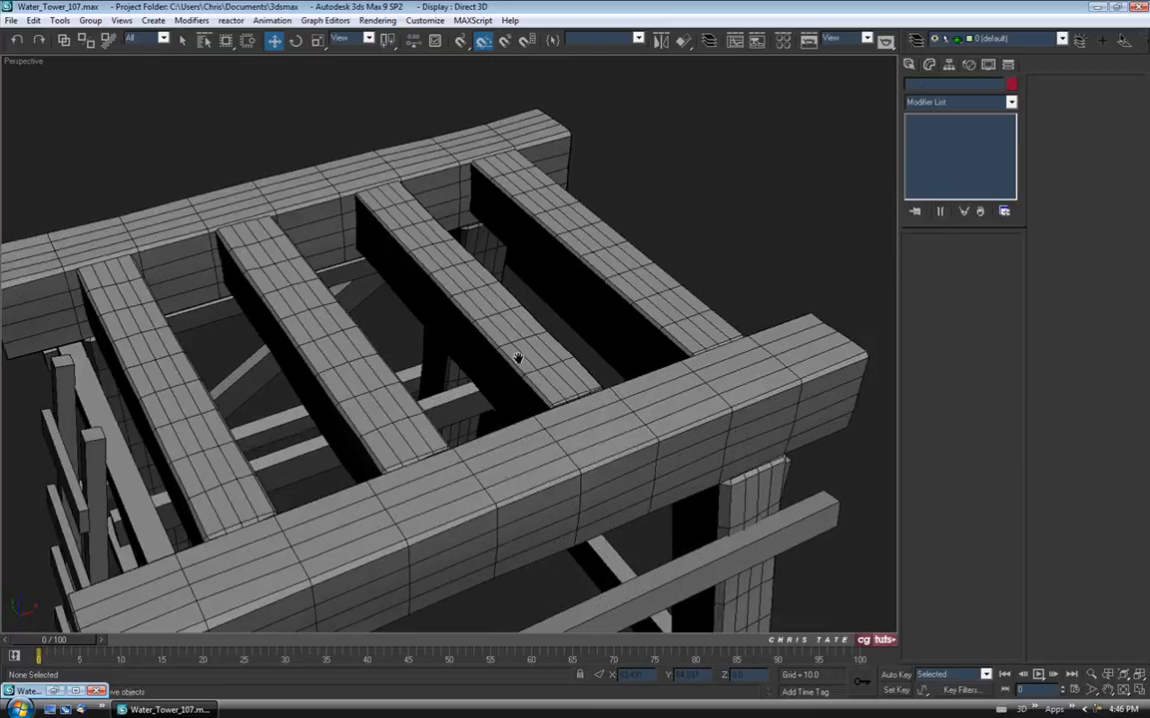
{"action": "middle_click_drag", "start_coordinate": [518, 357], "coordinate": [419, 340]}
{"action": "left_click", "coordinate": [294, 344]}
{"action": "middle_click_drag", "start_coordinate": [403, 385], "coordinate": [344, 369], "text": "alt"}
{"action": "mouse_move", "coordinate": [344, 369]}
{"action": "left_mouse_down", "text": "shift"}
{"action": "mouse_move", "coordinate": [718, 290]}
{"action": "mouse_move", "coordinate": [802, 287]}
{"action": "mouse_move", "coordinate": [798, 274]}
{"action": "left_mouse_up", "text": "shift"}
{"action": "left_click", "coordinate": [576, 413]}
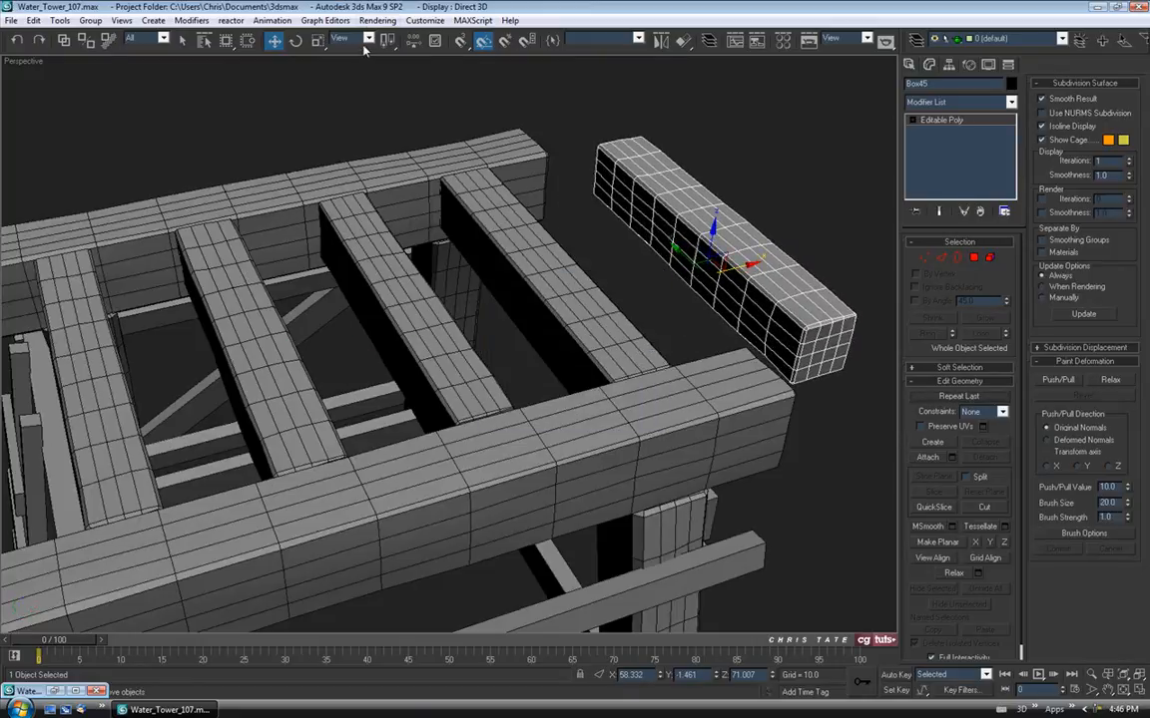
Rotate the copy and align it to the fourth cross beam in X, Y and Z, pivot point to pivot point
{"action": "left_click", "coordinate": [296, 41]}
{"action": "left_click_drag", "start_coordinate": [610, 239], "coordinate": [755, 195]}
{"action": "middle_click_drag", "start_coordinate": [379, 58], "coordinate": [365, 101]}
{"action": "left_click", "coordinate": [685, 41]}
{"action": "left_click", "coordinate": [481, 297]}
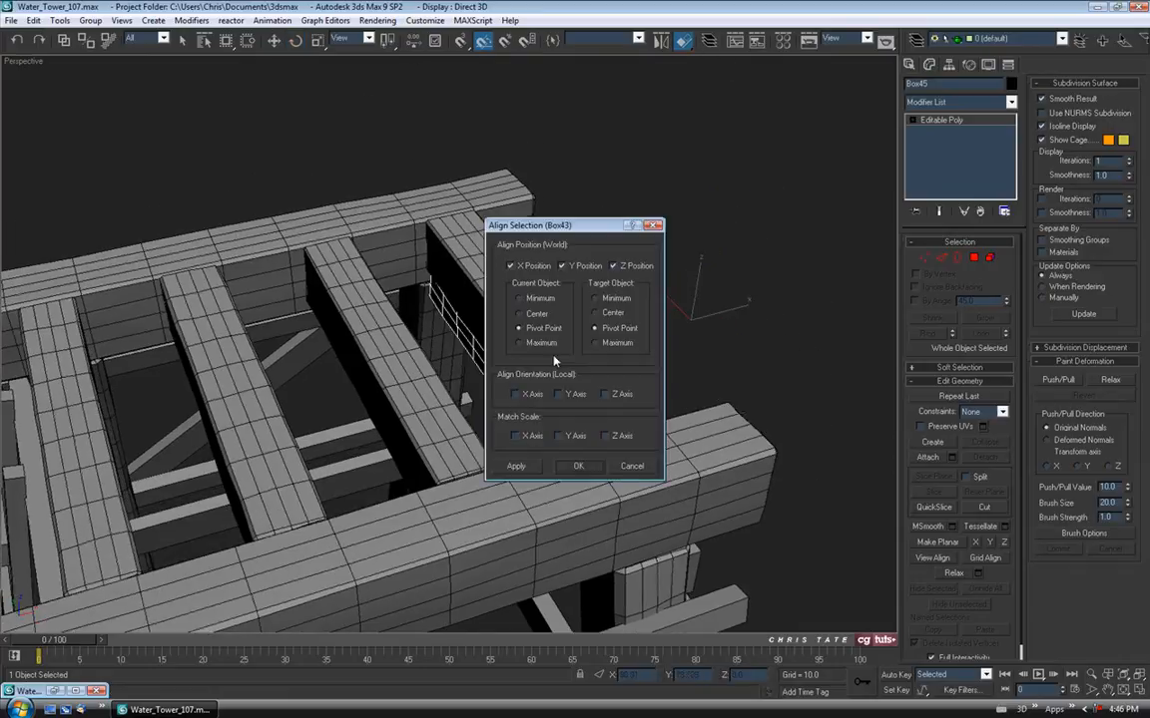
{"action": "left_click", "coordinate": [578, 467]}
Raise the aligned copy to the fourth cross beam's height, Z 81.819, and delete the original beam it overlaps
{"action": "left_click_drag", "start_coordinate": [526, 305], "coordinate": [560, 293]}
{"action": "middle_click_drag", "start_coordinate": [547, 300], "coordinate": [544, 370], "text": "alt"}
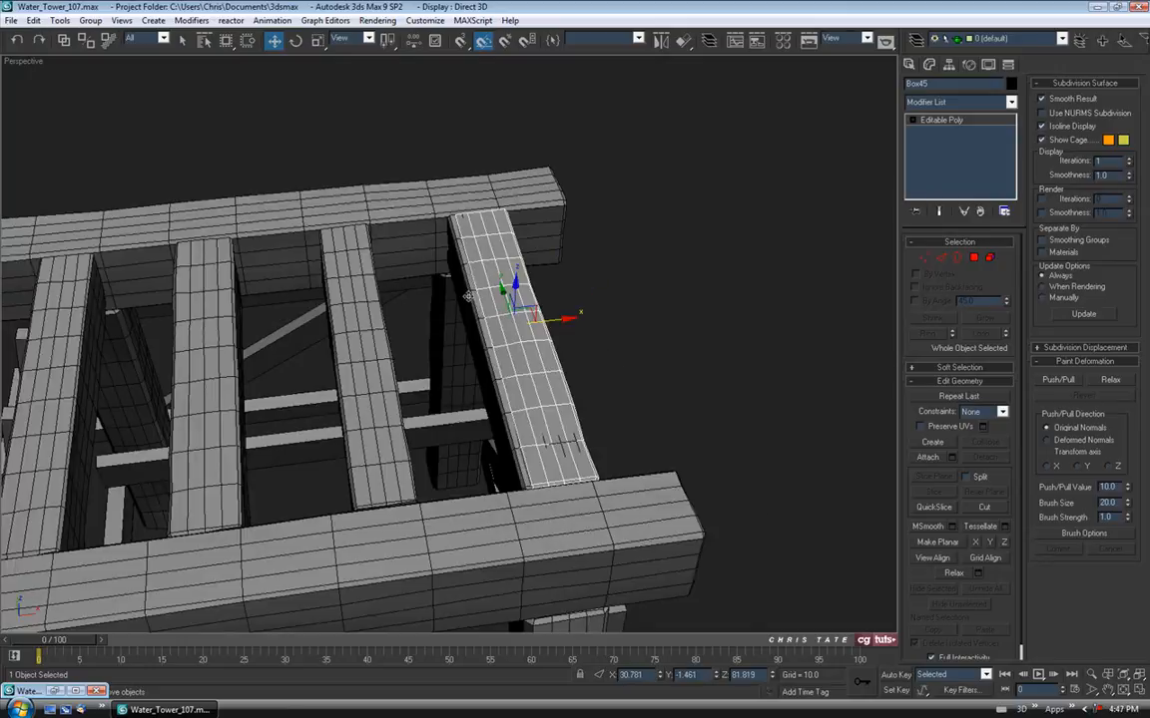
{"action": "middle_click_drag", "start_coordinate": [489, 343], "coordinate": [530, 327], "text": "alt"}
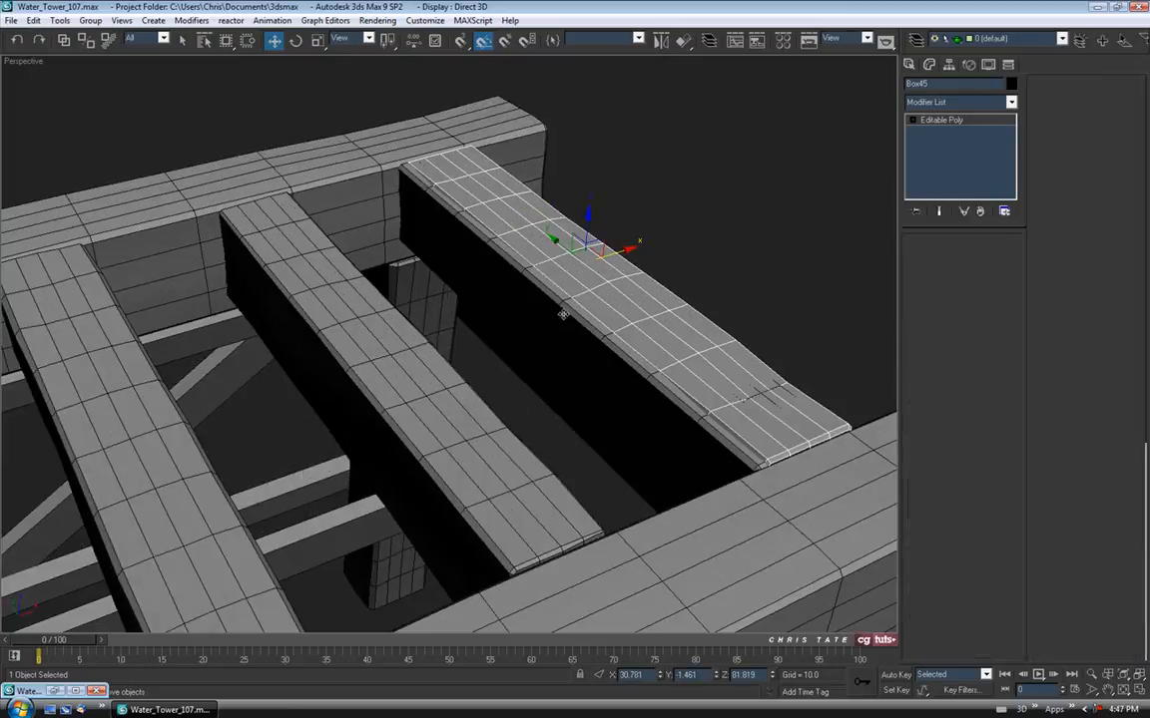
{"action": "left_click", "coordinate": [562, 314]}
{"action": "key", "text": "ctrl+d"}
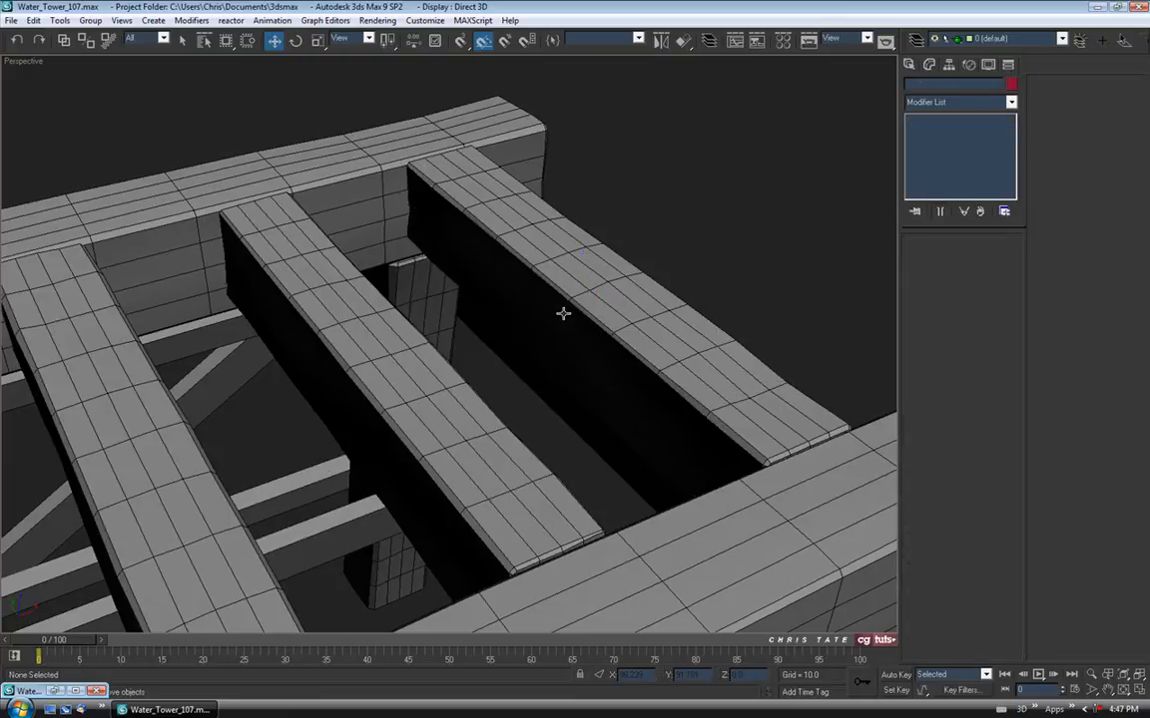
Activate Push/Pull paint deformation for the copied fourth beam with value 5.6, brush size 7.4 and strength 0.02
{"action": "scroll", "coordinate": [569, 307], "scroll_direction": "down", "scroll_amount": 5}
{"action": "middle_click_drag", "start_coordinate": [559, 308], "coordinate": [430, 290], "text": "alt"}
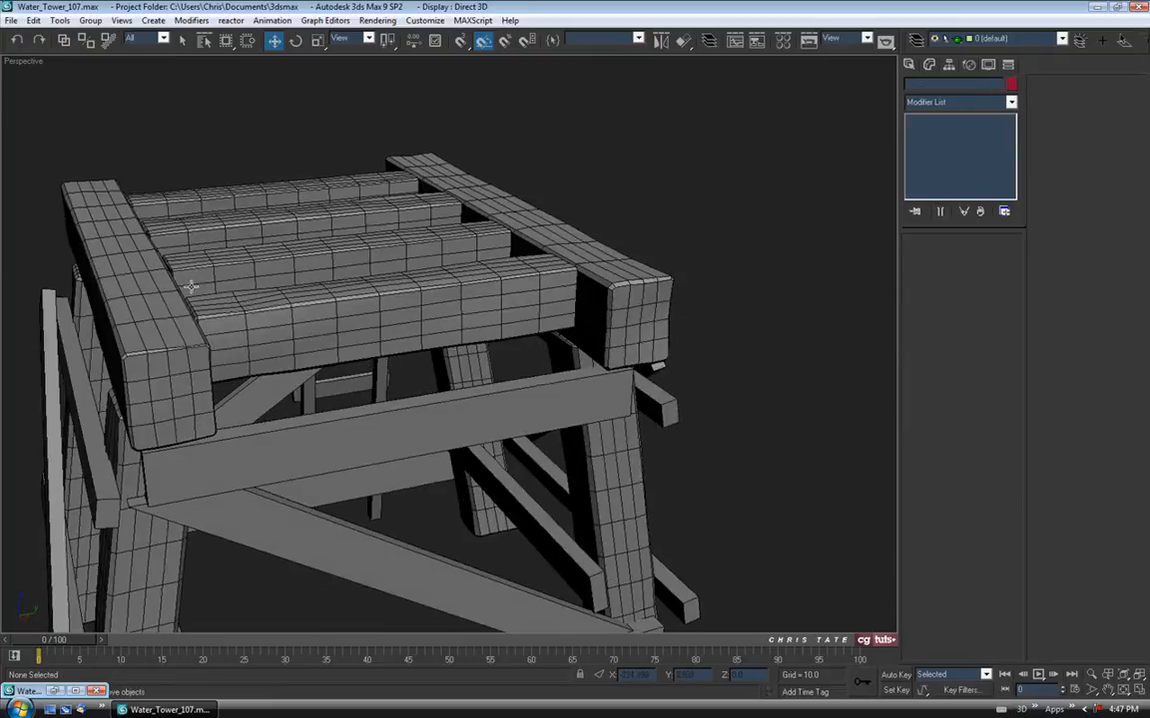
{"action": "scroll", "coordinate": [305, 324], "scroll_direction": "up", "scroll_amount": 3}
{"action": "left_click", "coordinate": [515, 289]}
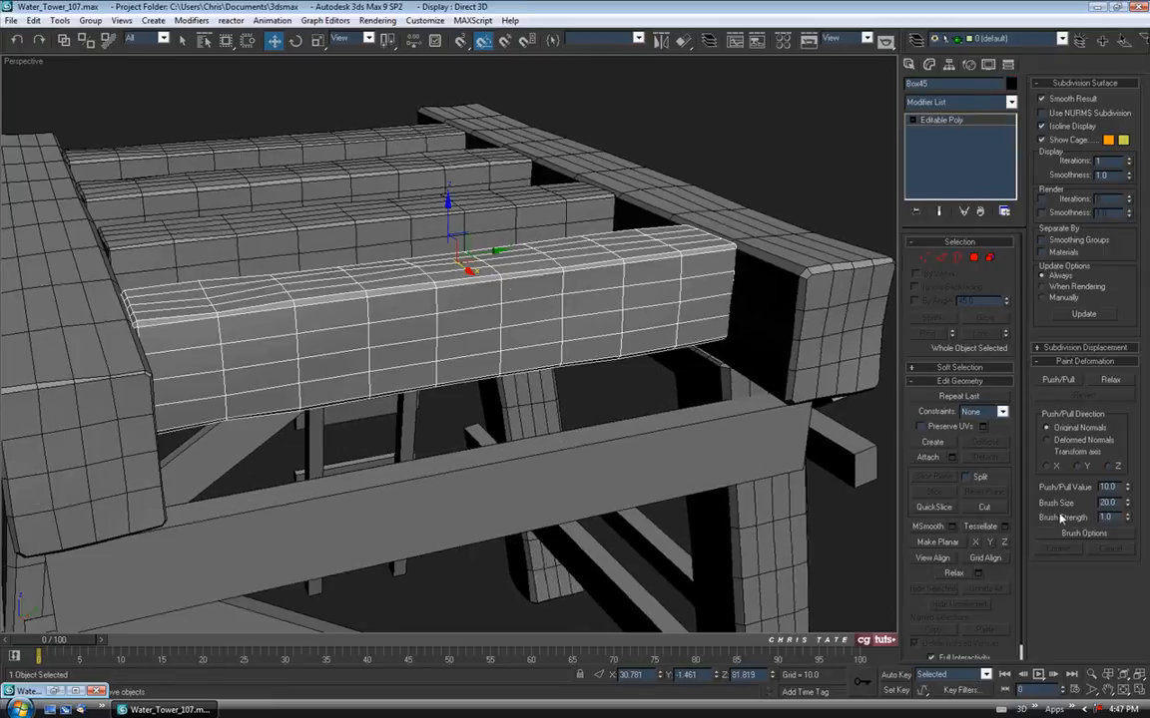
{"action": "left_click", "coordinate": [1058, 382]}
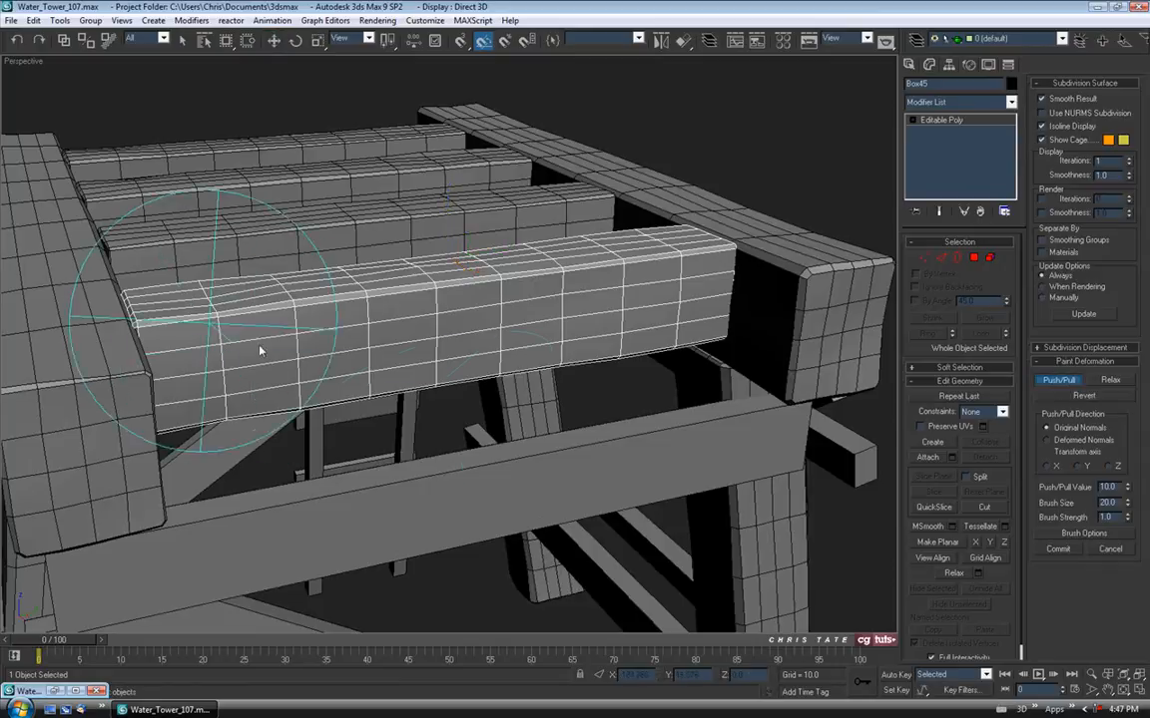
{"action": "left_click", "coordinate": [1129, 507]}
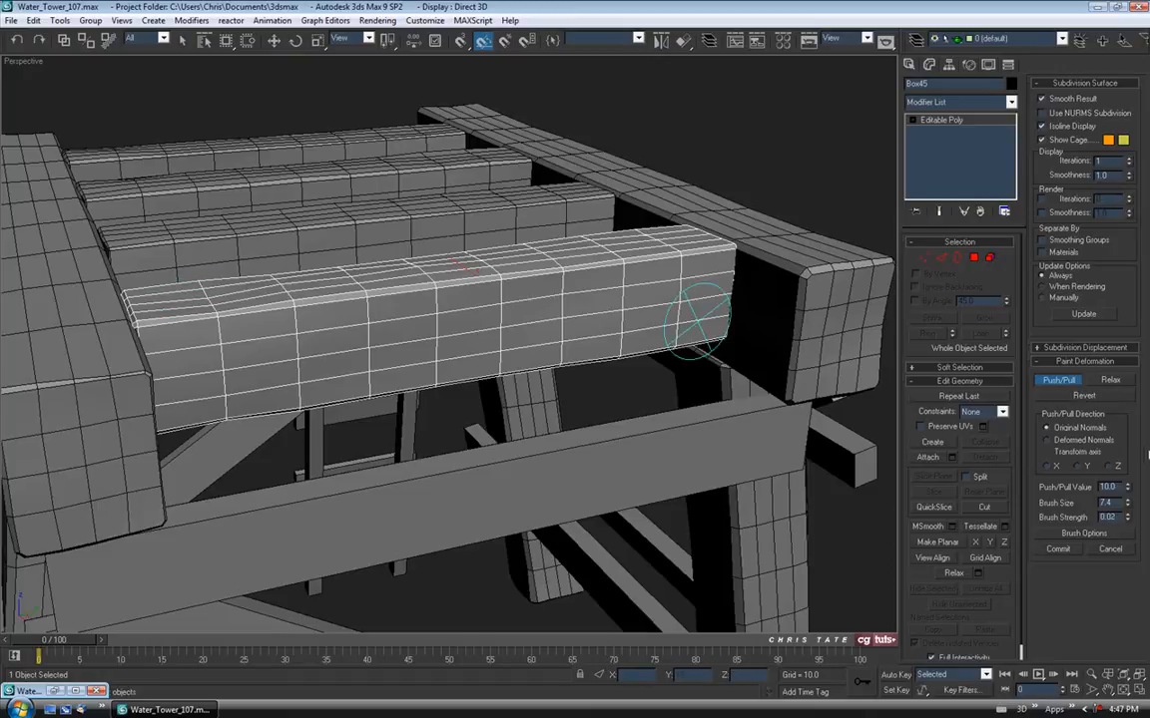
{"action": "left_click_drag", "start_coordinate": [1129, 493], "coordinate": [1129, 511]}
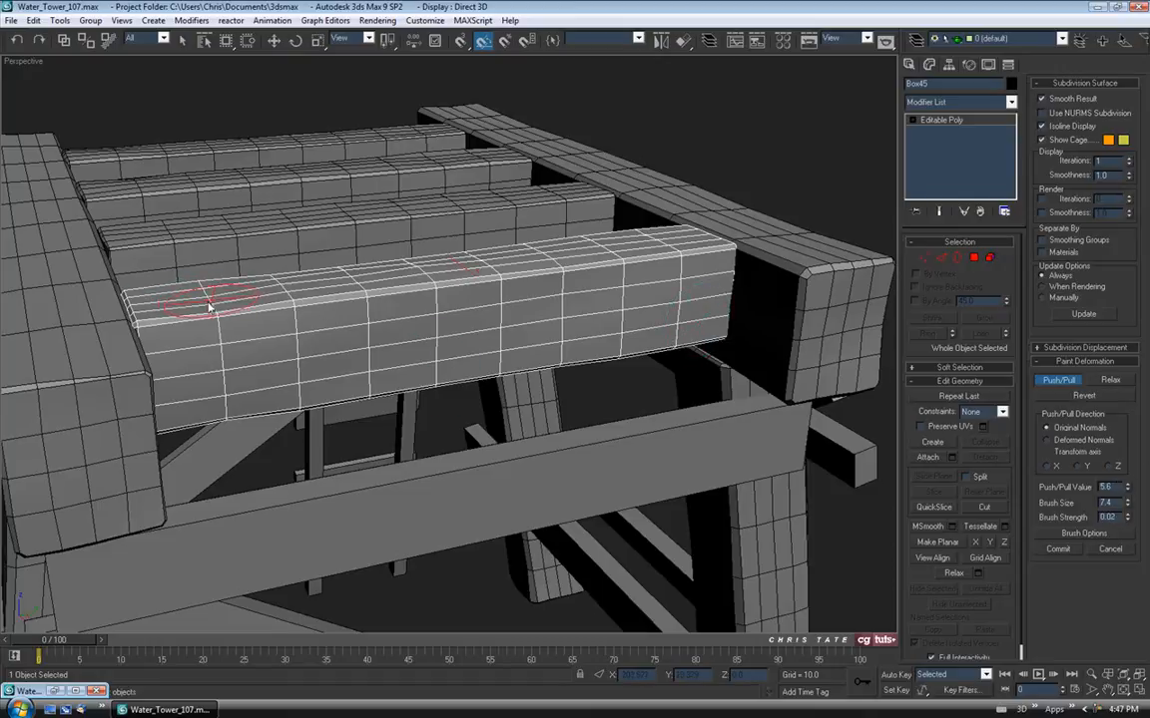
Paint slight irregularities on the fourth beam's top and outer side, end the painting and deselect the beam
{"action": "middle_click_drag", "start_coordinate": [218, 305], "coordinate": [372, 332], "text": "alt"}
{"action": "scroll", "coordinate": [380, 314], "scroll_direction": "down", "scroll_amount": 2}
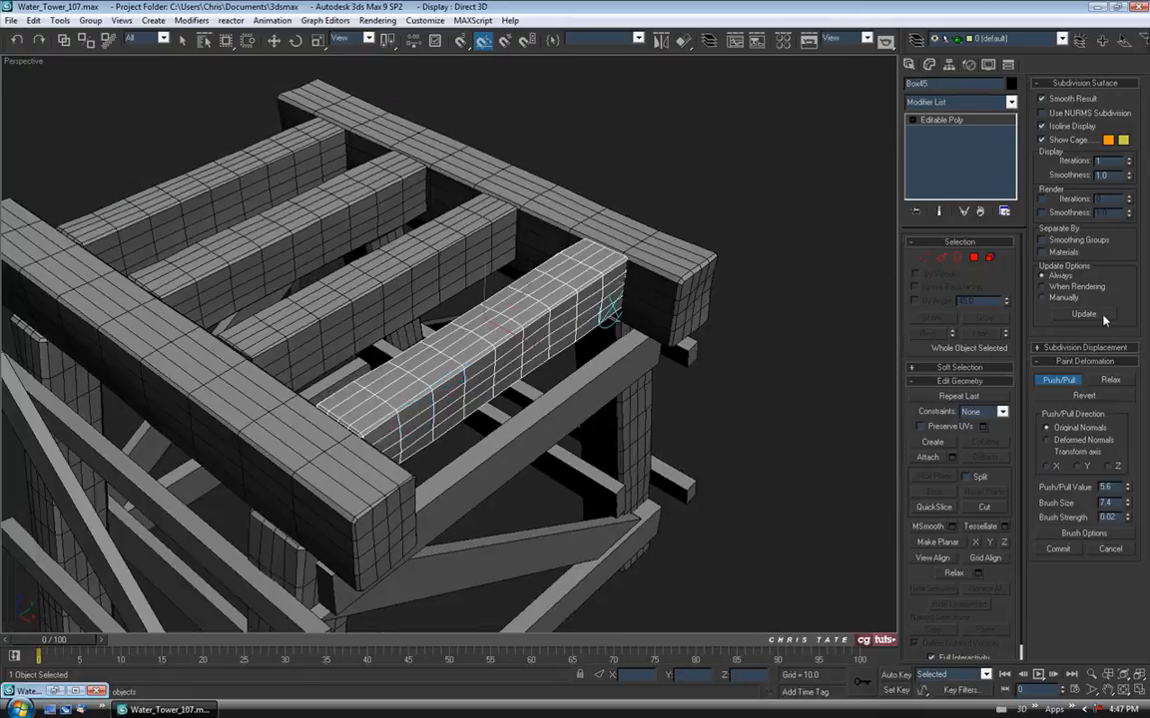
{"action": "left_click", "coordinate": [1065, 386]}
{"action": "middle_click_drag", "start_coordinate": [513, 340], "coordinate": [573, 335]}
{"action": "left_click", "coordinate": [739, 195]}
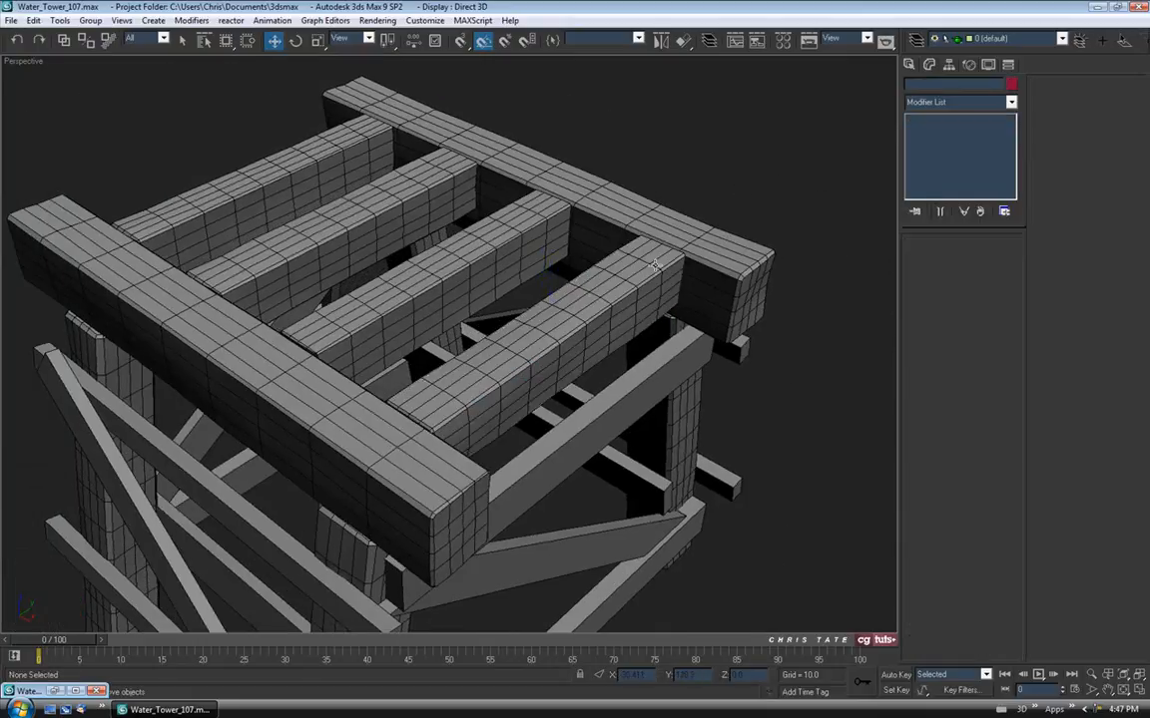
Review the whole tower base and start saving the scene as a new file
{"action": "key", "text": "z"}
{"action": "middle_click_drag", "start_coordinate": [449, 290], "coordinate": [581, 486], "text": "alt"}
{"action": "scroll", "coordinate": [570, 247], "scroll_direction": "up", "scroll_amount": 2}
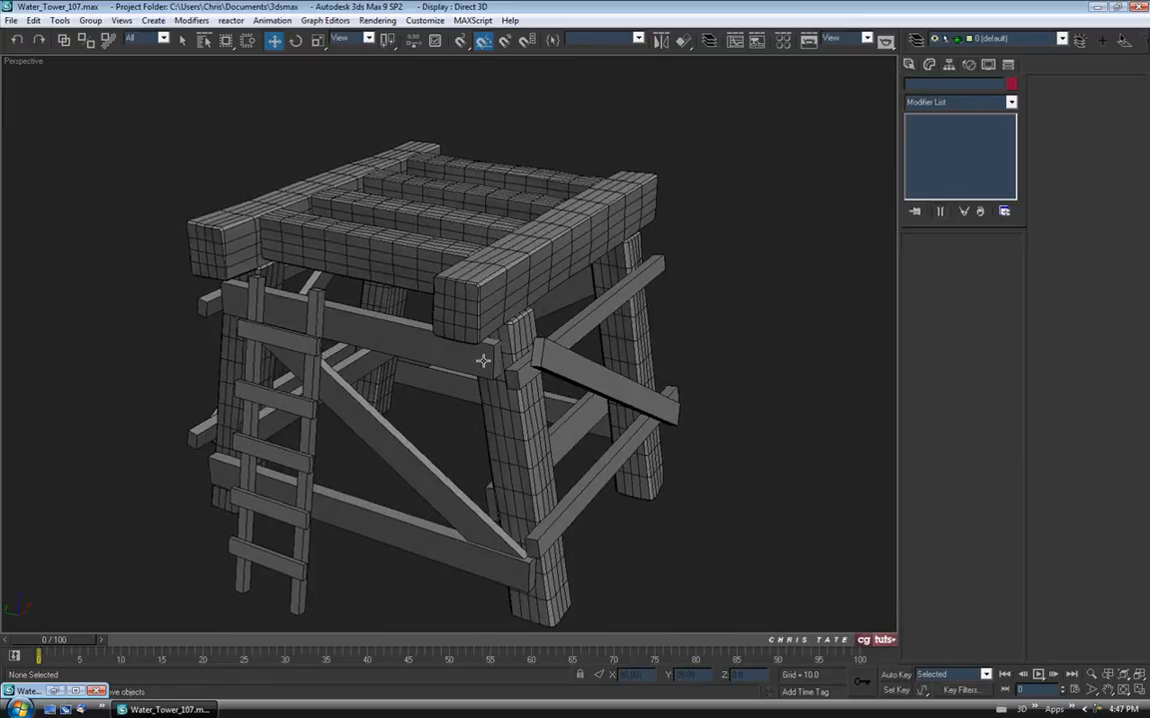
{"action": "middle_click_drag", "start_coordinate": [482, 360], "coordinate": [487, 330]}
{"action": "left_click", "coordinate": [10, 20]}
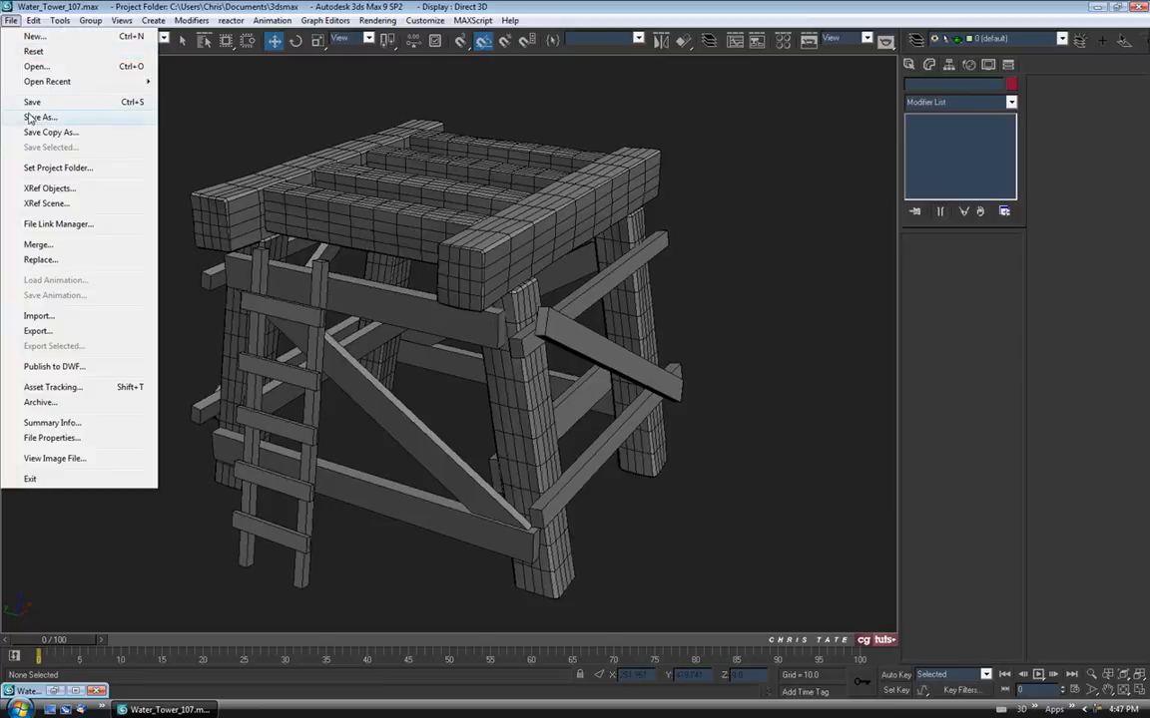